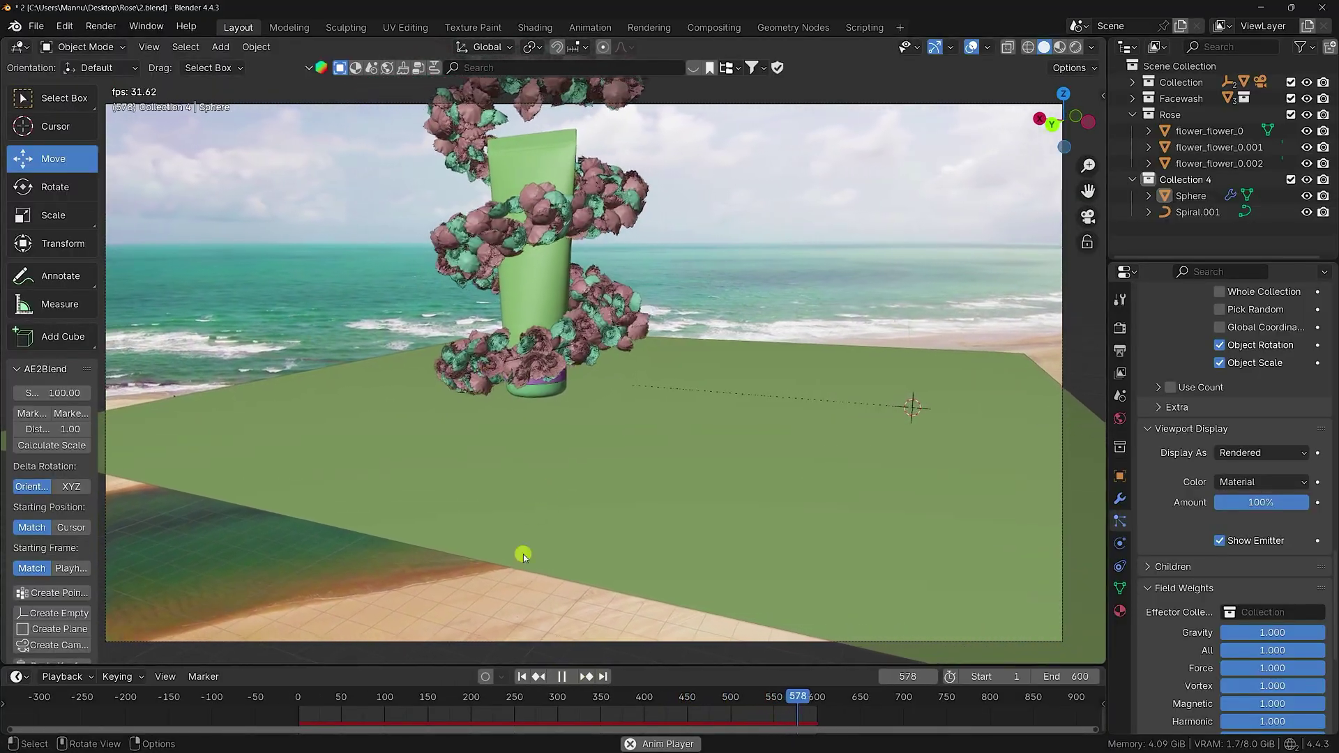
- Stop the current playback, switch to the 1.blend window and preview its rose spiral animation around the tube
click(565, 677)
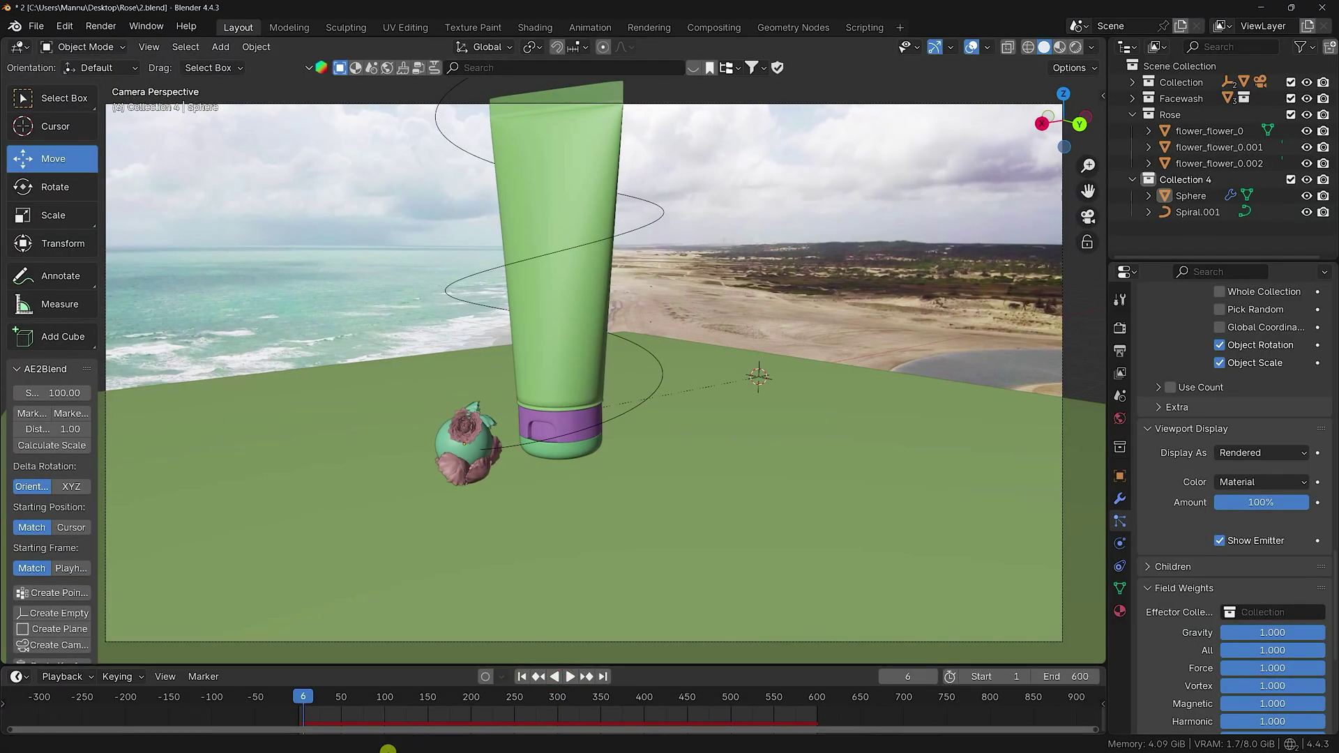
mouse_move(357, 739)
mouse_move(225, 739)
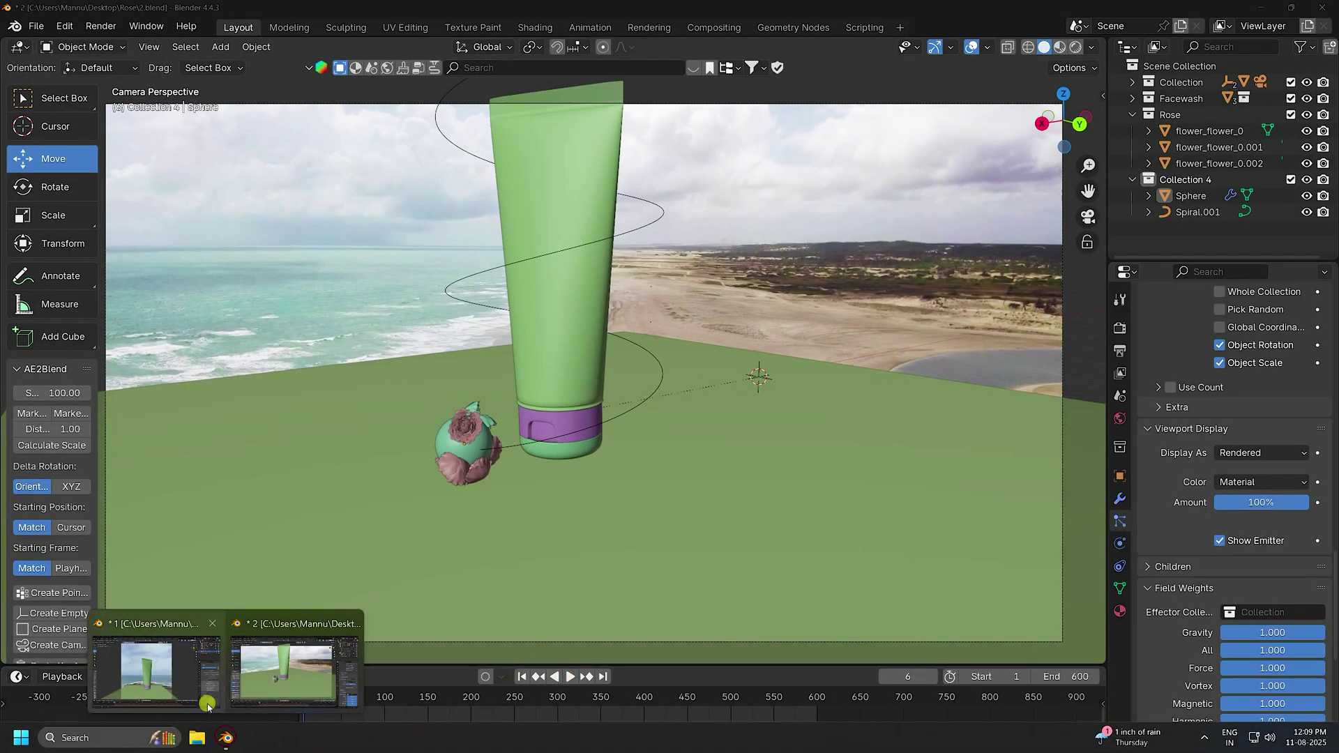
click(161, 672)
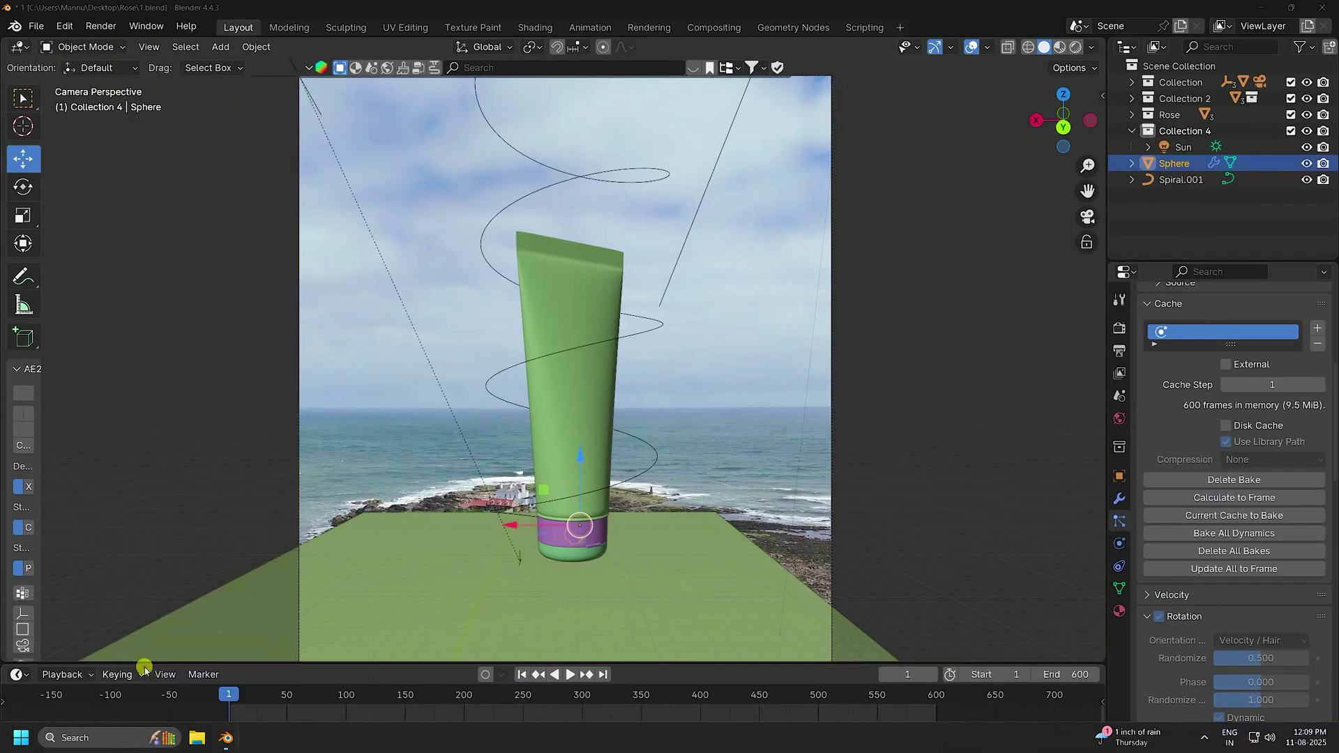
click(572, 676)
scroll(553, 555, up, 1)
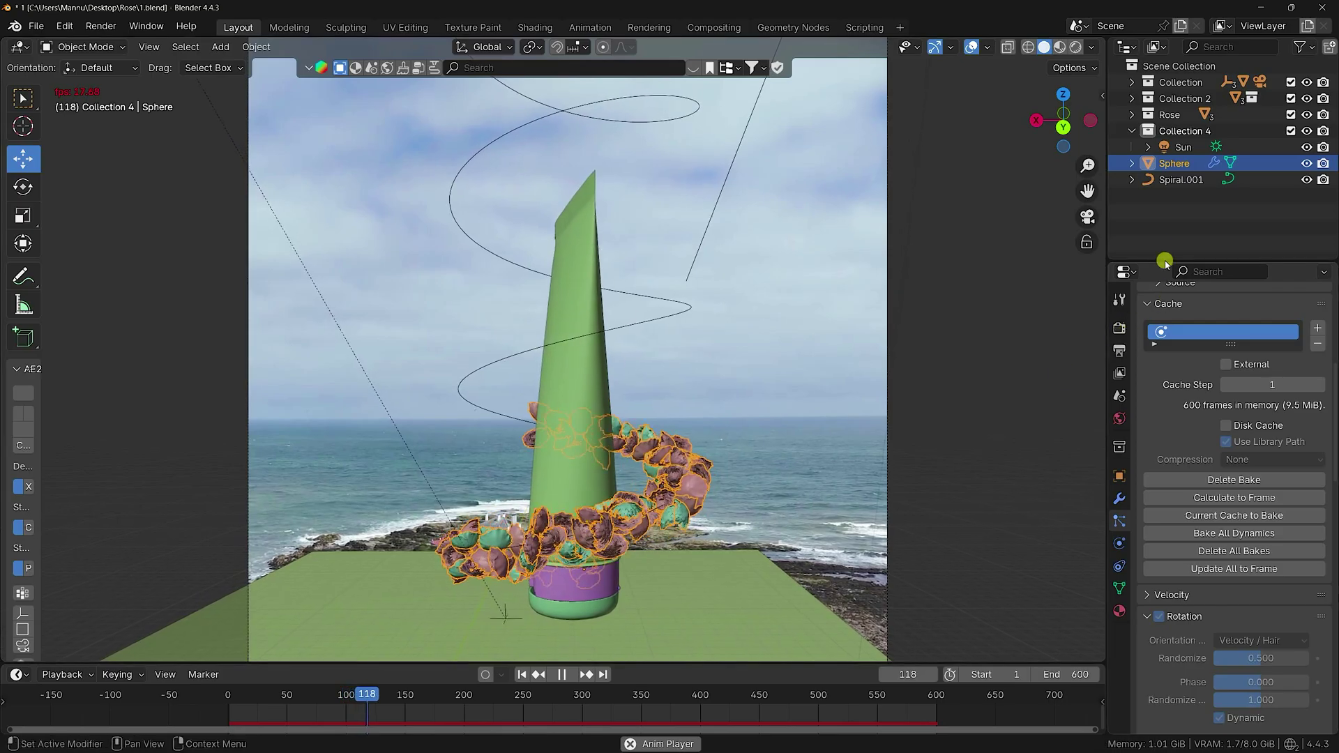
key(alt+a)
scroll(596, 579, up, 1)
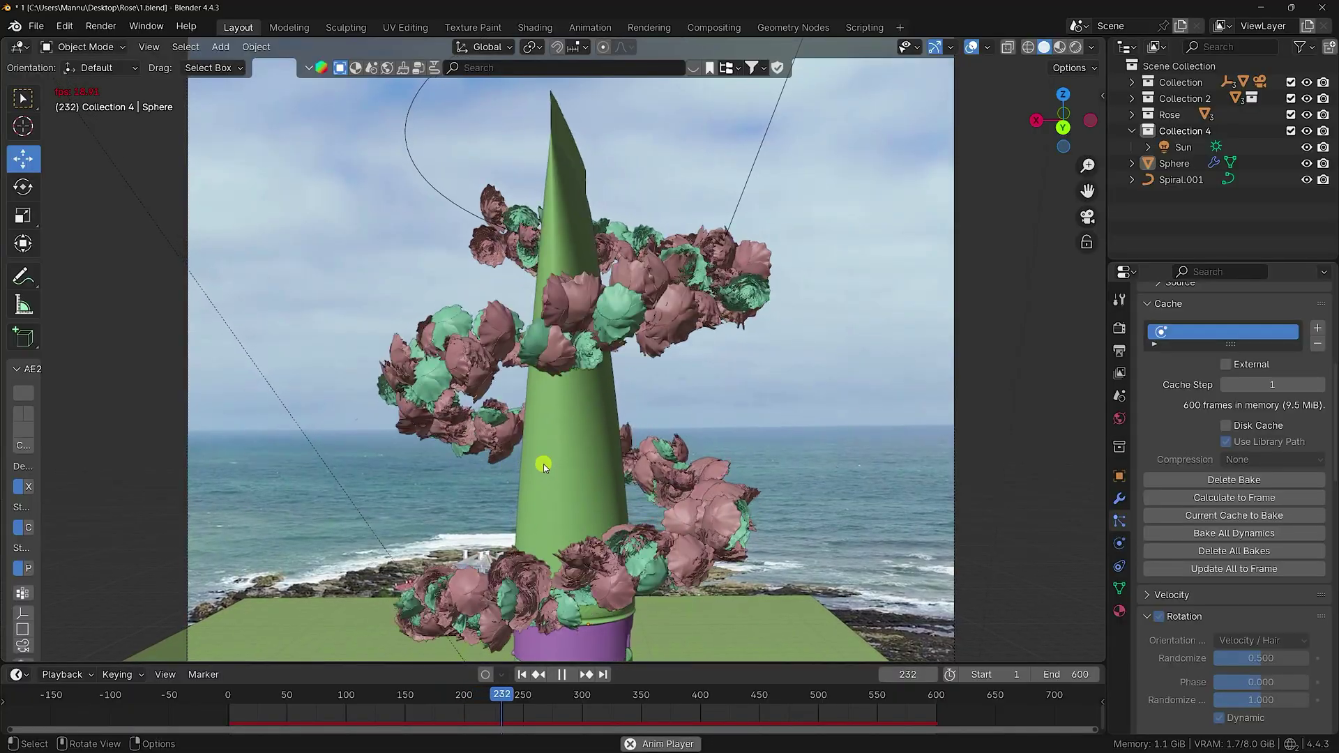
click(561, 673)
- Open After Effects and start a new project with a composition made from the 1.mp4 footage
key(super)
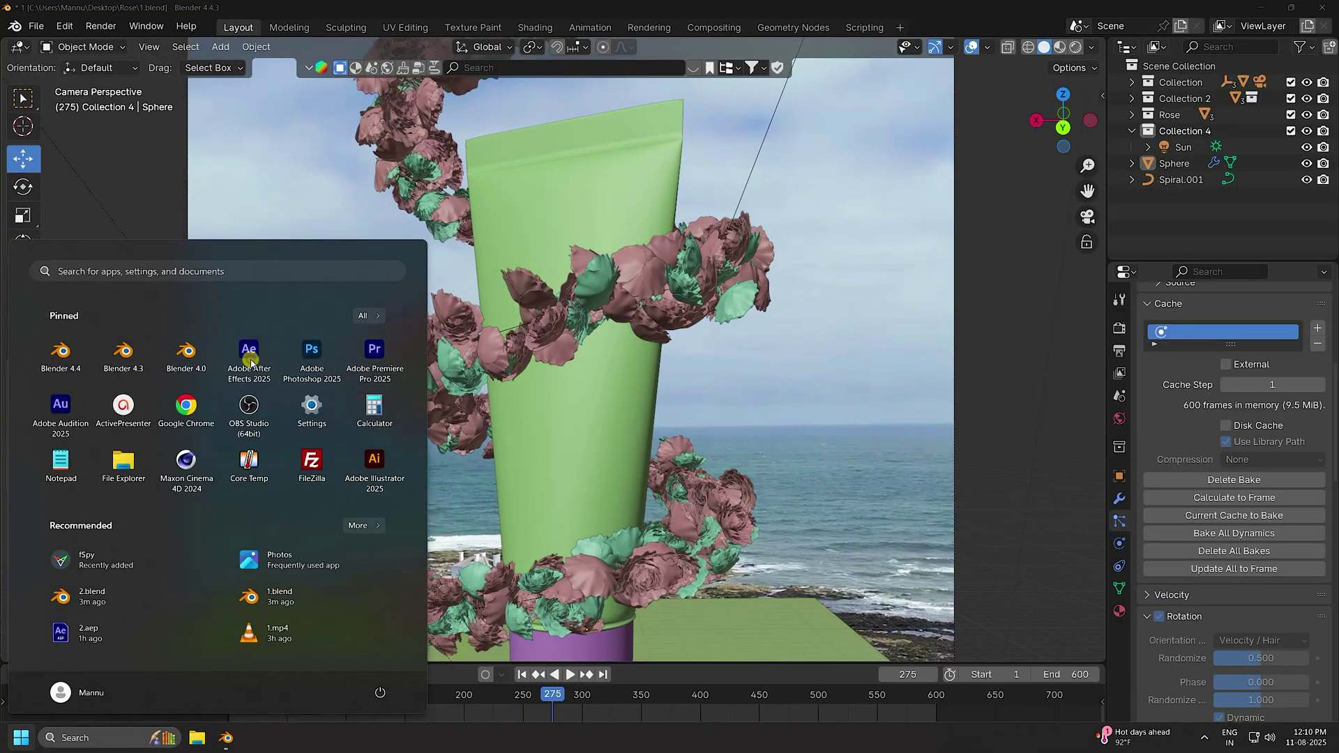
click(250, 359)
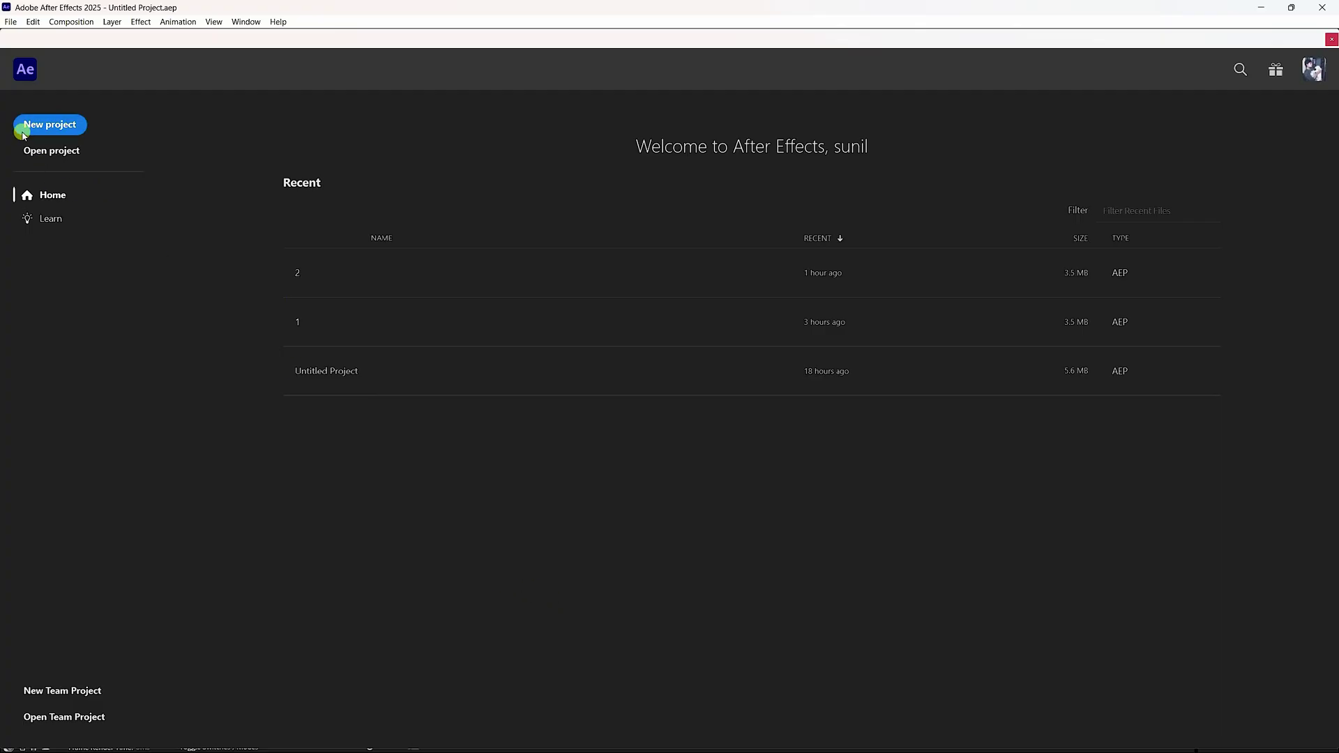
click(23, 134)
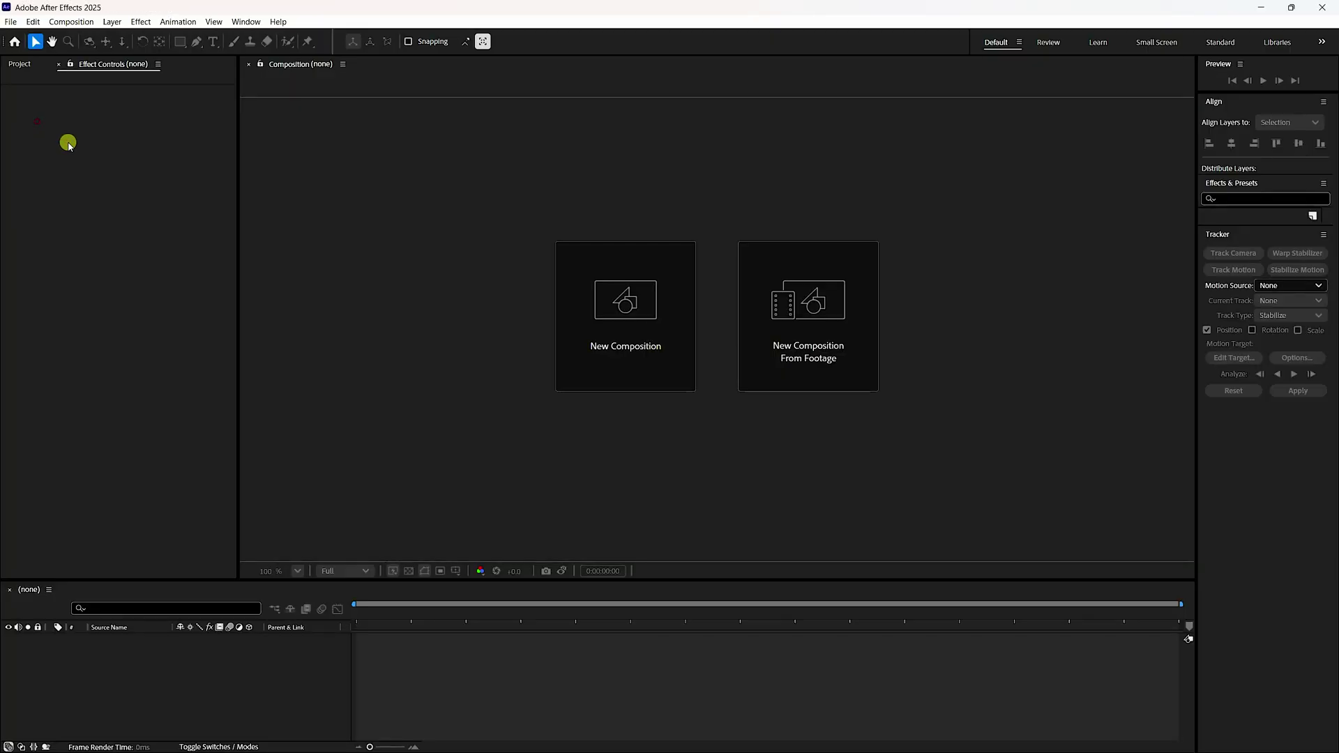
click(846, 356)
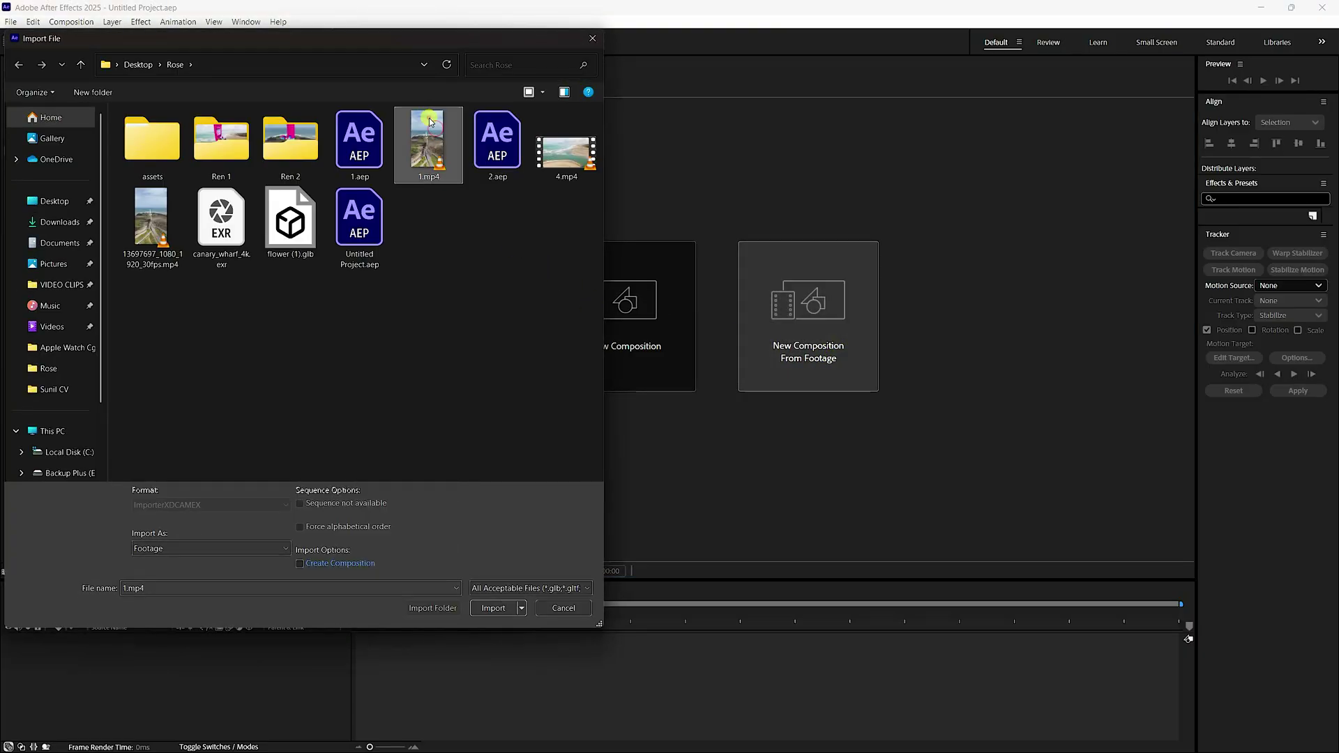
click(499, 616)
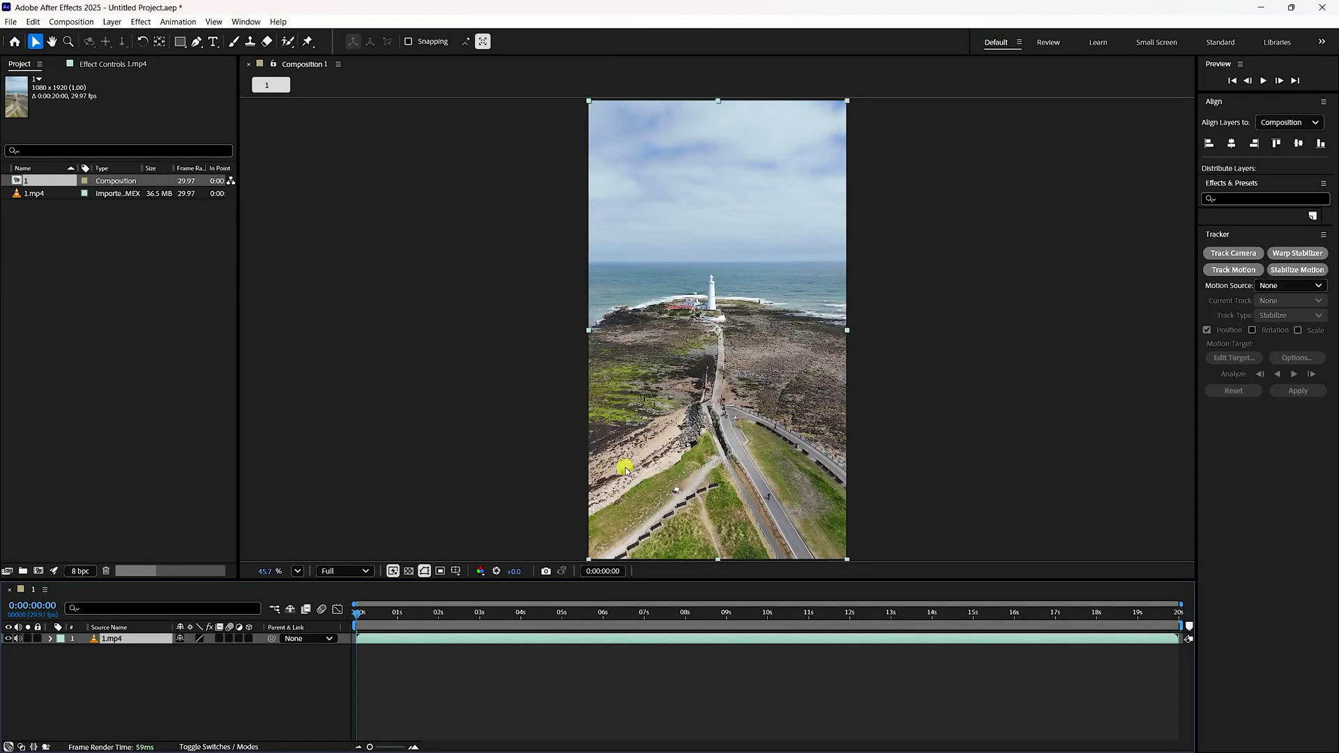
- Run the 3D Camera Tracker on 1.mp4 and create a solid and camera from track points on the ground before the lighthouse
click(1223, 255)
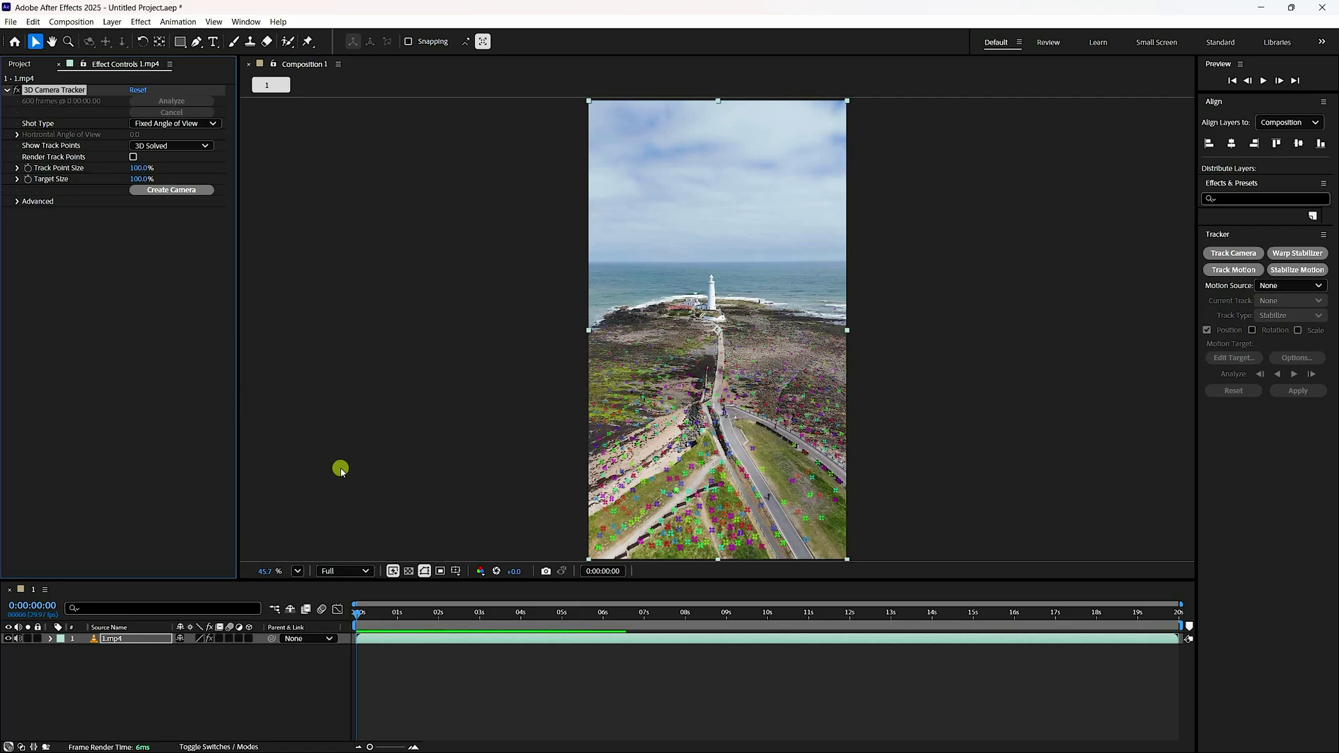
right_click(732, 344)
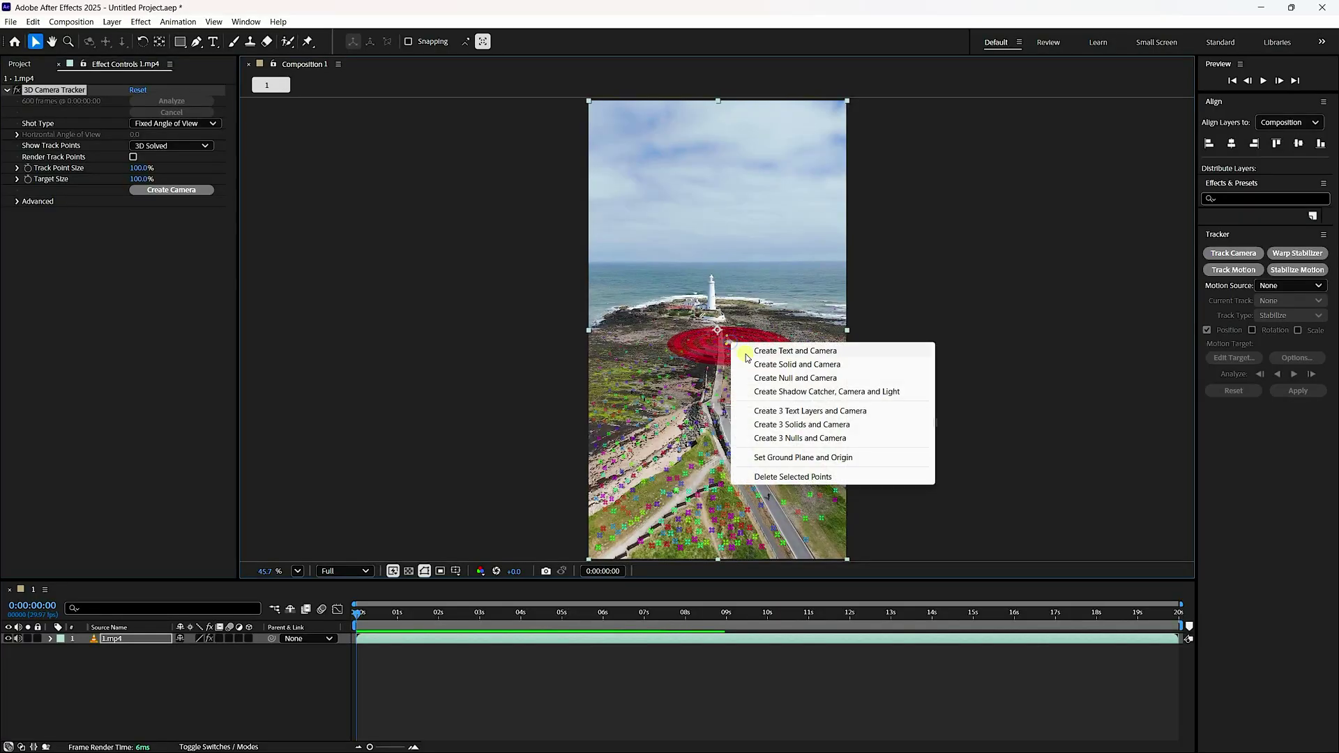
click(784, 365)
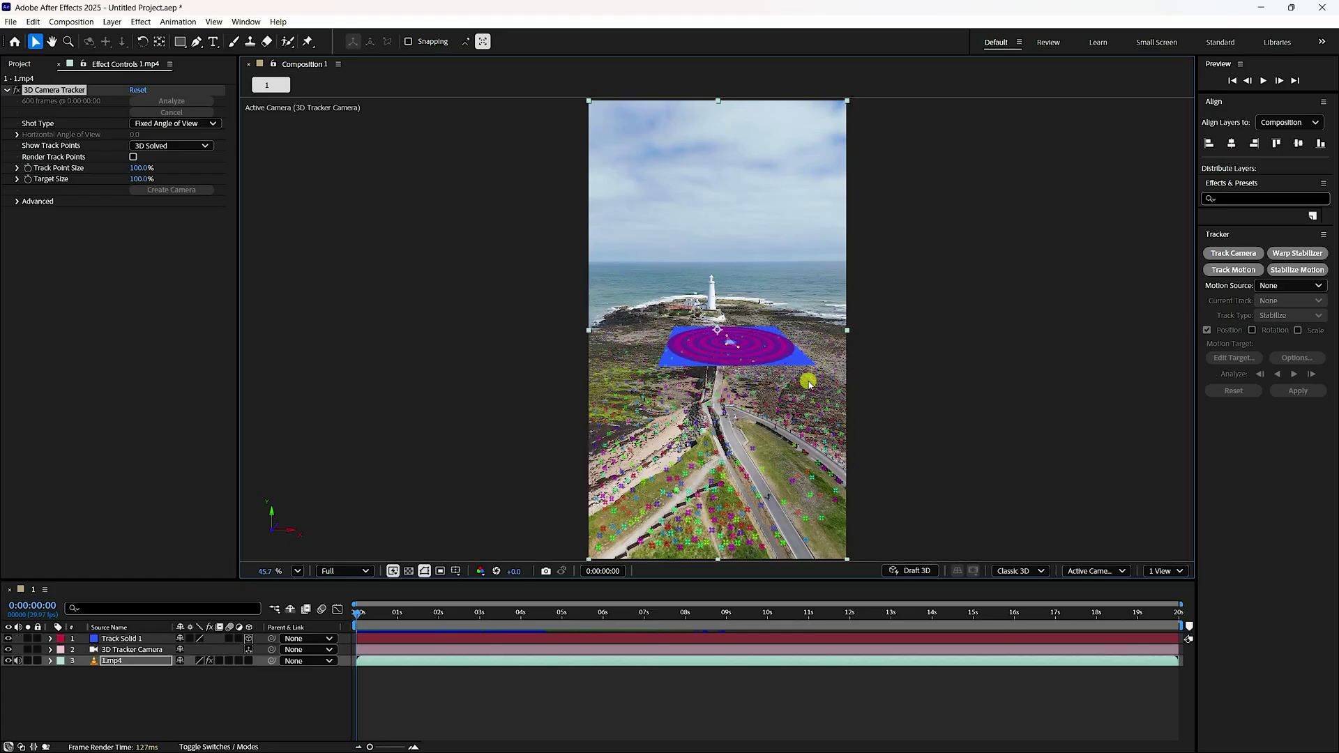
- Preview the composition to check how the tracked solid sticks to the ground, and return to the first frame
click(1264, 81)
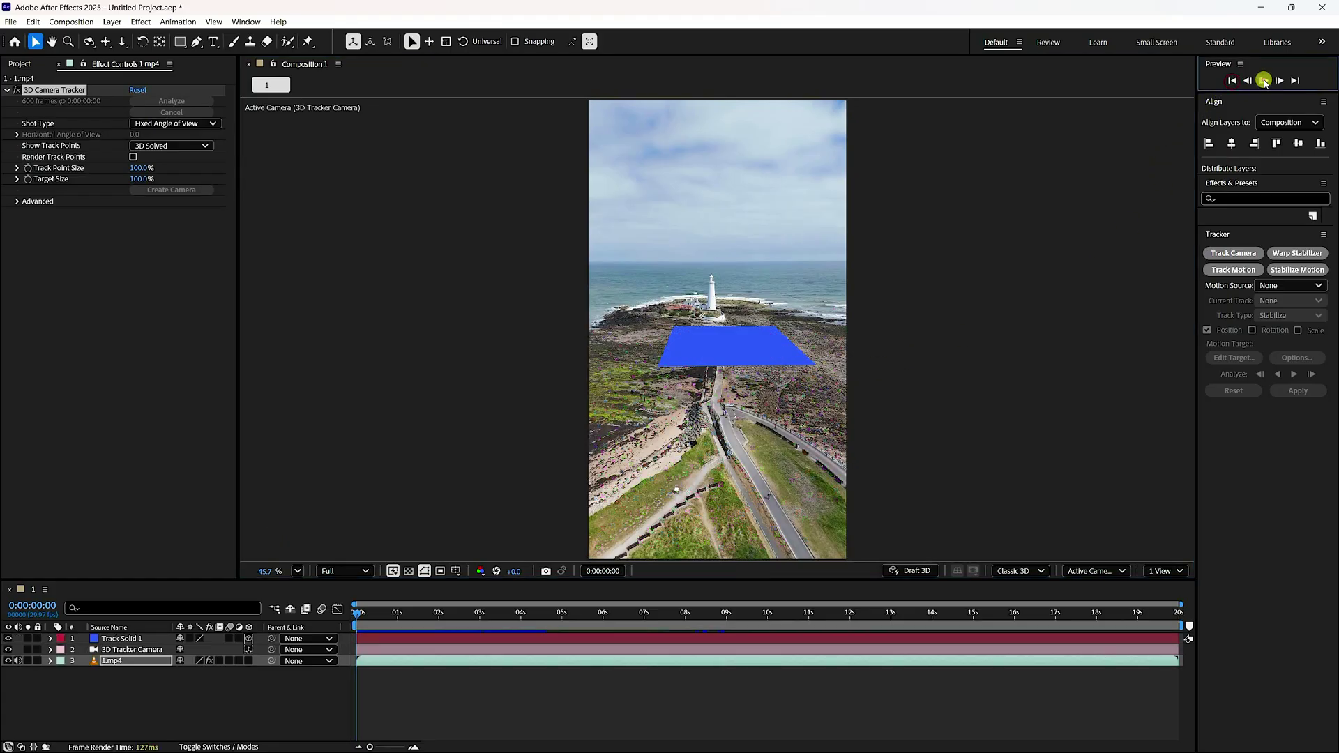
click(1263, 80)
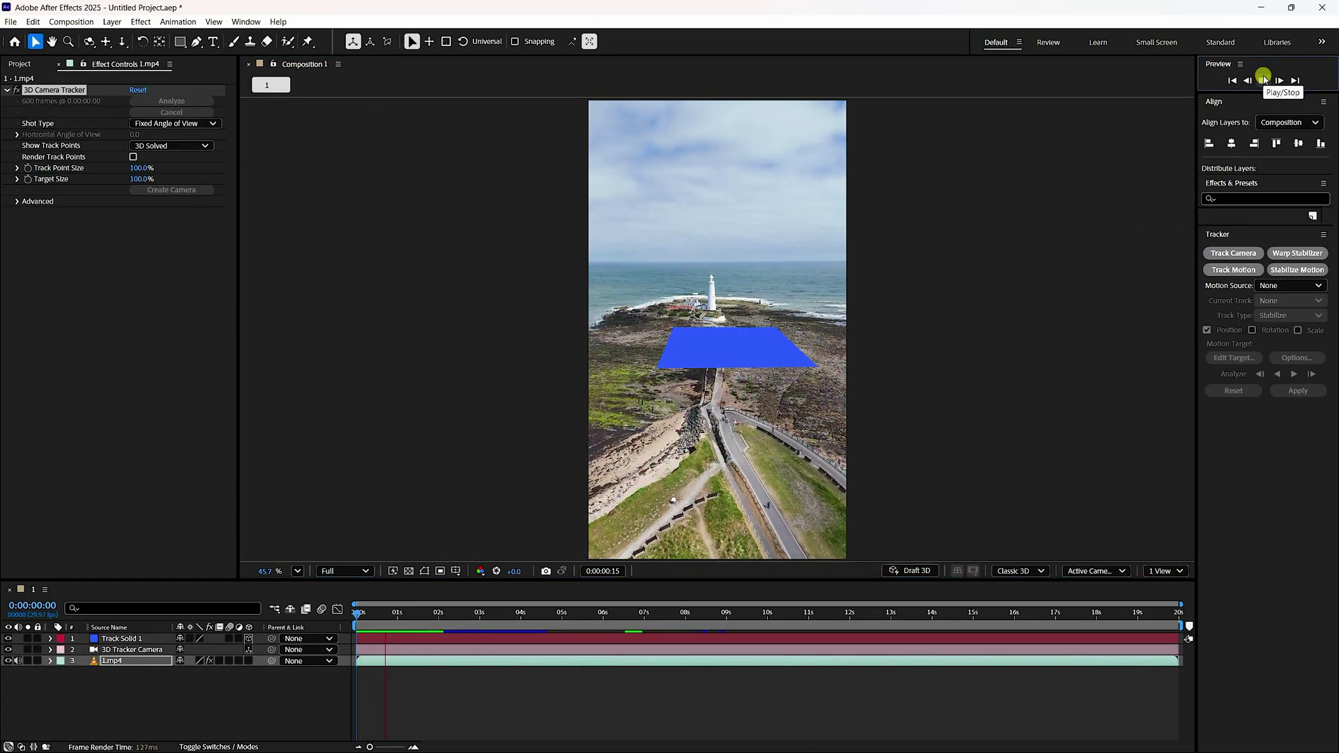
click(1263, 80)
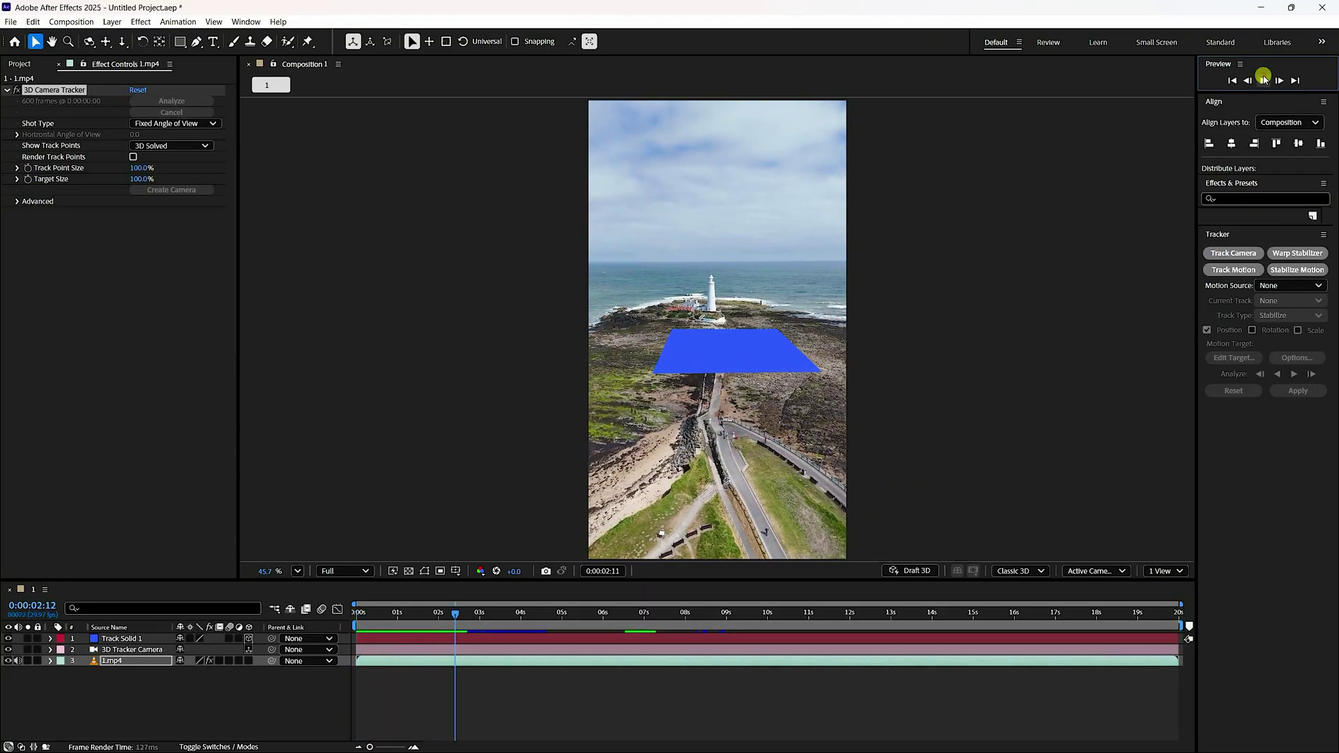
click(1234, 80)
click(1264, 81)
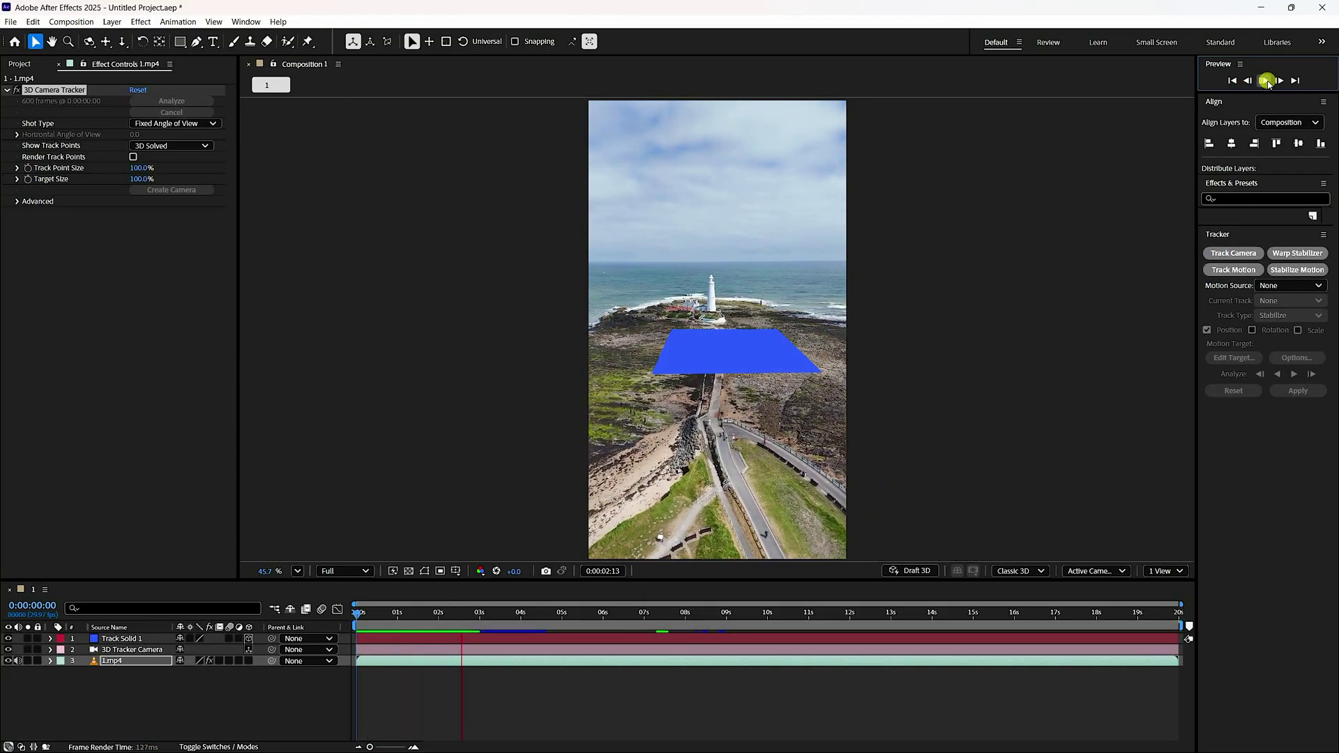
click(1265, 81)
click(1231, 81)
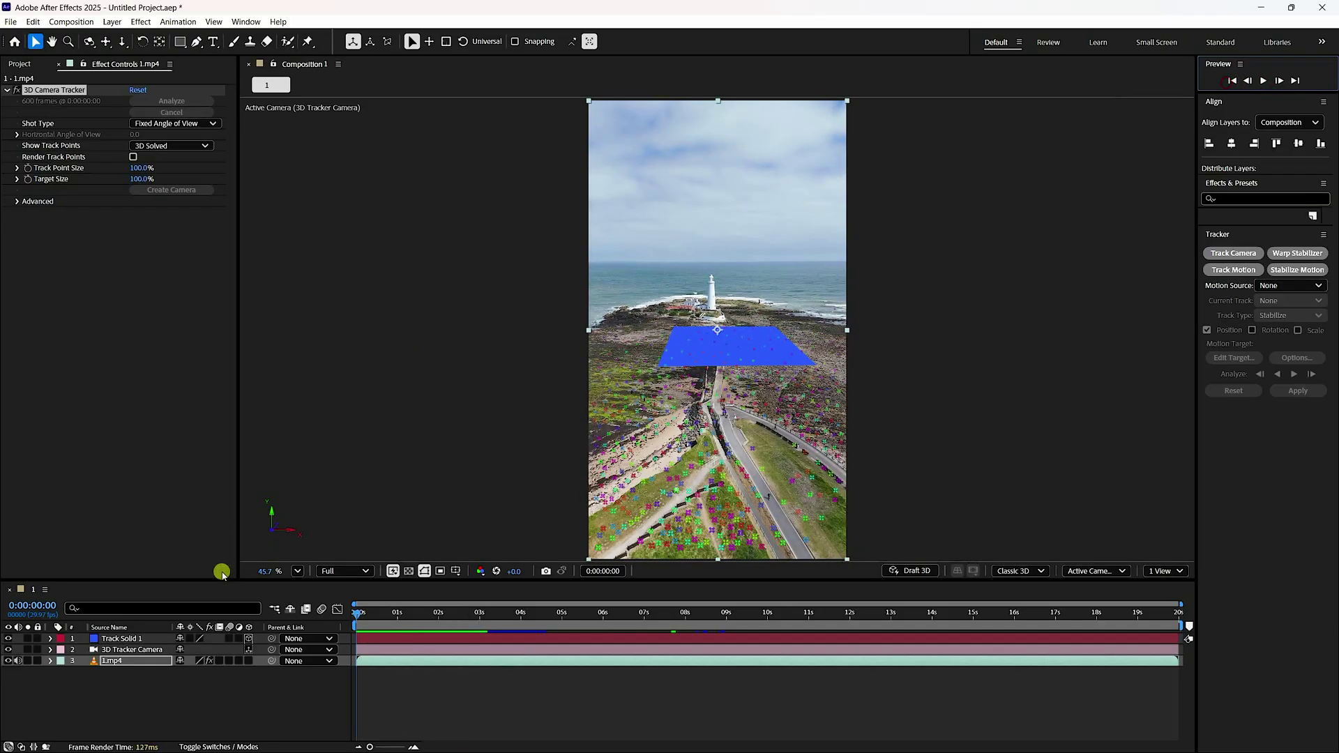
- Copy the Anchor Point, Position, Scale and Orientation properties of Track Solid 1
click(52, 638)
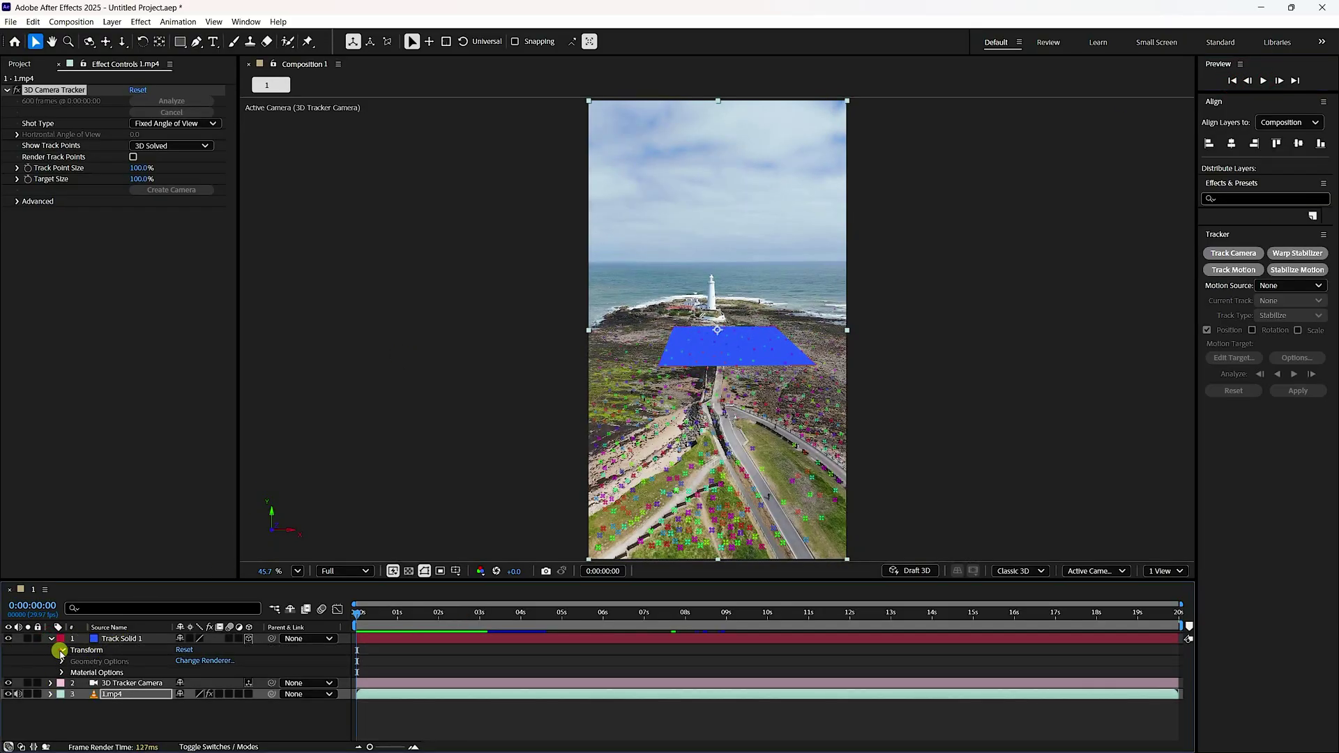
click(62, 651)
click(110, 662)
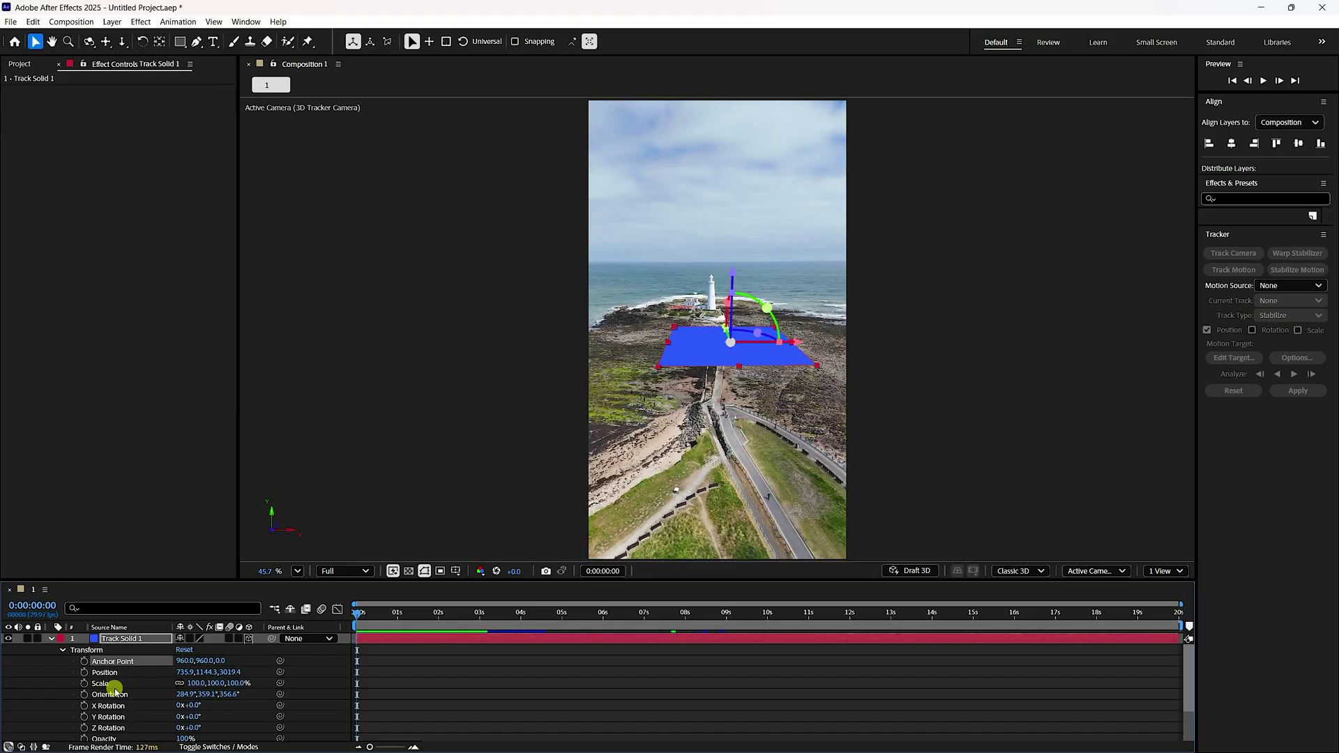
shift+click(112, 694)
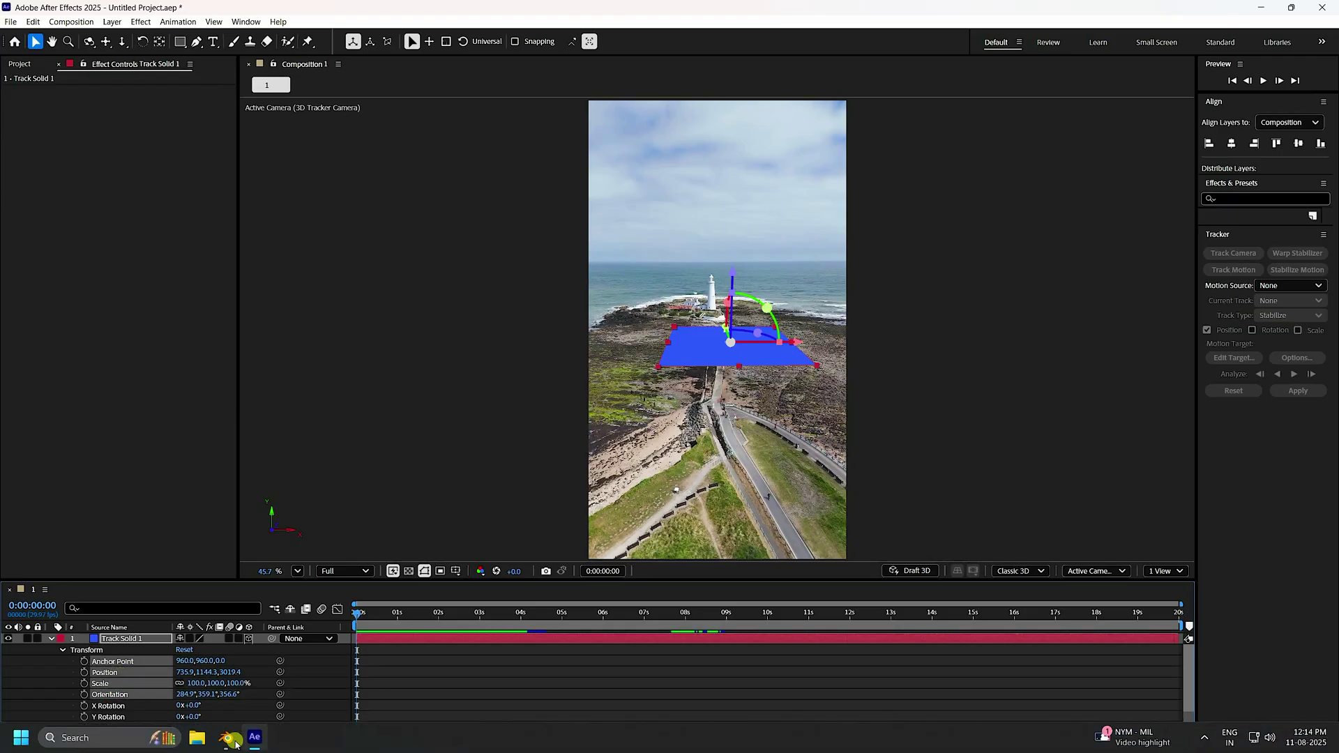
- Switch to Blender, start a new file without saving 1.blend, and delete the default camera, cube and light
click(227, 739)
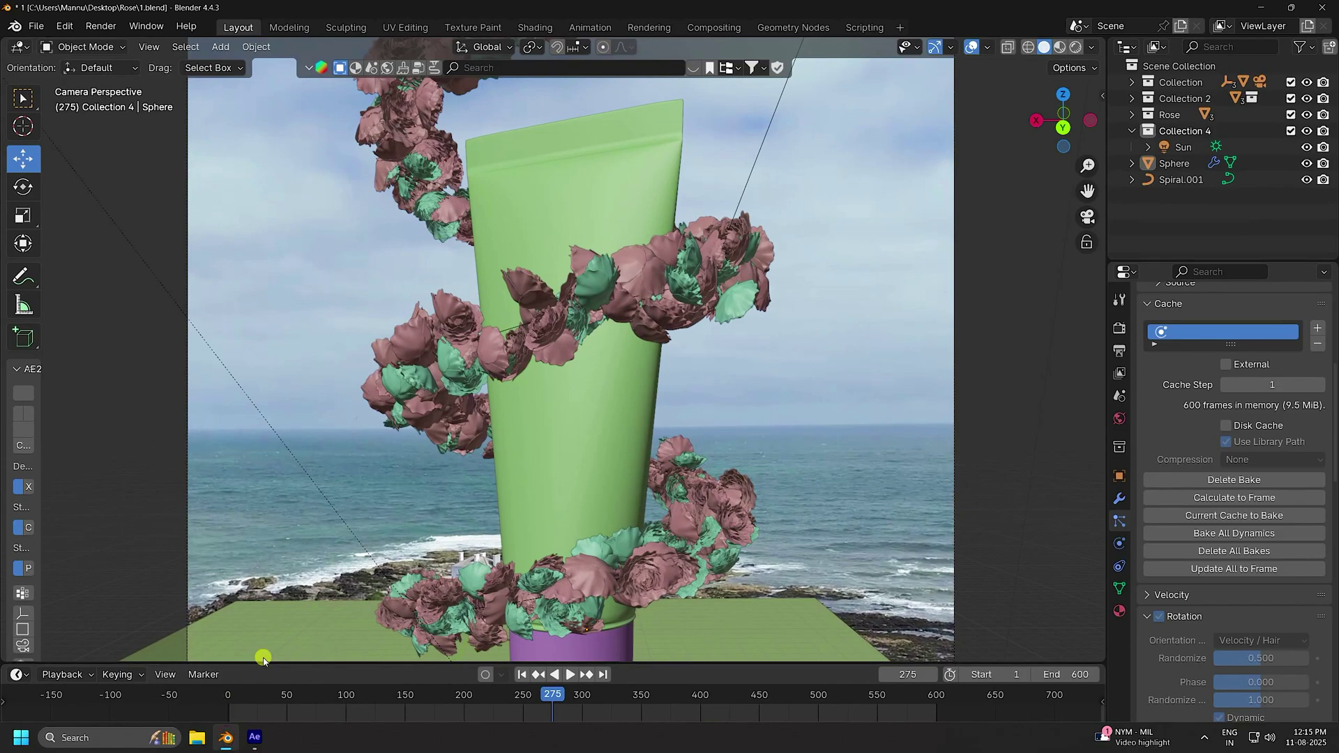
click(36, 26)
mouse_move(56, 42)
click(272, 44)
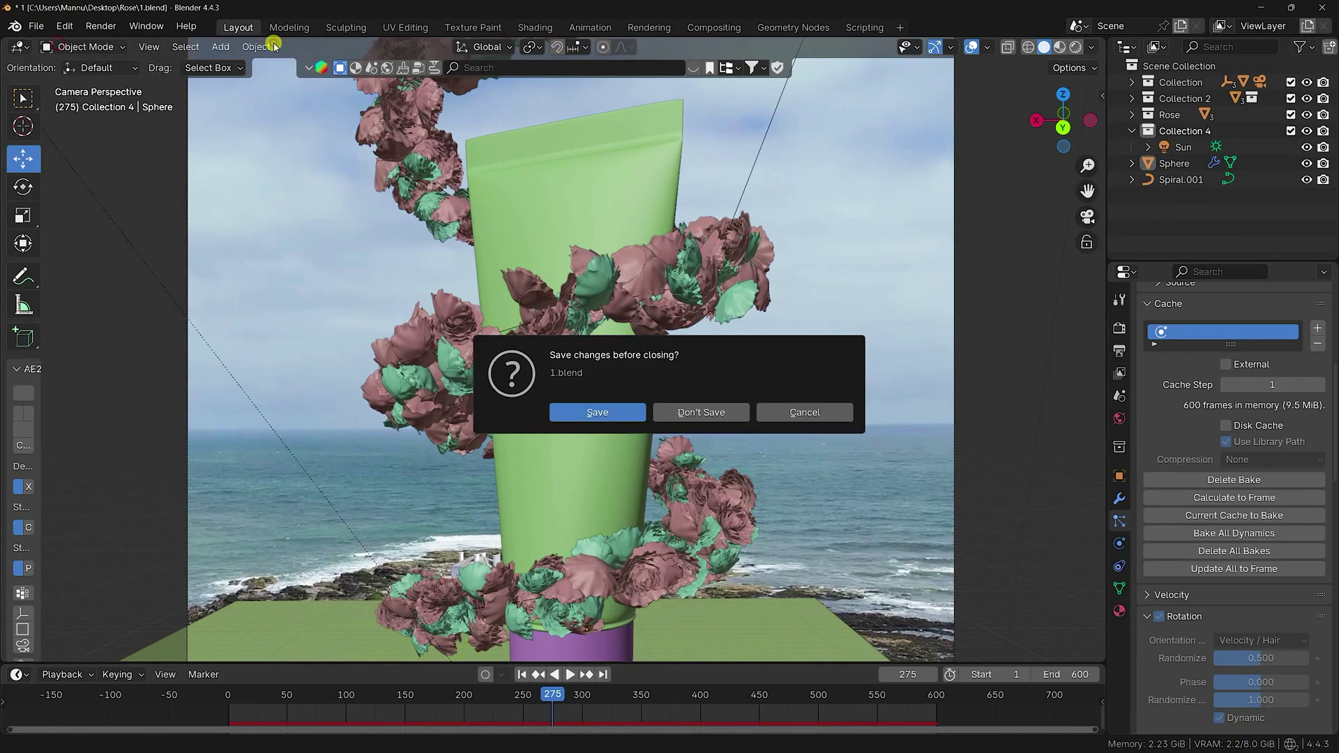
click(688, 411)
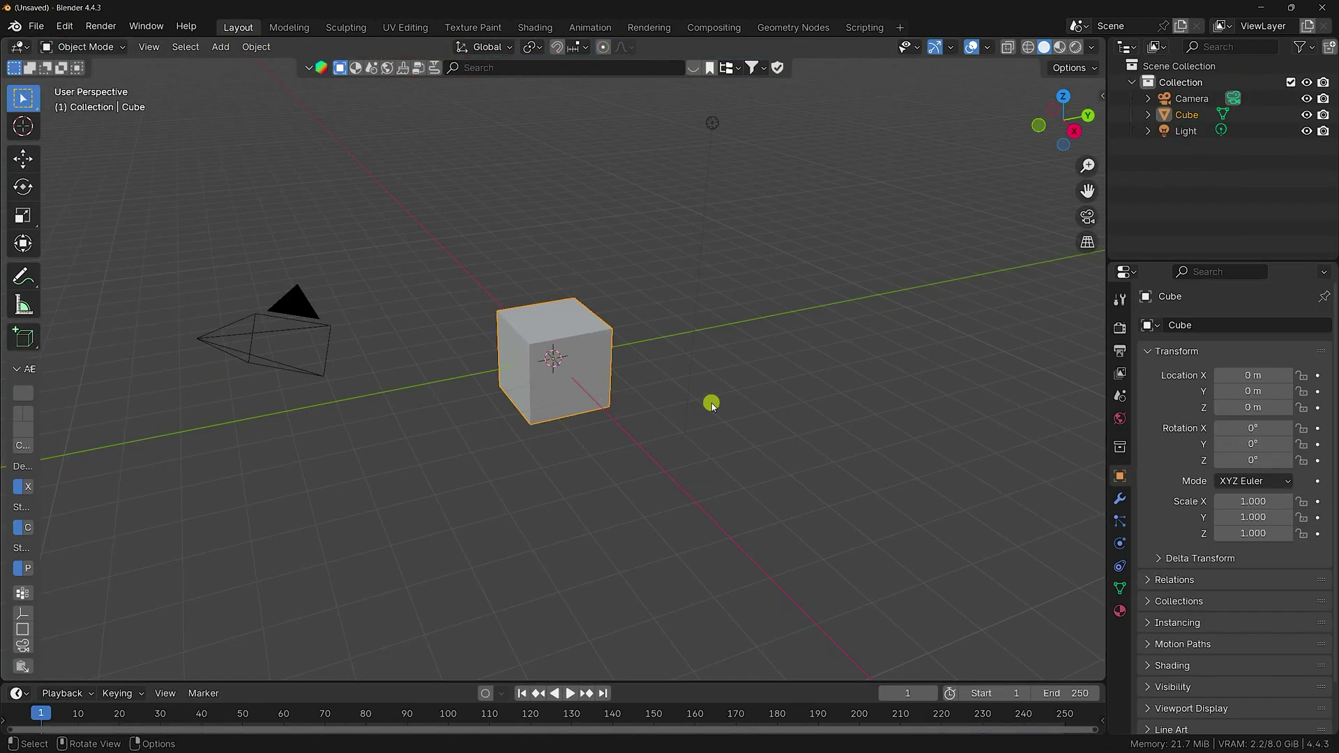
drag(758, 255, 251, 507)
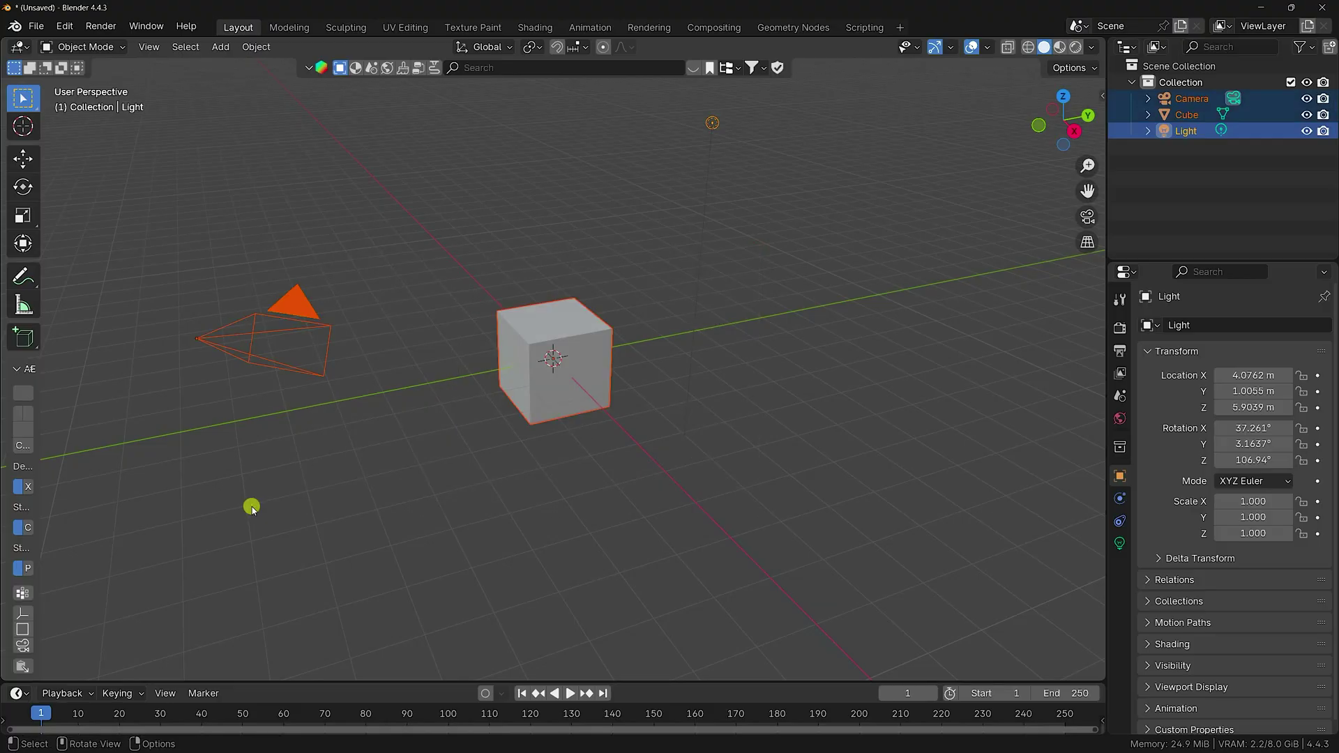
key(Delete)
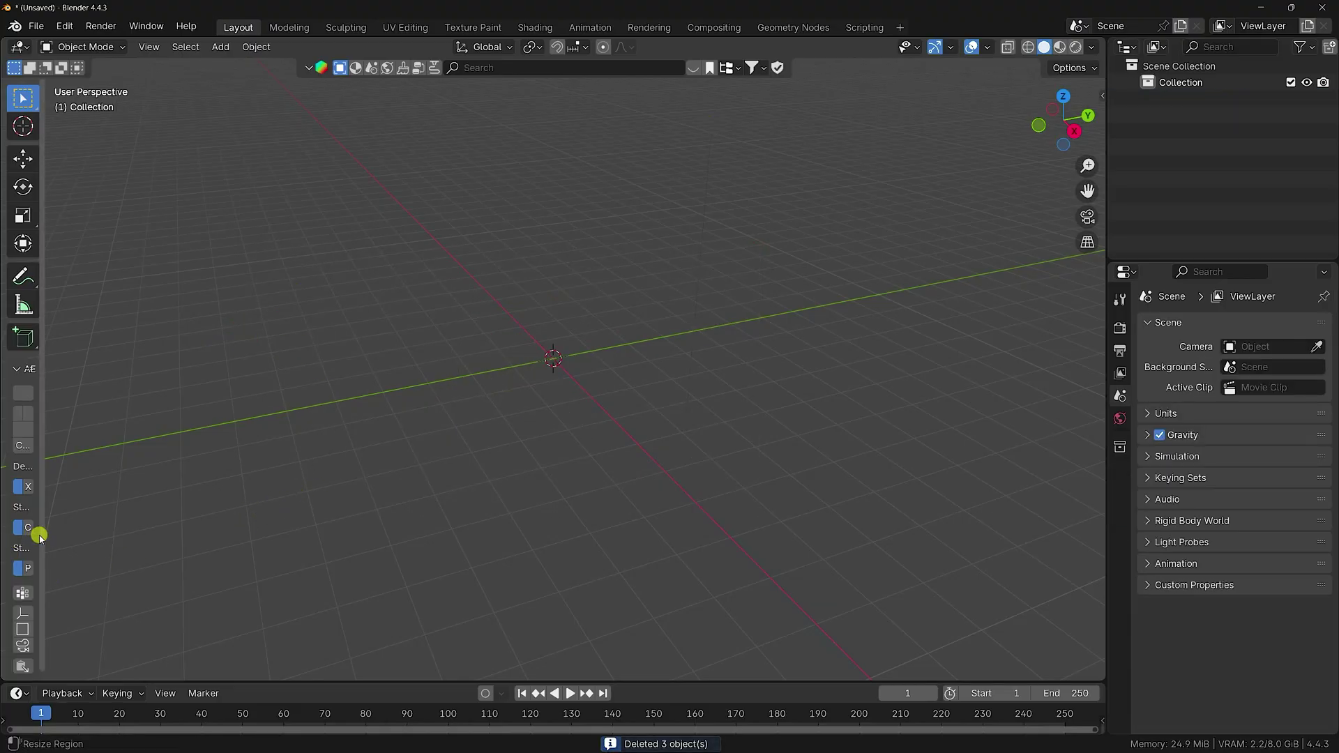
- Create a plane from the copied solid data with the AE2Blend add-on, keeping the scale at 100
drag(39, 537, 92, 534)
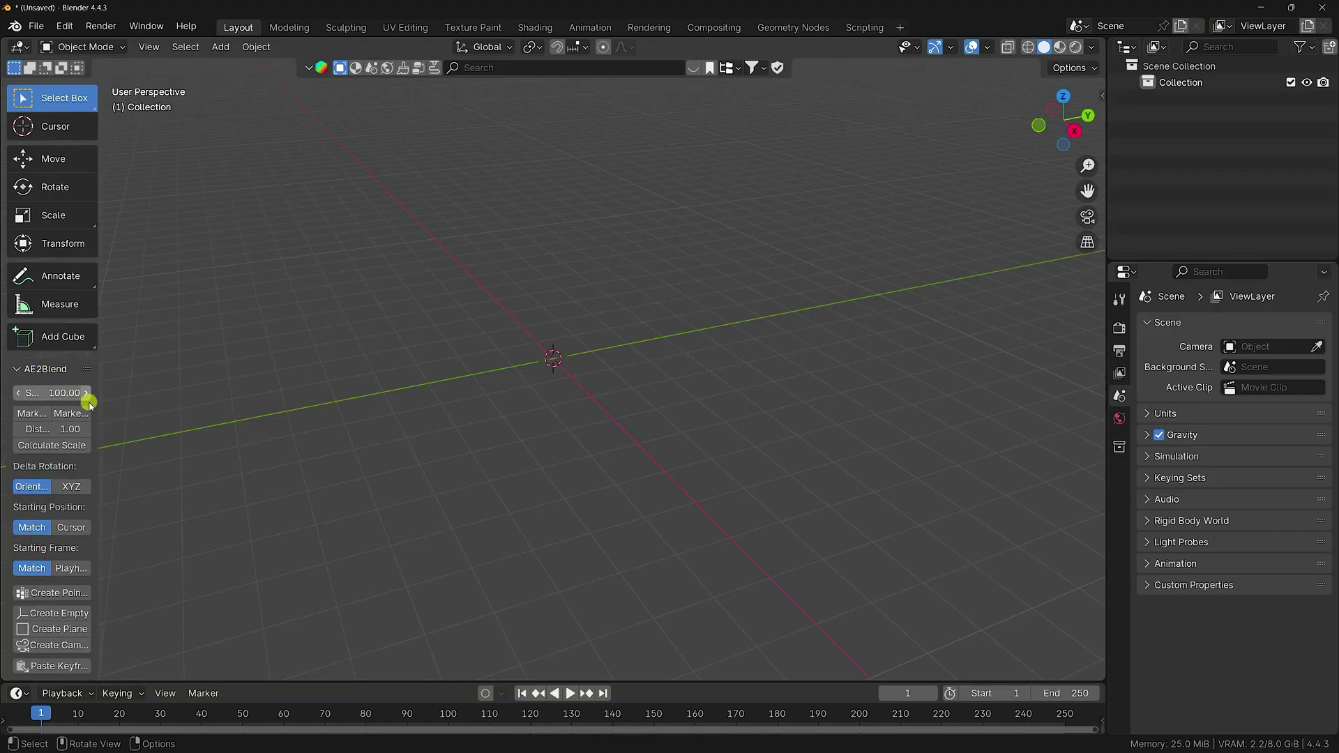
click(49, 629)
middle_drag(625, 313, 464, 355)
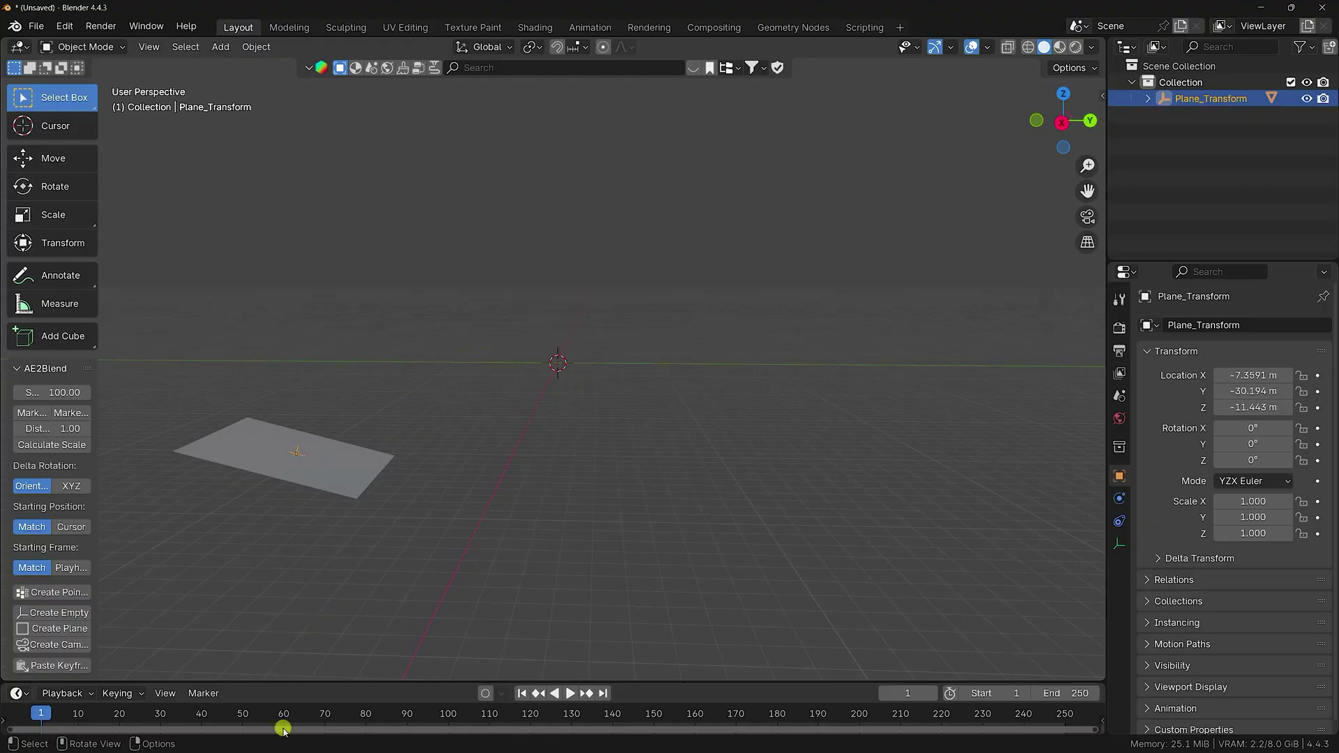
- Switch to After Effects and copy the Position and Orientation keyframes of the 3D Tracker Camera
click(249, 738)
click(48, 638)
click(52, 640)
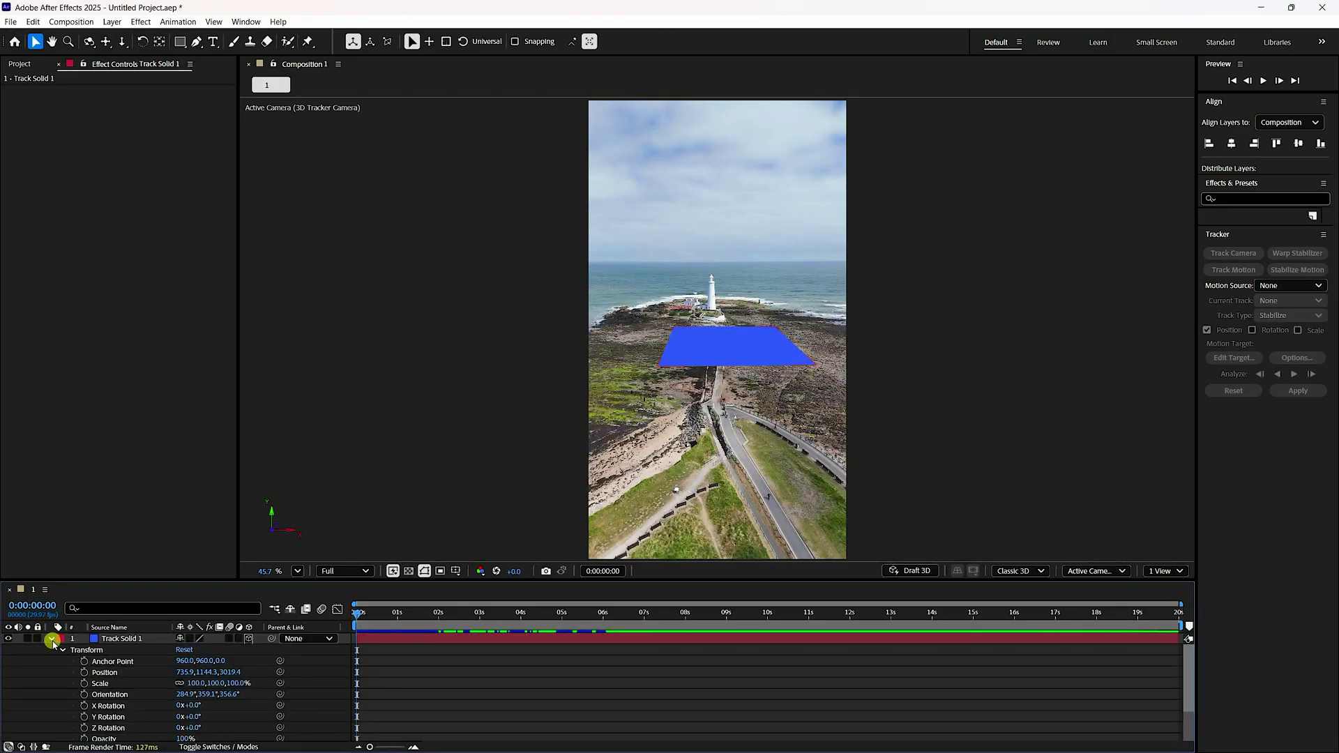
click(50, 639)
click(50, 650)
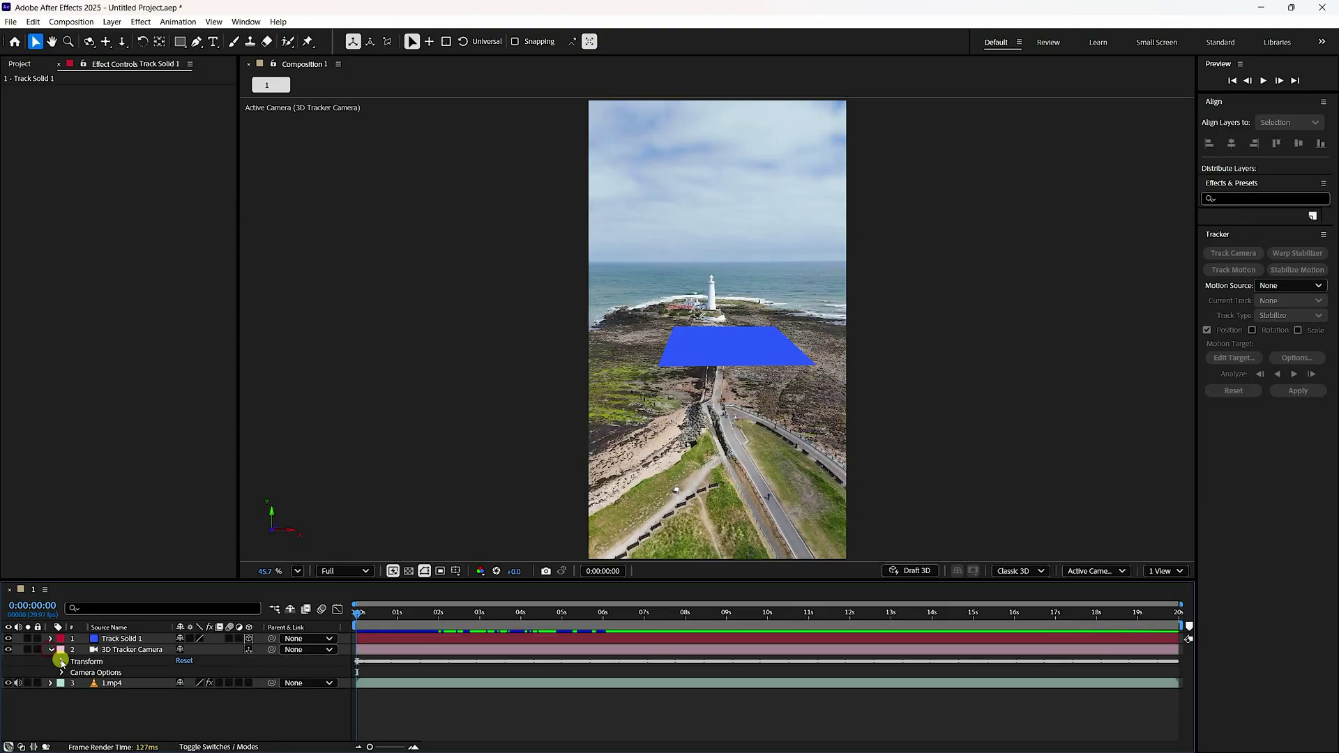
click(62, 661)
click(117, 673)
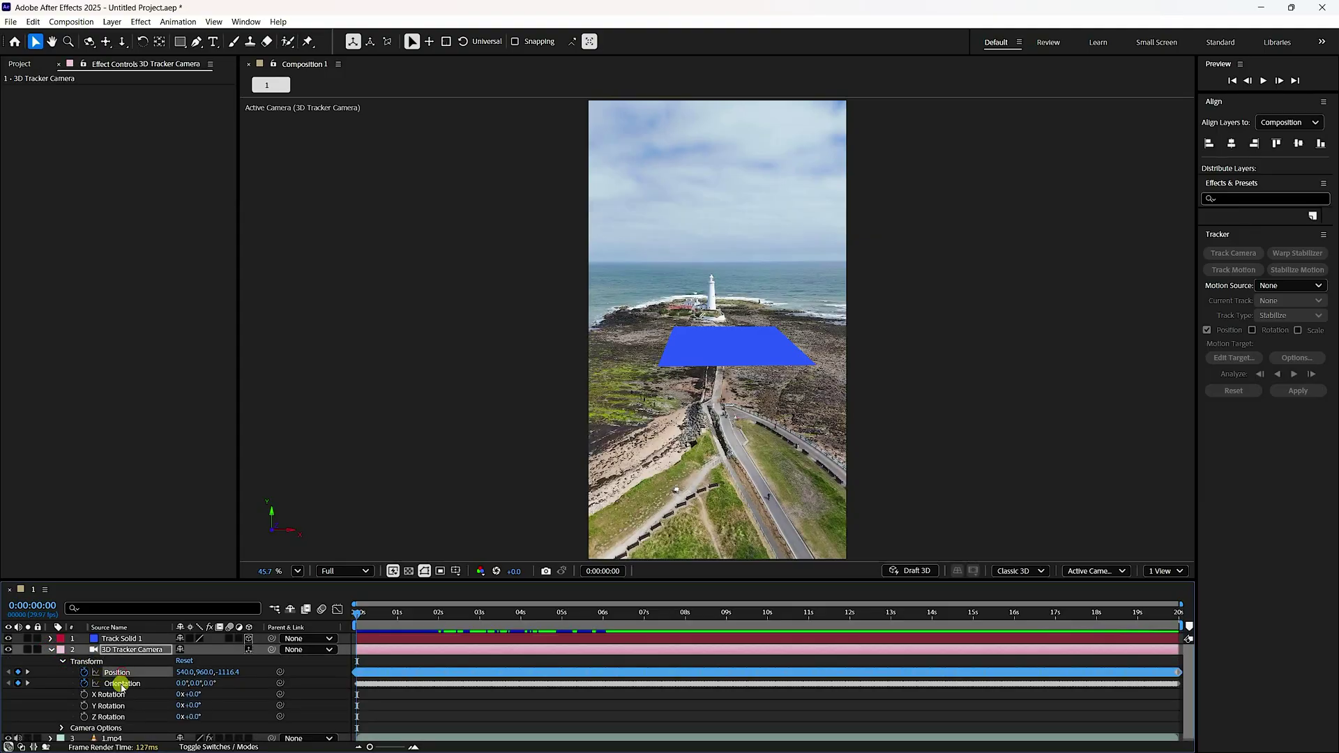
shift+click(122, 685)
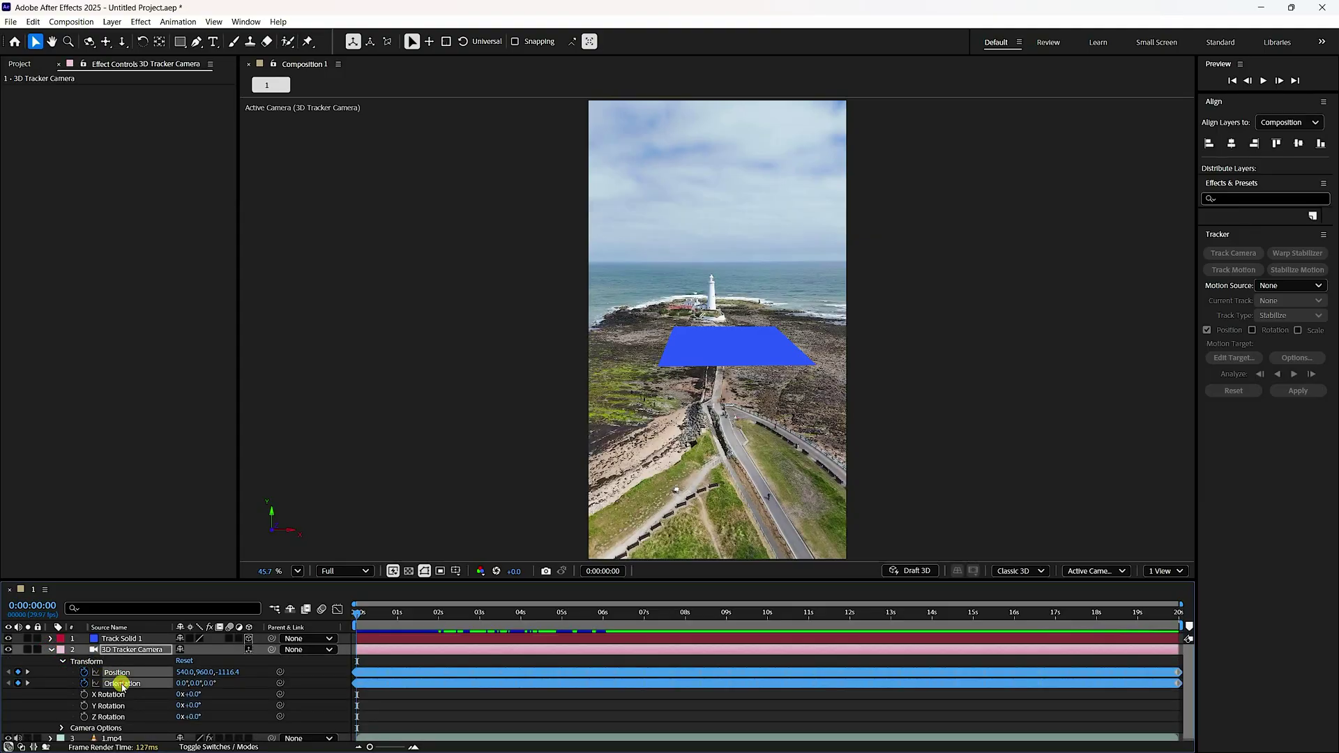
- Switch to Blender, create a camera from the copied tracking data with AE2Blend, and look through it
click(224, 734)
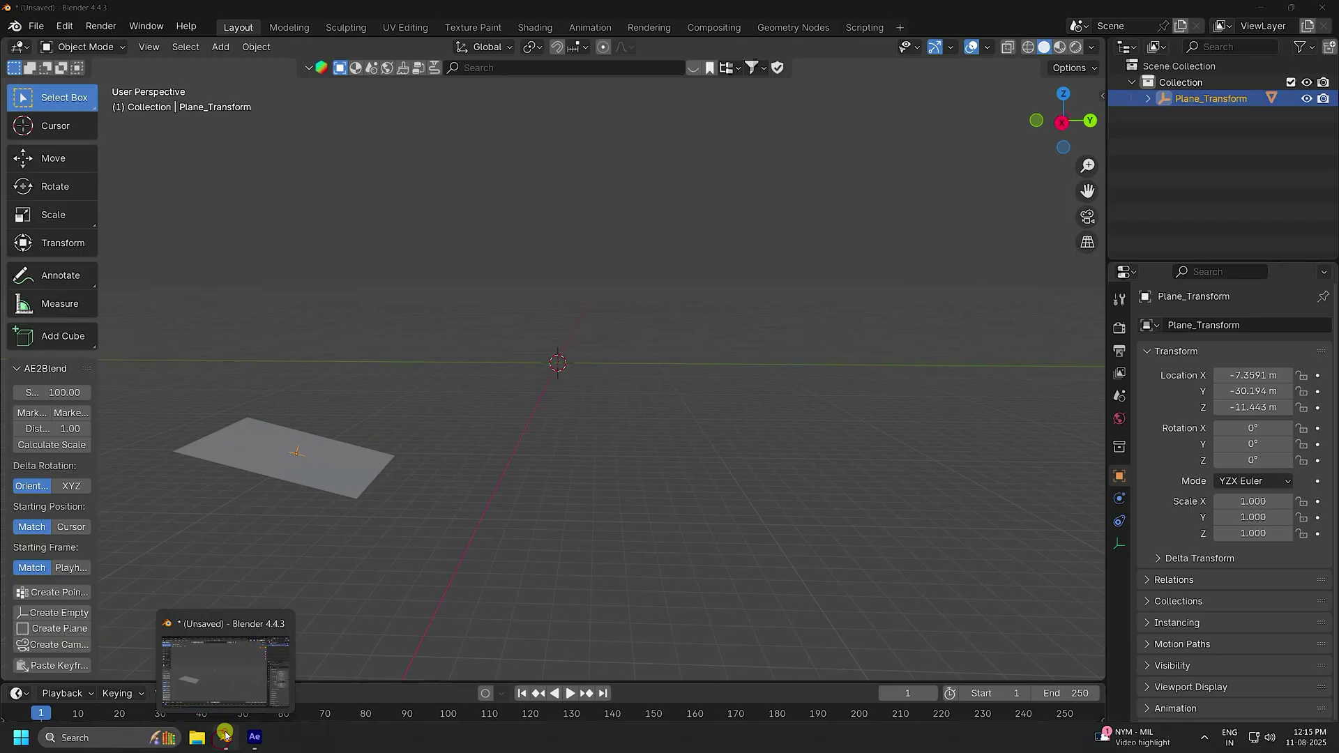
click(50, 645)
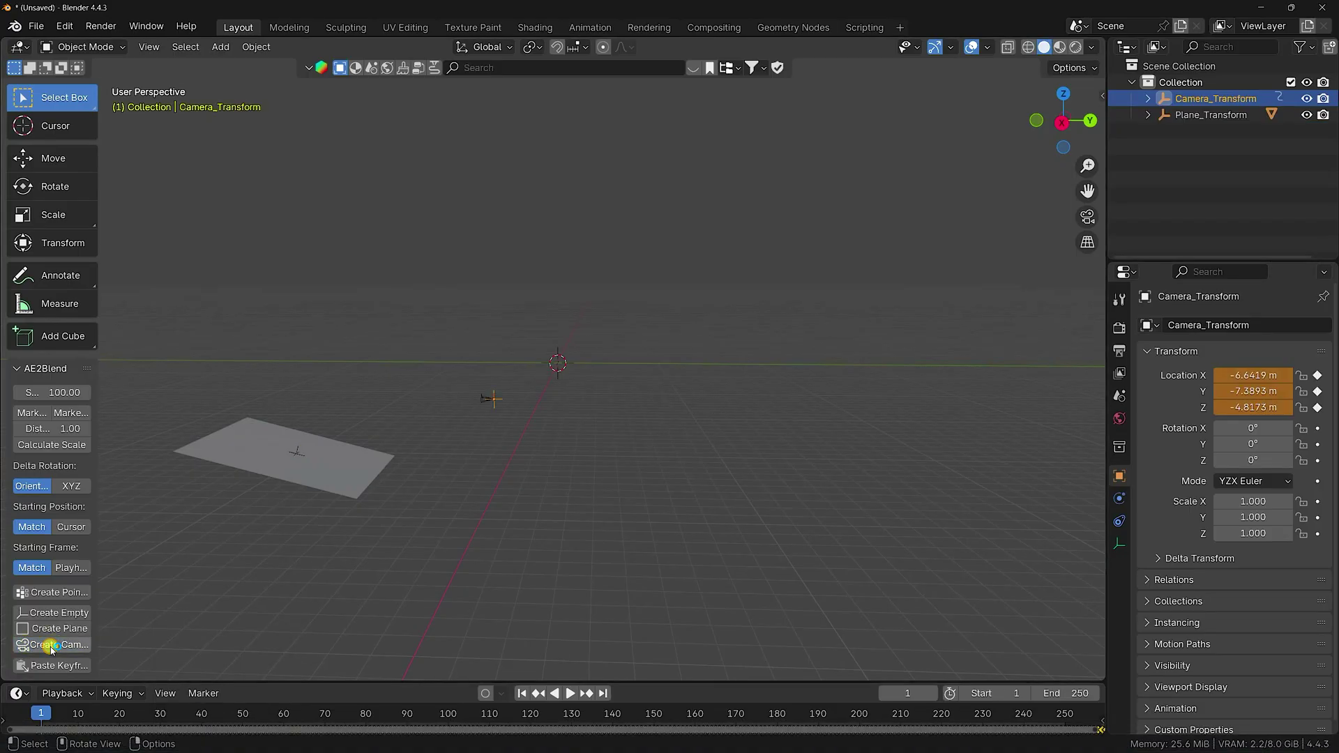
key(KP_0)
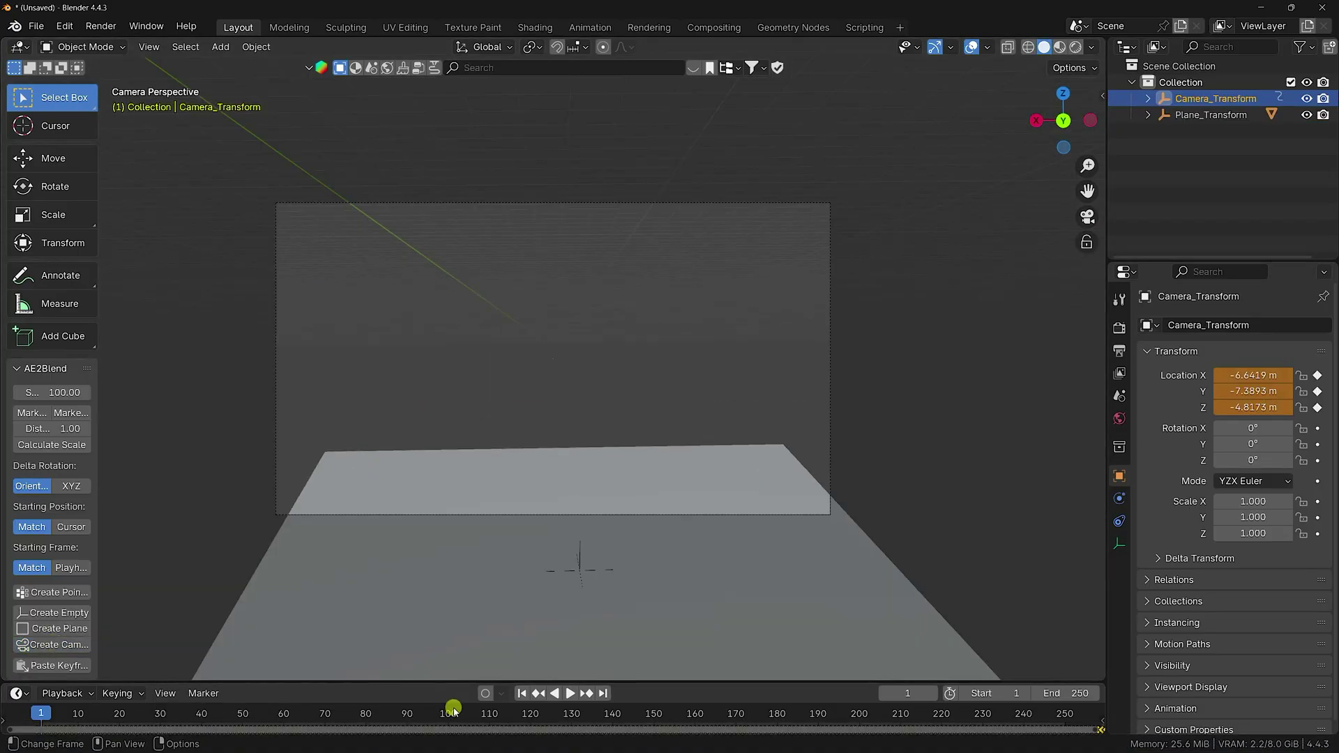
- Shift all of the Camera_Transform keyframes forward by one frame so that they start at frame 1
click(522, 696)
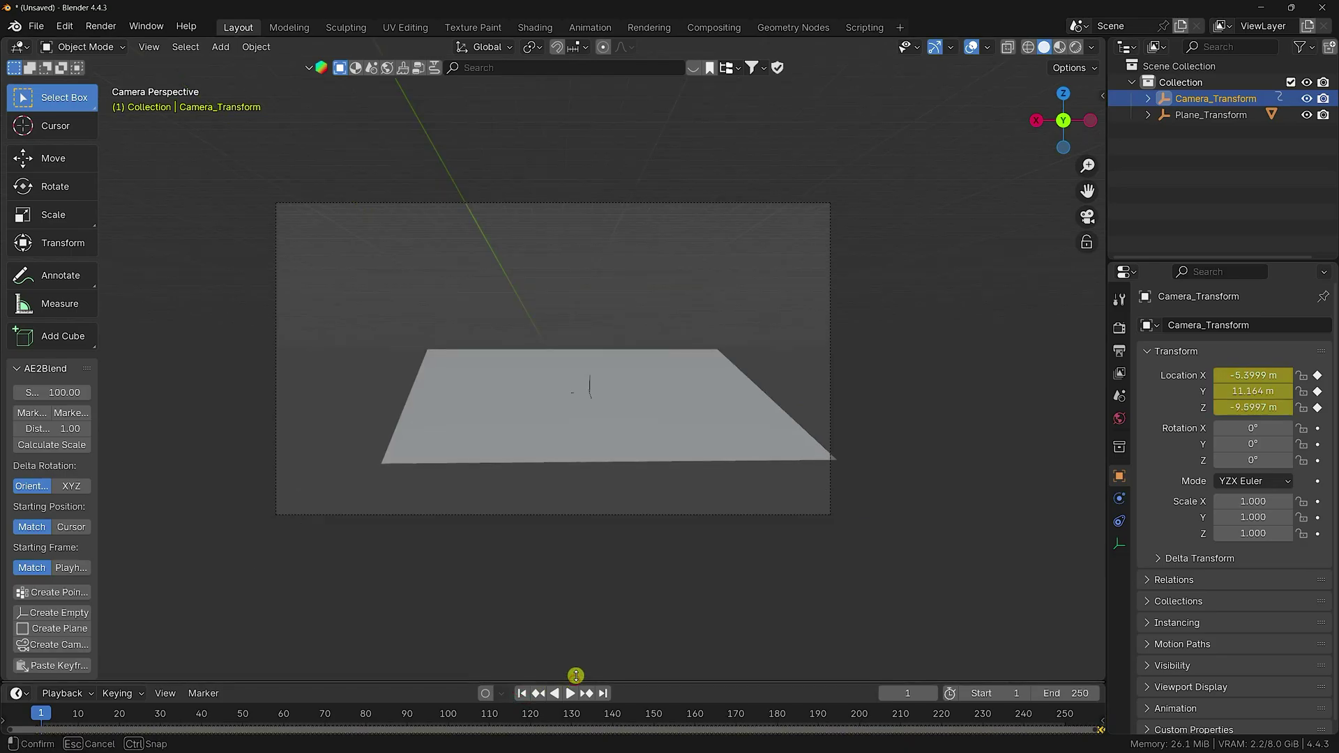
drag(575, 680, 588, 624)
middle_drag(185, 699, 510, 696)
scroll(290, 678, up, 5)
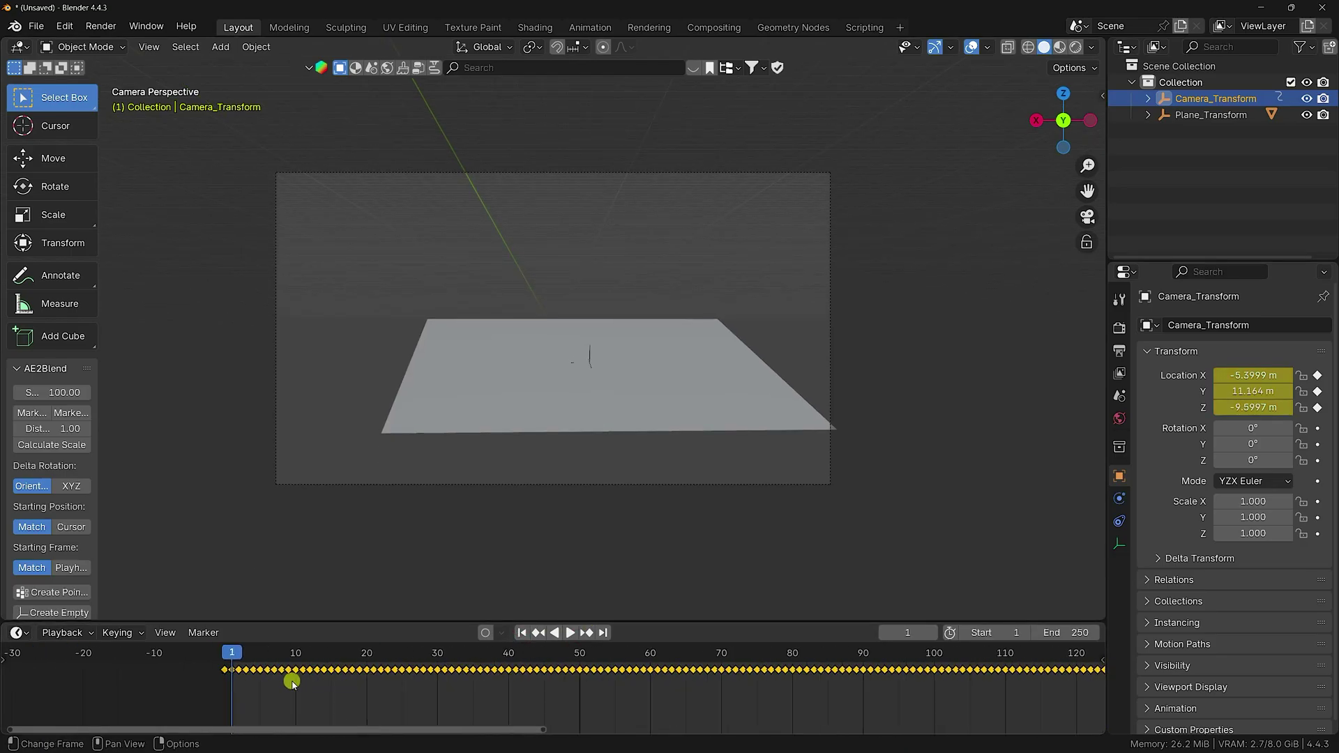
middle_drag(301, 693, 252, 680)
scroll(252, 680, up, 2)
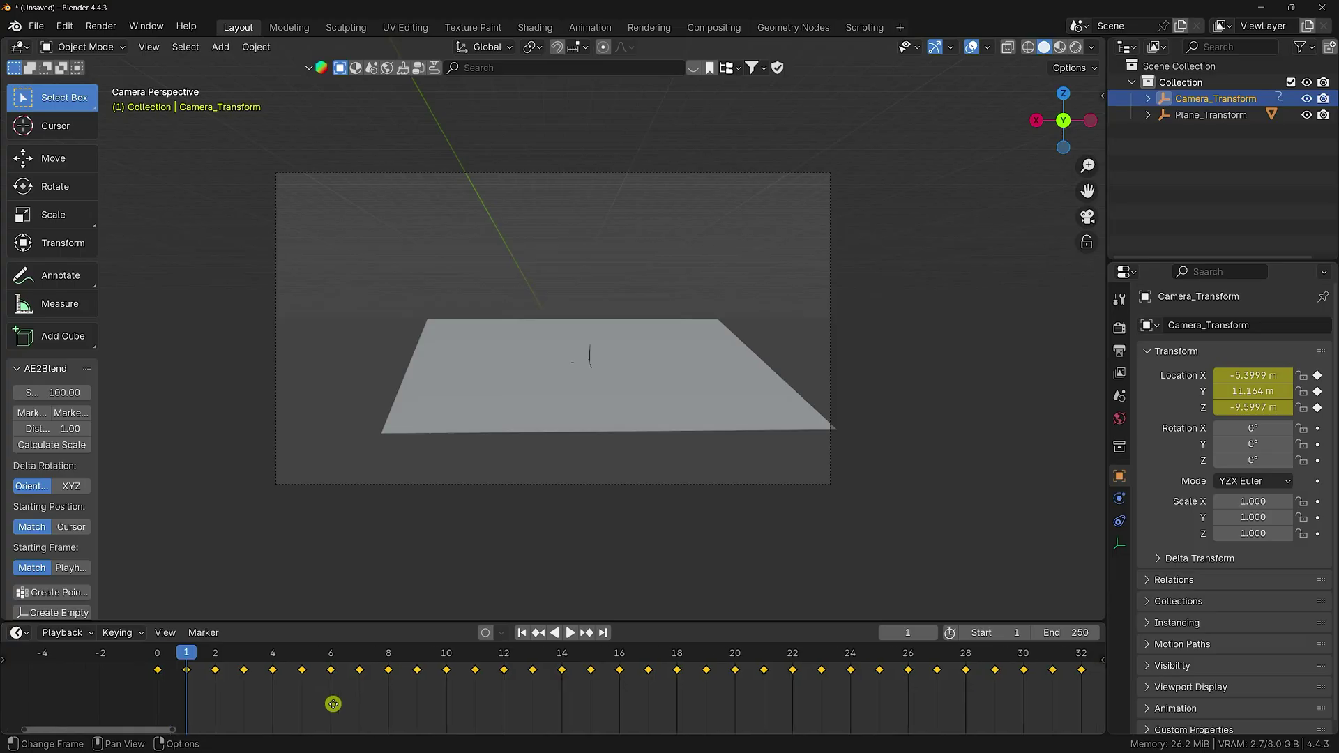
drag(210, 673, 252, 666)
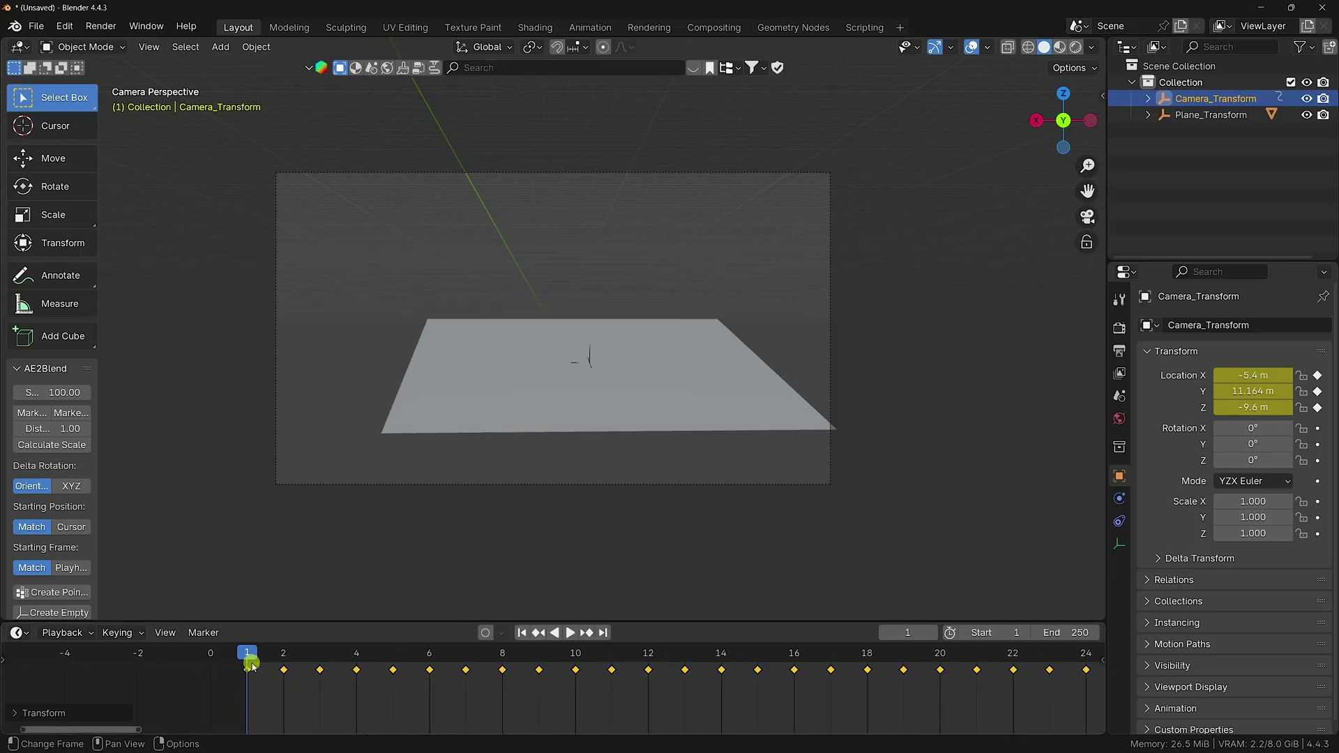
- Switch to After Effects and copy the focal length from the 3D Tracker Camera's settings
mouse_move(321, 723)
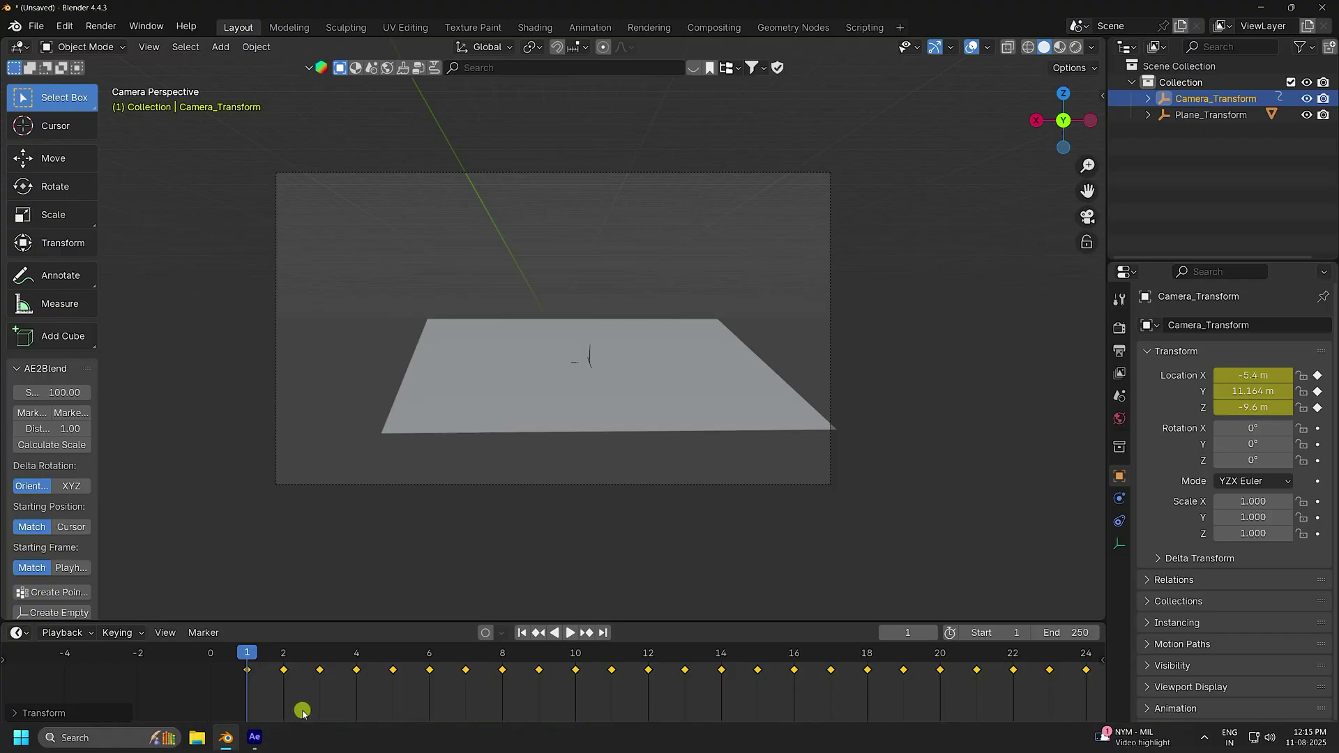
click(254, 738)
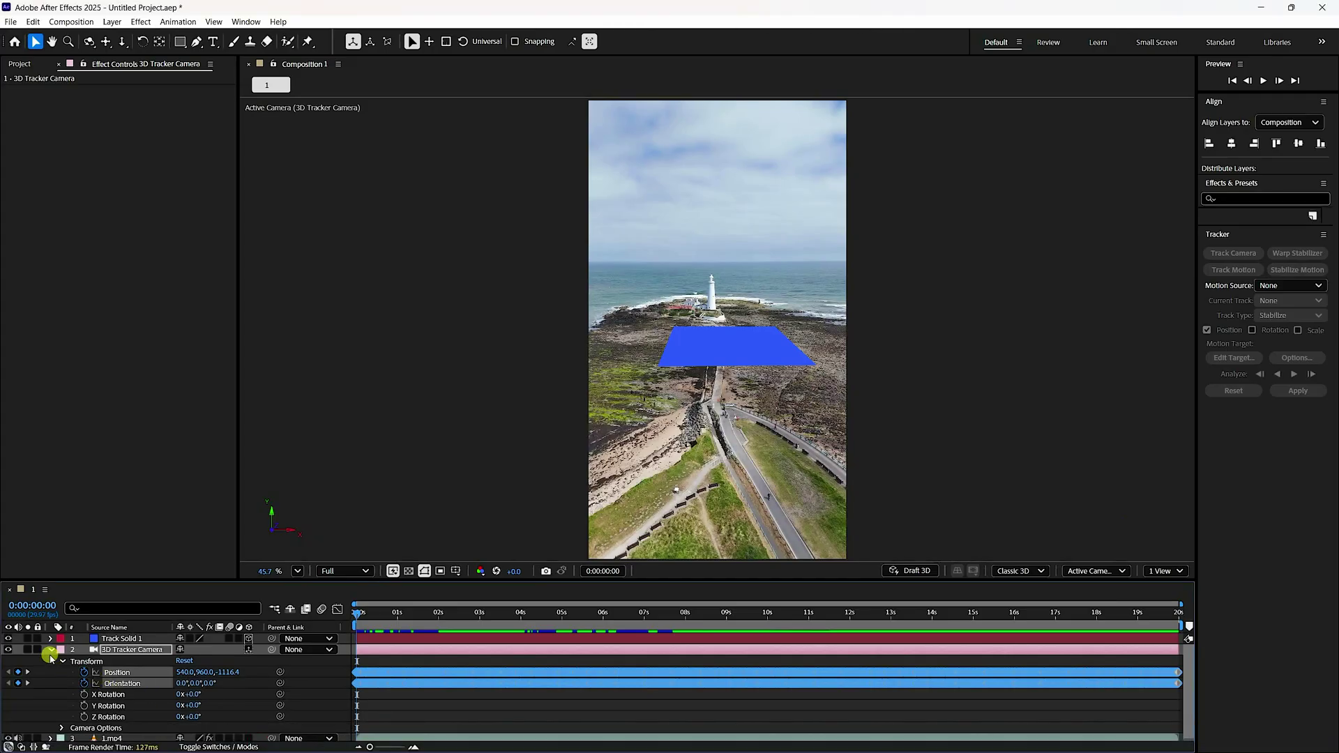
click(51, 650)
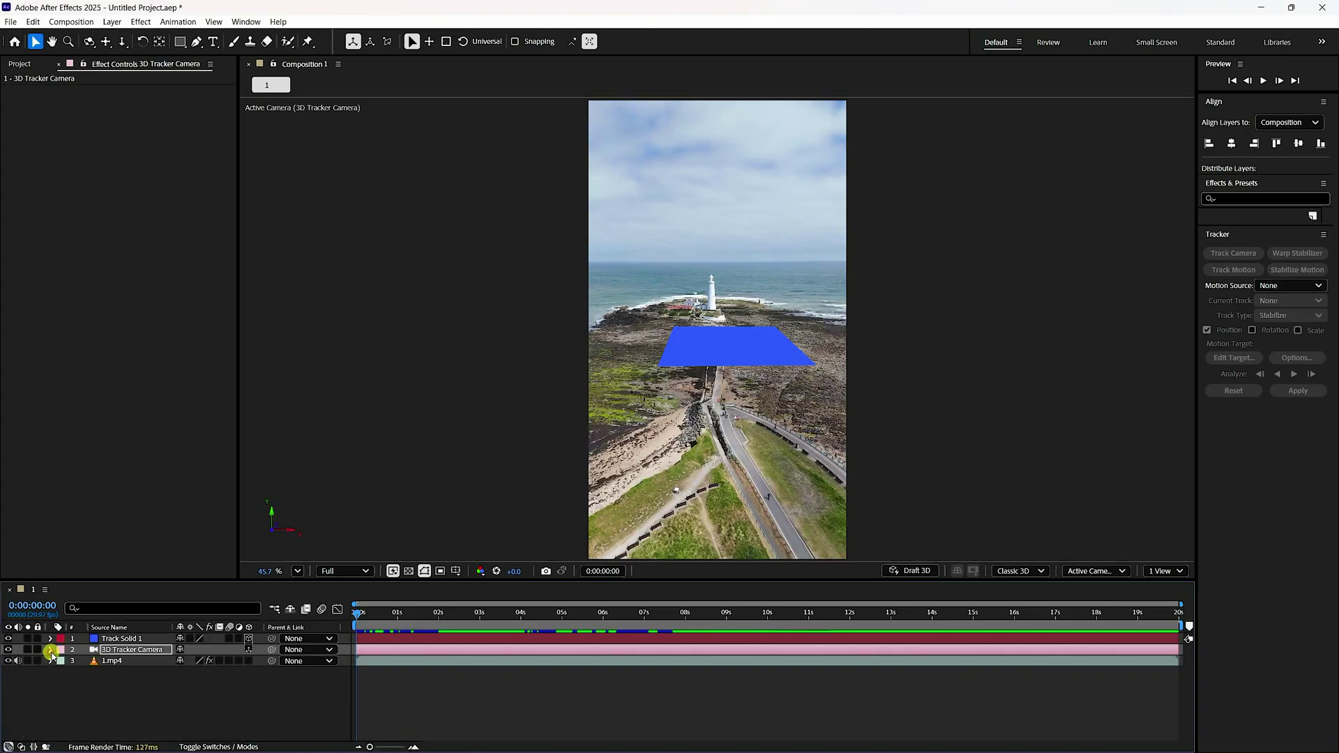
double_click(111, 652)
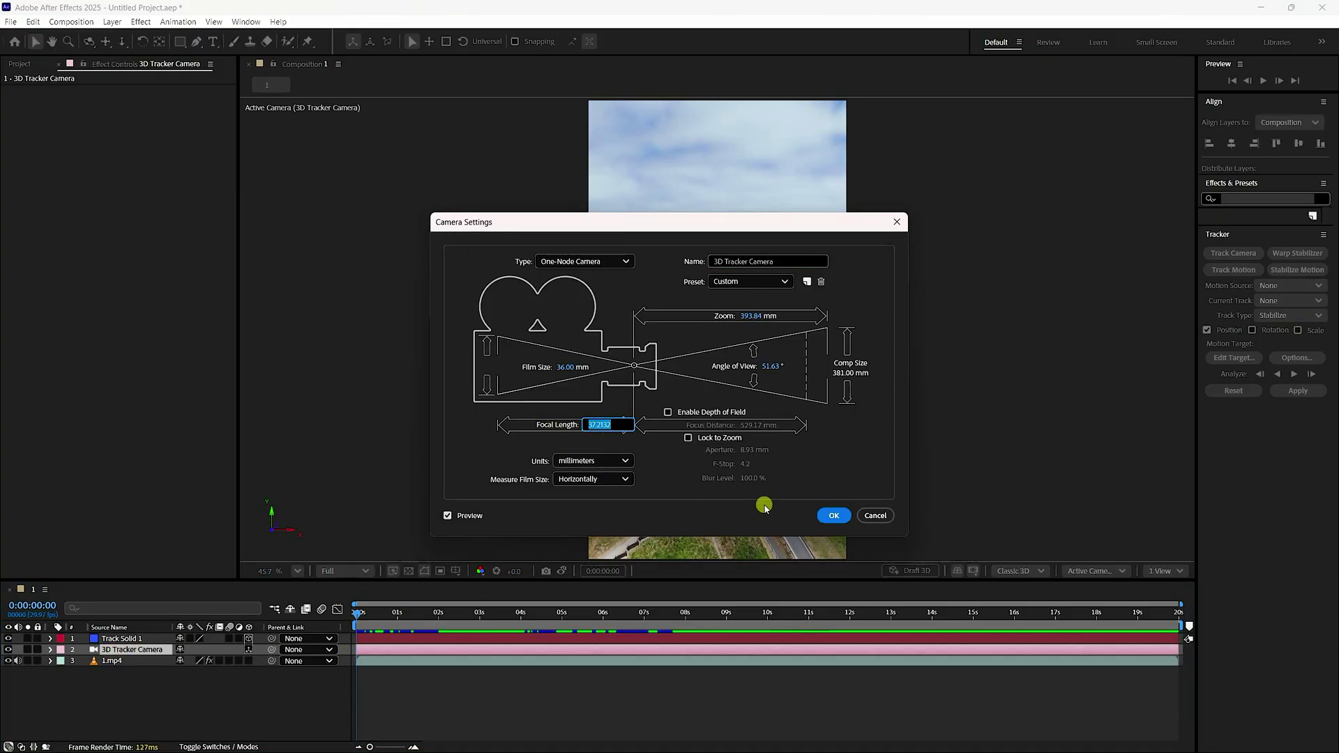
click(834, 515)
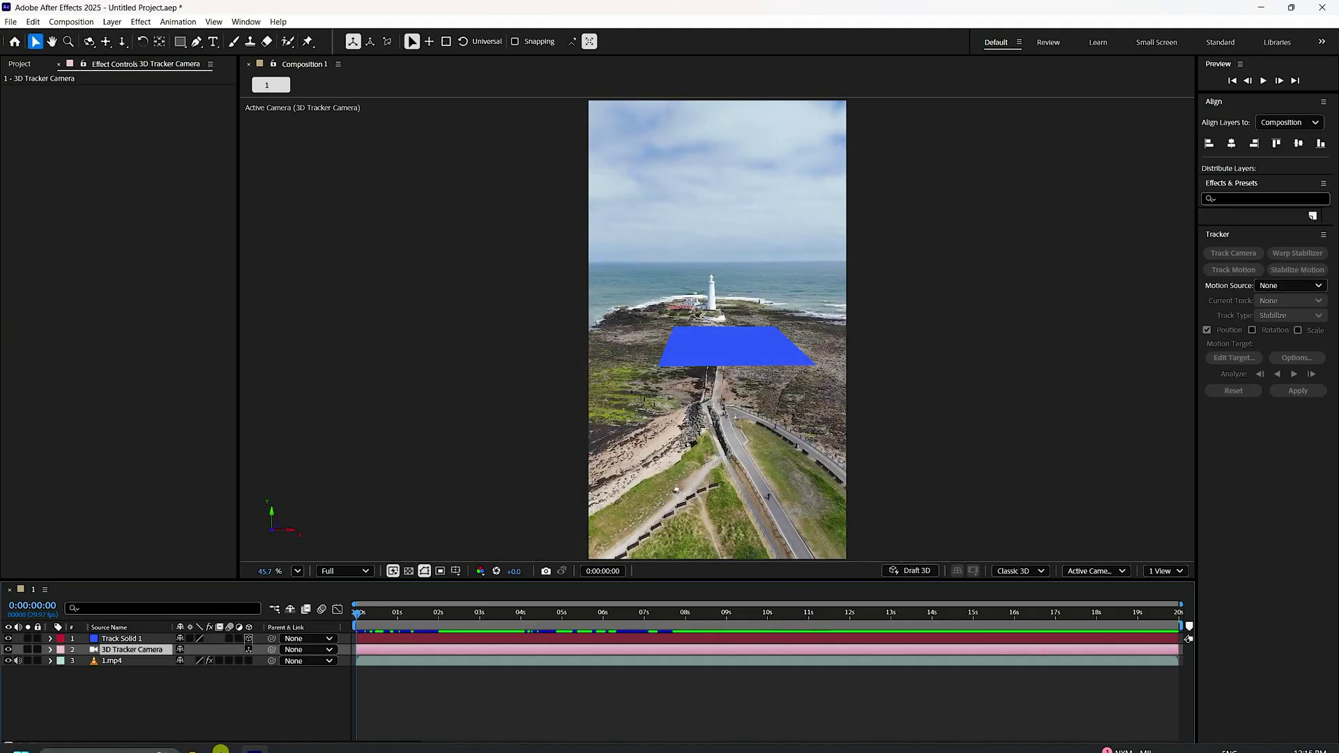
- Switch to Blender and set the focal length of the Camera under Camera_Transform to 37.2132 mm
click(230, 740)
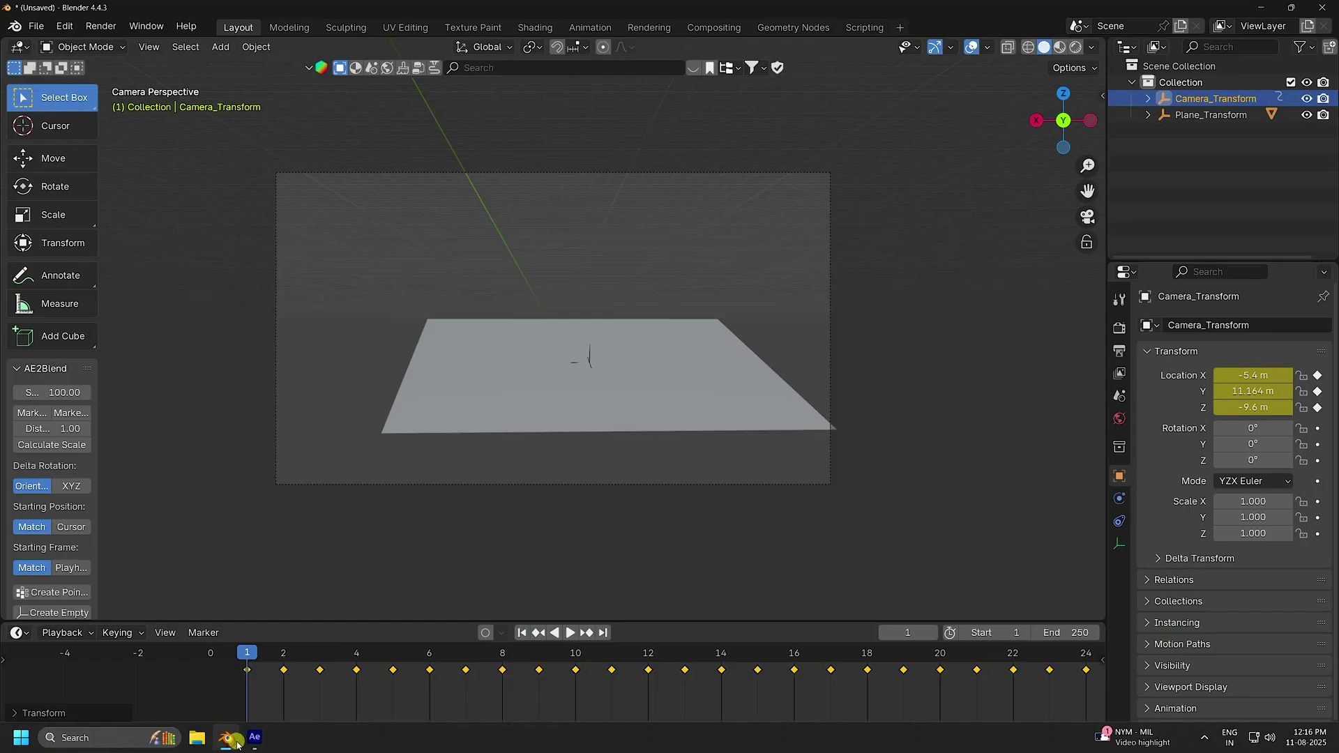
click(1147, 98)
click(1207, 131)
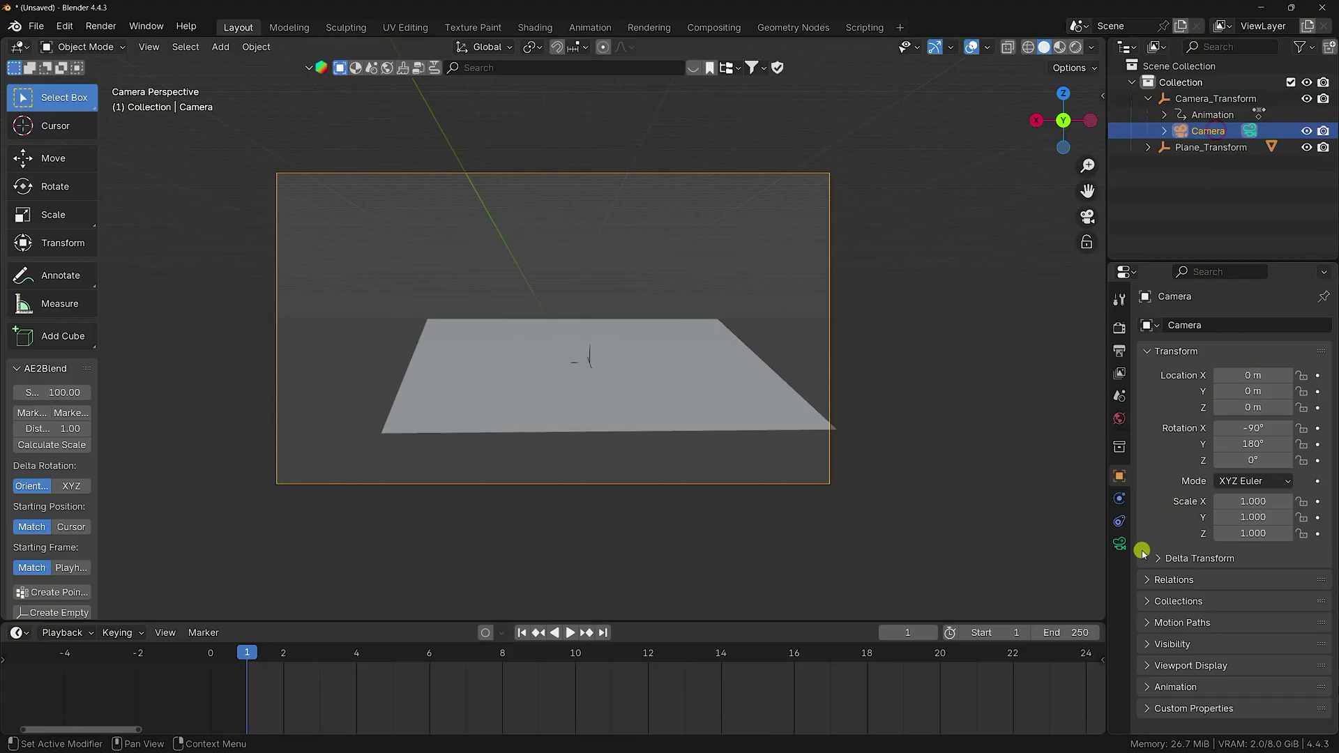
click(1120, 545)
click(1250, 403)
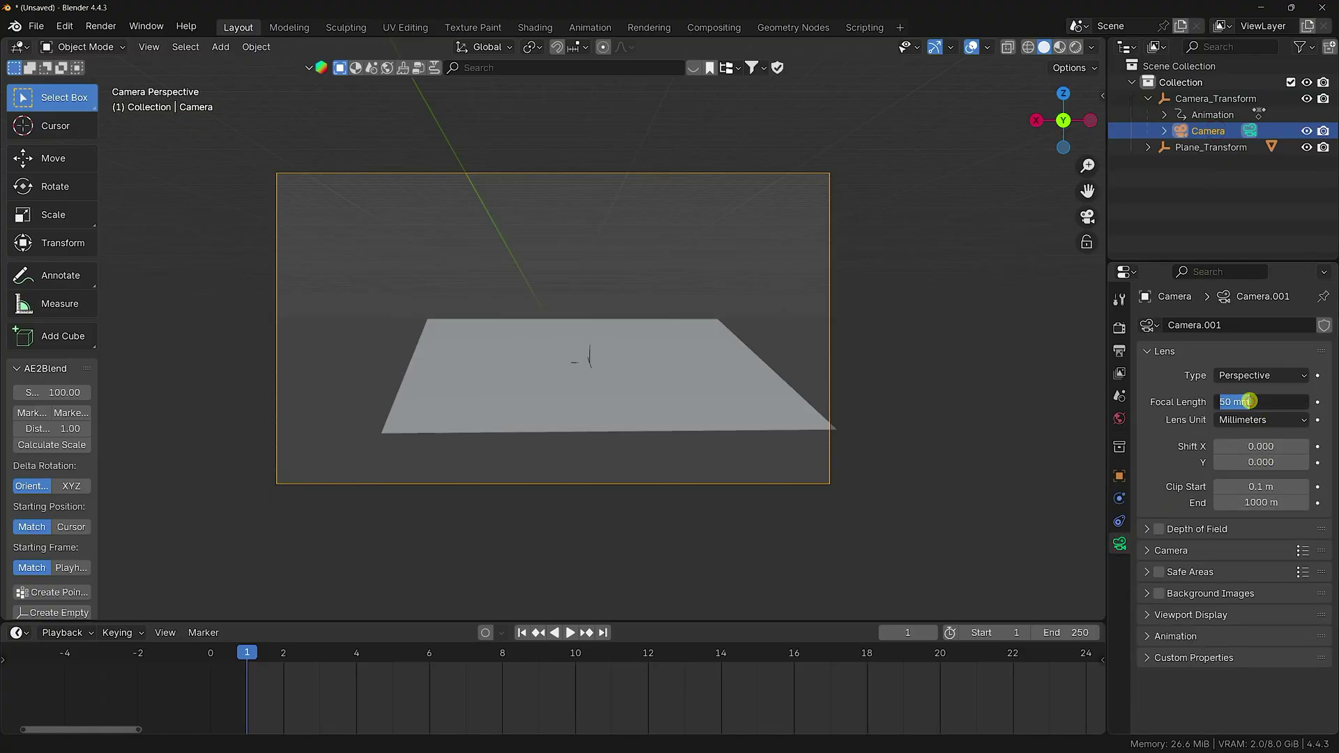
text(37.2132)
key(Return)
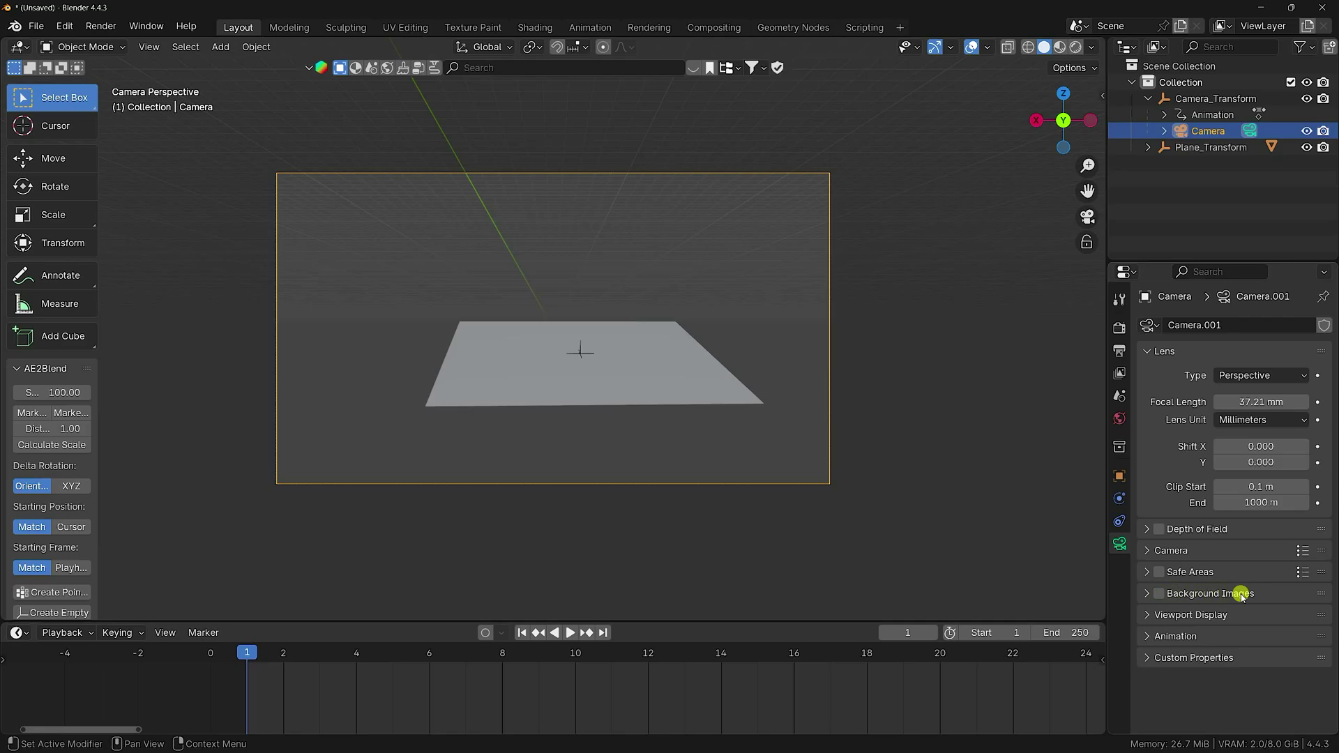
- Add 1.mp4 from the Desktop's Rose folder as the camera's background movie clip and set its opacity to 1.000
click(1150, 594)
click(1234, 617)
click(1311, 664)
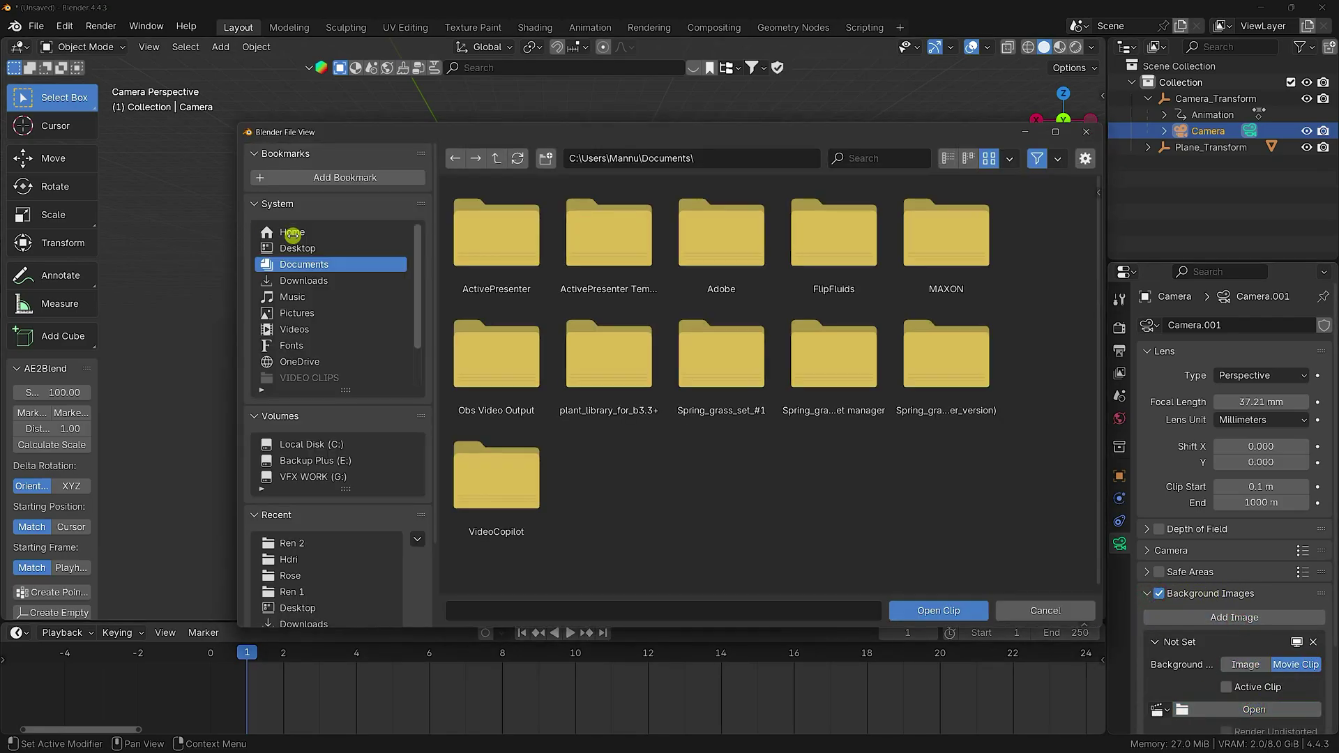
click(308, 249)
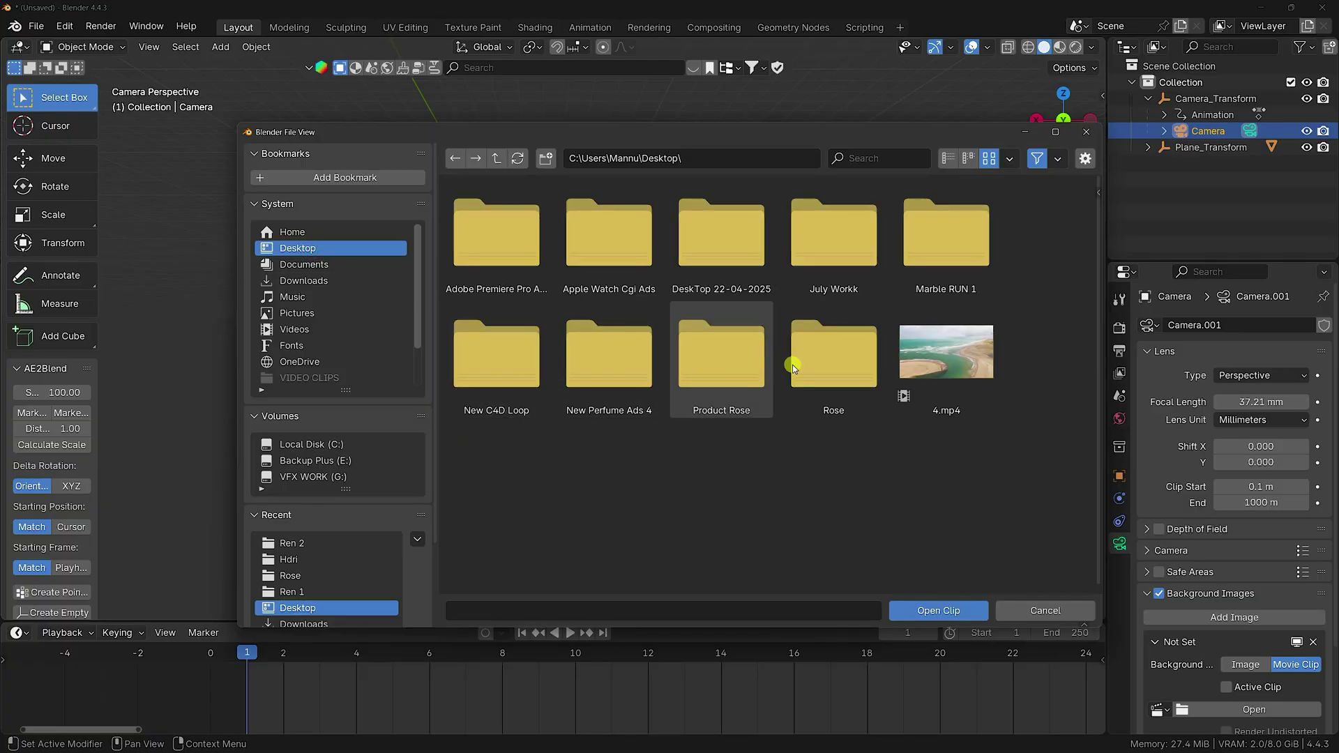
double_click(837, 359)
click(840, 248)
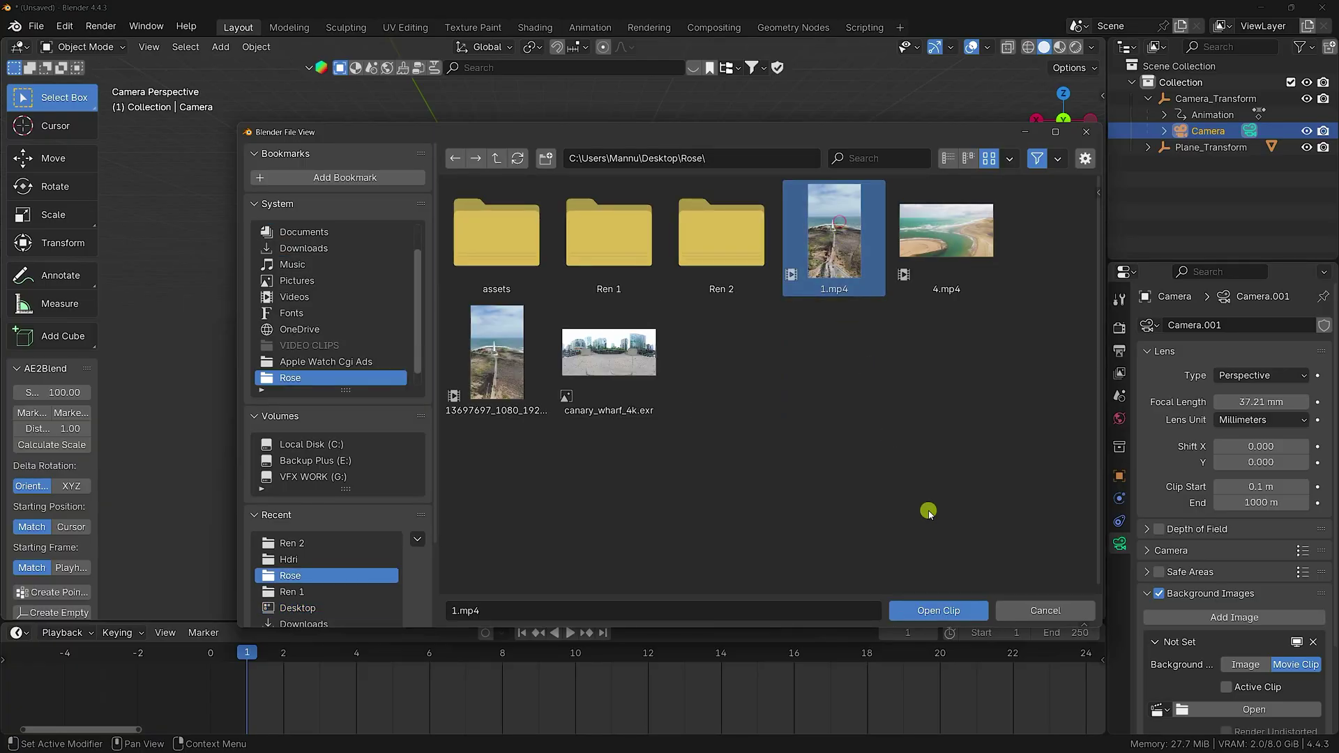
click(939, 611)
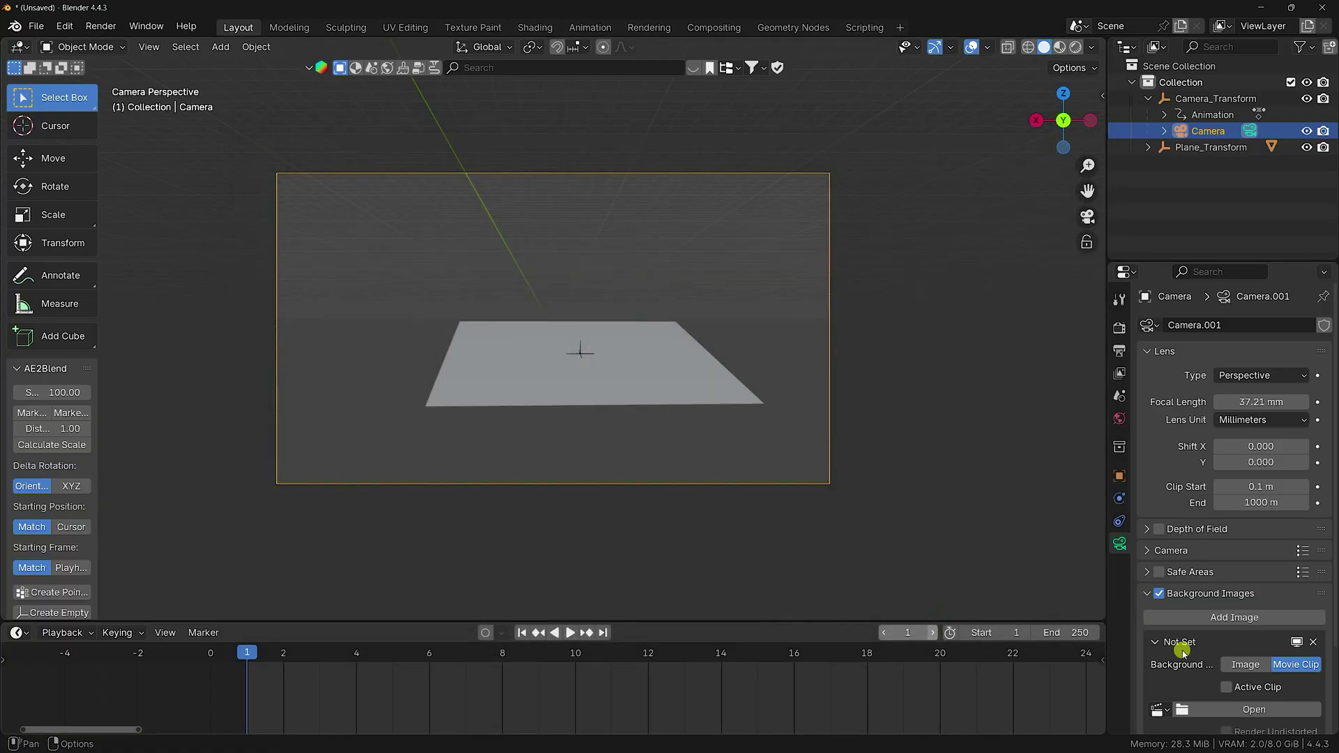
scroll(1202, 605, down, 7)
drag(1271, 582, 1322, 584)
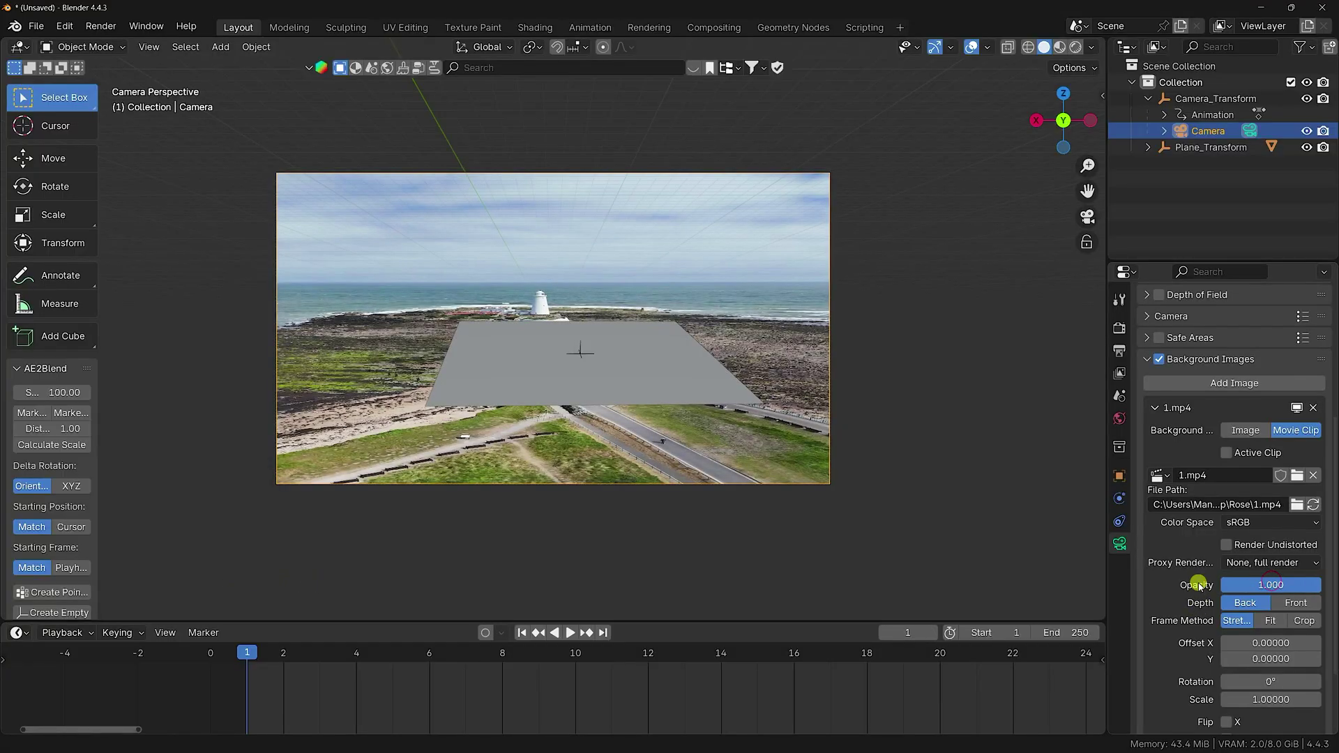
scroll(650, 448, up, 2)
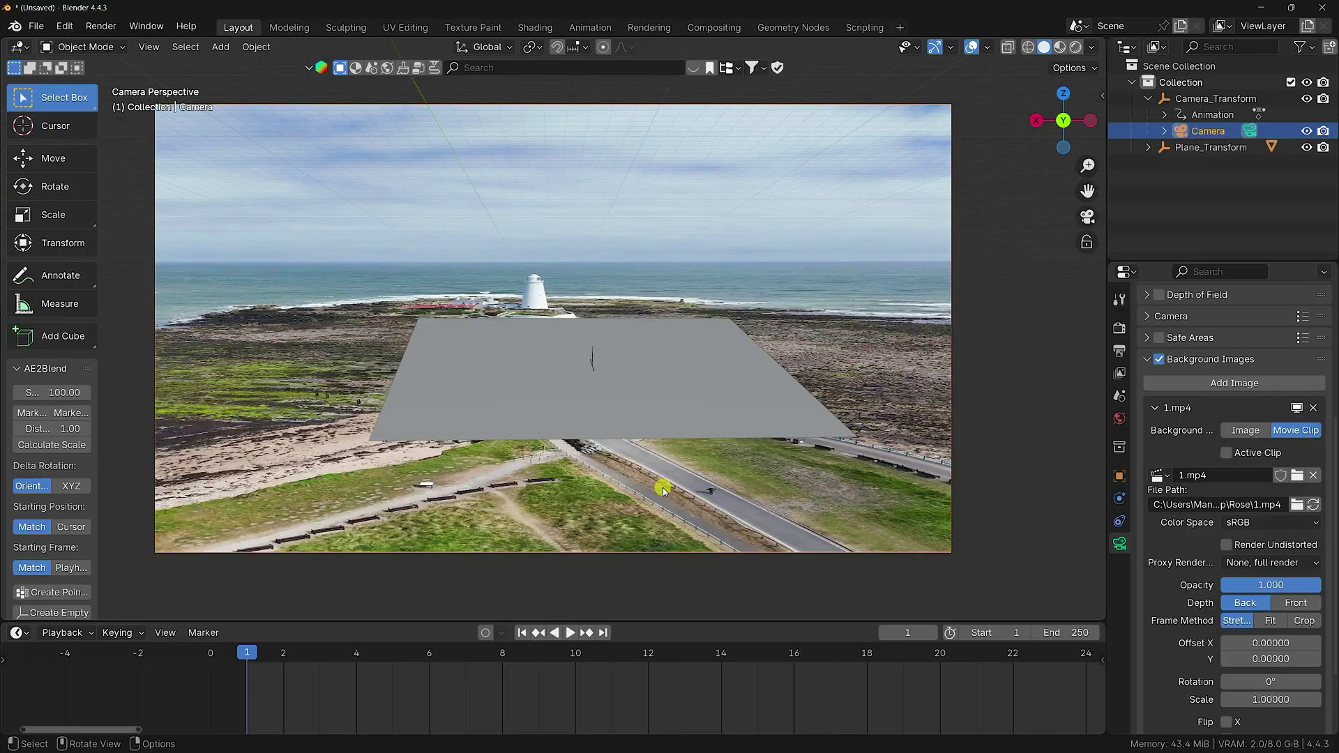
- Set the output resolution to 1080 × 1920 px and the frame rate to 29.97 fps
click(1119, 351)
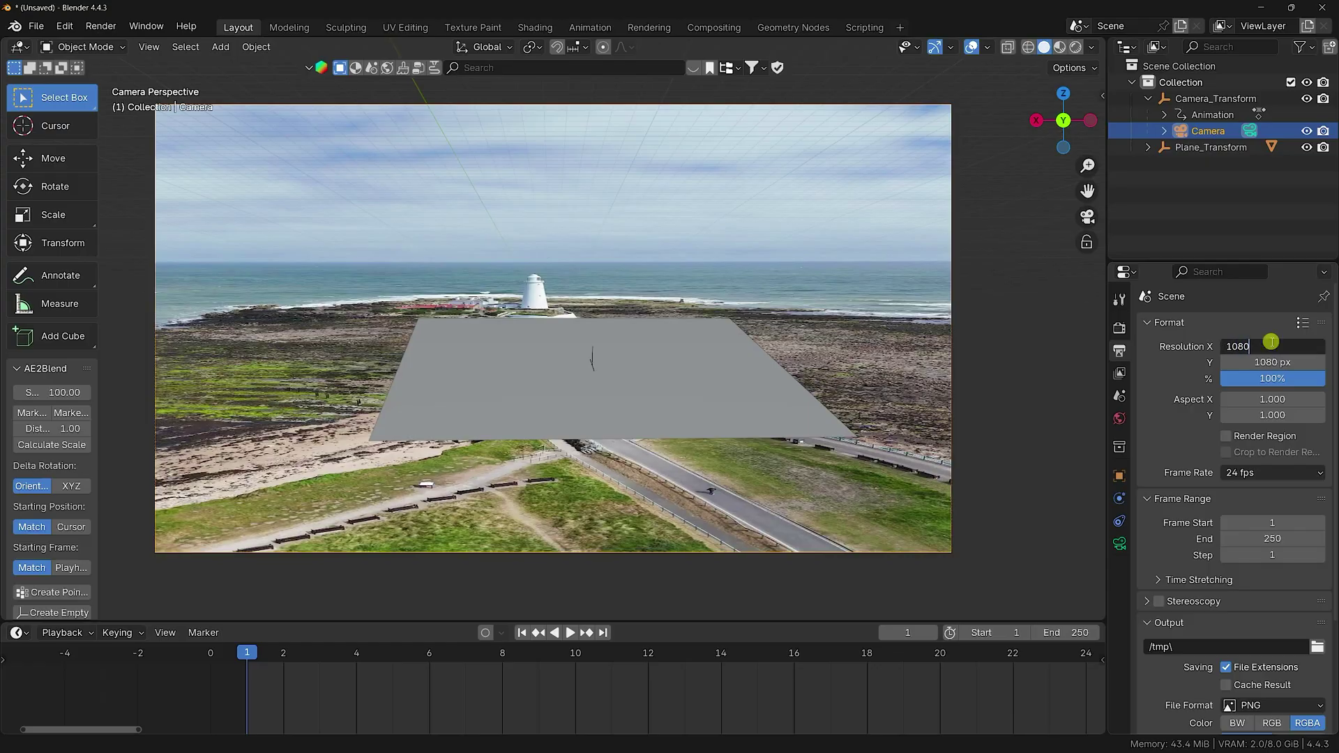
key(Tab)
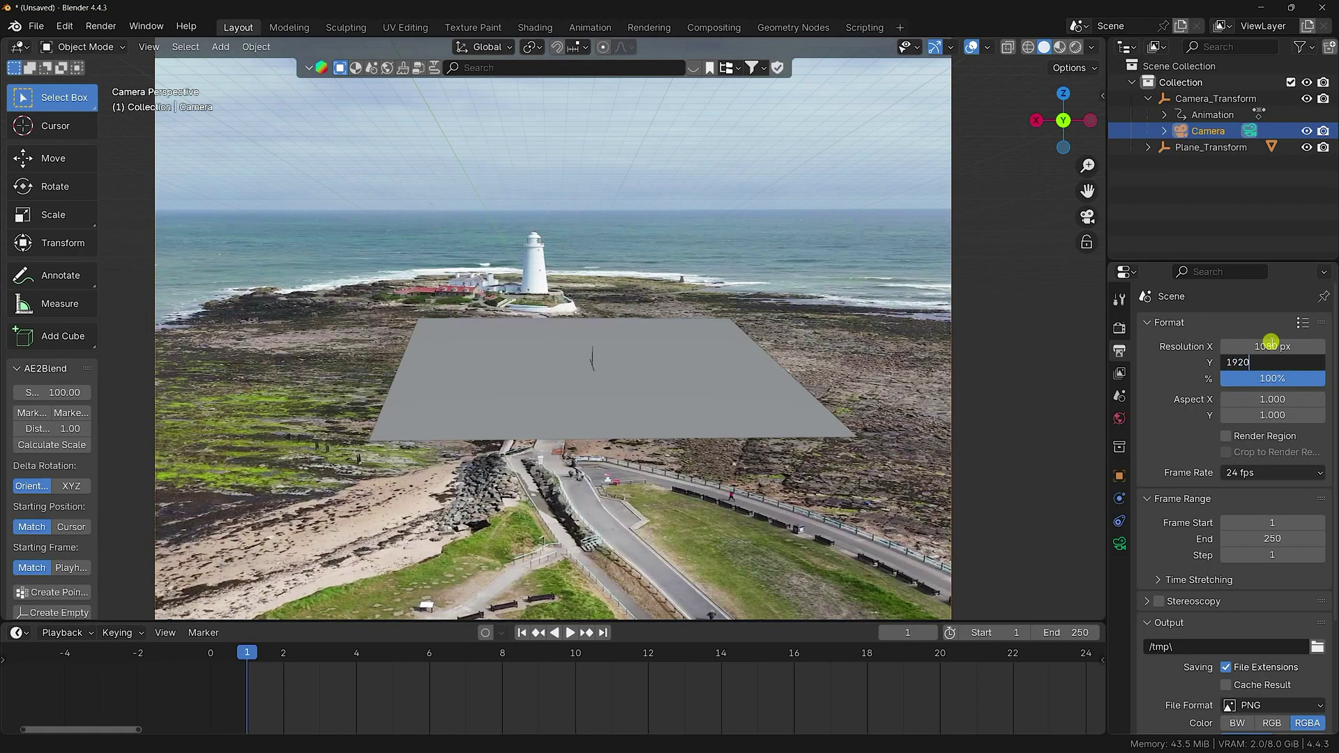
key(Return)
click(1245, 474)
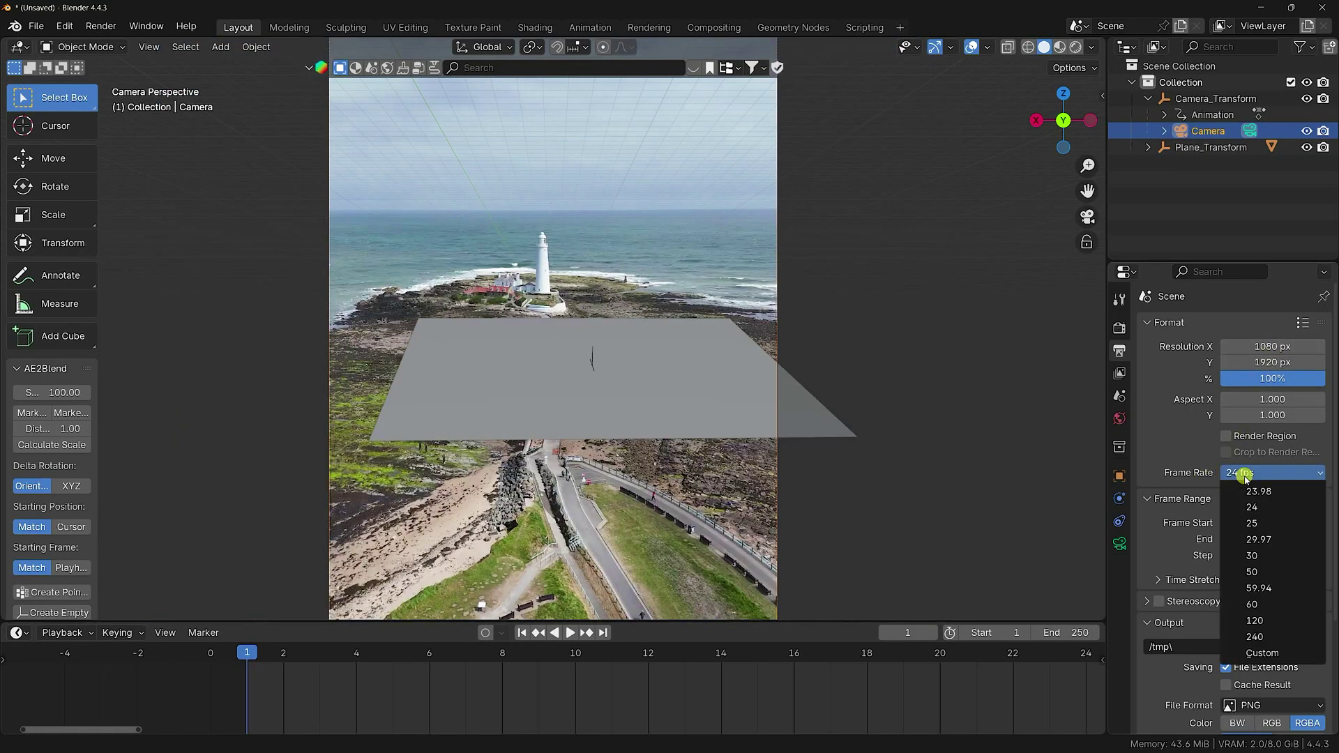
click(1283, 539)
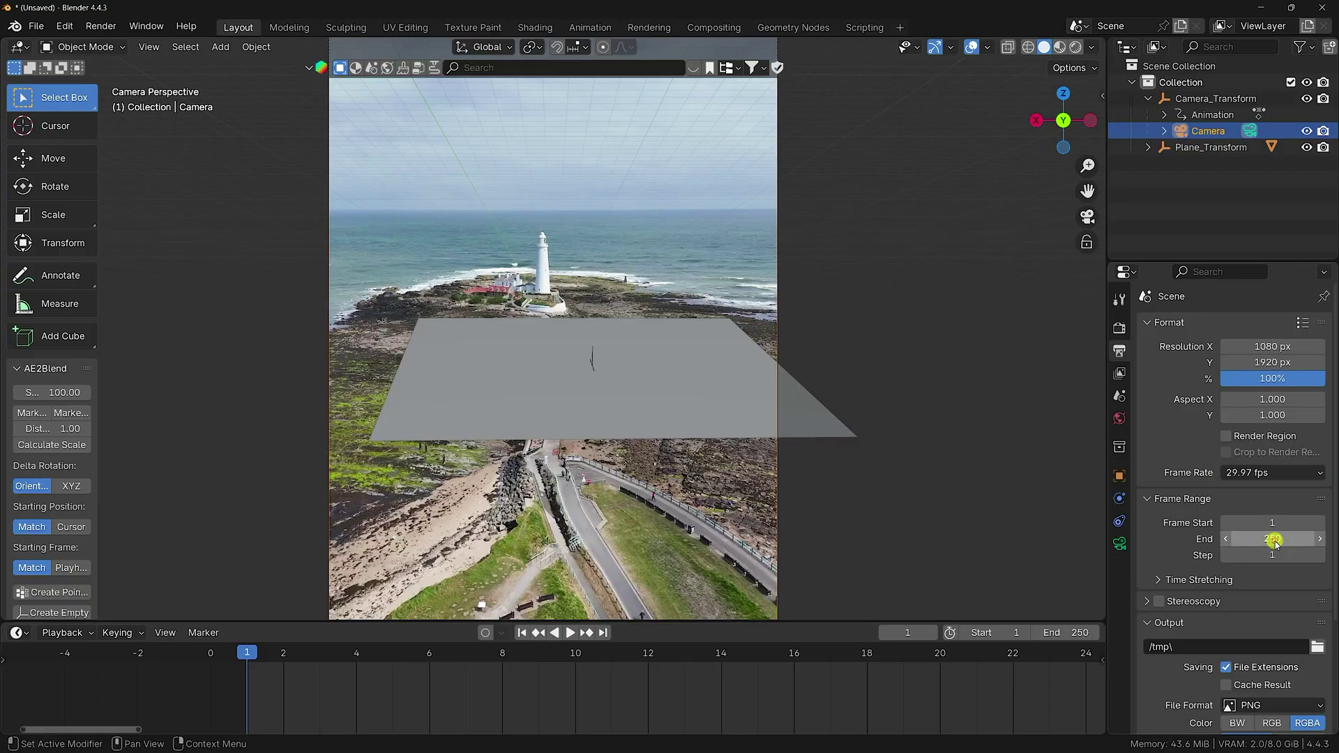
- Play the animation to check the plane against the footage, return to frame 1, and compare with the After Effects composition
click(570, 633)
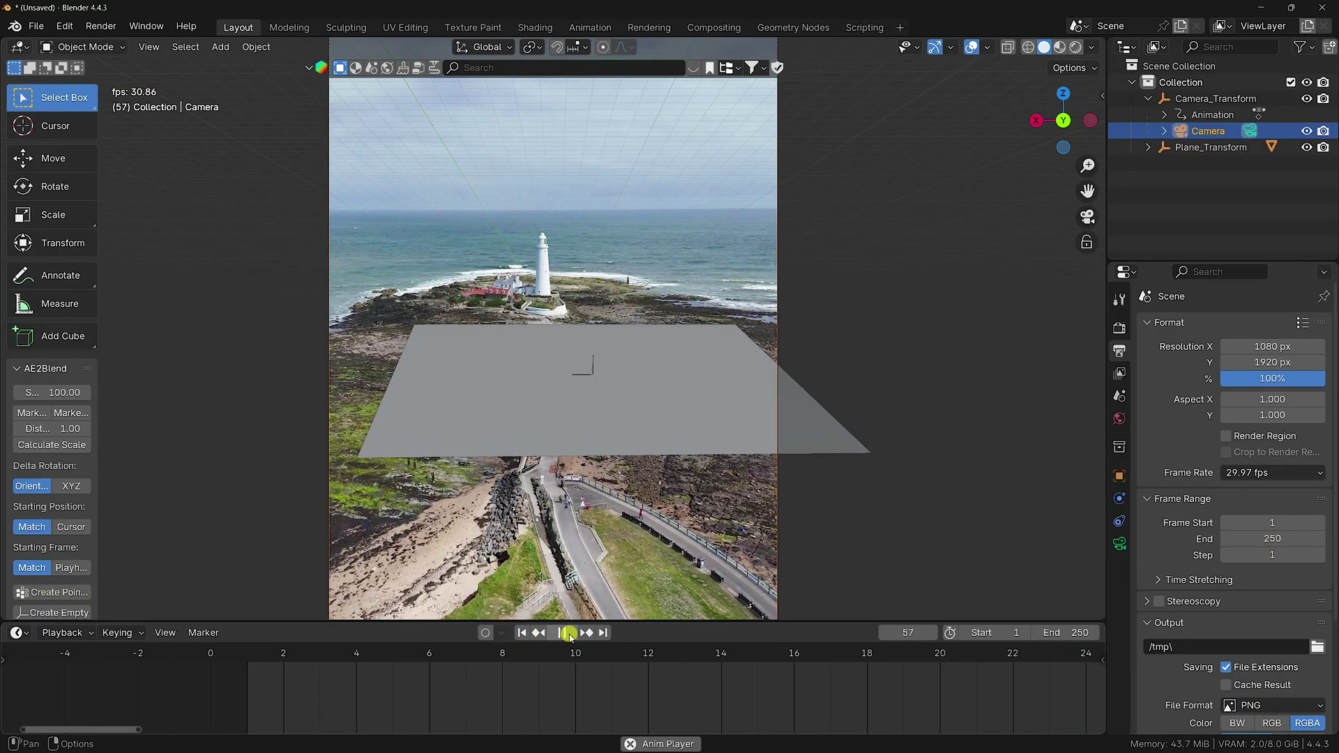
click(570, 632)
click(521, 632)
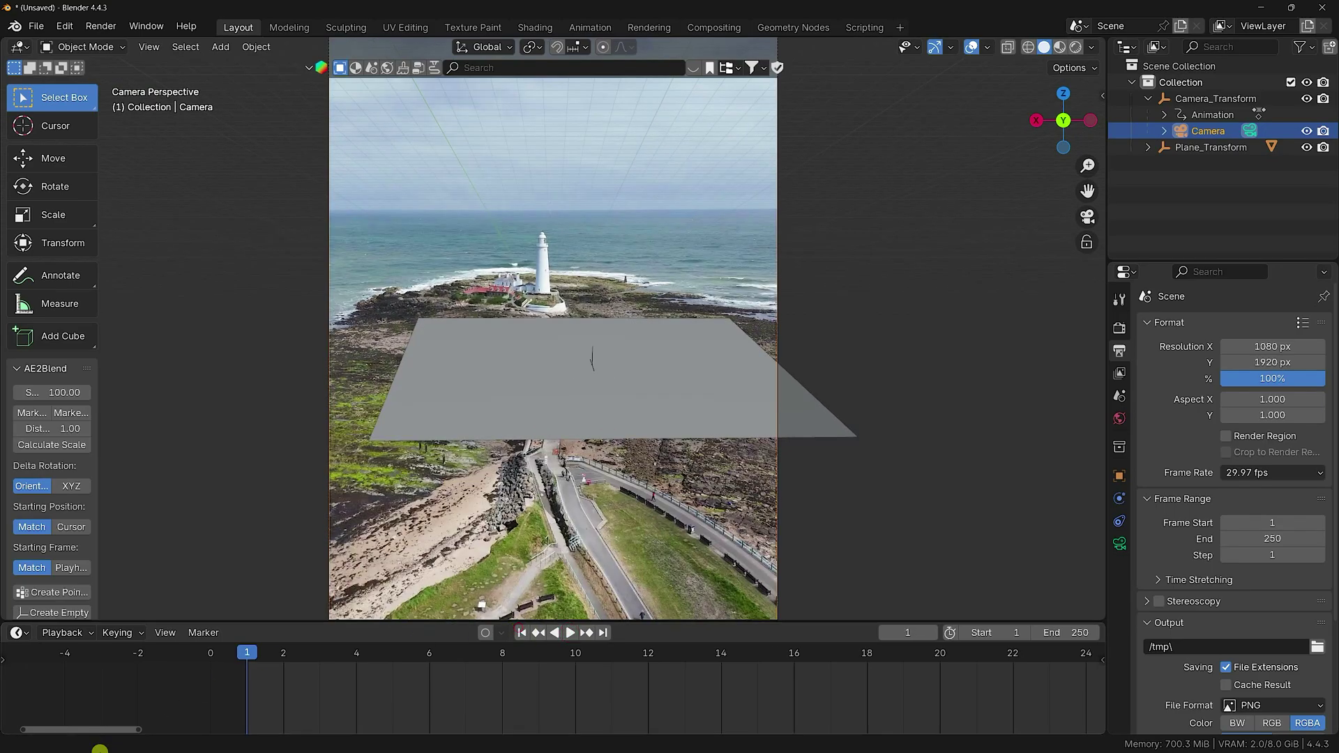
click(249, 738)
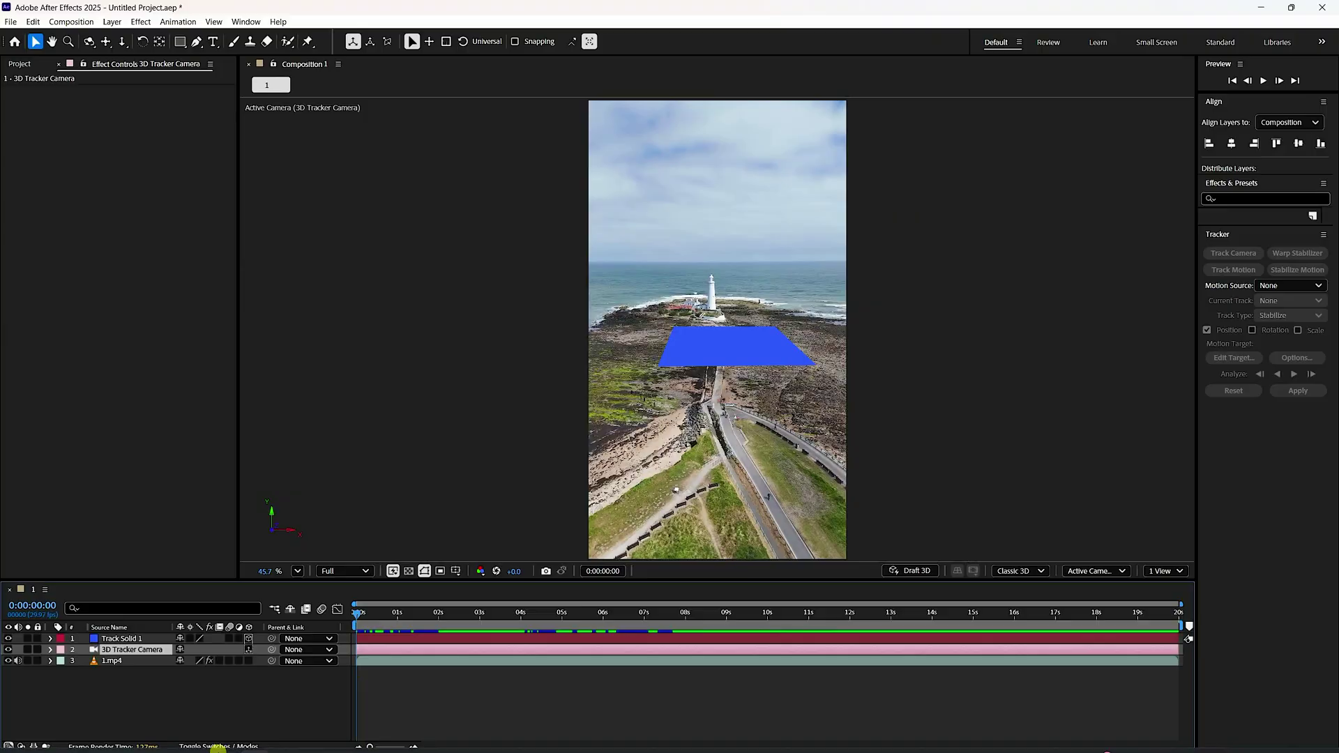
click(258, 738)
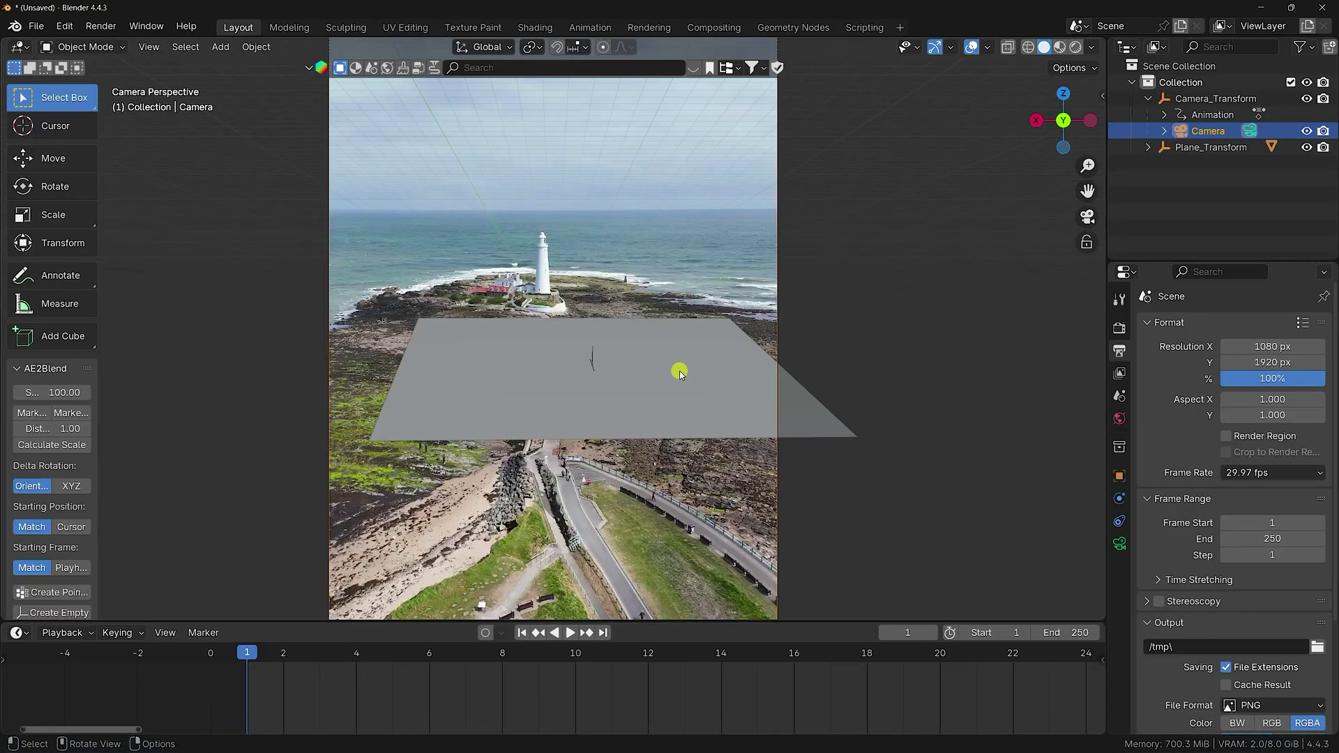
- Divide the camera's 37.2132 mm focal length to bring it to 20.93 mm
click(1120, 543)
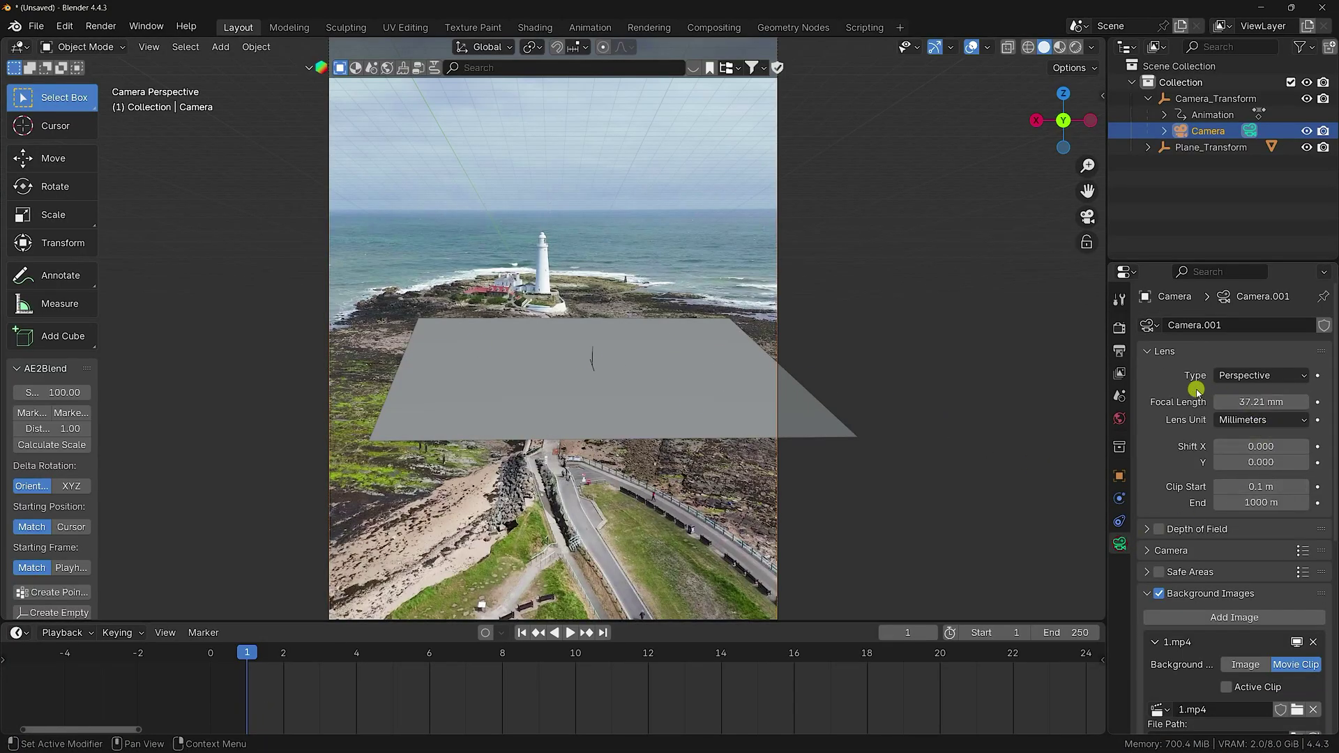
click(1283, 402)
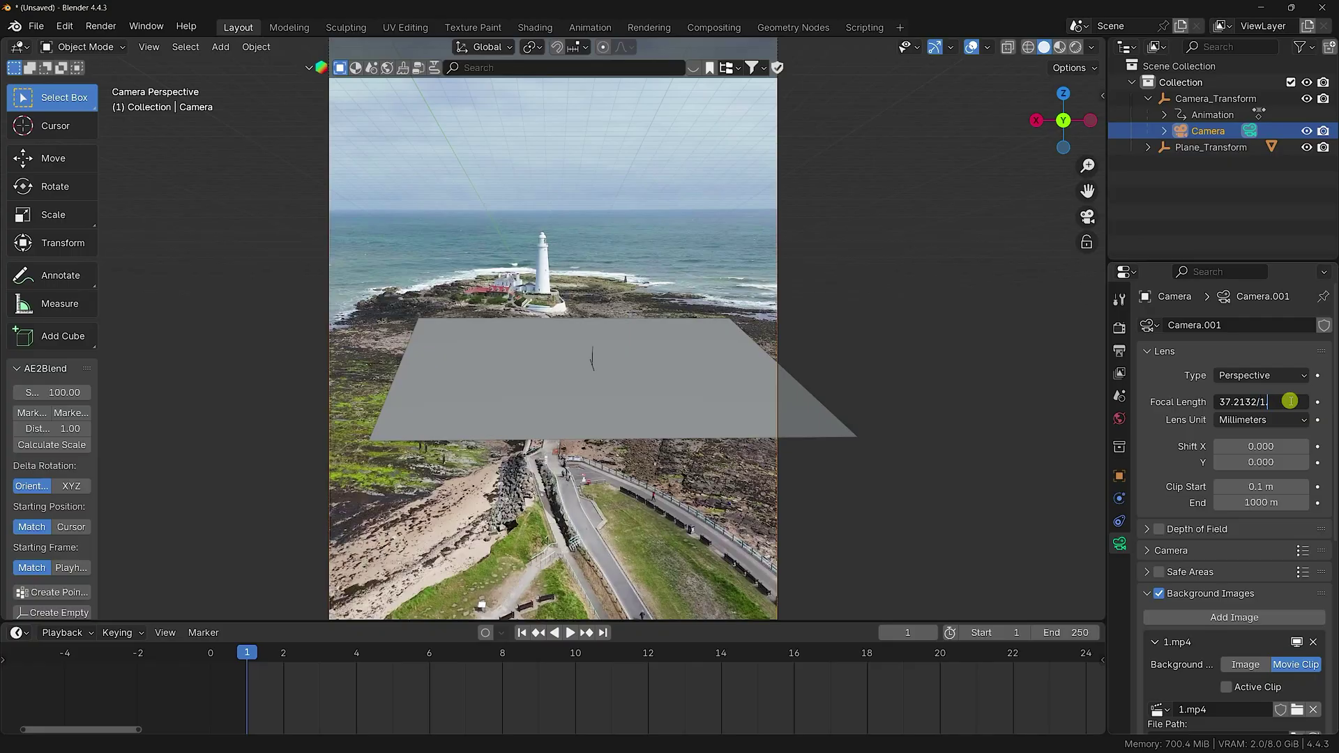
key(Return)
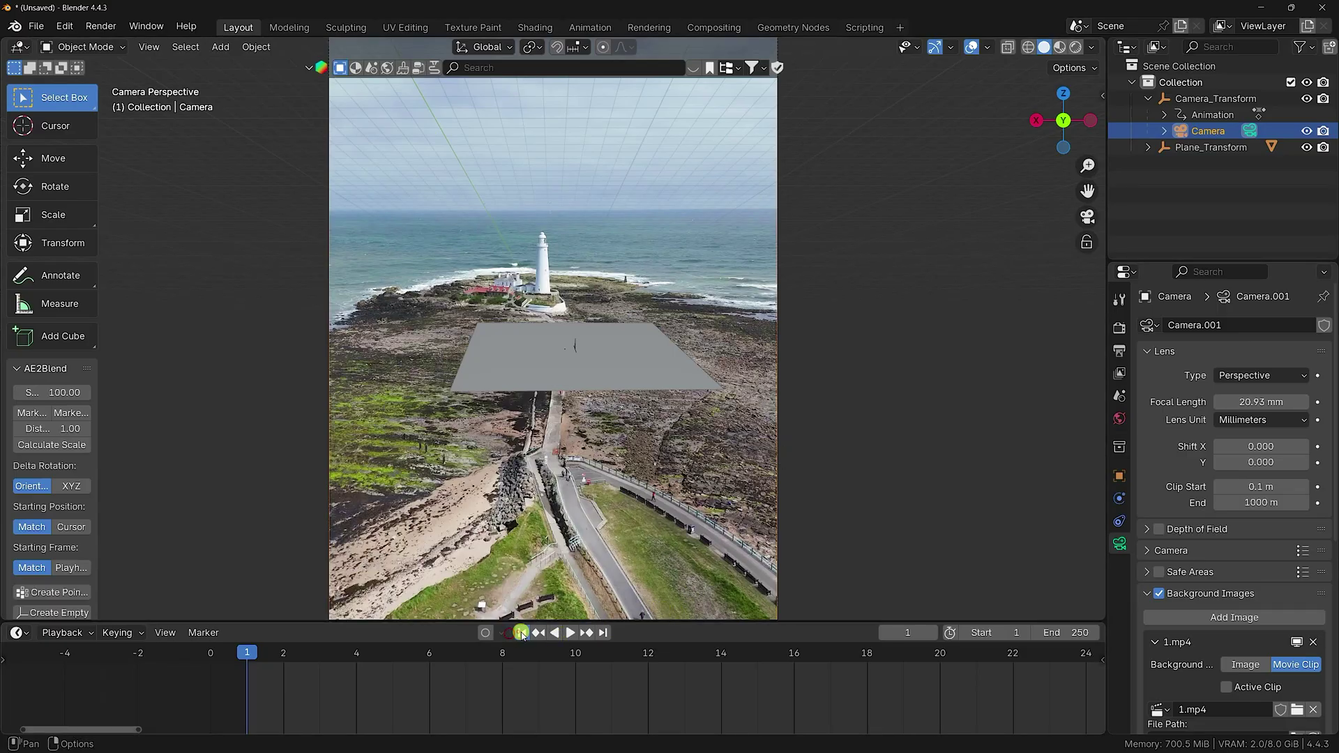
- Play the animation to check how the plane follows the footage with the corrected lens, and return to the first frame
click(571, 632)
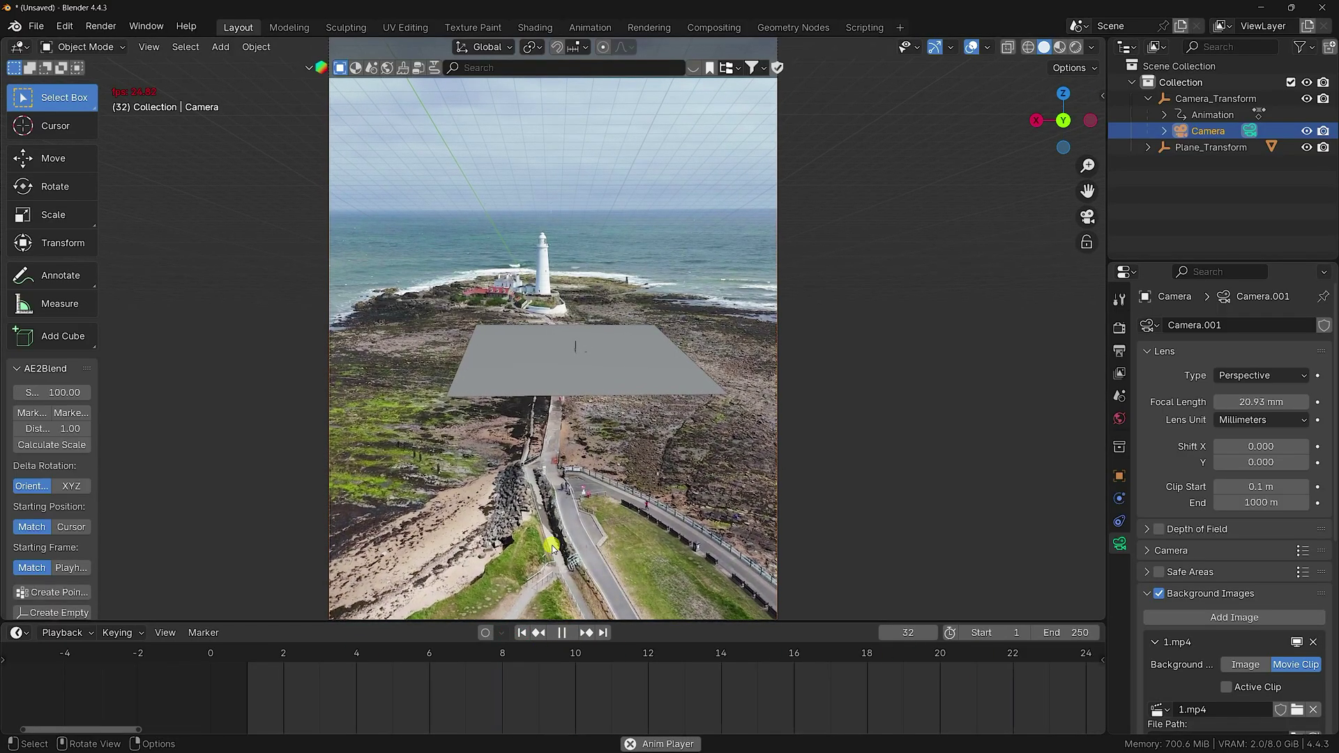
scroll(555, 516, down, 3)
drag(445, 622, 424, 705)
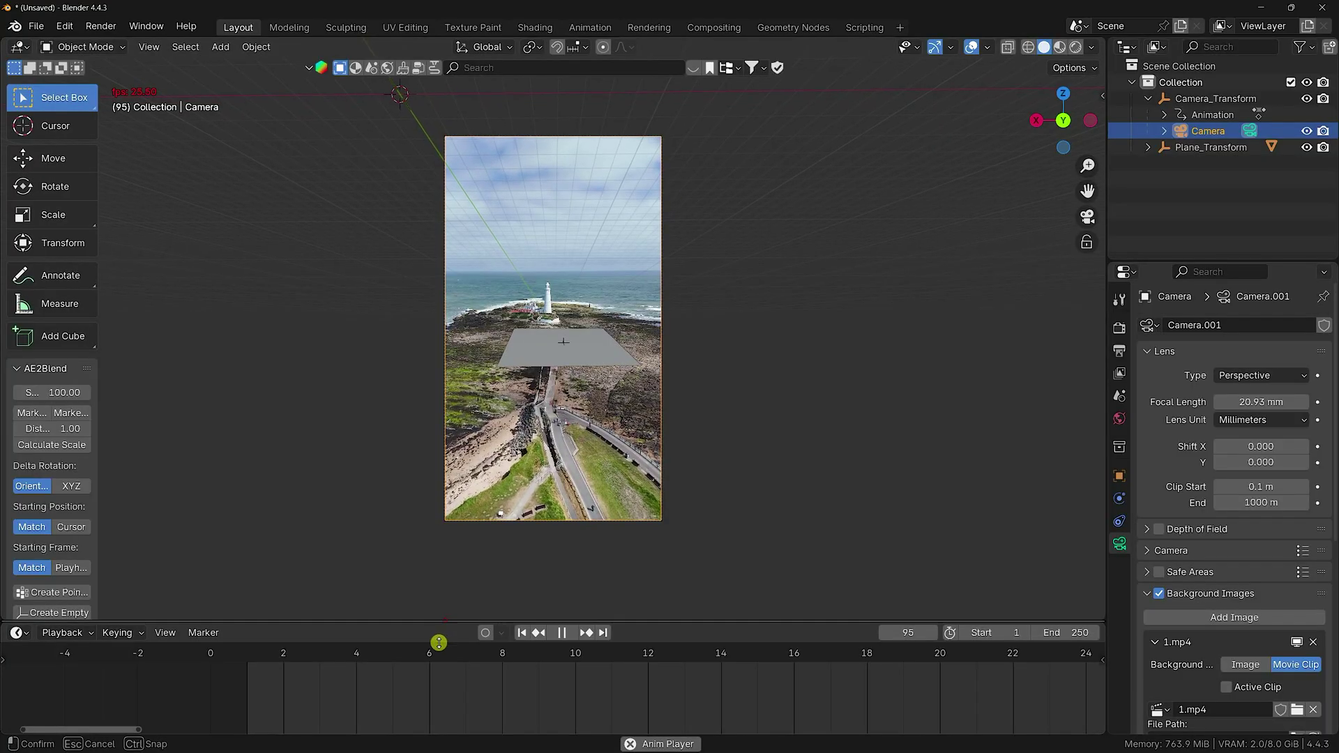
scroll(526, 523, up, 5)
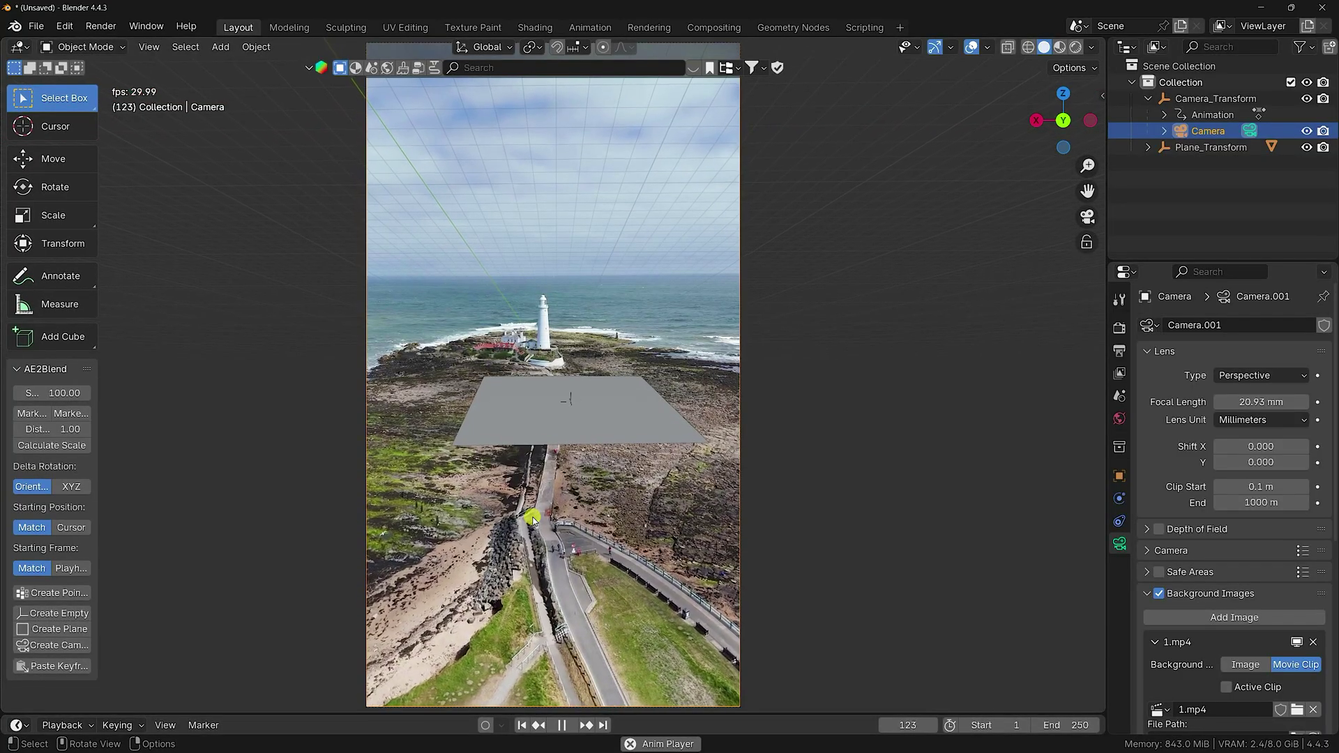
click(561, 725)
click(521, 726)
drag(509, 713, 499, 662)
scroll(499, 715, down, 4)
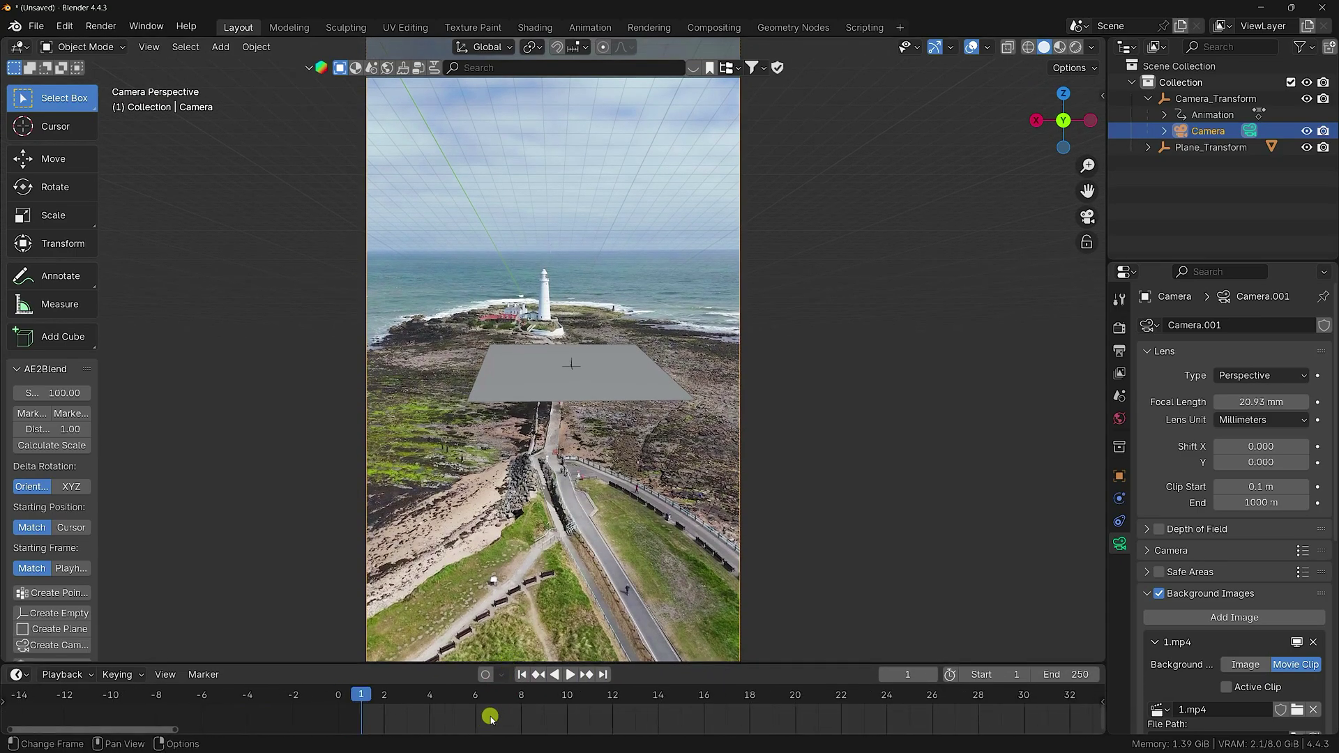
scroll(499, 713, down, 7)
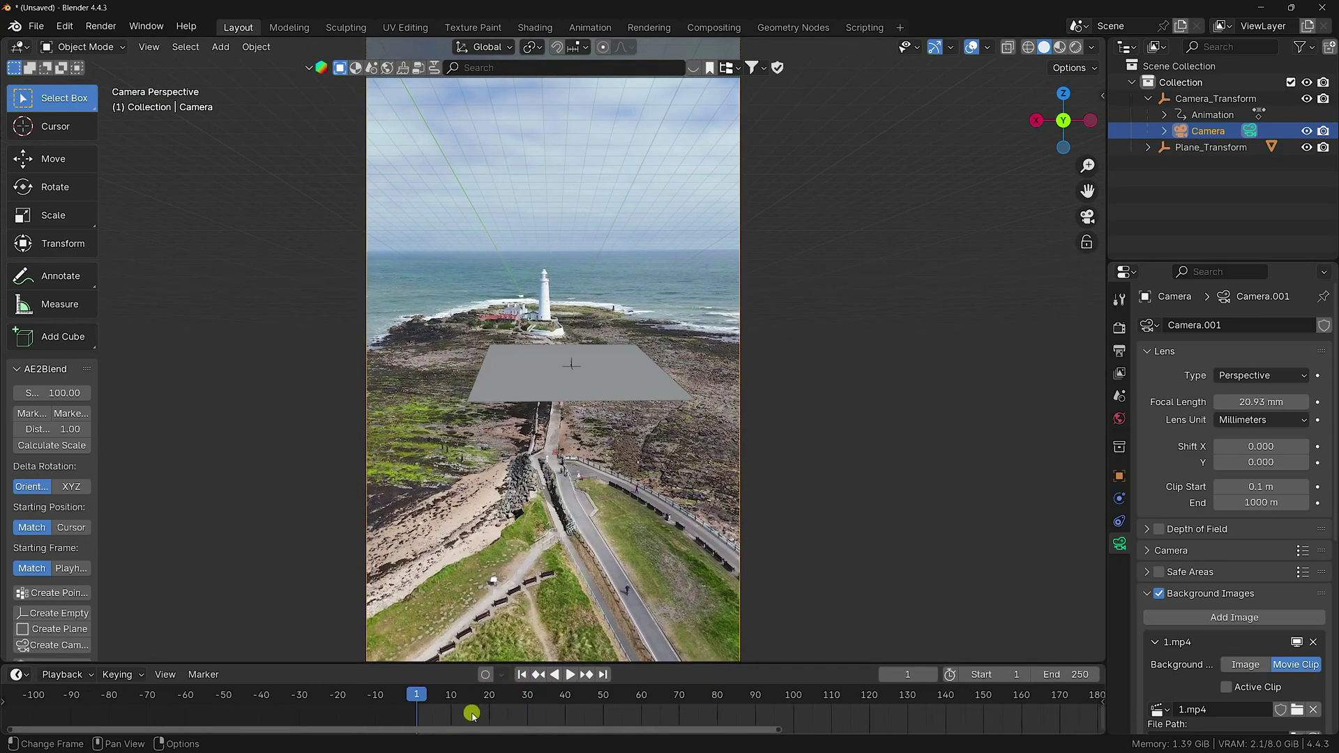
- Add a plain axes empty at the world origin inside the existing collection
middle_drag(514, 716, 314, 711)
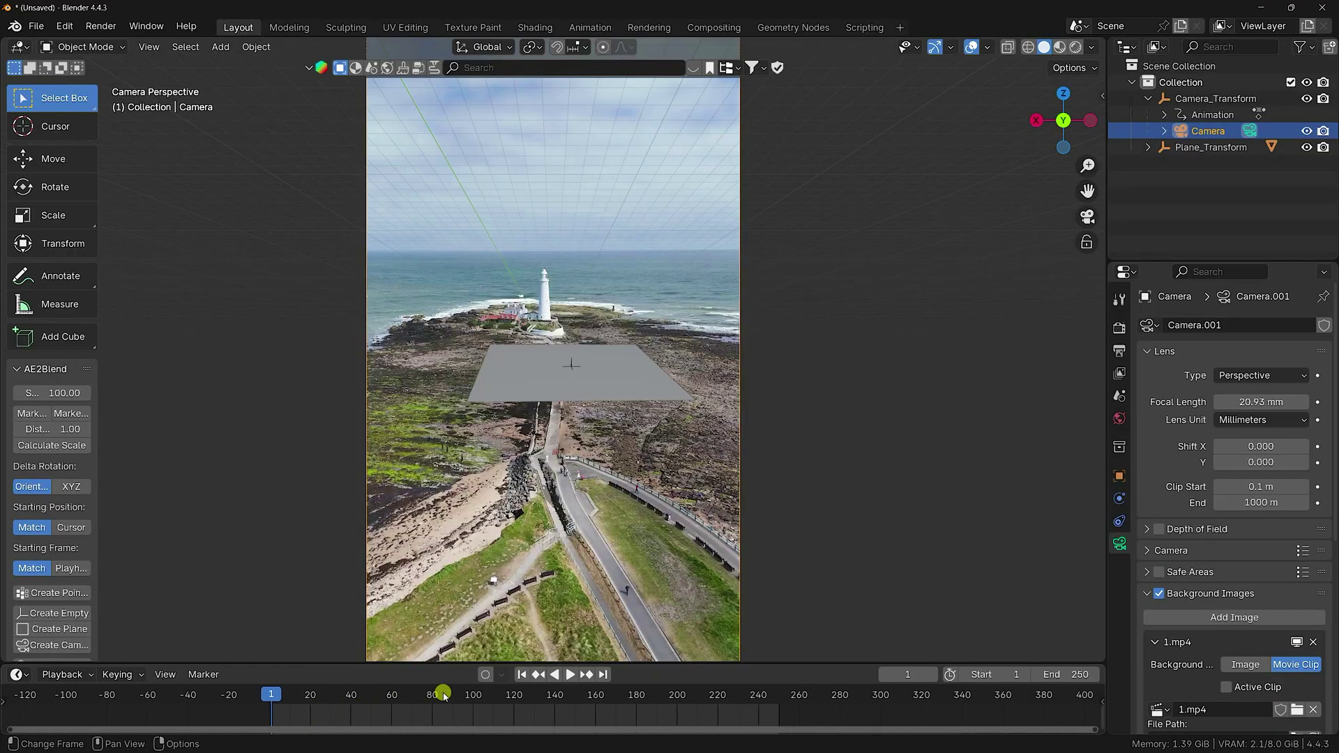
middle_drag(680, 443, 424, 432)
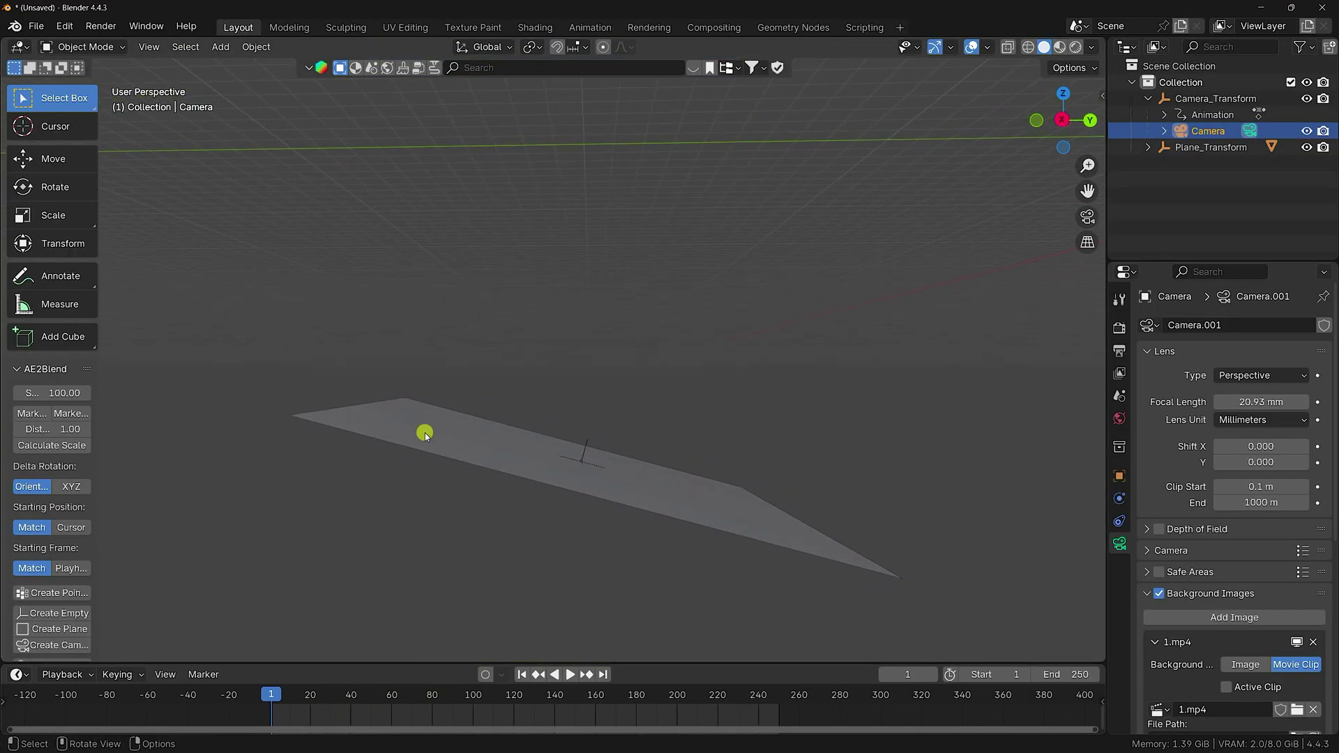
middle_drag(660, 516, 614, 470)
click(1148, 98)
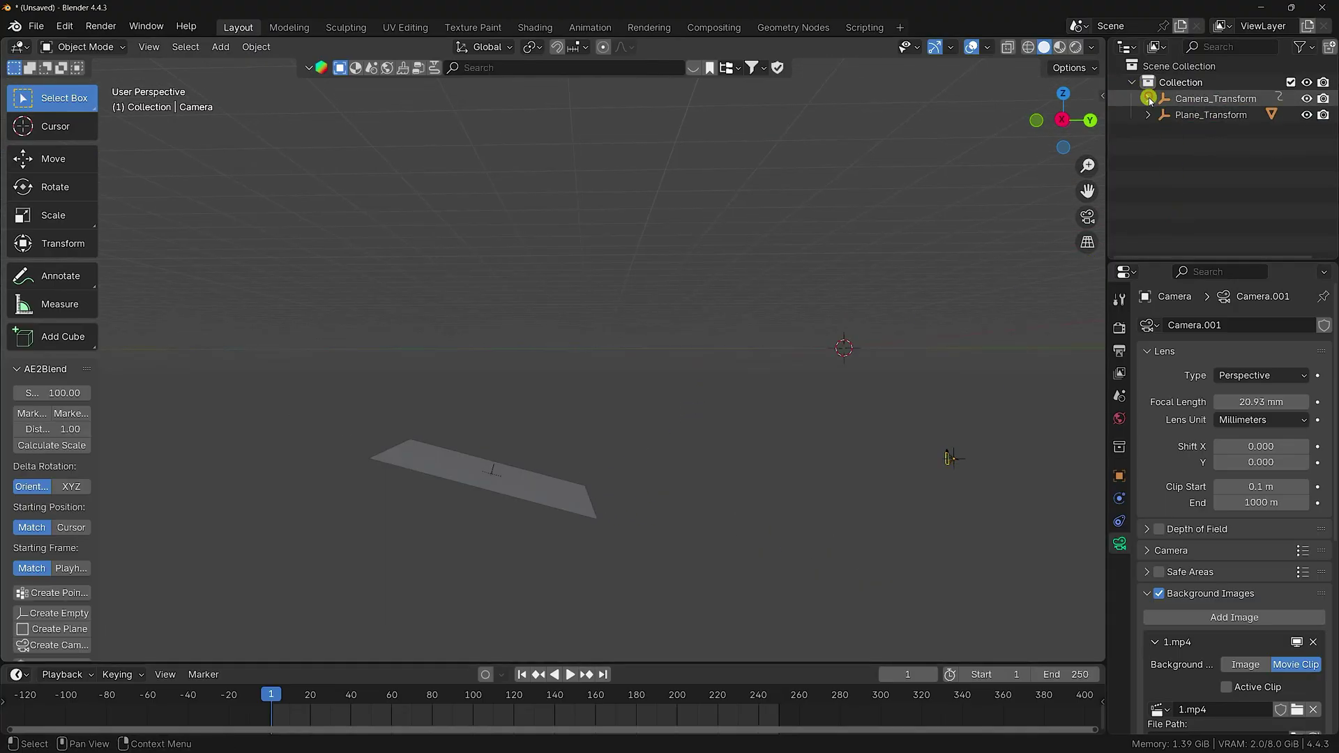
click(1195, 83)
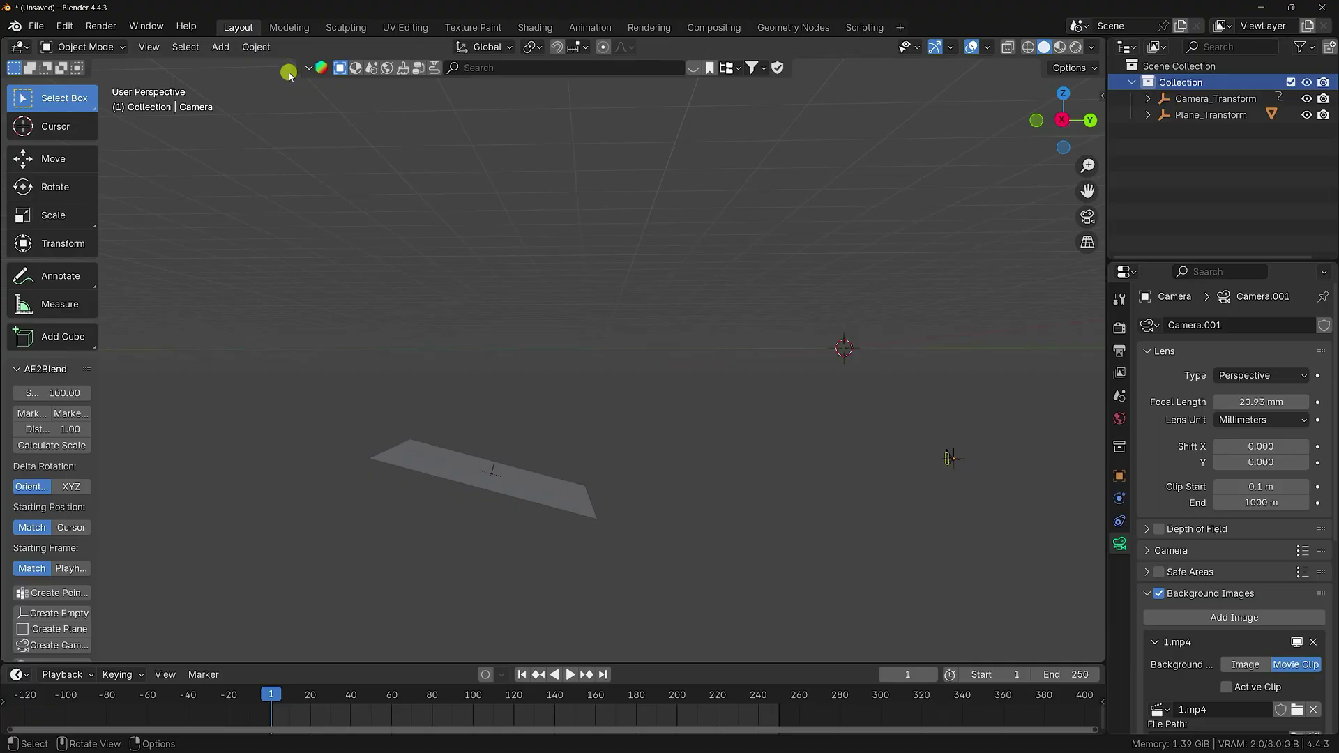
click(220, 47)
mouse_move(247, 223)
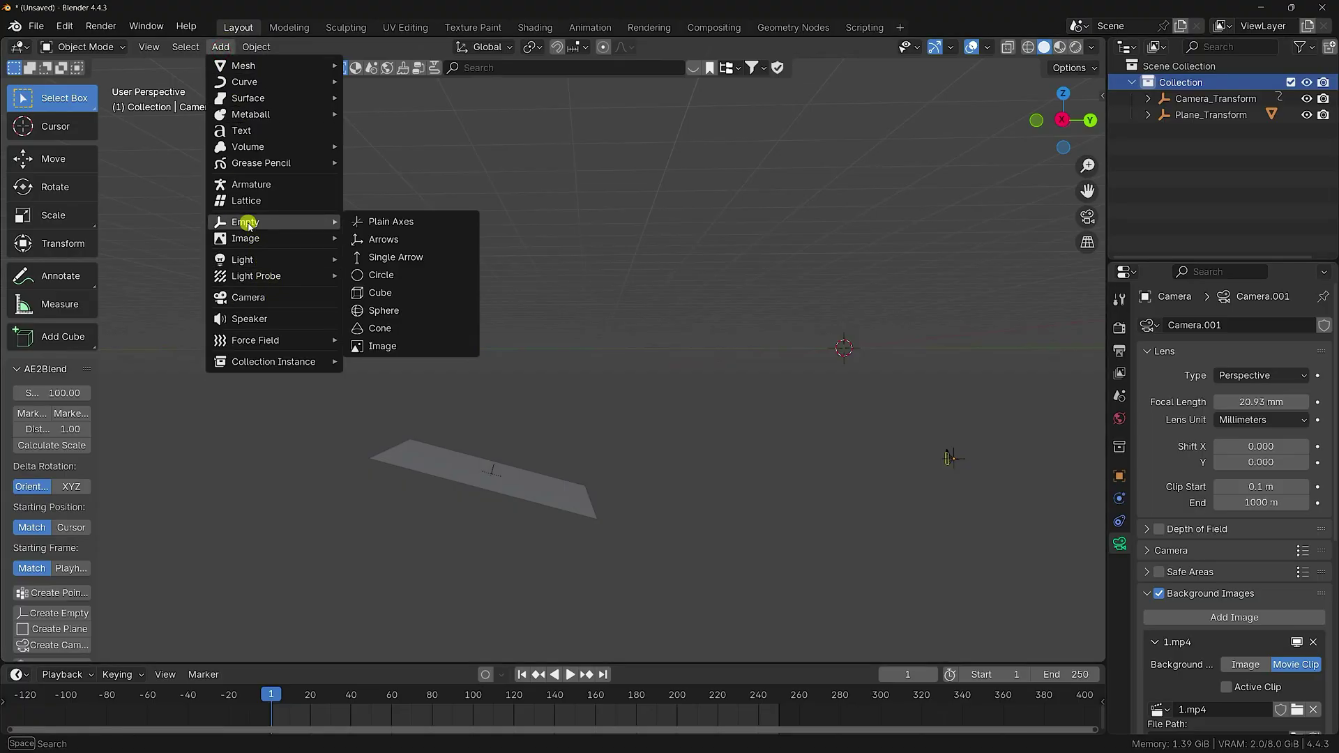
click(410, 222)
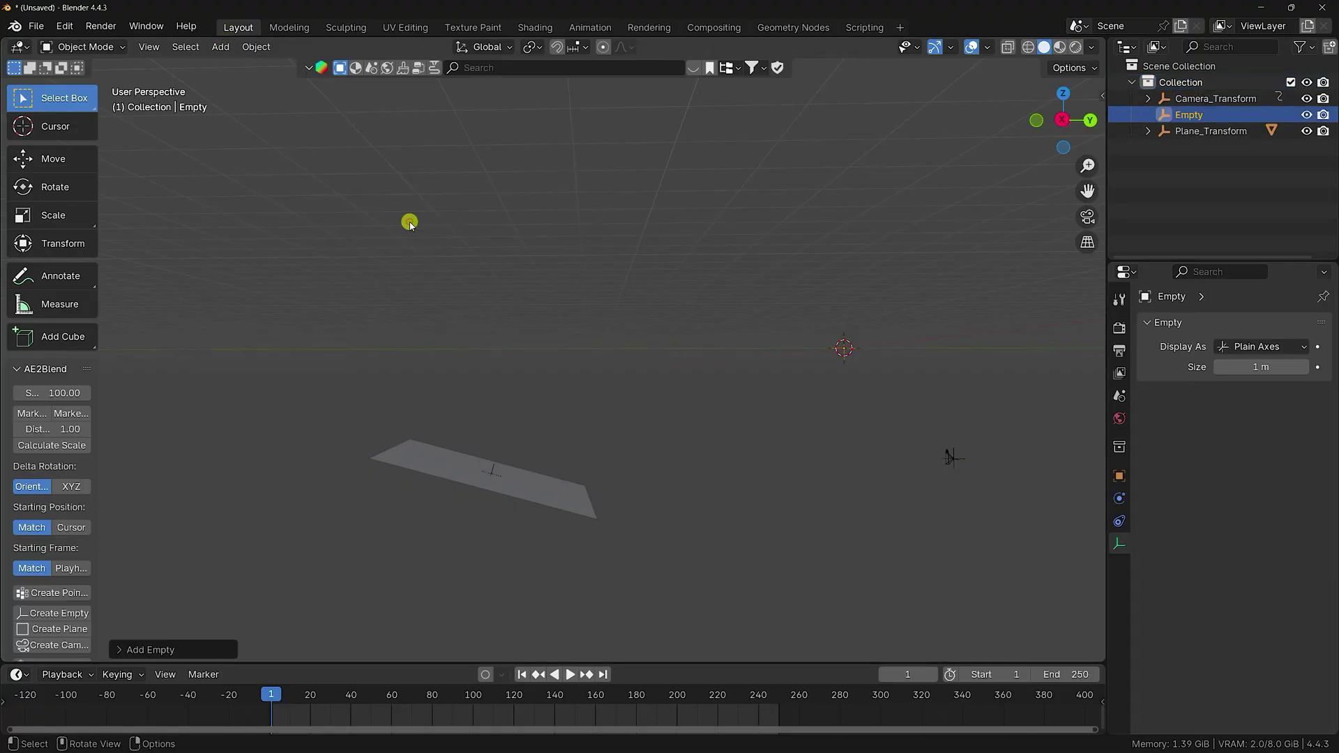
- Parent both Camera_Transform and Plane_Transform to the new Empty
click(1194, 100)
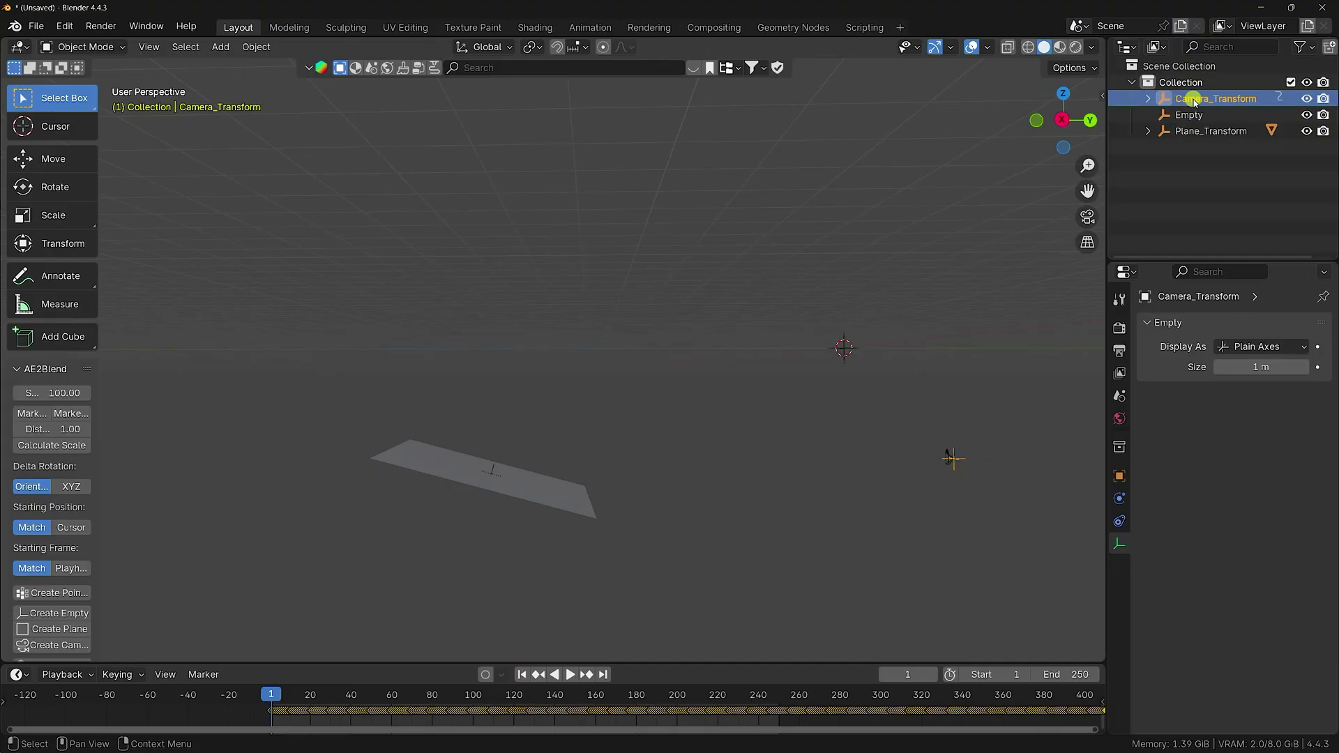
drag(1215, 100, 1203, 112)
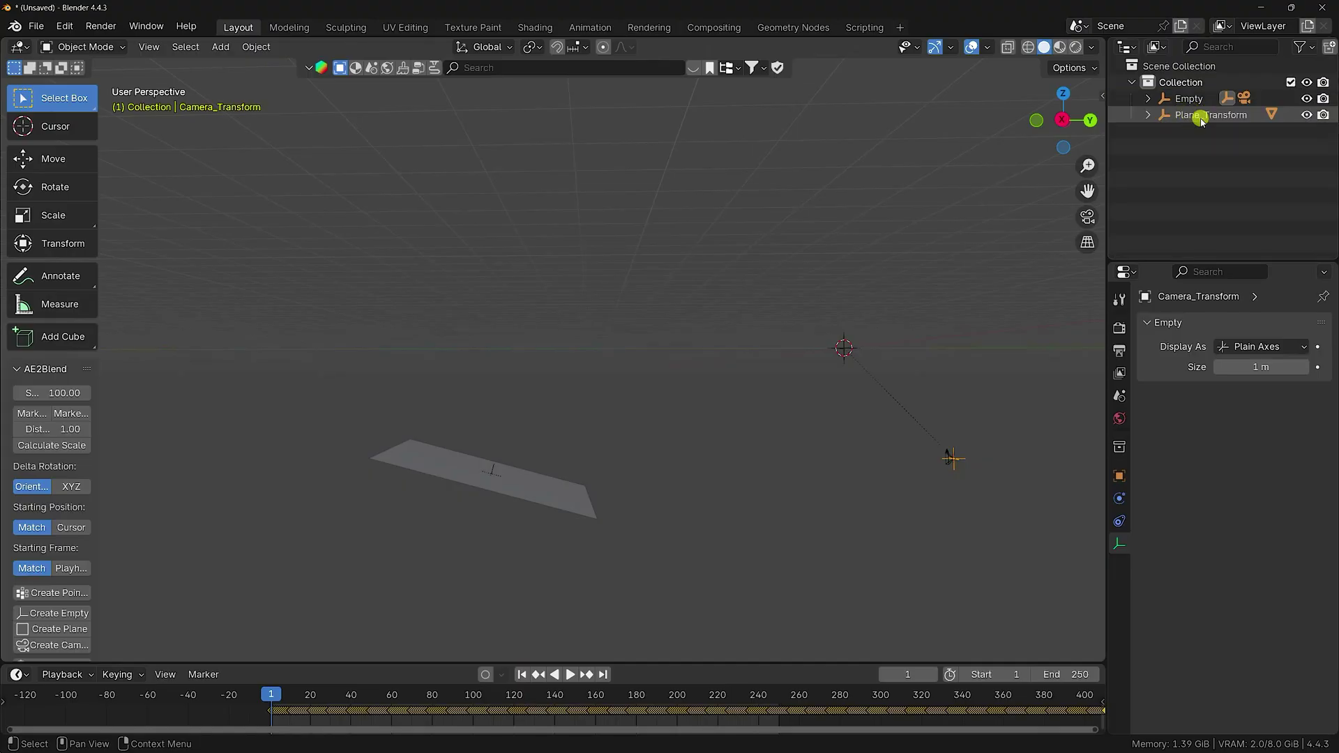
click(1179, 116)
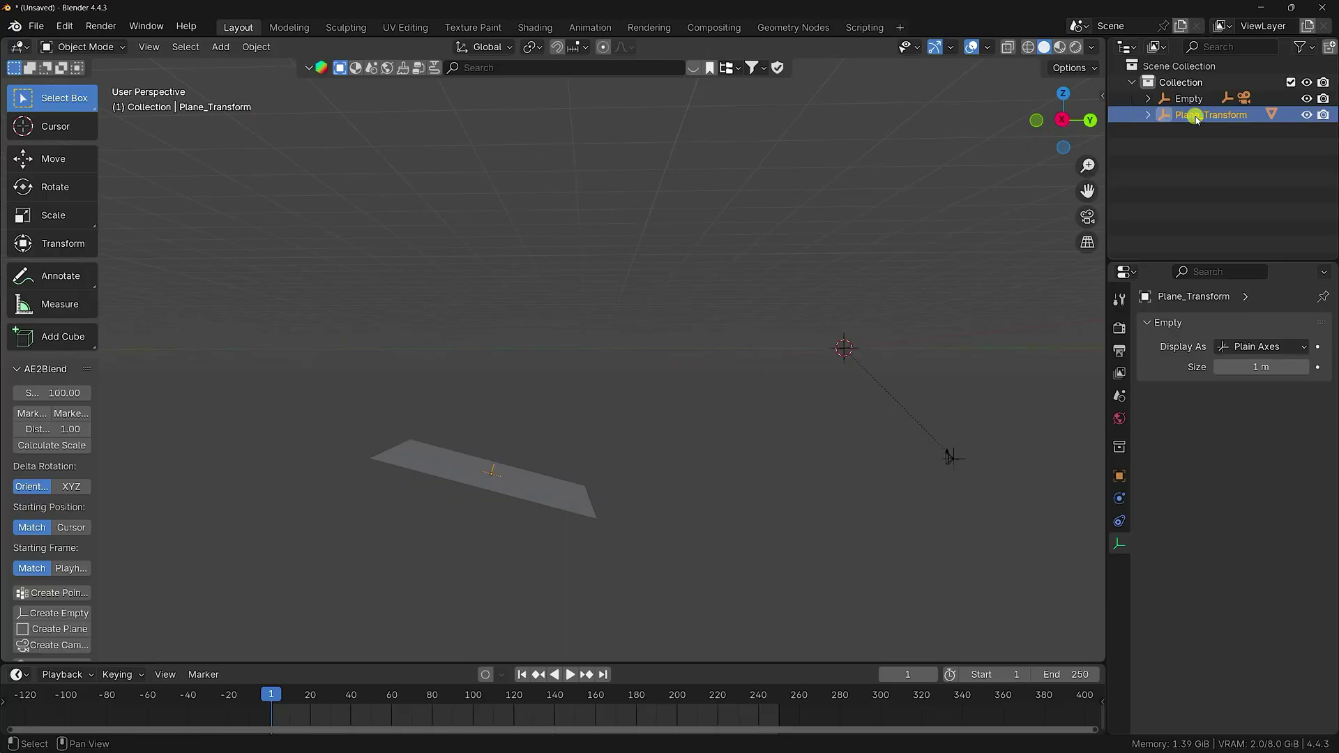
drag(1195, 119, 1187, 101)
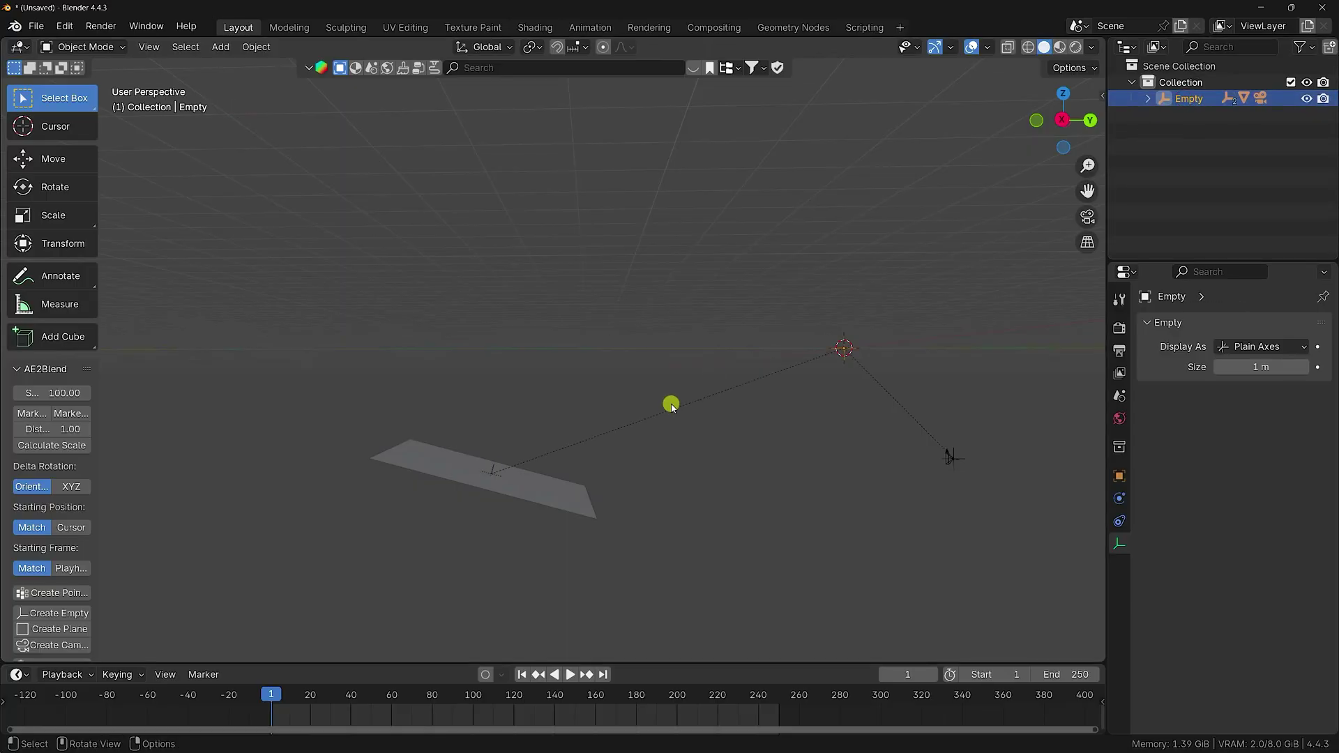
- Level the tracked plane with the grid floor by rotating the Empty 14° about X and raising it to about 18.05 m on Z
key(KP_1)
key(KP_3)
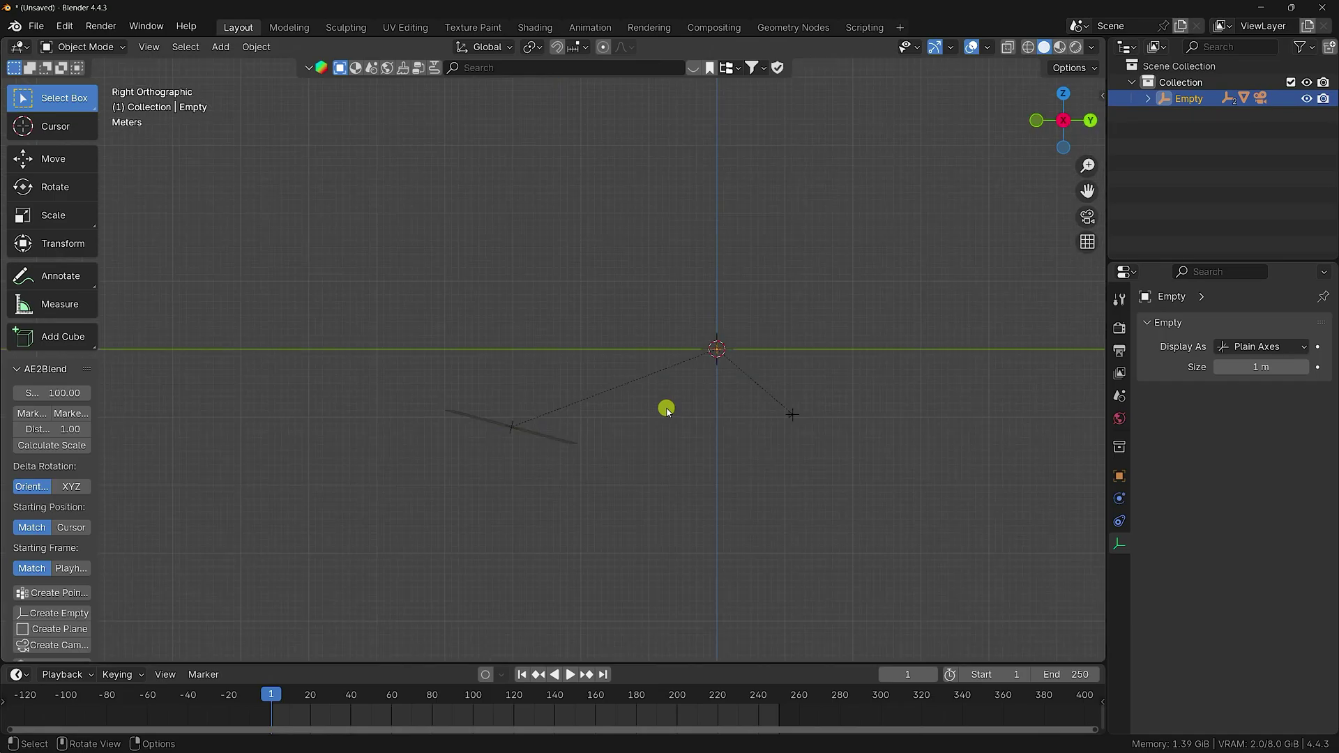
shift+middle_drag(720, 382, 634, 397)
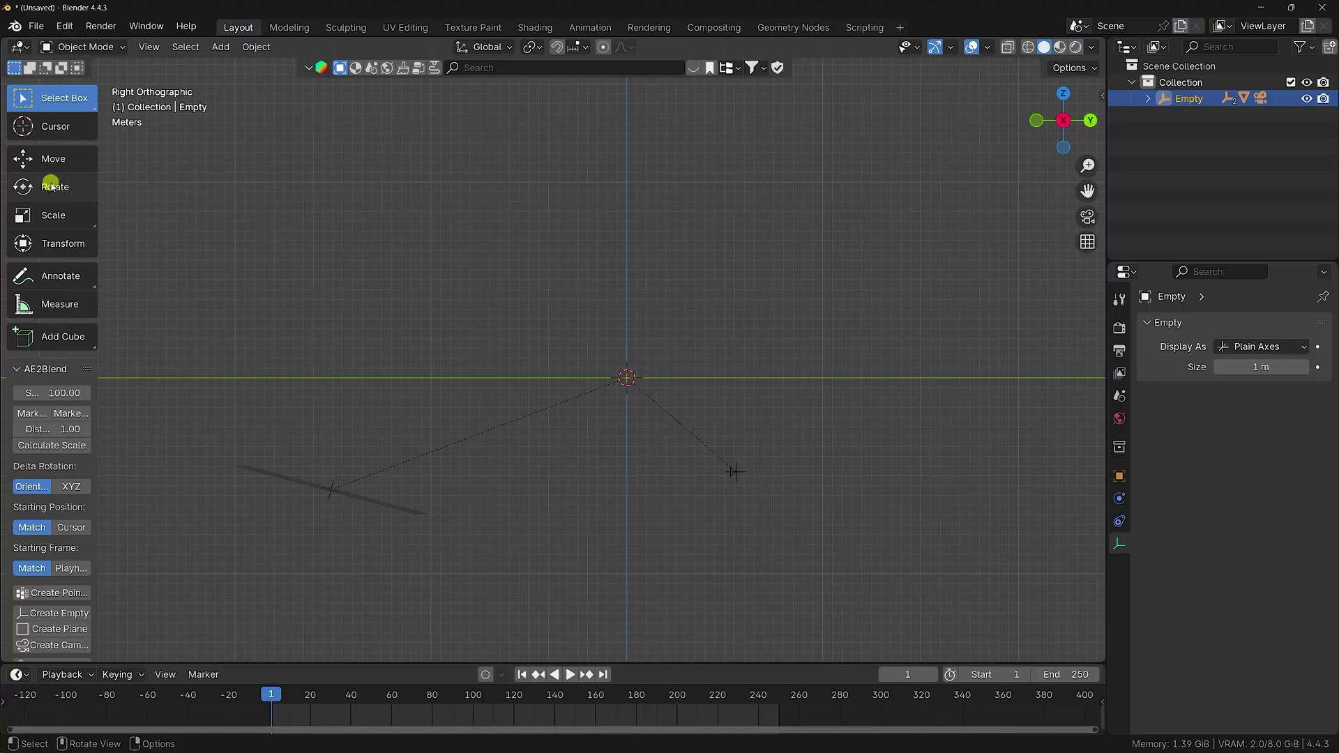
click(52, 159)
drag(629, 304, 643, 197)
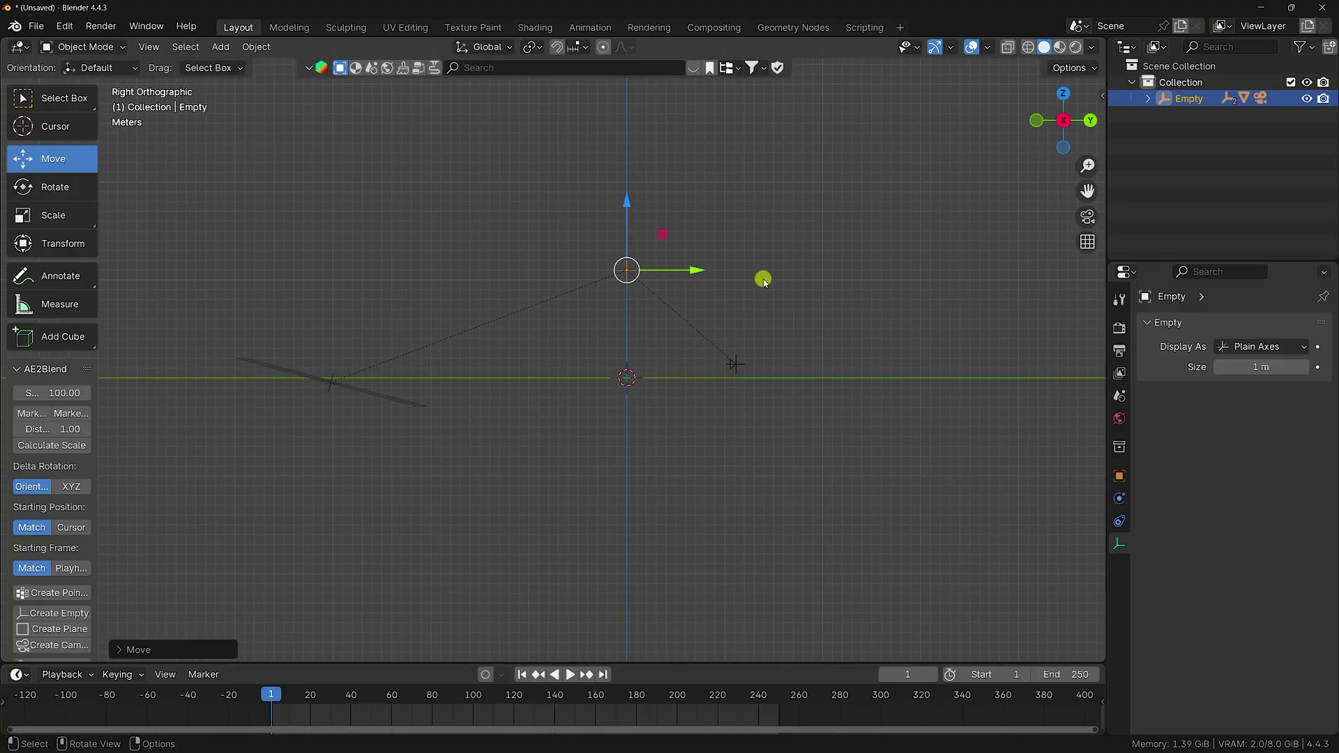
click(1120, 475)
drag(1250, 428, 191, 431)
drag(626, 208, 645, 137)
scroll(612, 161, up, 2)
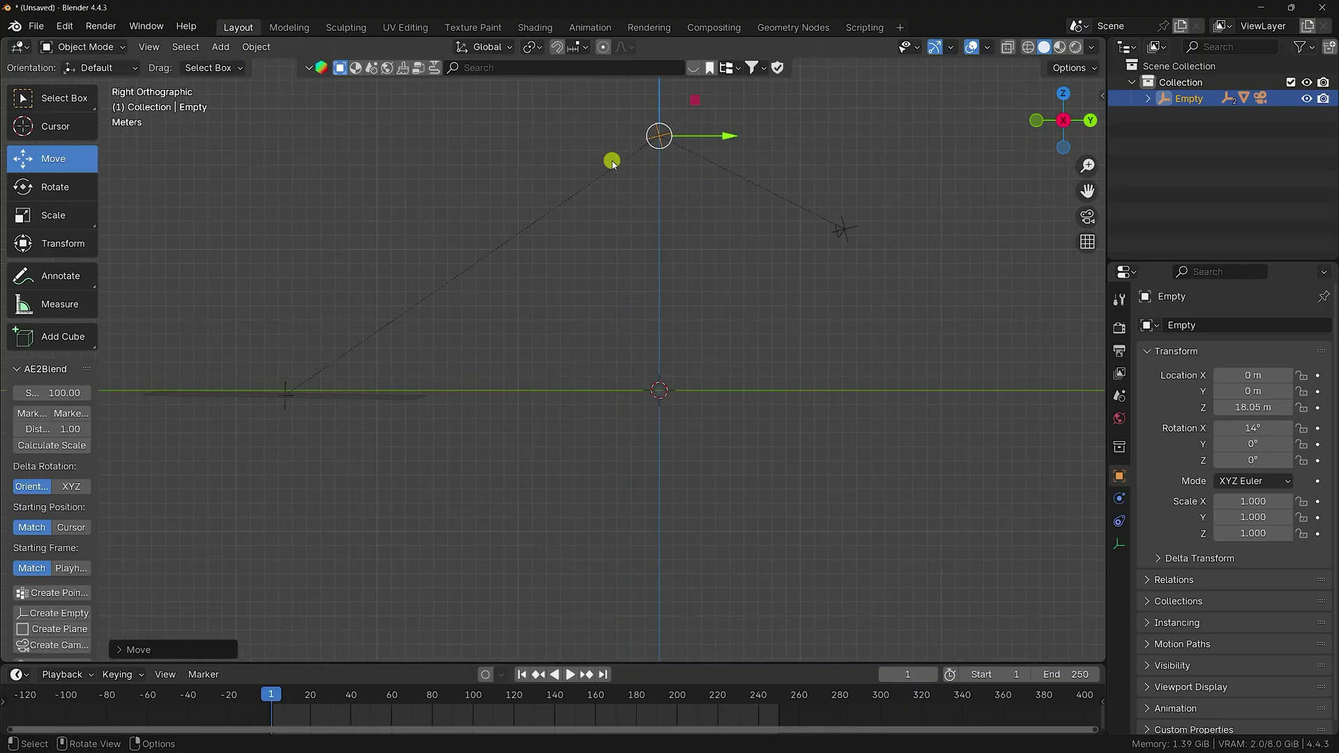
- Play the animation through the camera to check that the leveled plane still follows the footage
key(KP_0)
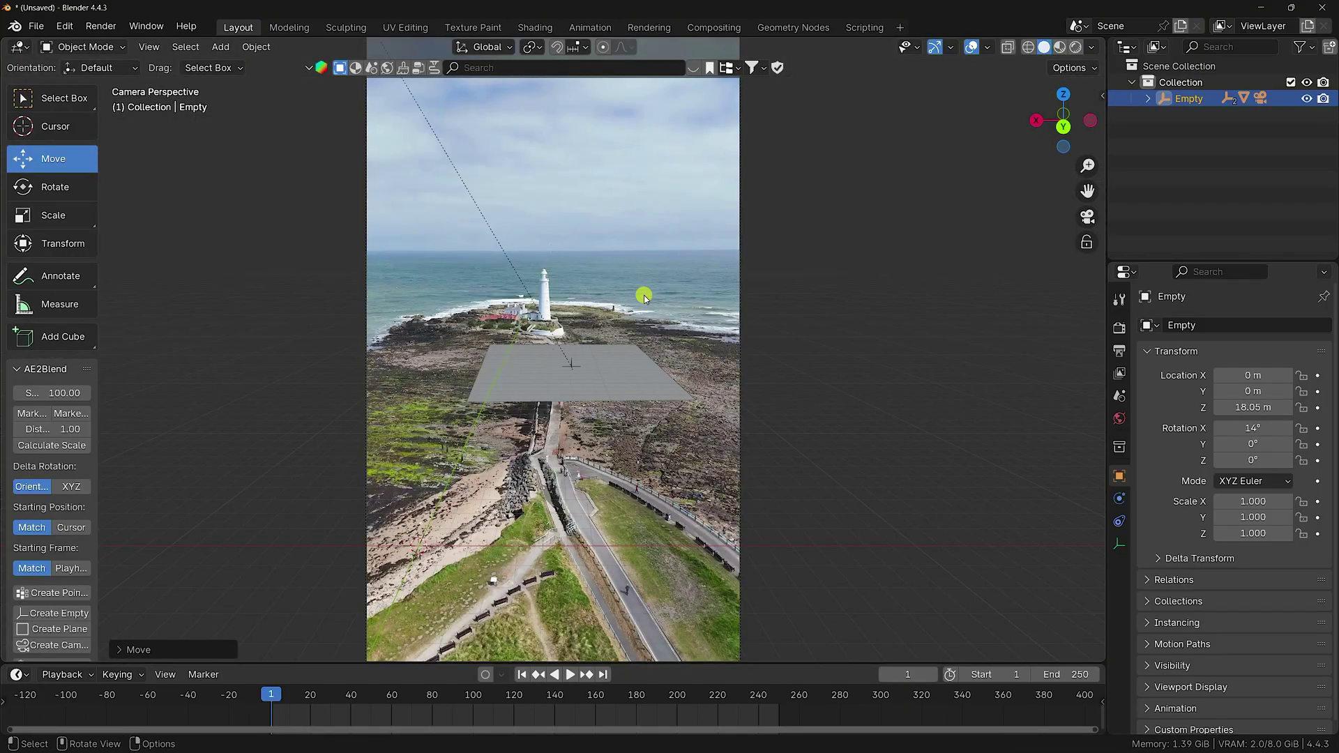
click(571, 675)
scroll(554, 350, up, 2)
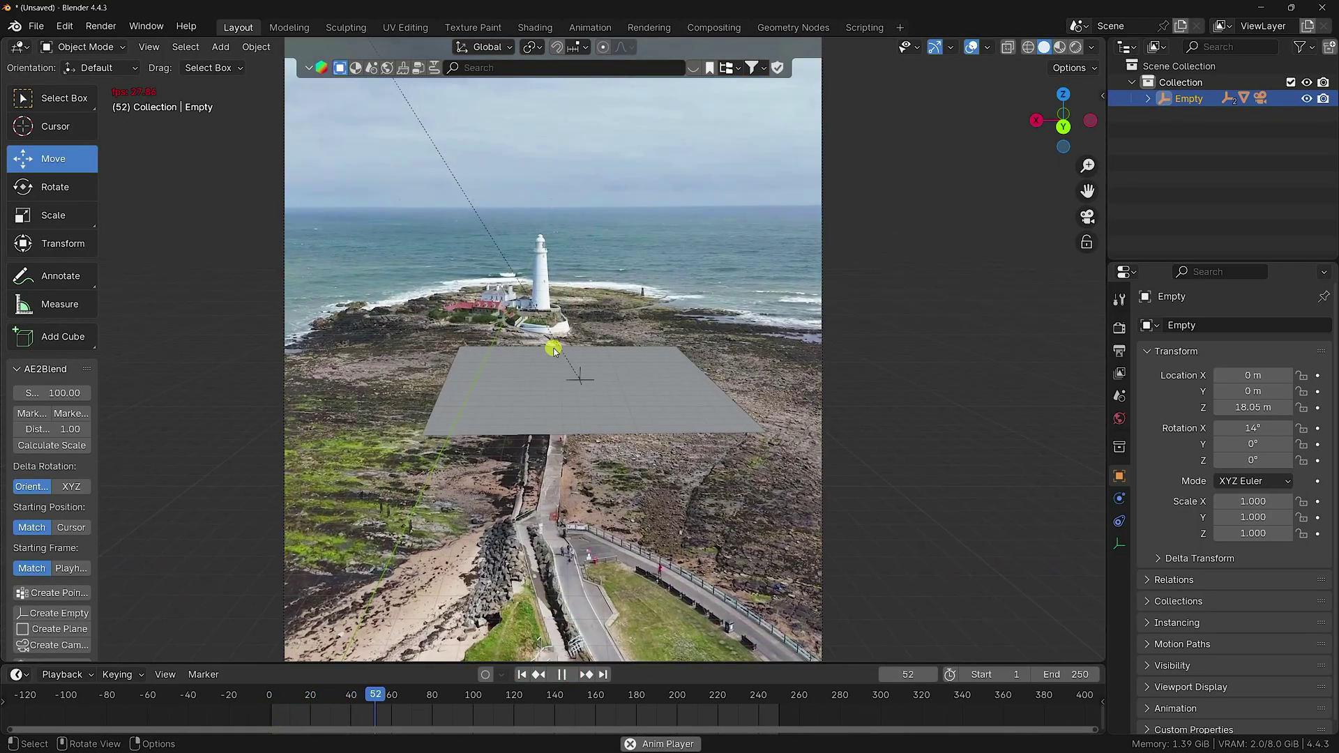
scroll(555, 350, up, 2)
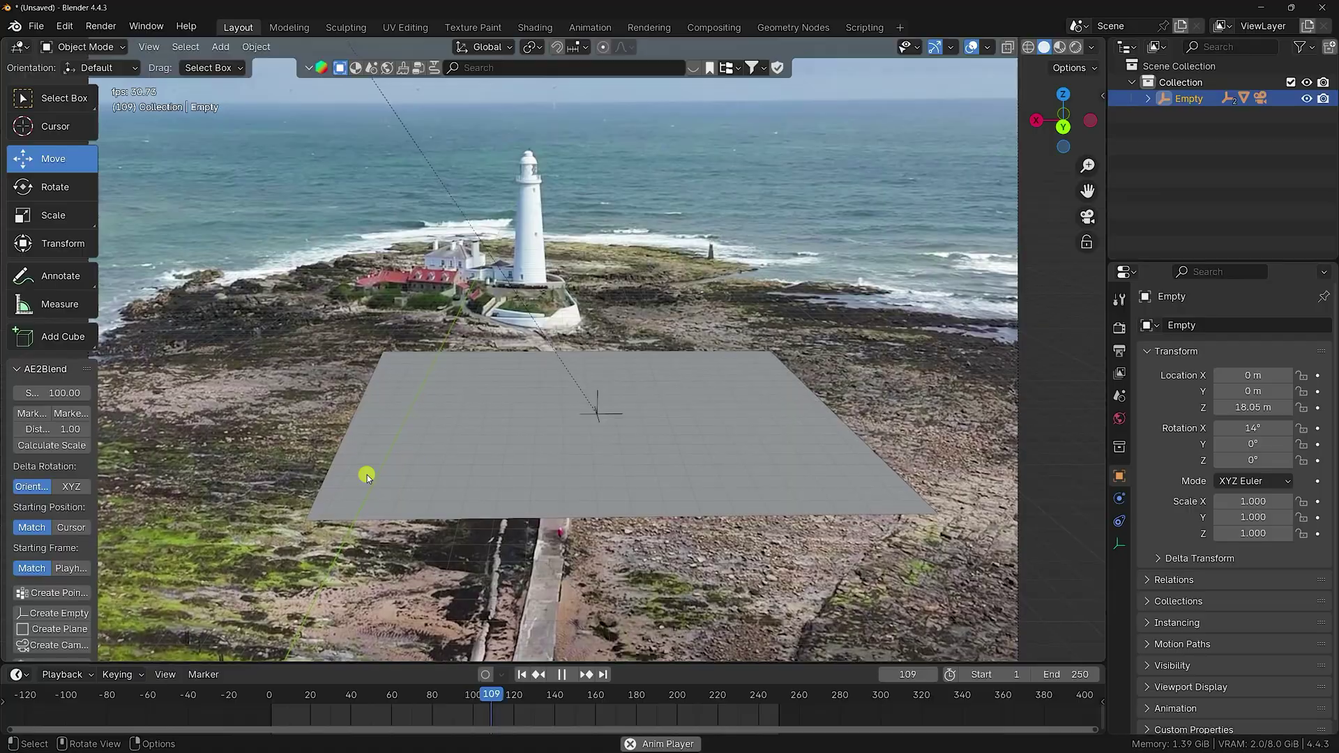
click(562, 674)
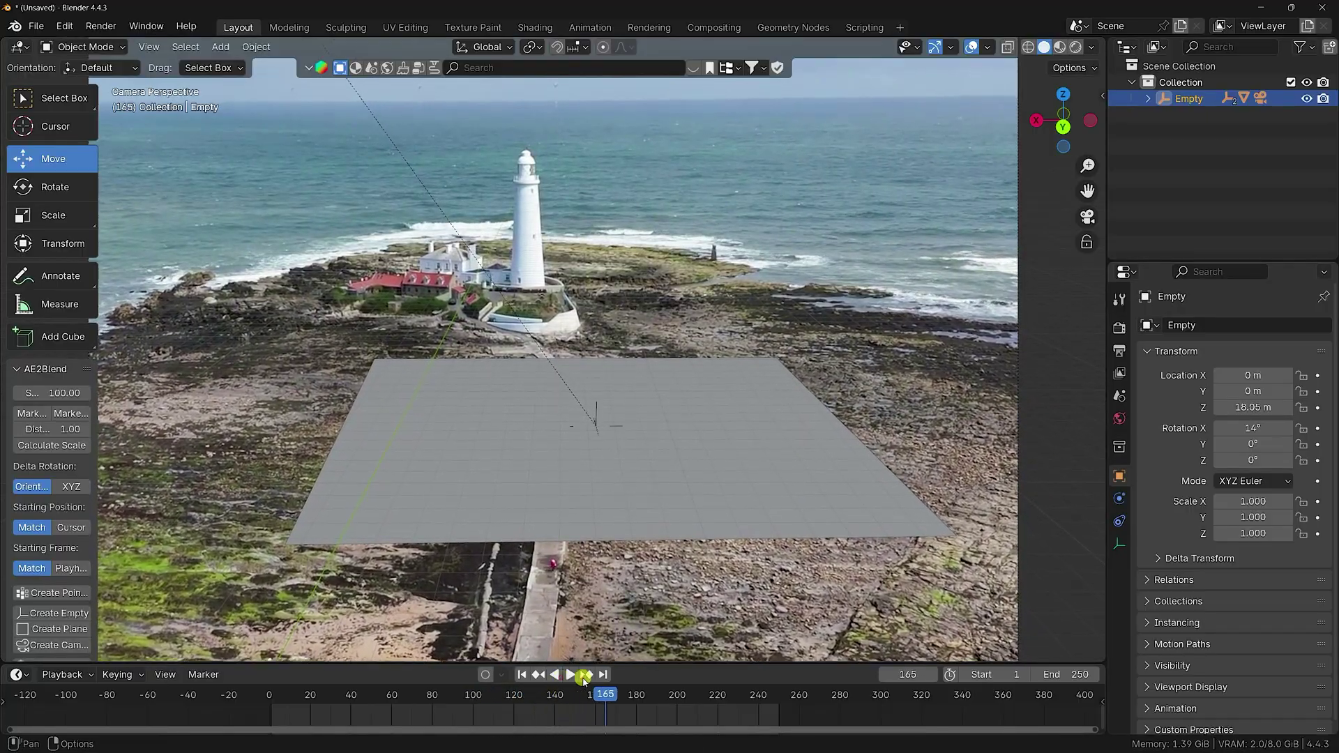
- Set the scene's end frame to 600 to match the last keyframe of Camera_Transform
click(1148, 98)
click(1203, 121)
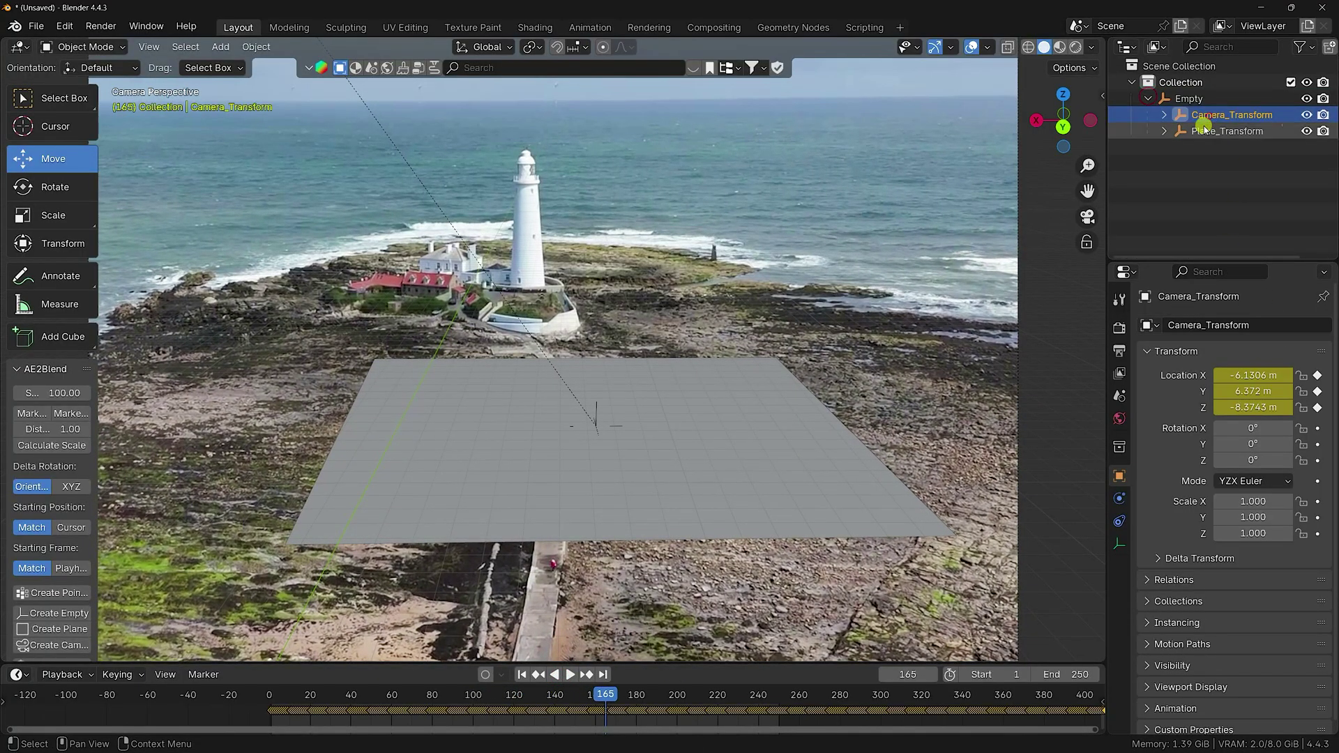
scroll(756, 700, down, 5)
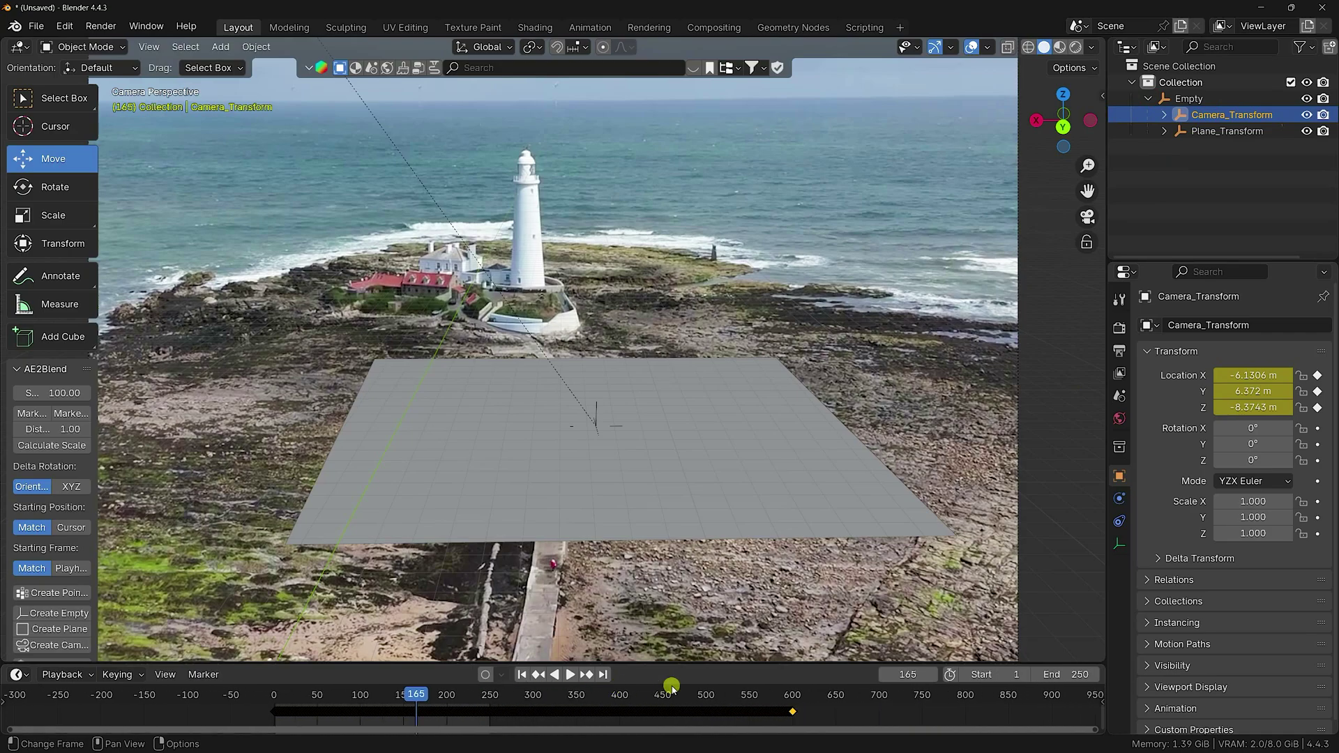
click(841, 699)
click(536, 675)
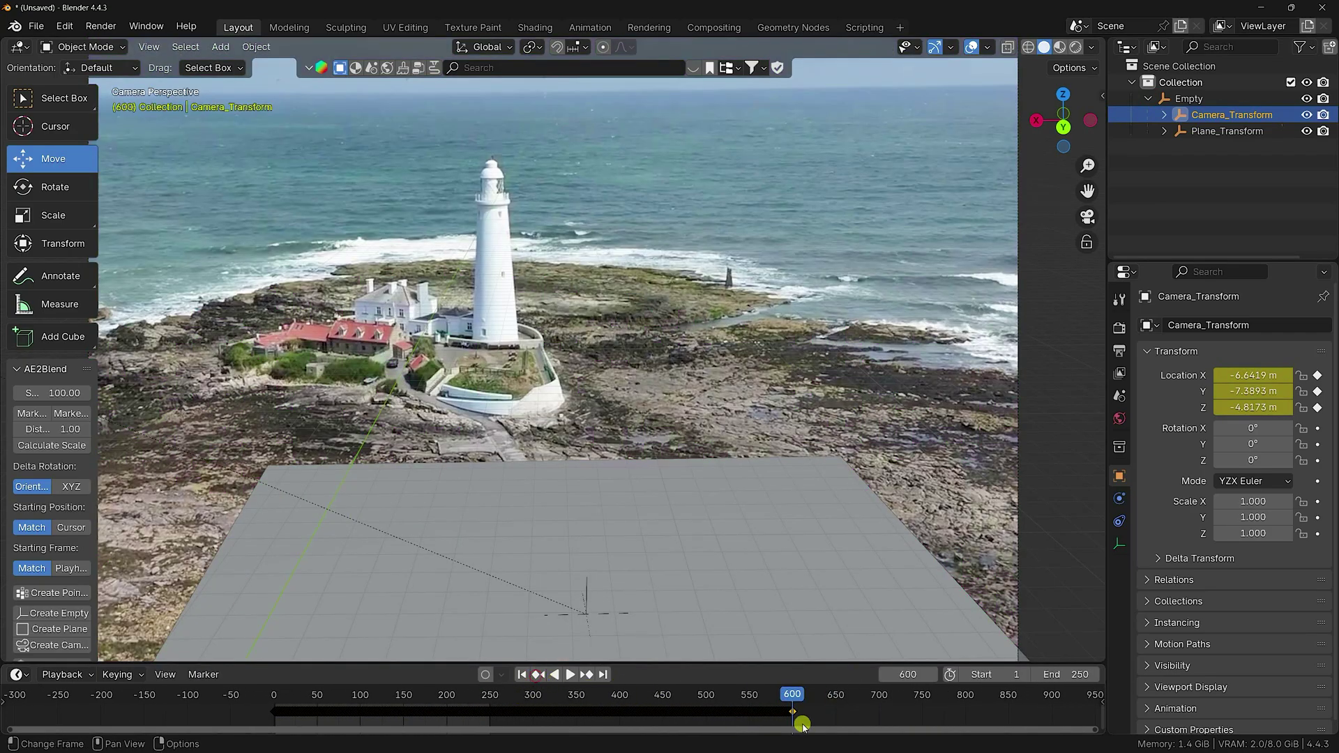
click(1066, 675)
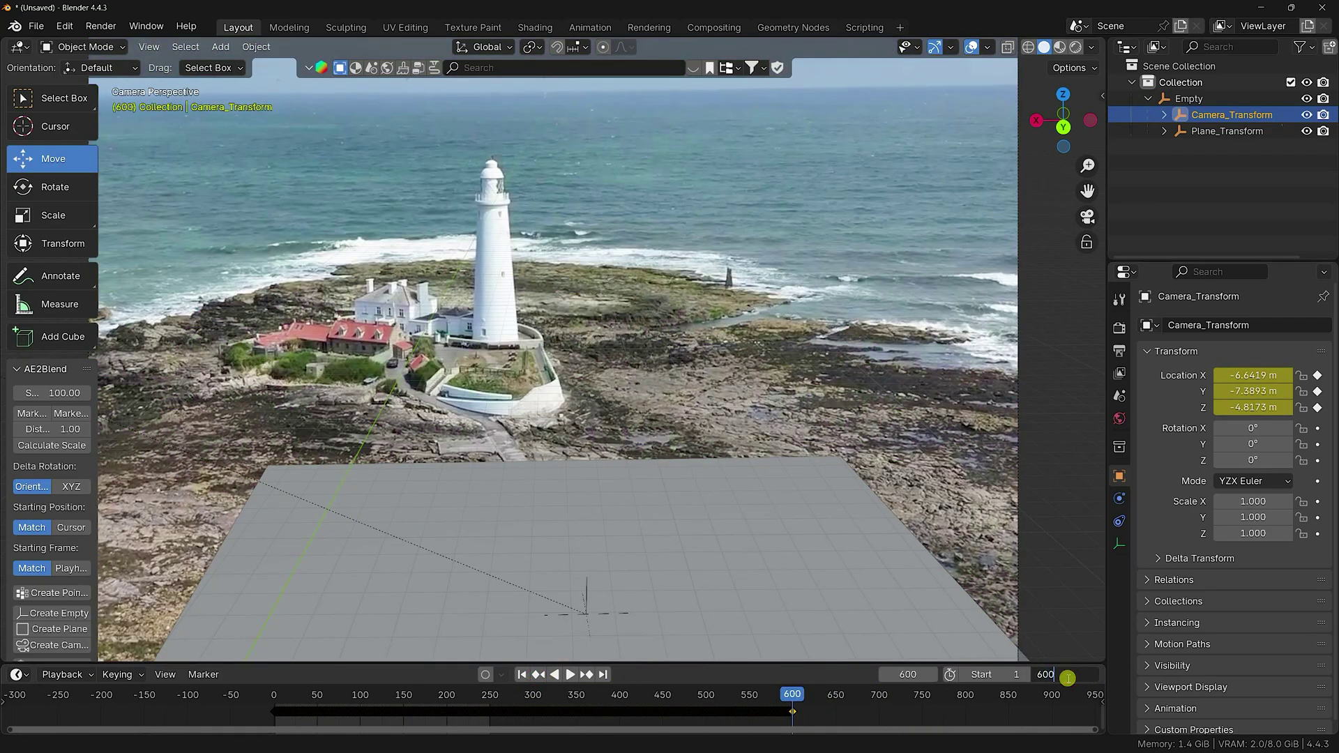
key(Return)
- Play the extended animation with the whole camera frame in view, stop it, and return to frame 1
click(569, 674)
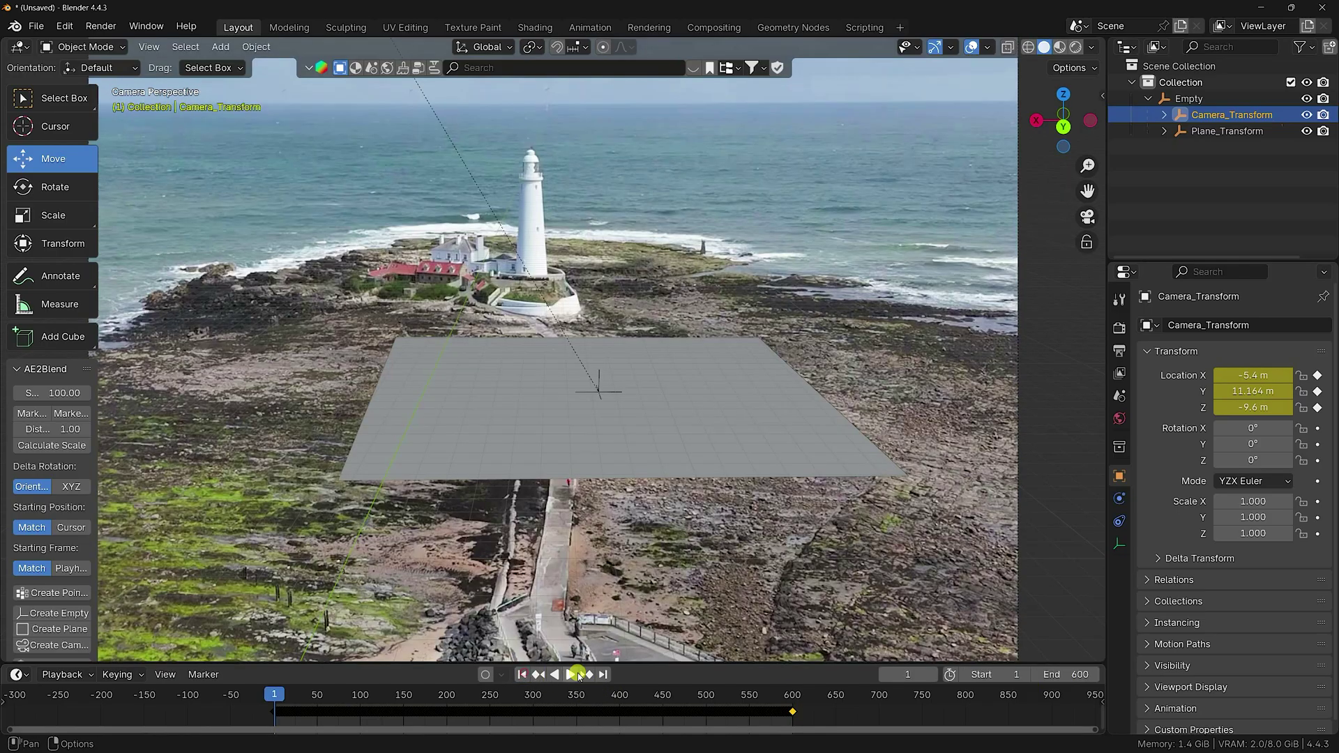
key(Home)
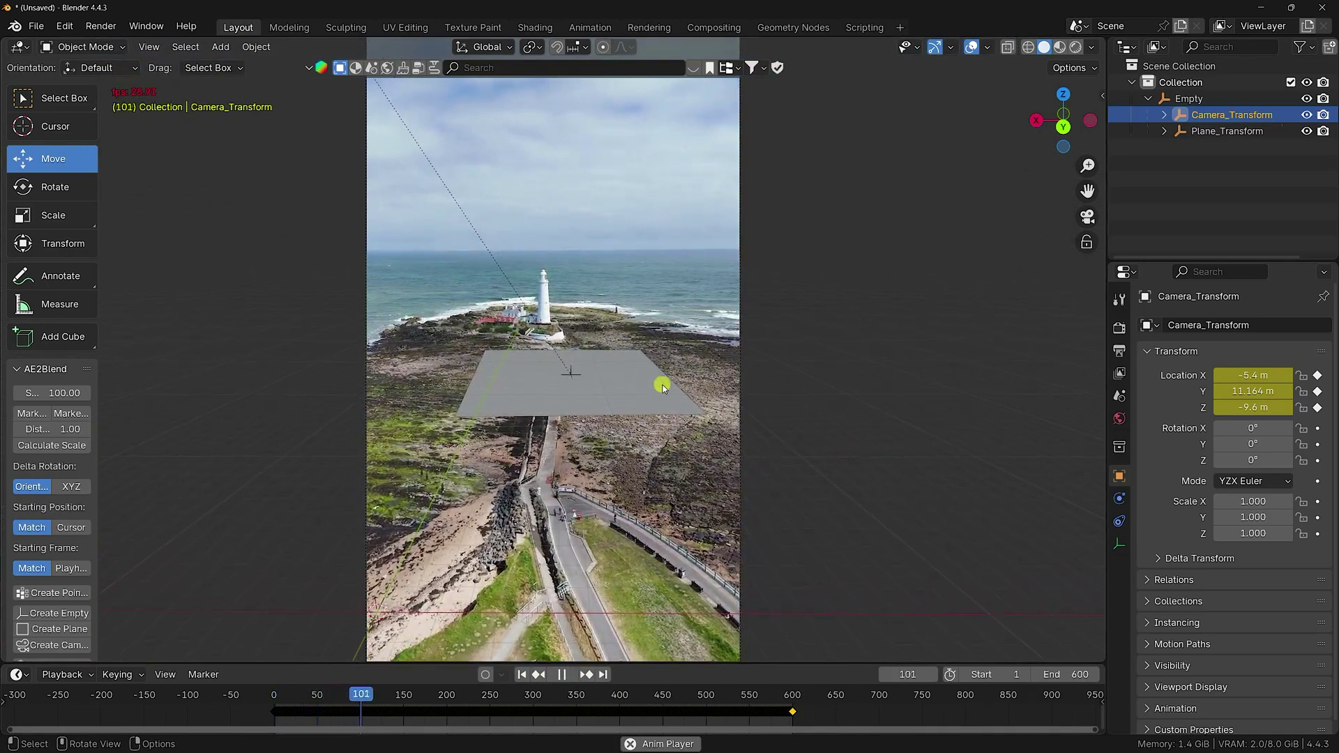
scroll(680, 383, up, 2)
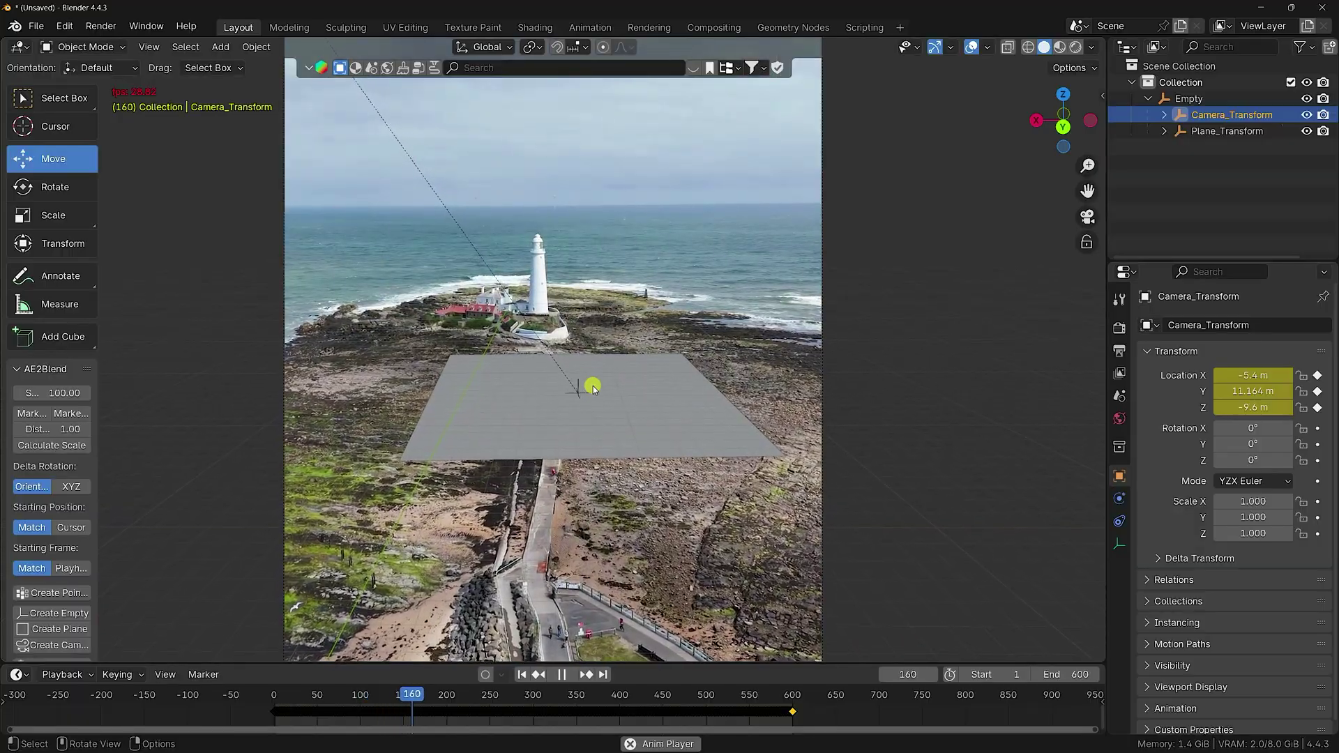
click(562, 673)
click(521, 674)
- Create a second collection directly under the Scene Collection and make it the active one
right_click(1235, 155)
click(1217, 168)
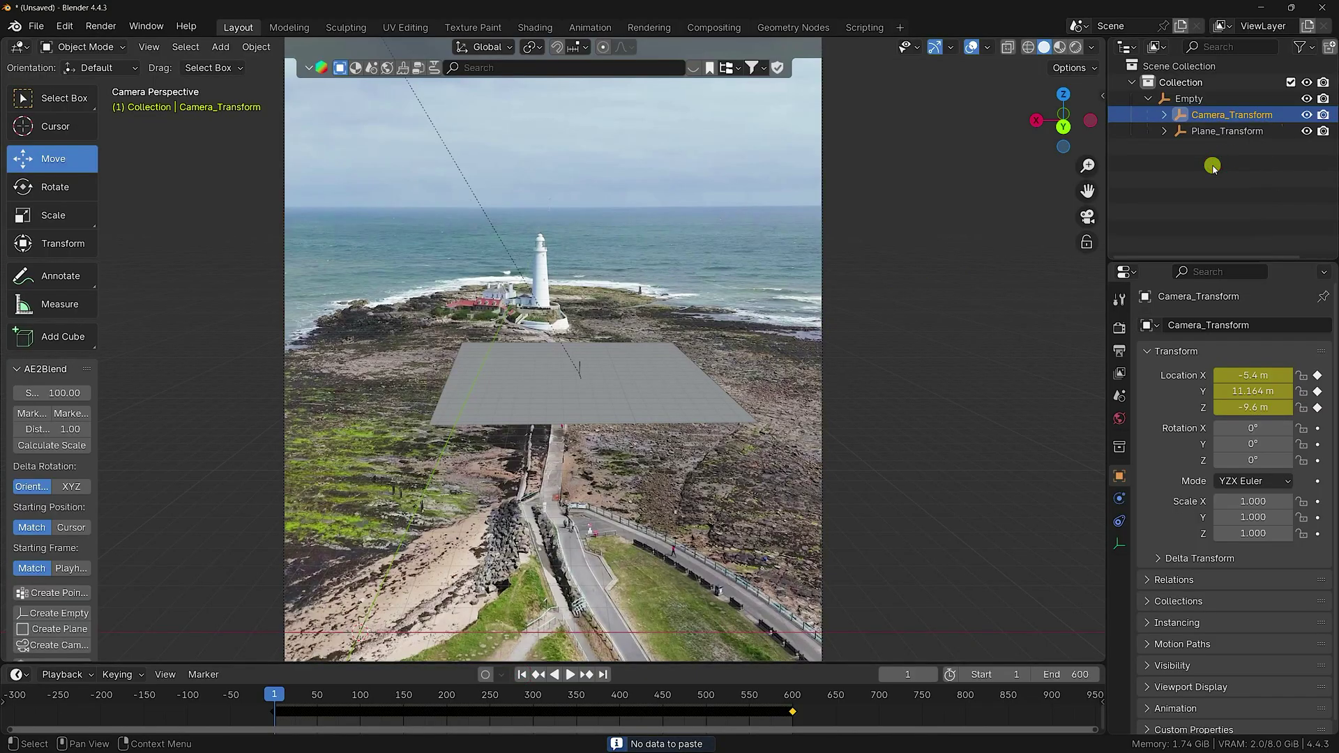
right_click(1213, 167)
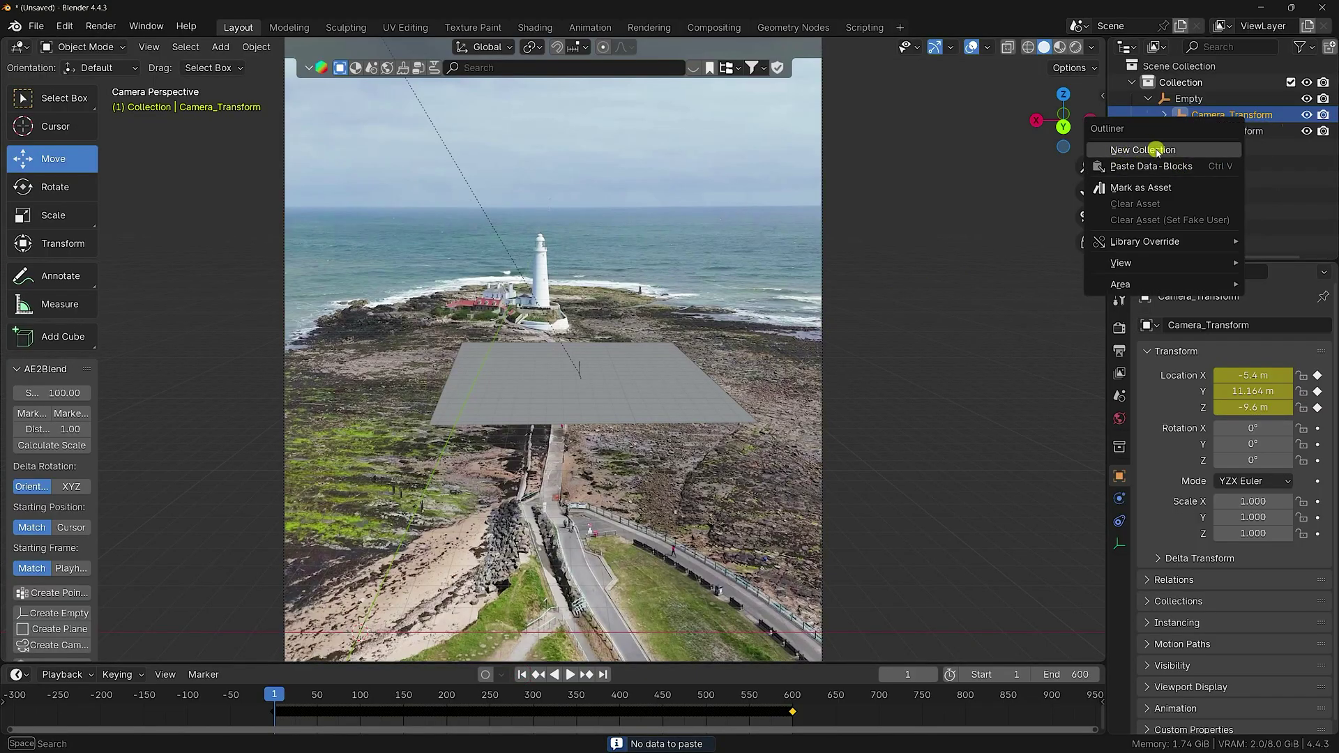
click(1158, 151)
click(1182, 150)
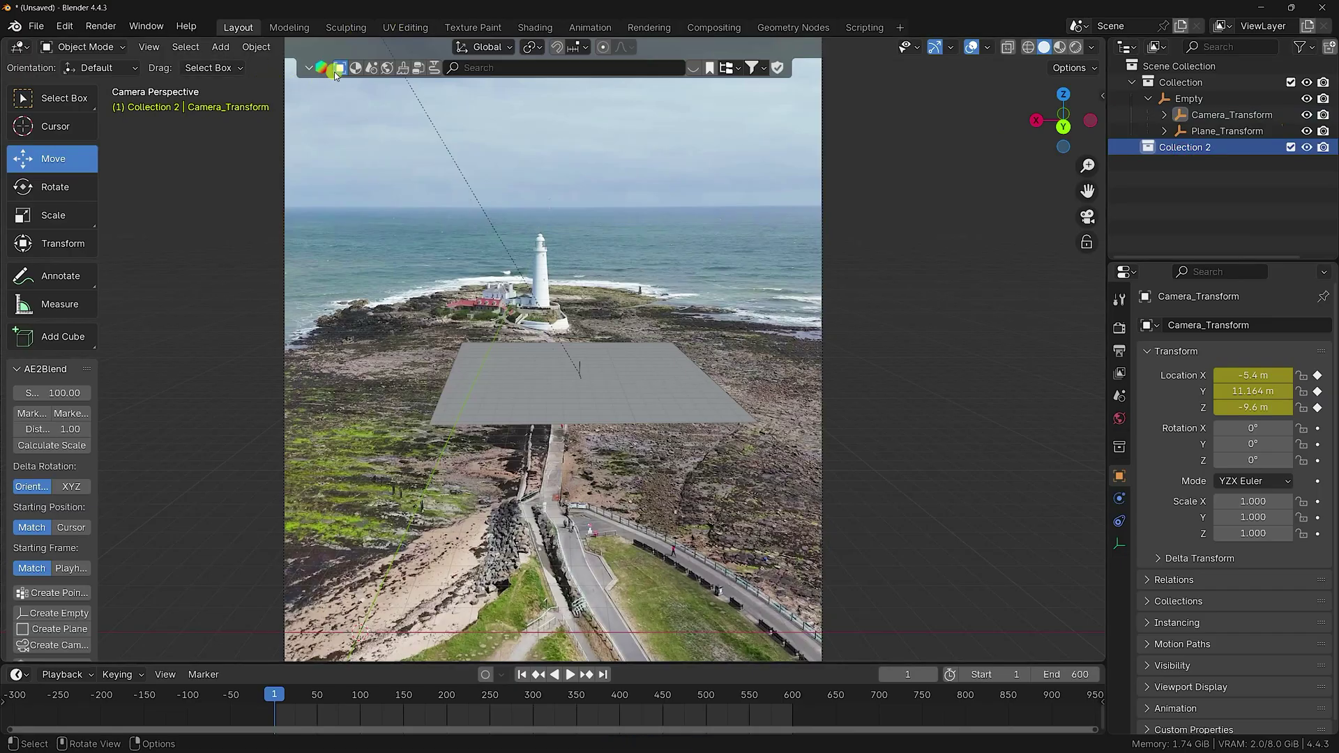
- Search the online asset library for "tube", browse through the models, and download the pink Beauty Cream Tube into the scene
click(483, 68)
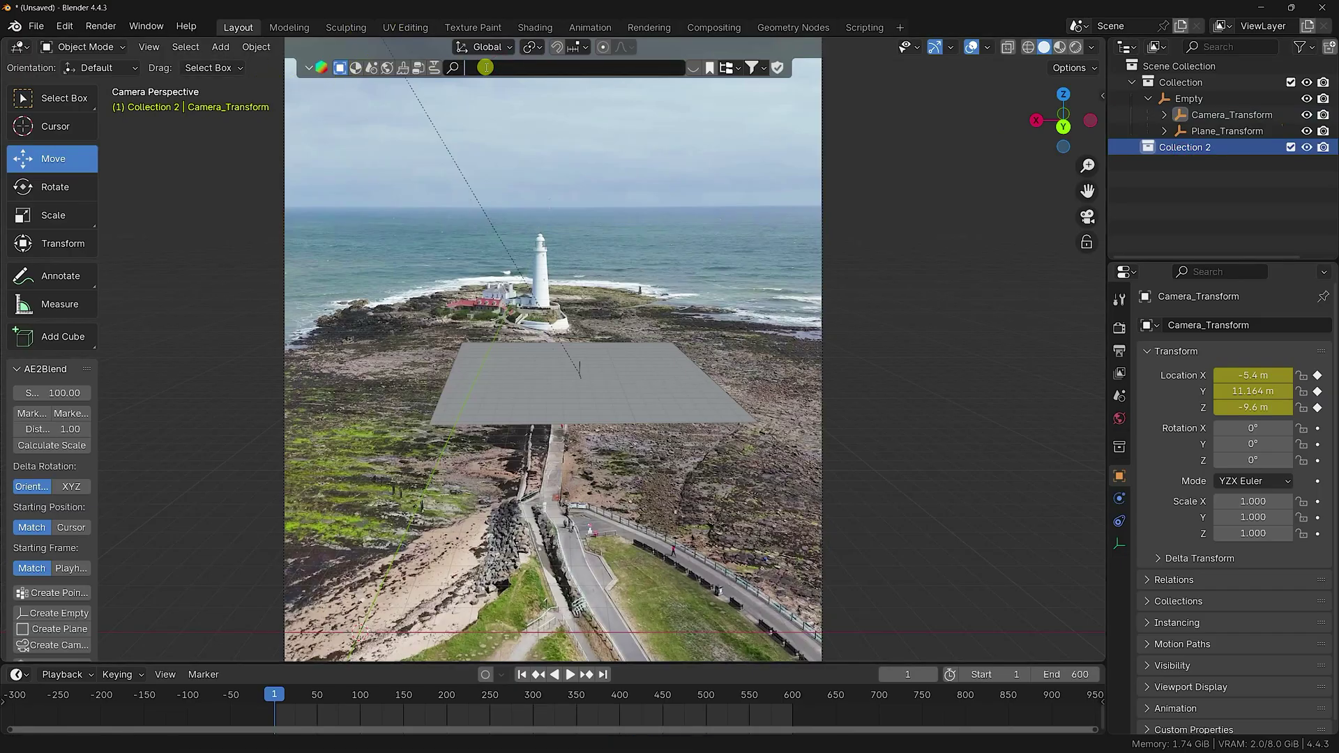
text(tube)
key(Return)
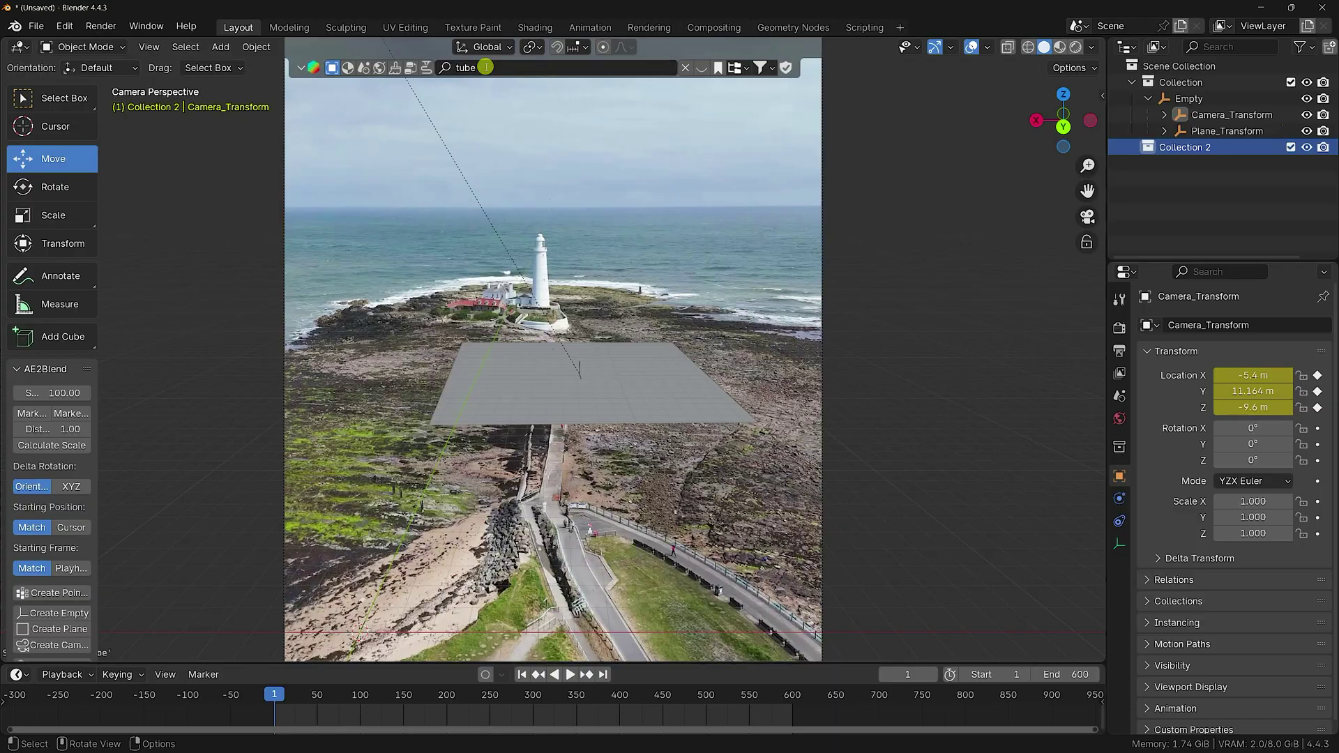
click(971, 153)
click(971, 153)
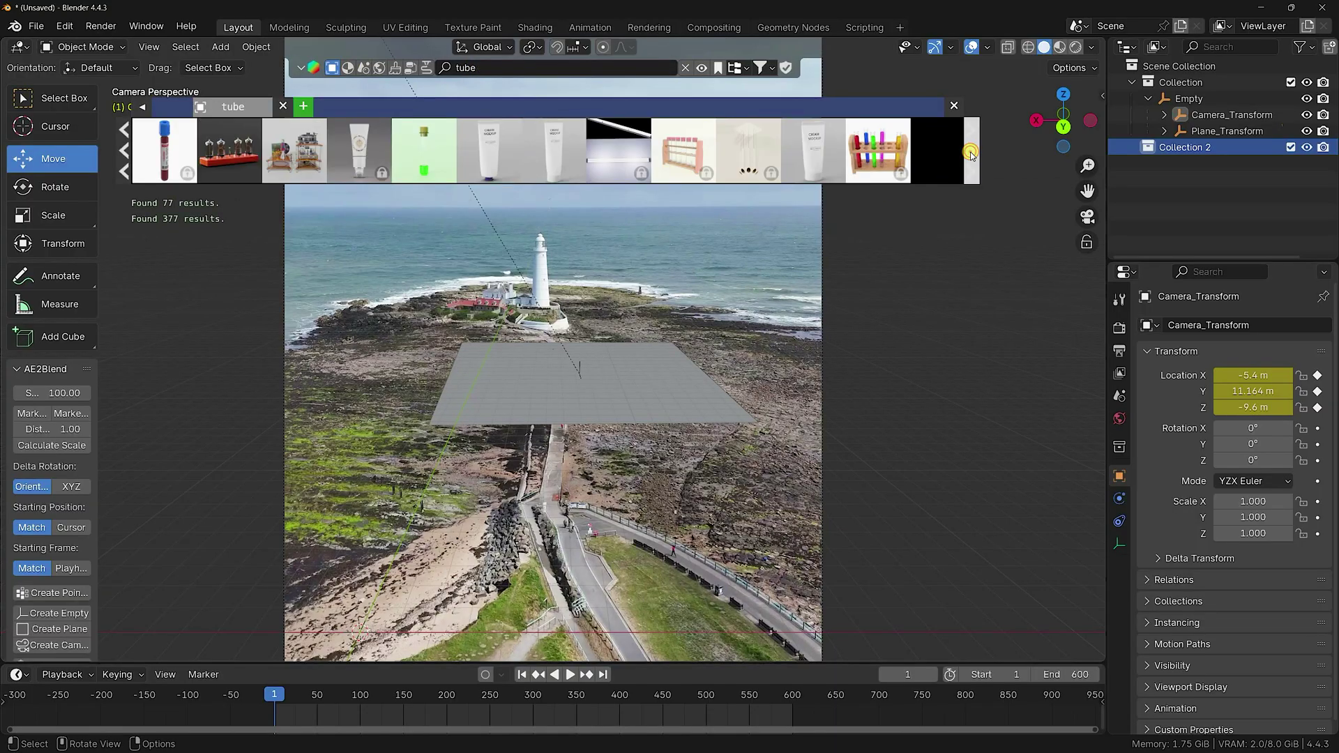
click(968, 148)
click(968, 146)
click(966, 144)
click(968, 145)
click(969, 149)
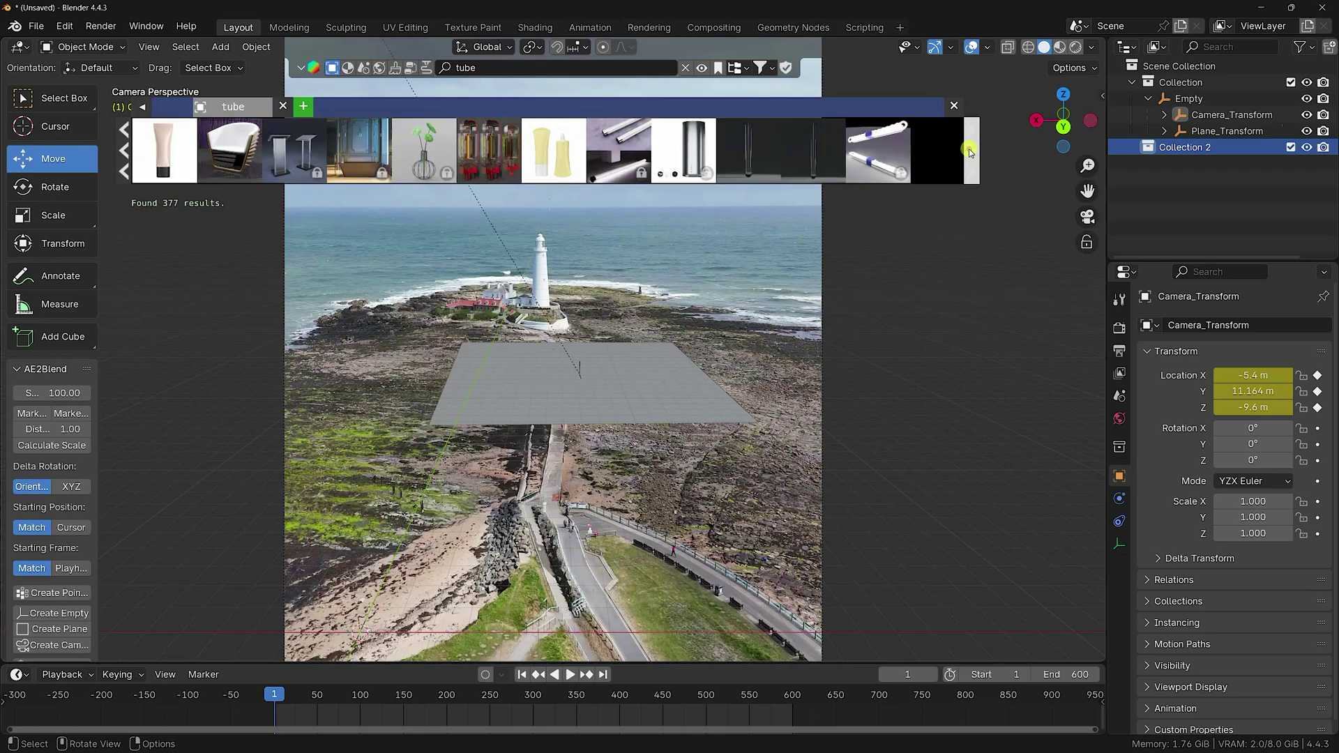
click(974, 148)
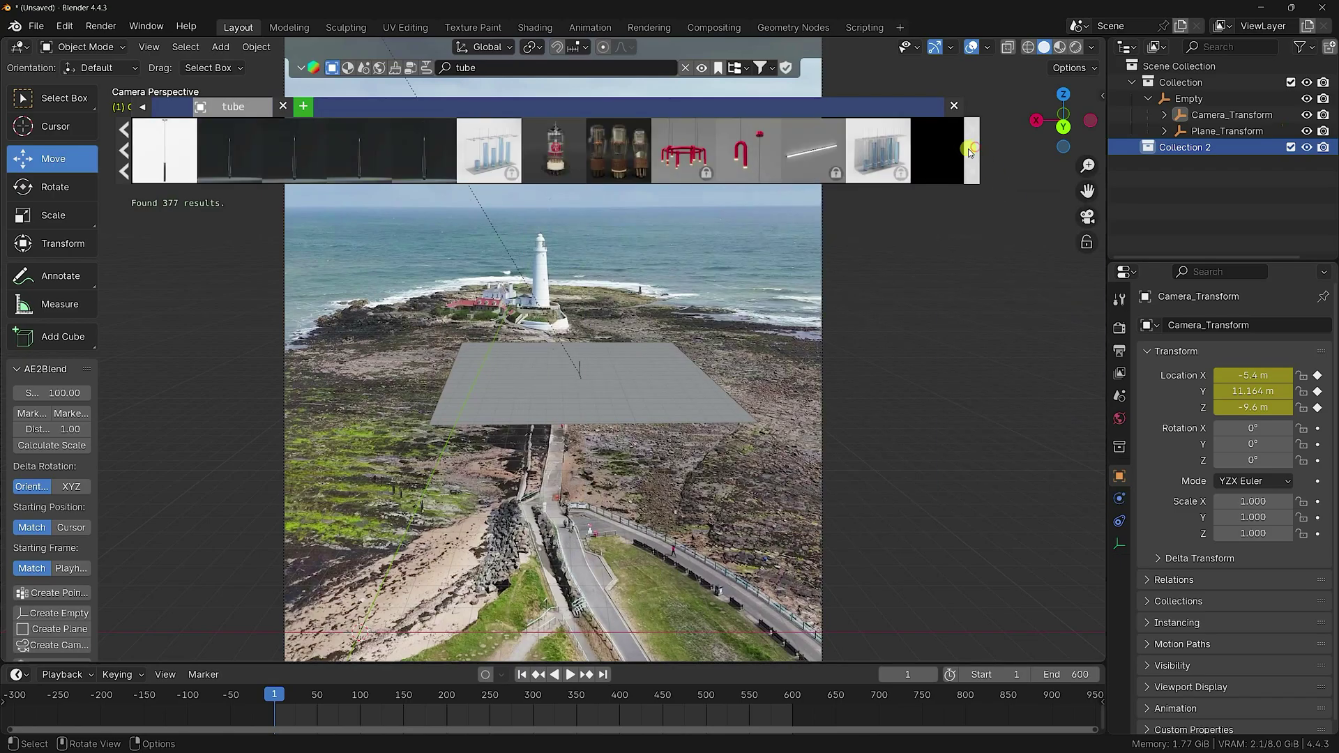
click(968, 151)
mouse_move(447, 171)
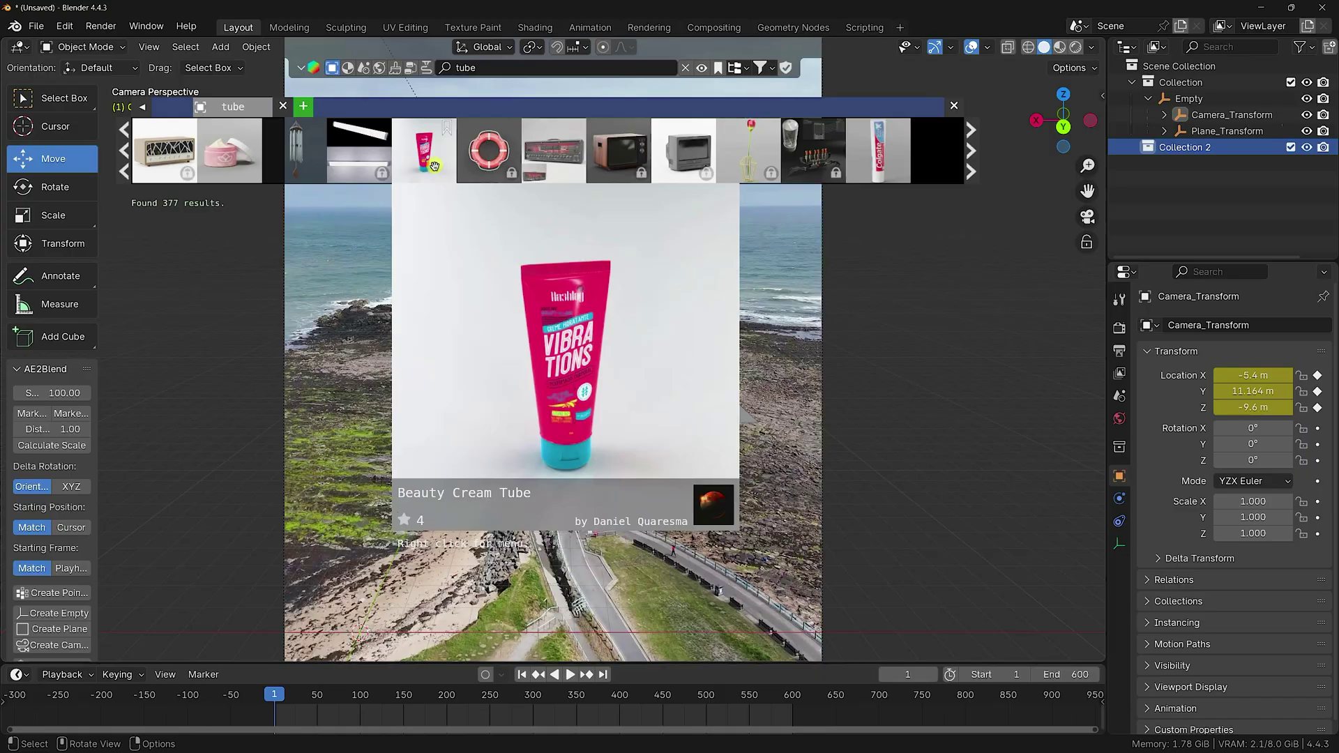
click(425, 149)
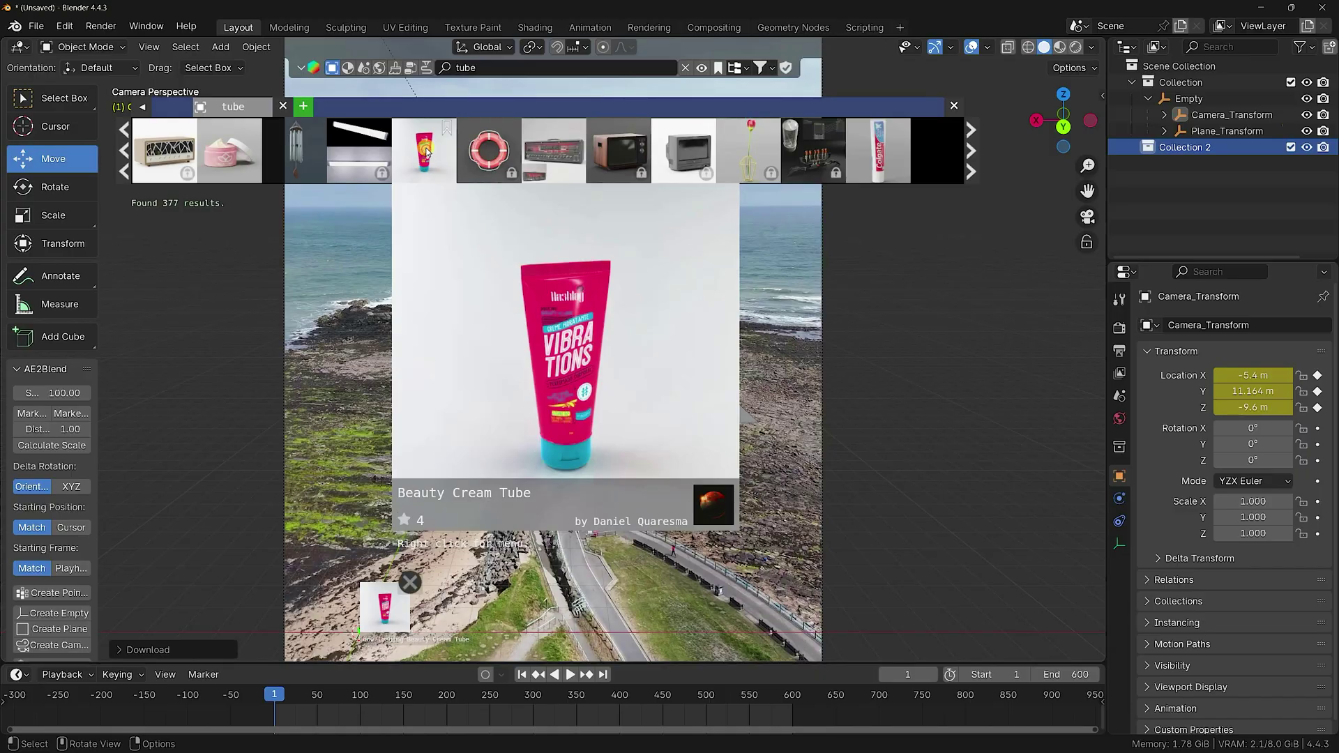
- Select the Beauty Cream Tube and scale it up uniformly to about 83.4
click(1243, 179)
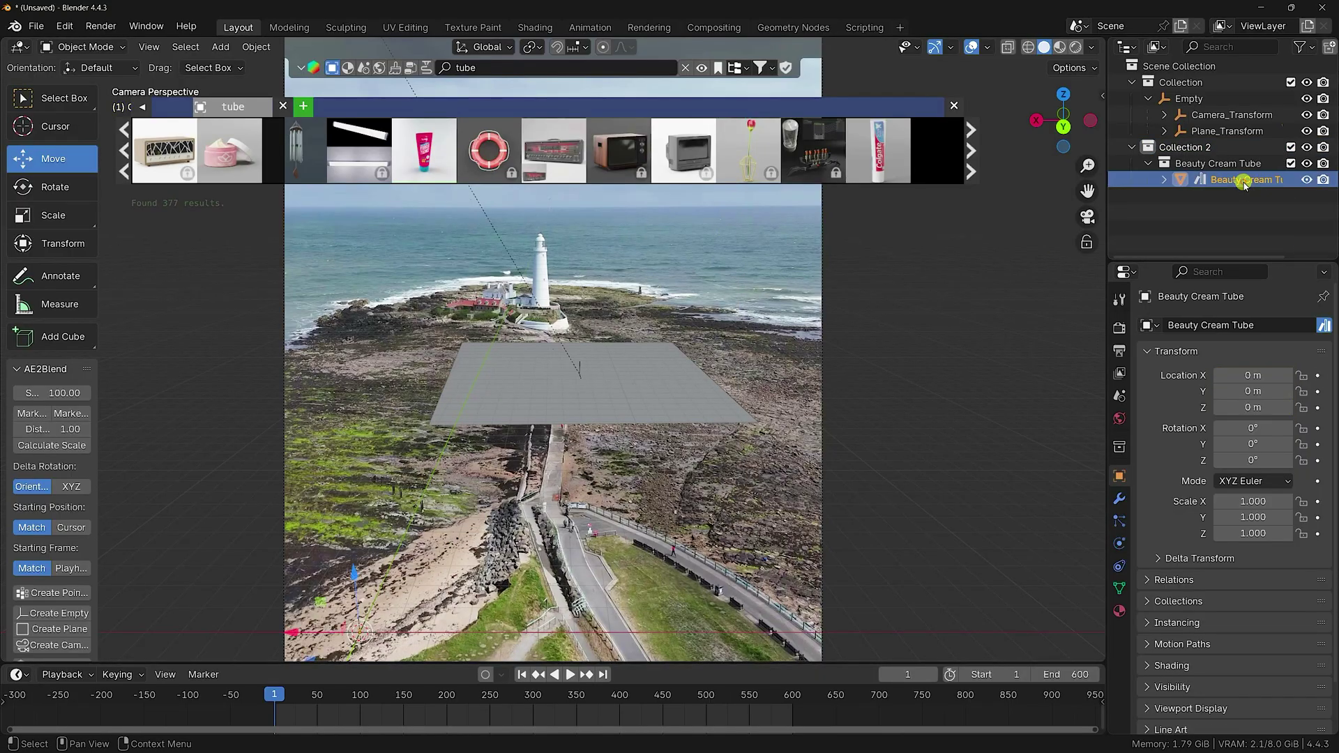
scroll(562, 380, up, 5)
scroll(652, 411, down, 5)
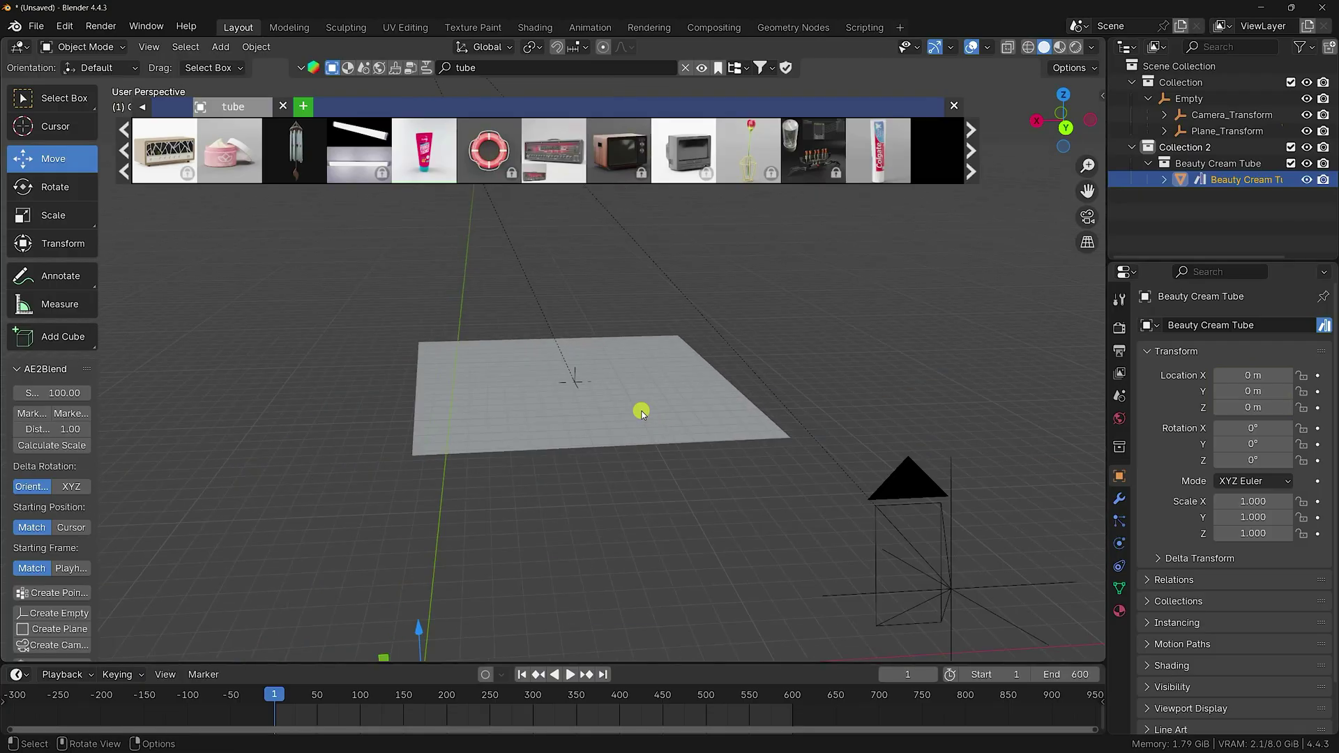
scroll(645, 397, down, 3)
key(s)
click(795, 356)
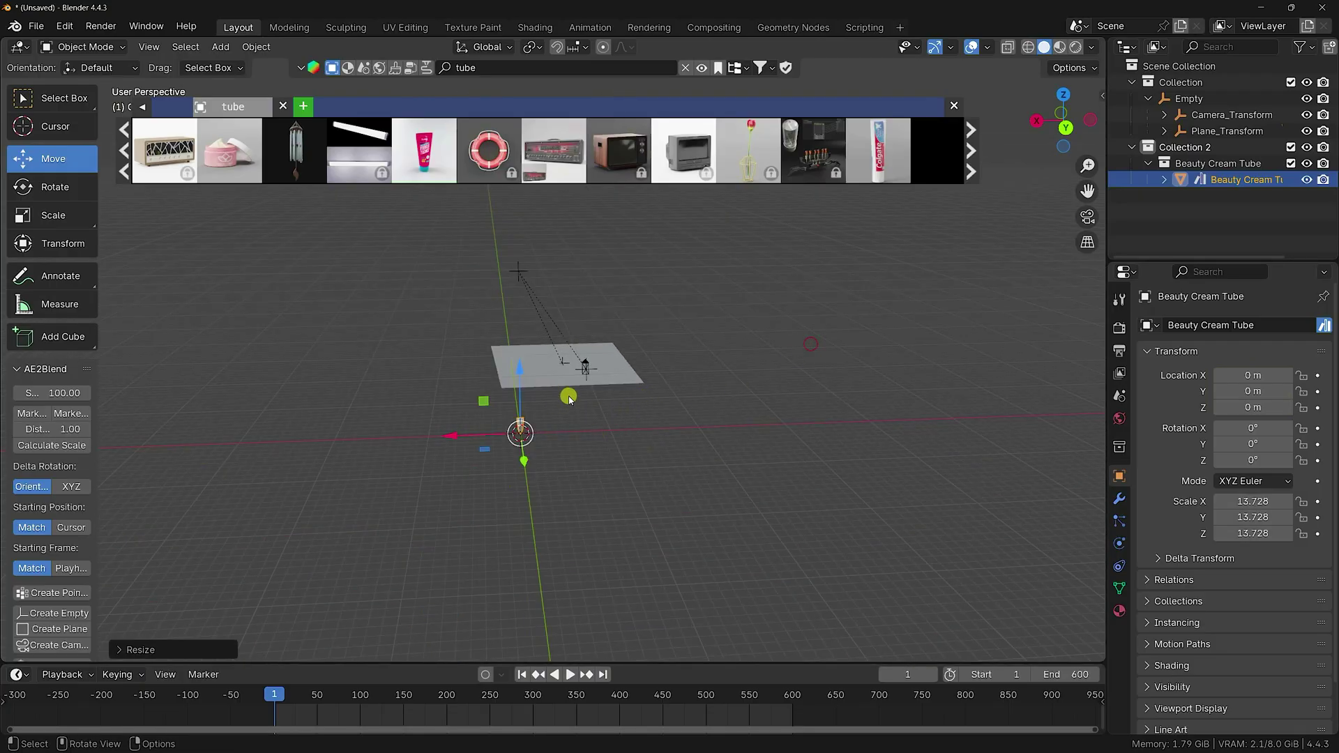
key(s)
click(932, 315)
- Move the cream tube over the ground plane to about X -7.17 m and Y -28.19 m, and return to the camera view
key(KP_7)
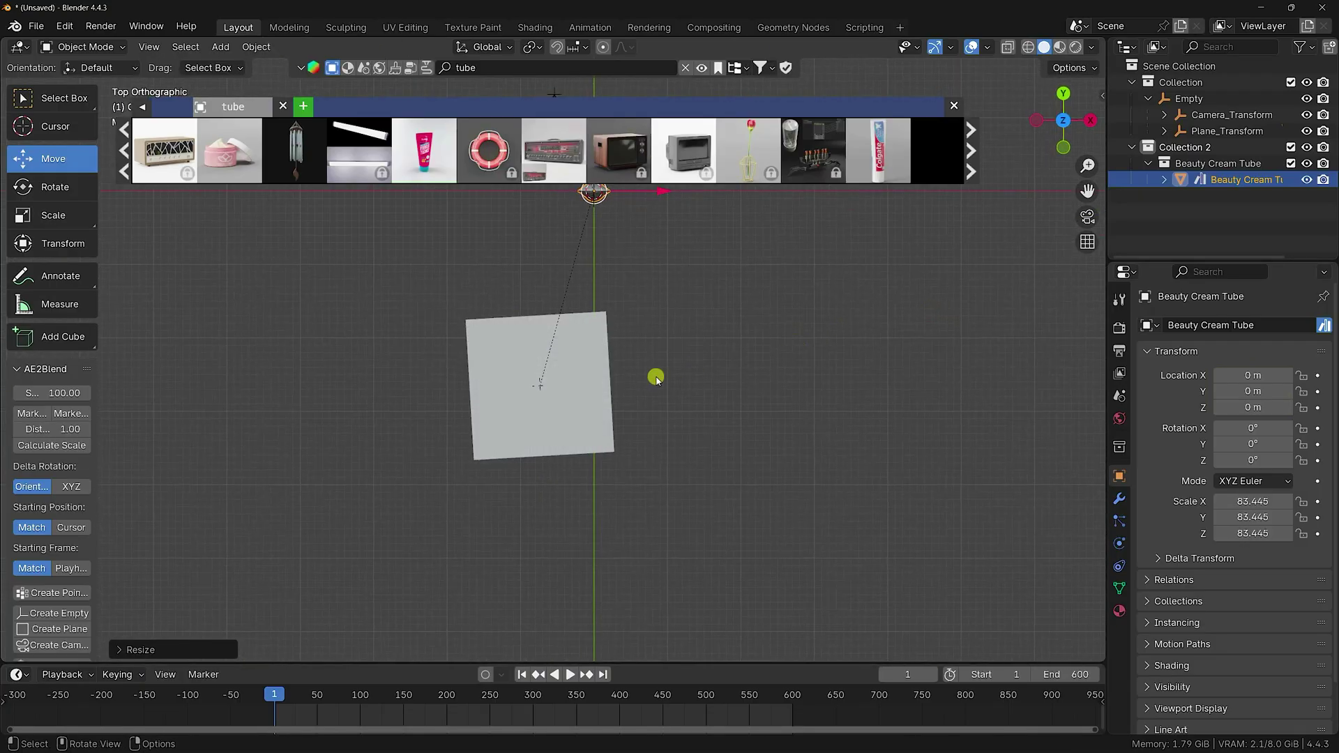
drag(582, 216, 577, 374)
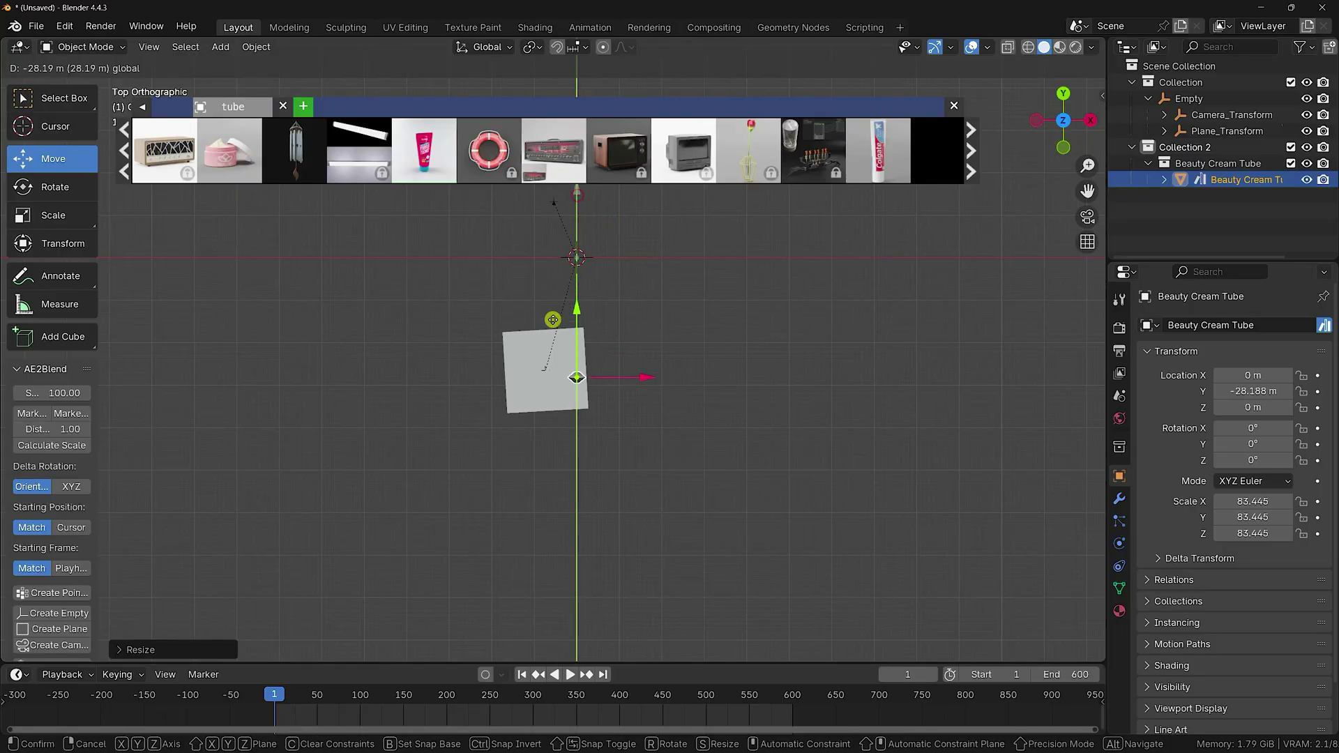
scroll(570, 394, up, 4)
drag(679, 424, 597, 421)
key(KP_0)
scroll(592, 381, up, 2)
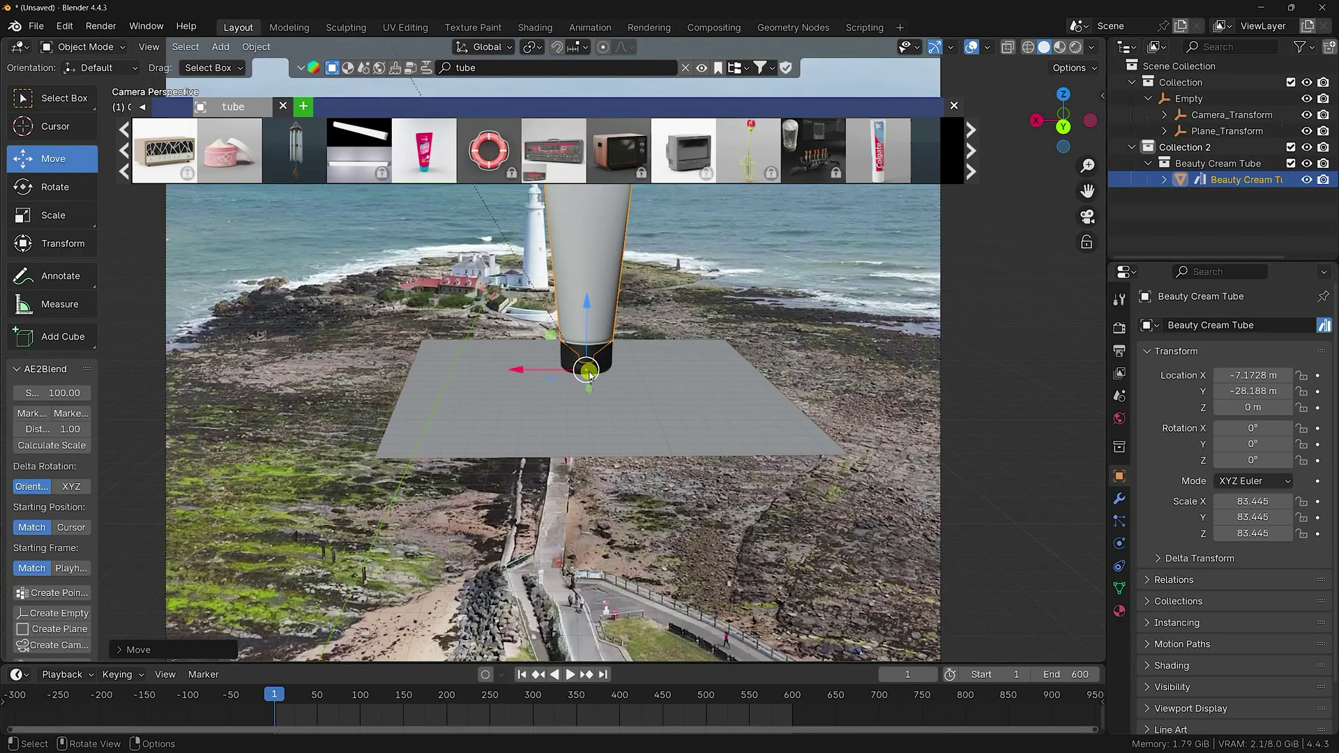
- Close the asset results, enlarge the cream tube to a scale of about 191, and shift it along X to about -6.25 m
click(953, 106)
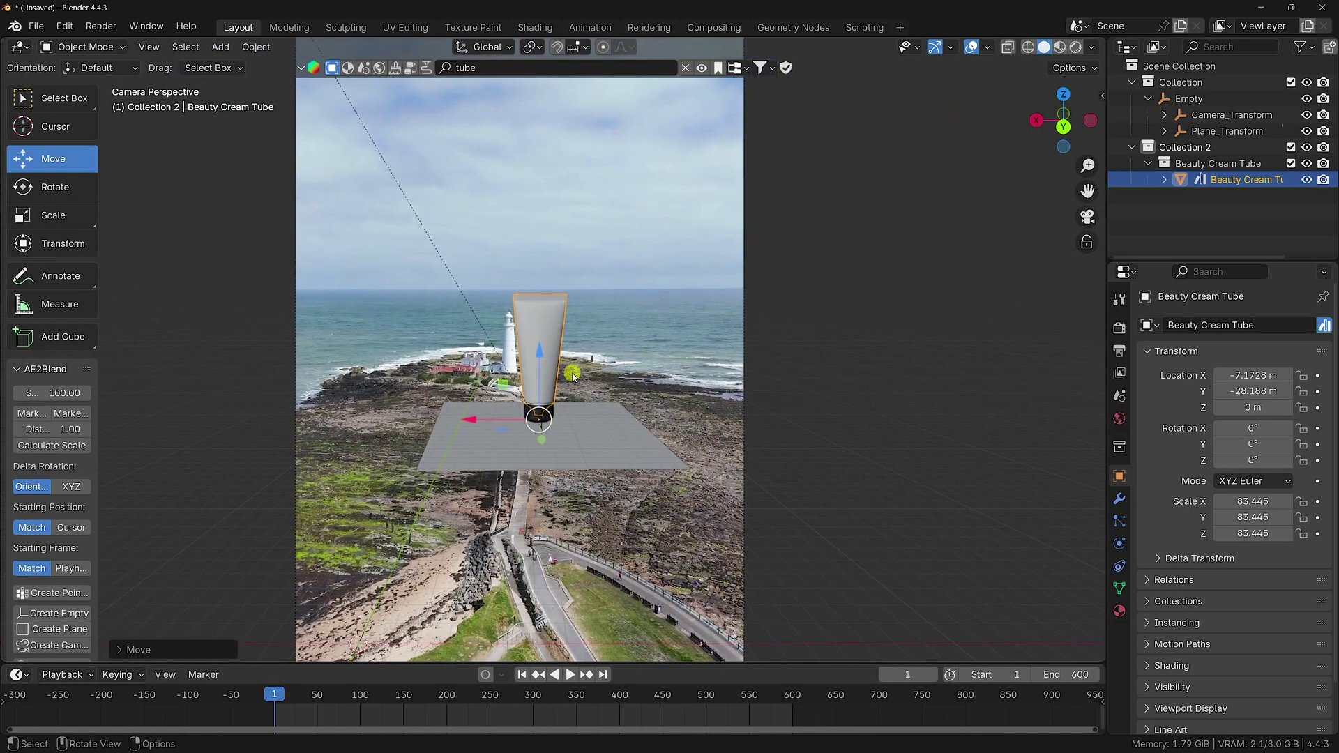
key(s)
click(661, 357)
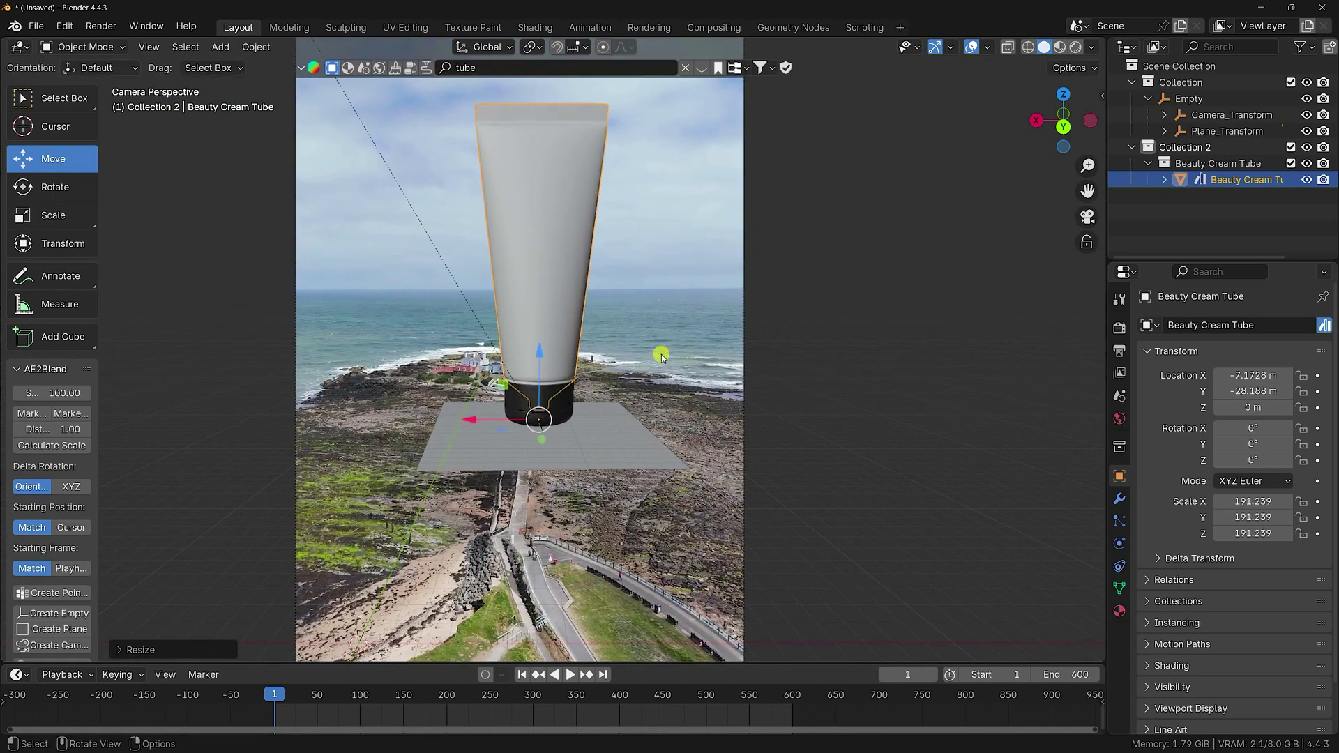
drag(486, 423, 458, 415)
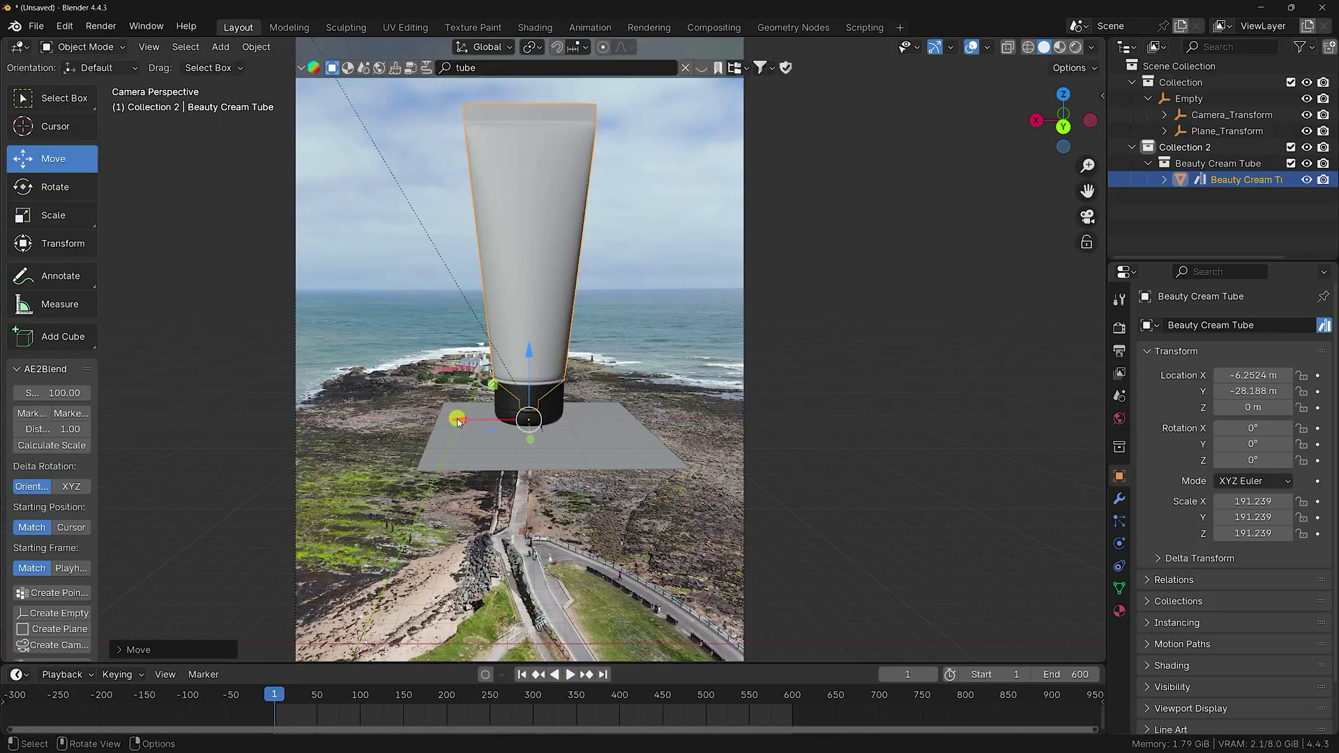
- Enlarge the ground plane under the tube to an X and Y scale of about 26.8
scroll(476, 423, down, 3)
click(571, 407)
scroll(586, 402, up, 2)
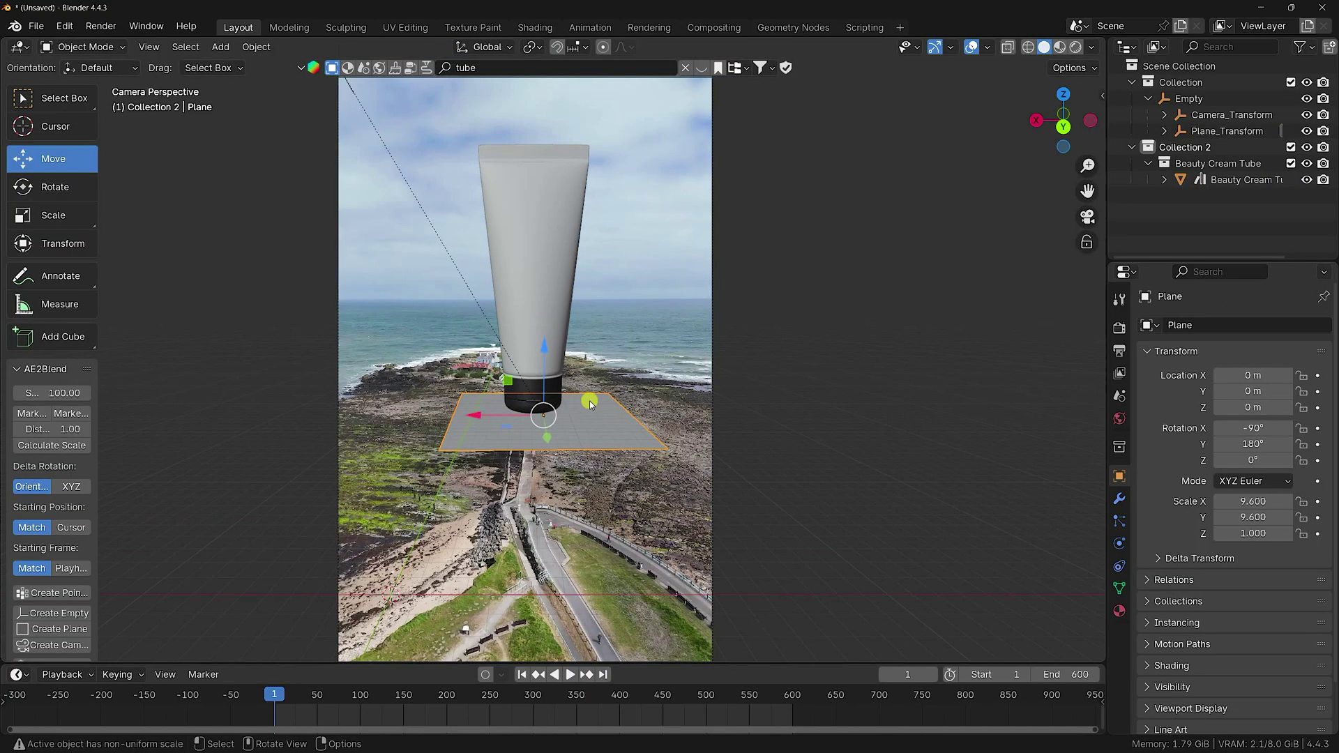
key(s)
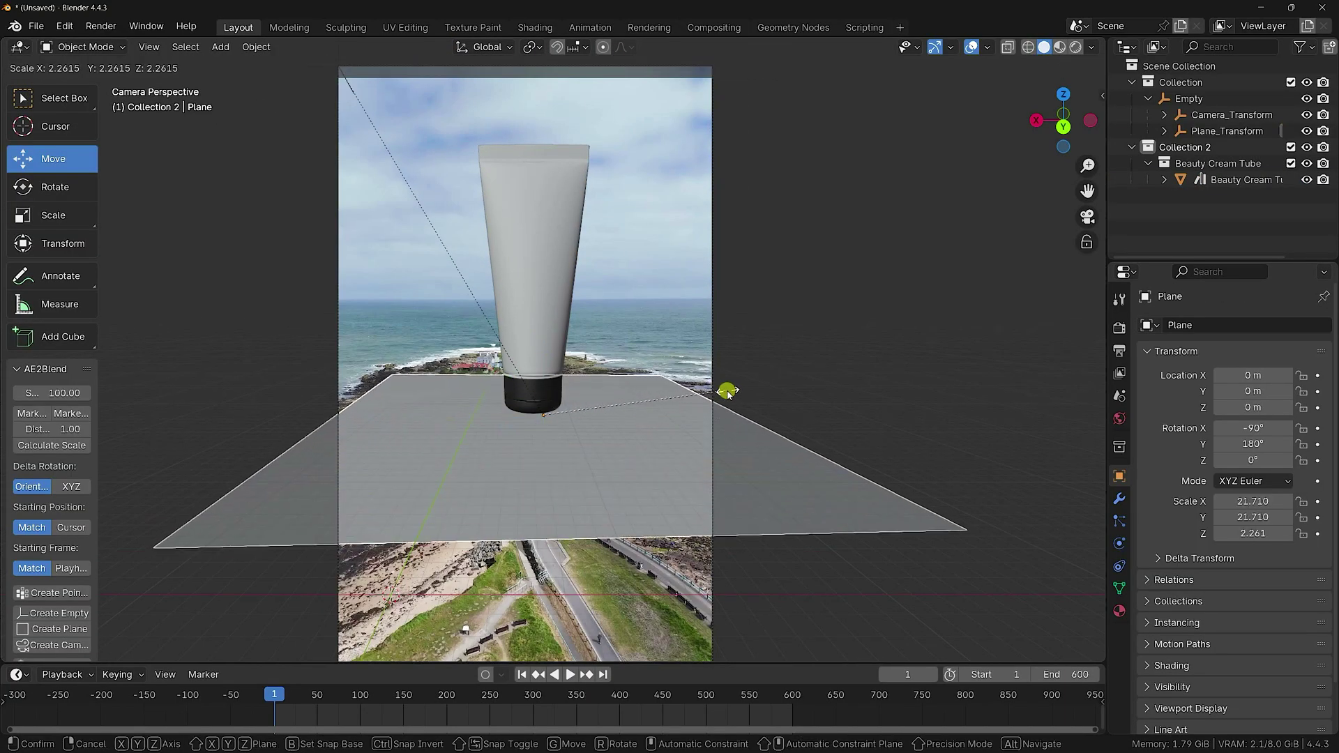
click(768, 392)
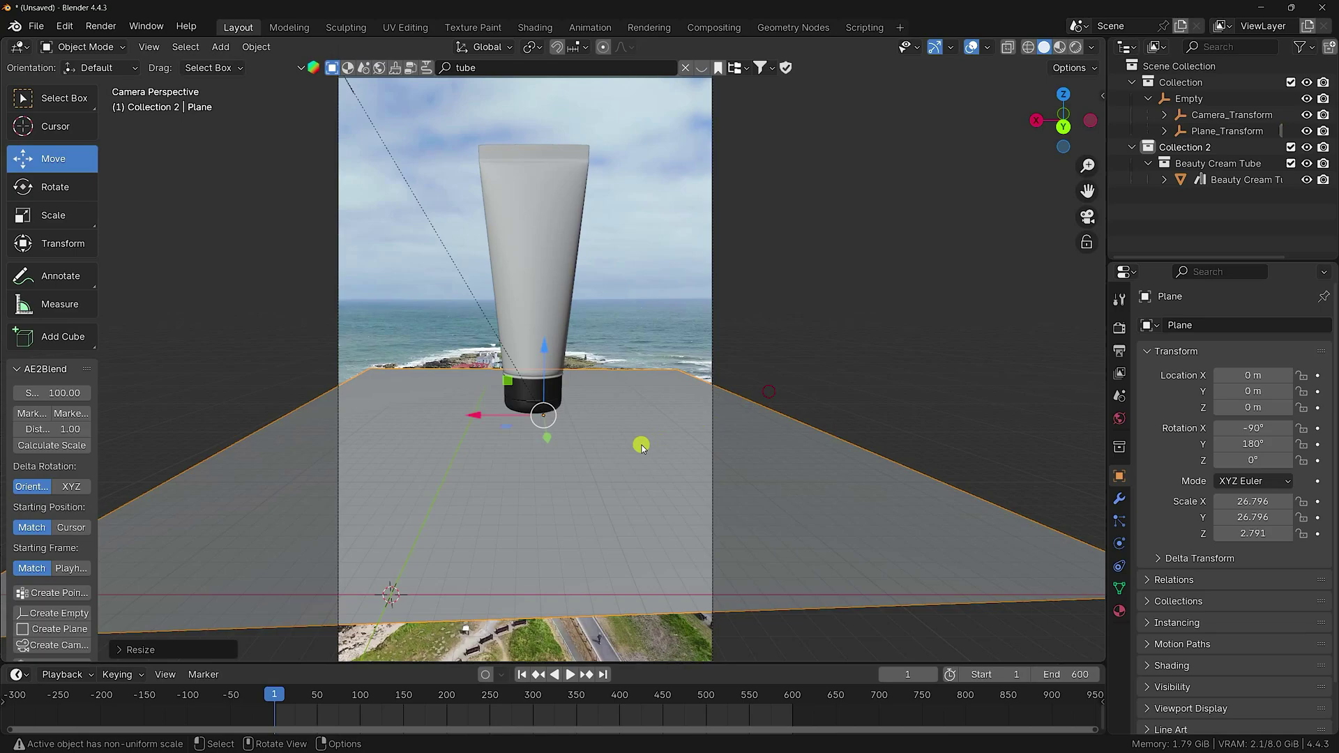
- Play the animation to check the tube's placement, select the cream tube, and stop at frame 166
click(569, 675)
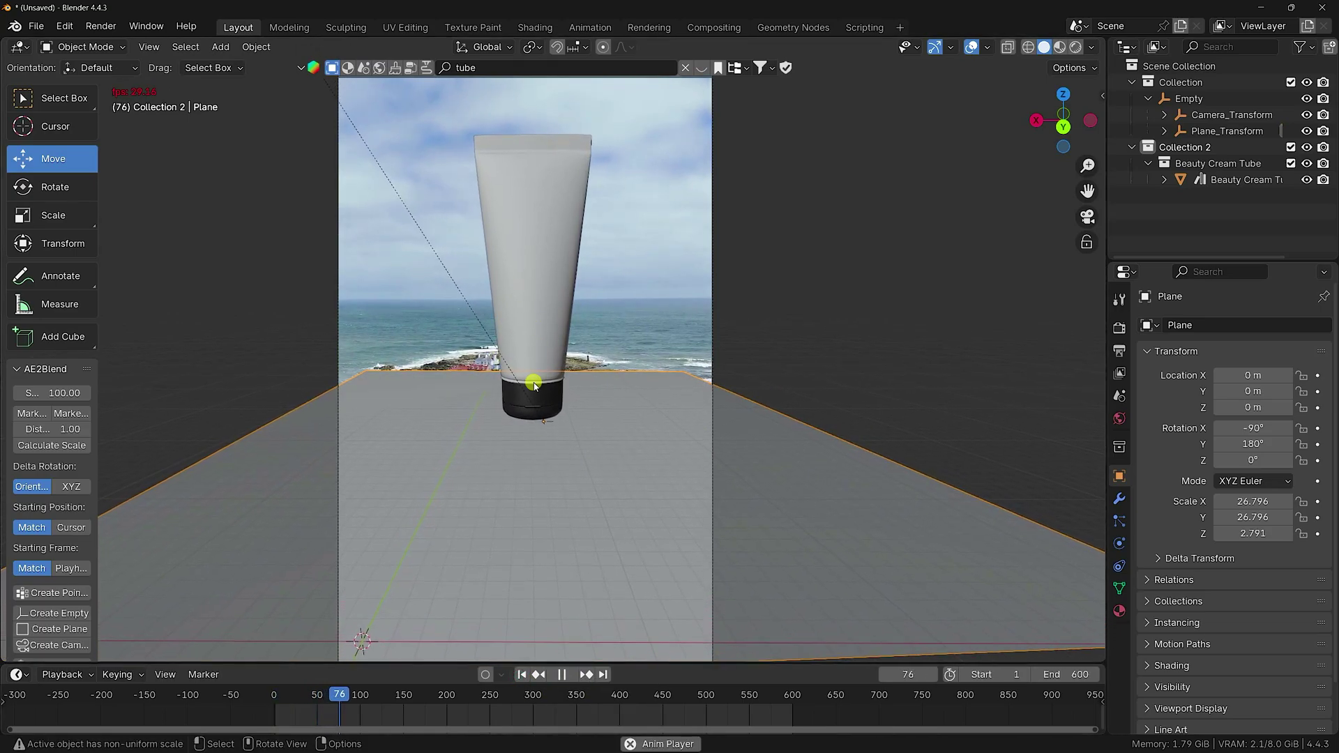
click(1234, 179)
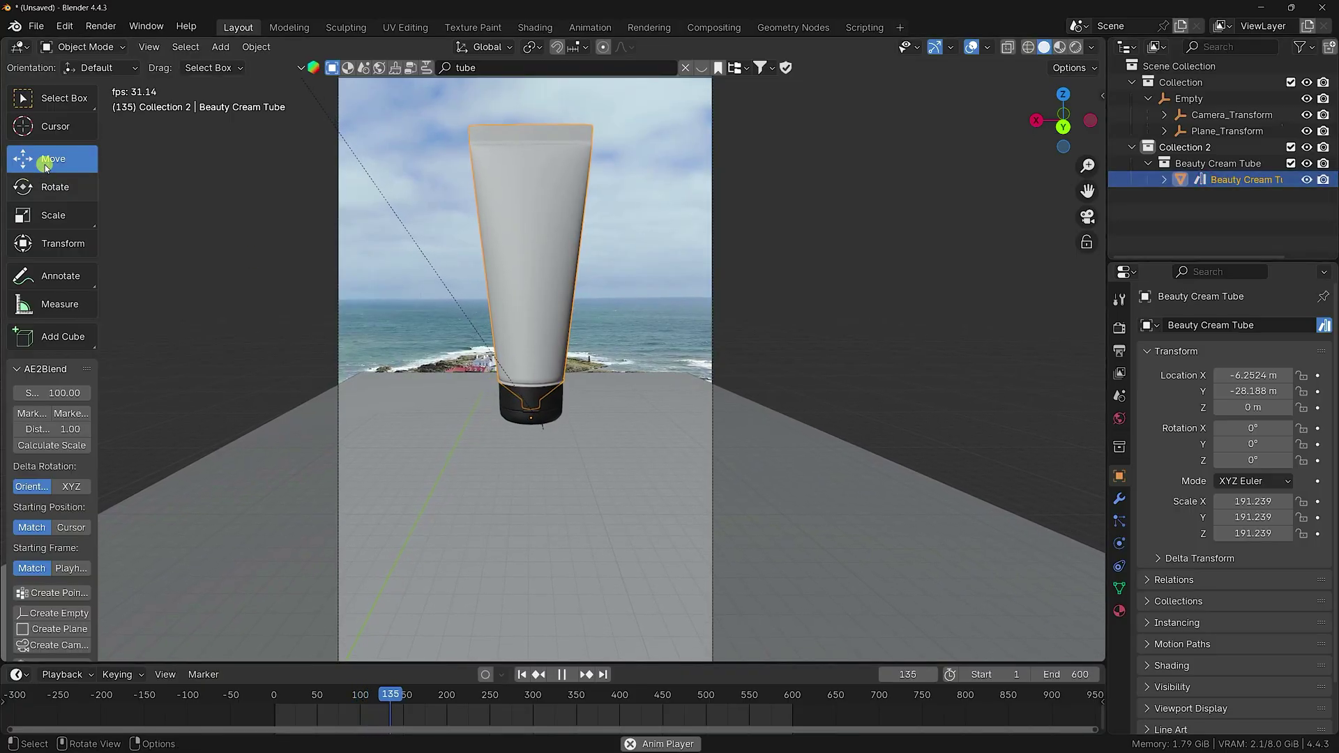
click(560, 675)
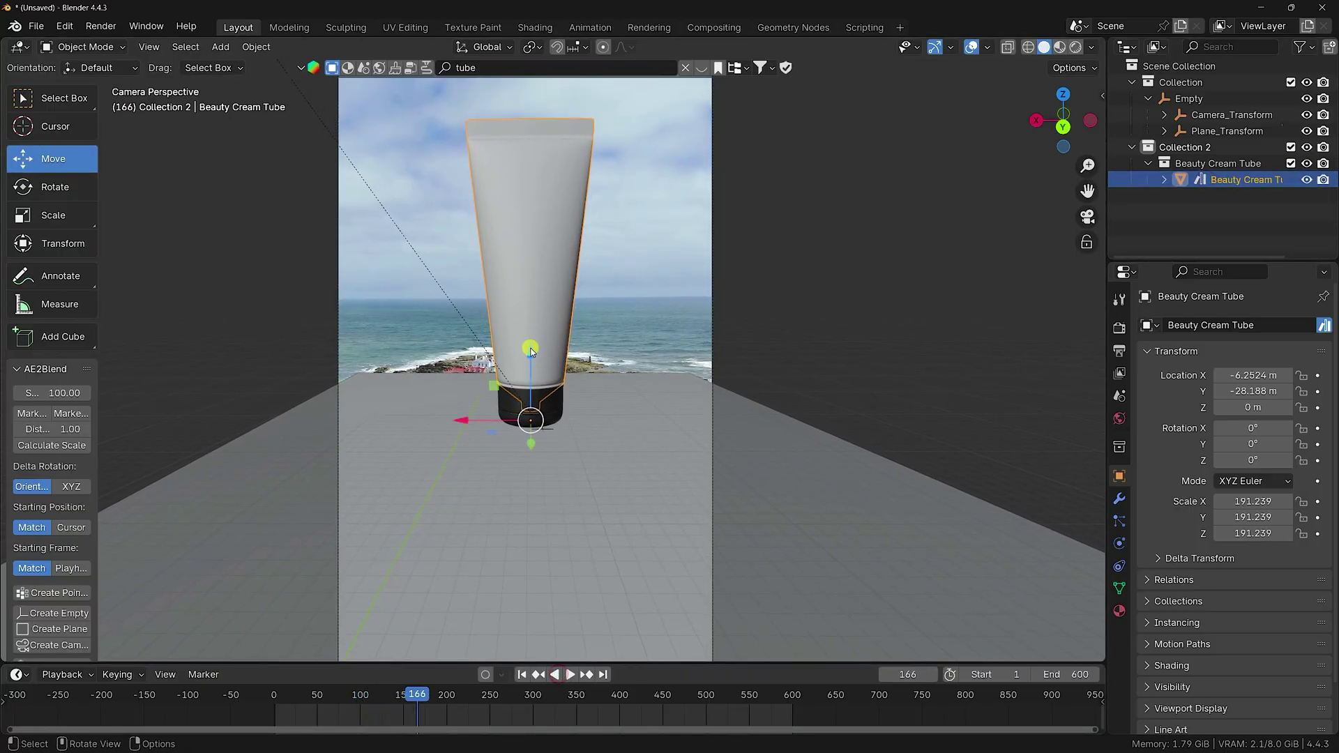
- Raise the cream tube to about 1.55 m on Z, checking it from the front, and return to frame 1
drag(531, 349, 530, 336)
key(KP_1)
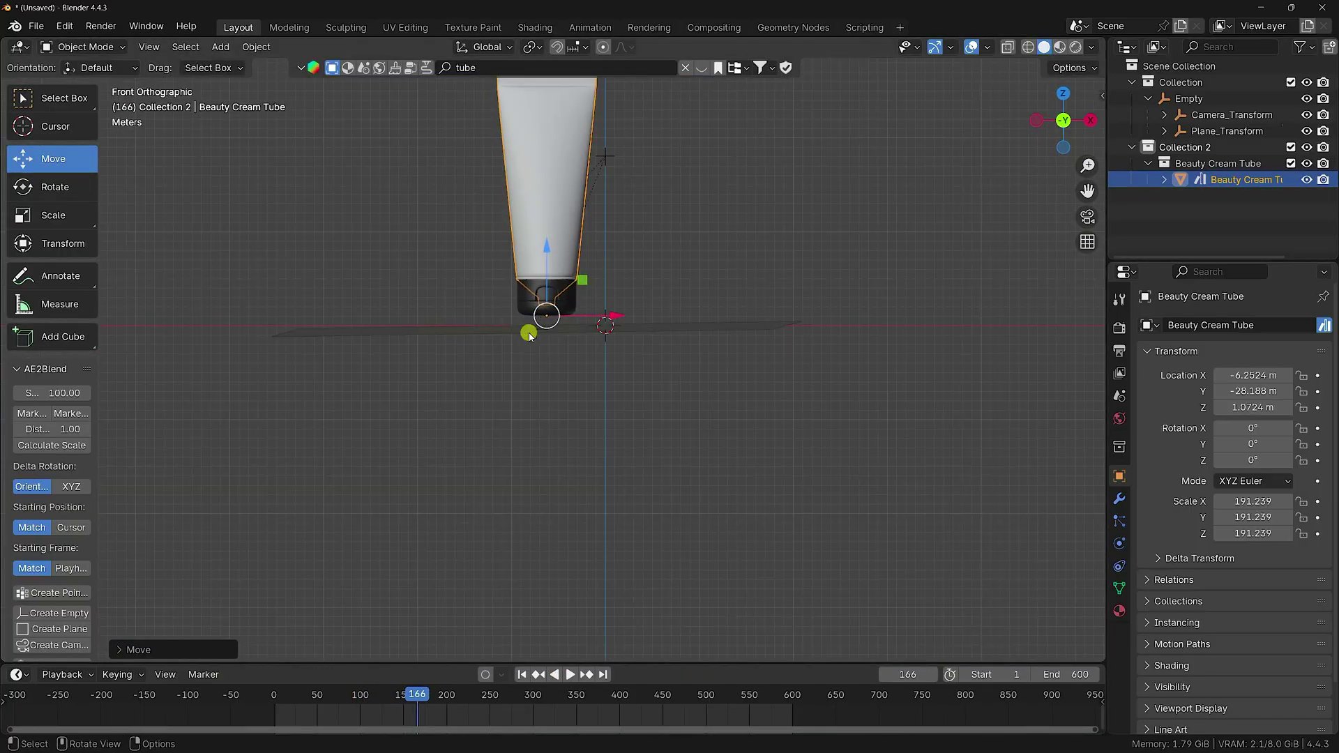
scroll(551, 333, up, 4)
key(KP_0)
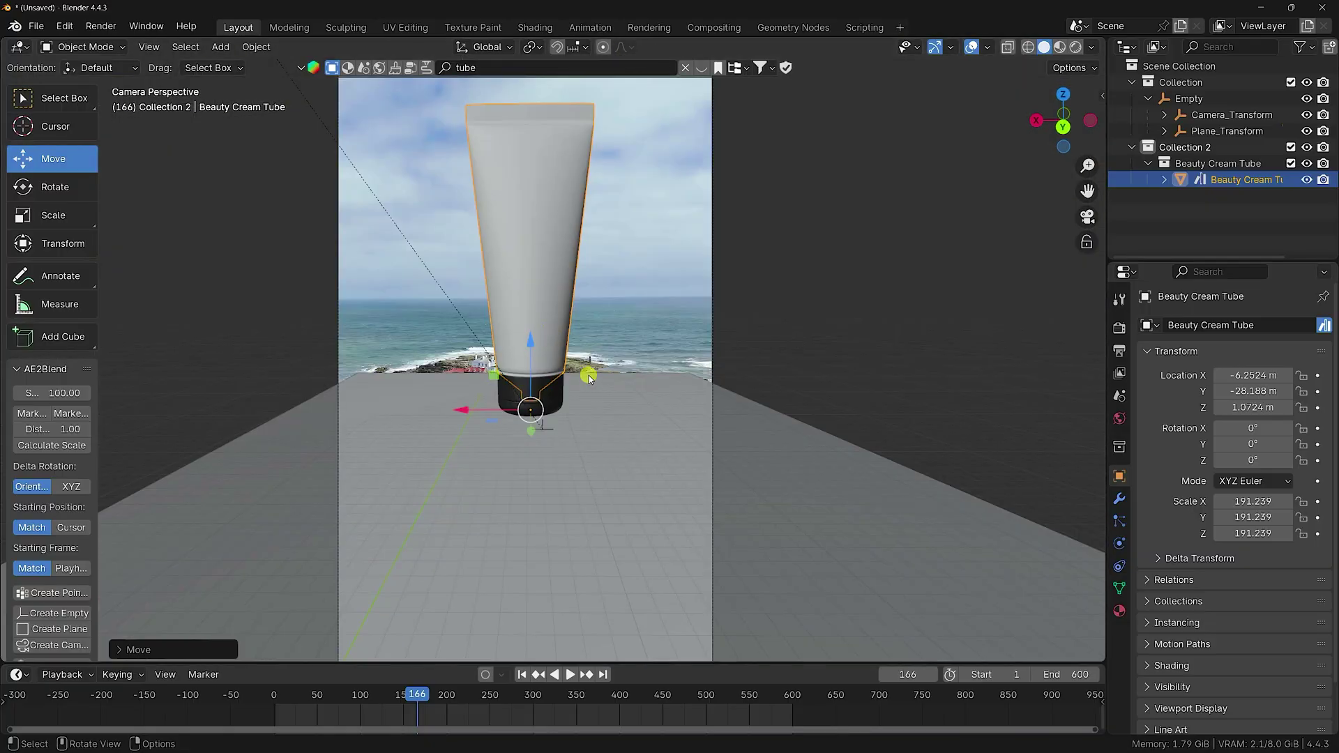
drag(530, 345, 549, 489)
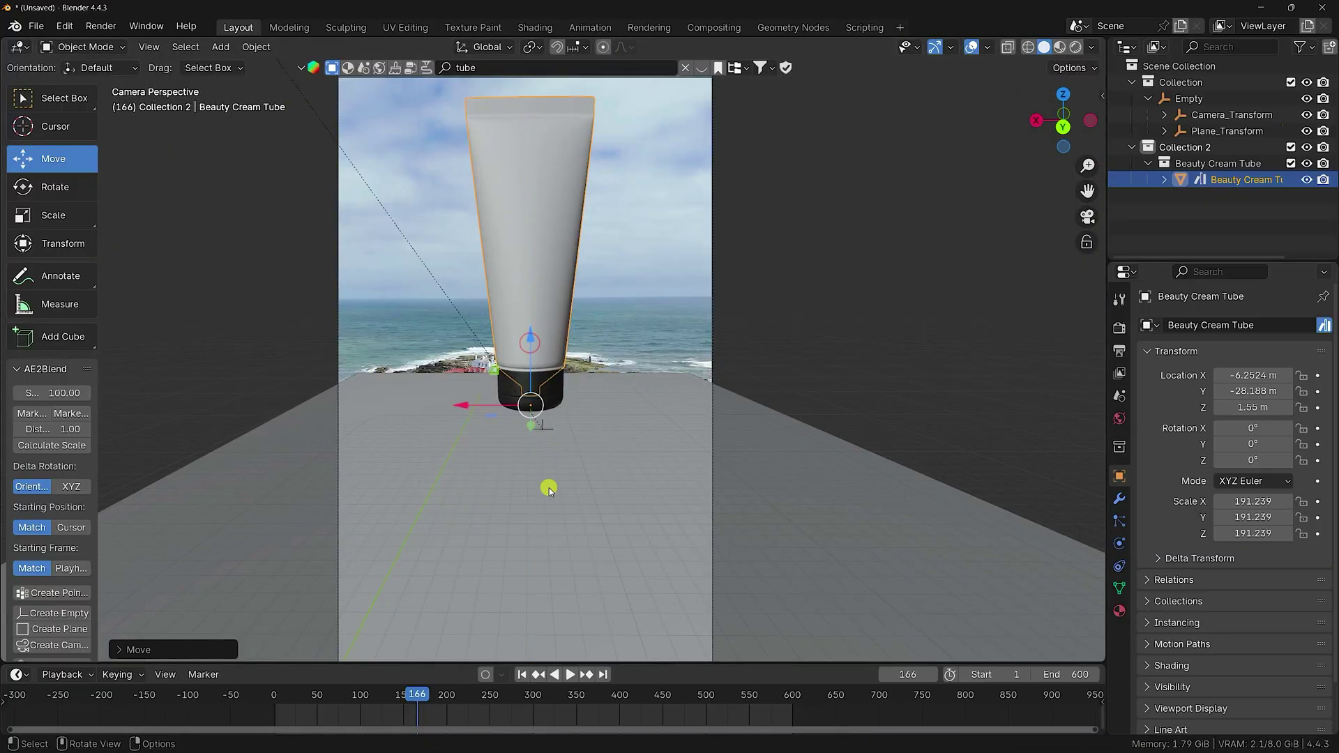
click(522, 674)
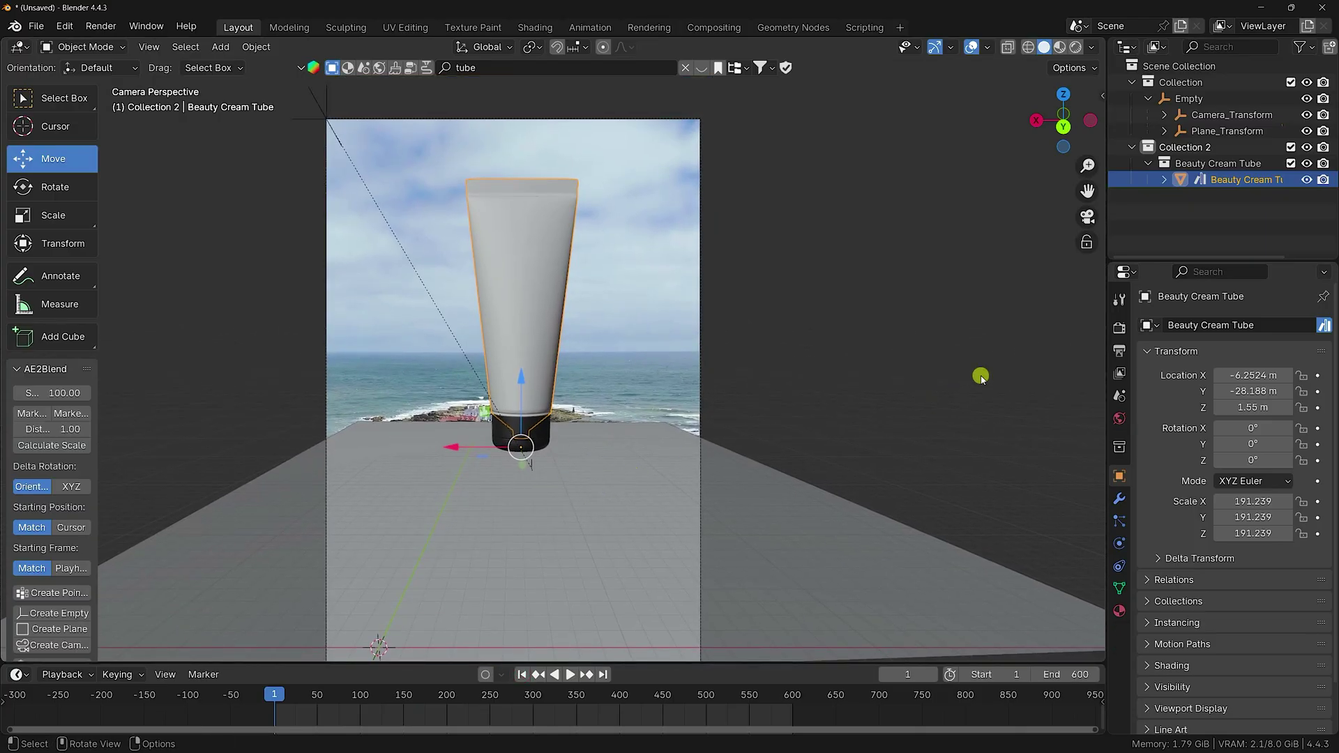
- Set the render engine to Cycles on GPU Compute with 256 maximum render samples
click(1118, 327)
click(1248, 325)
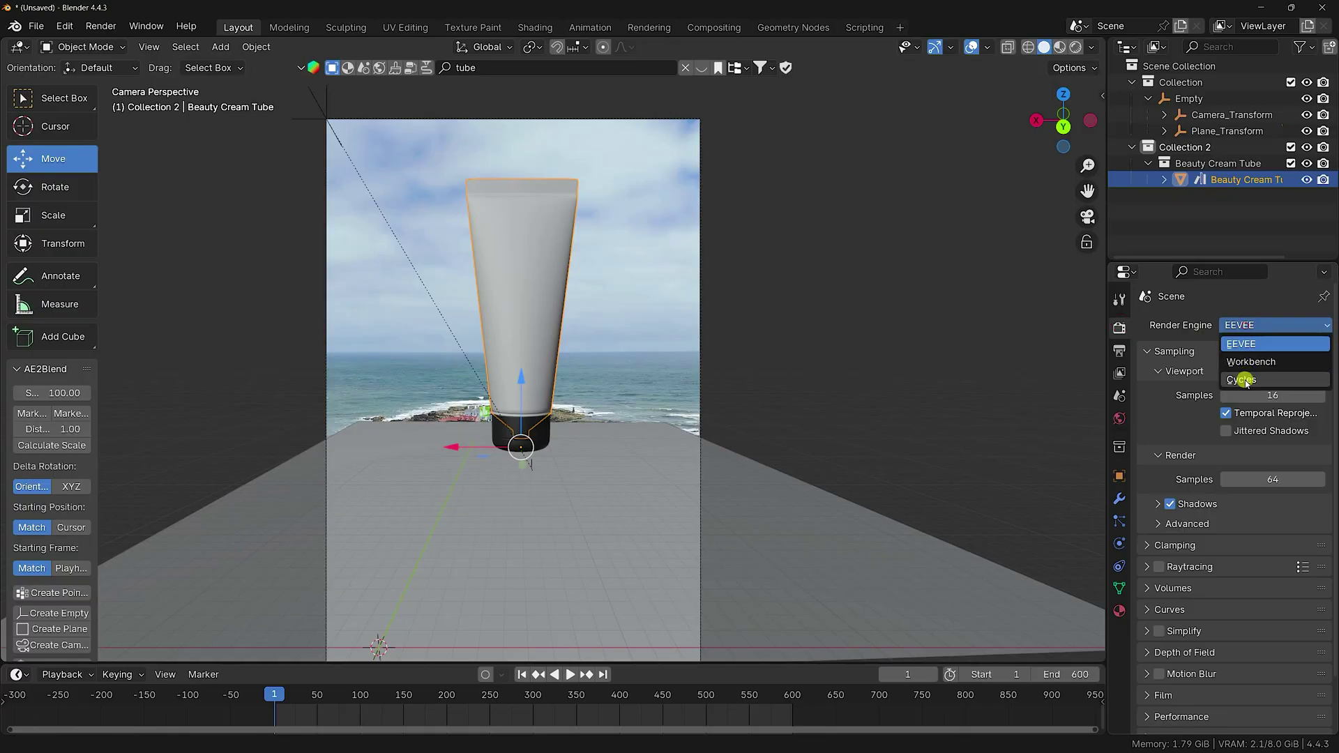
click(1232, 383)
click(1242, 366)
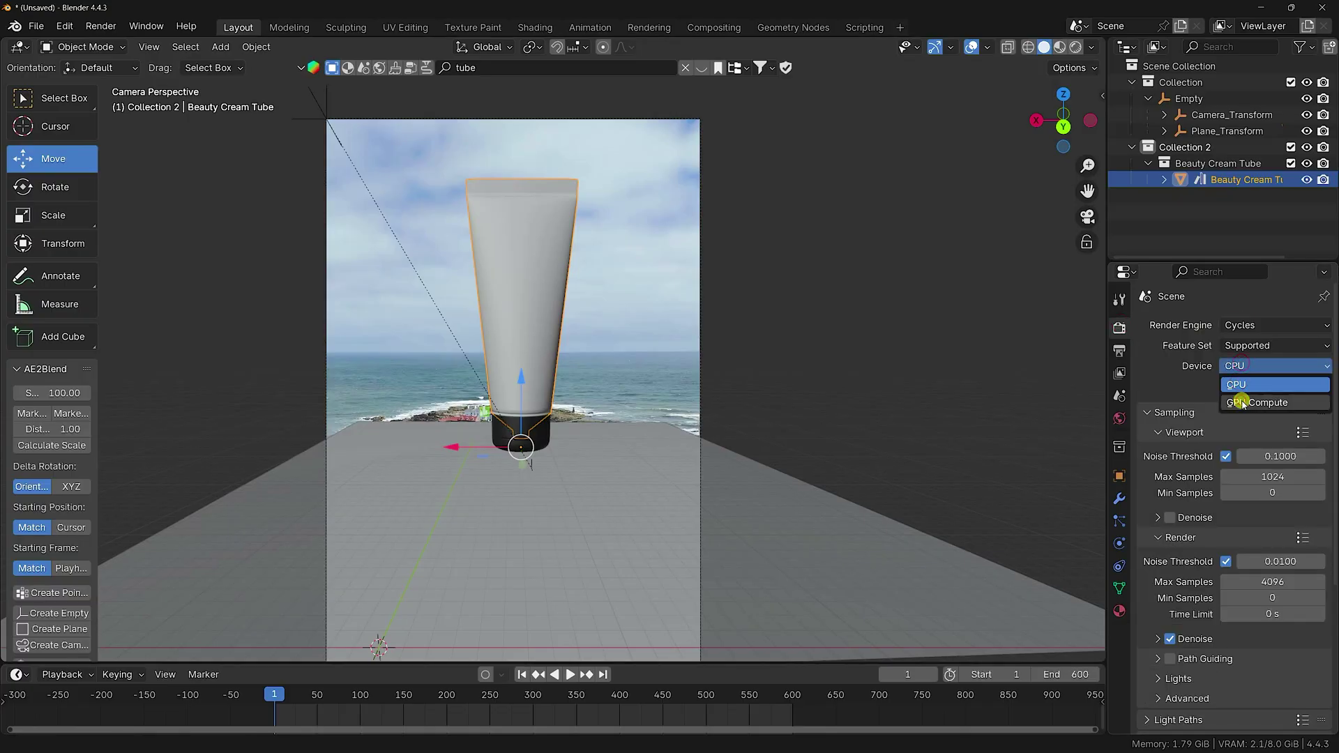
click(1239, 399)
click(1273, 586)
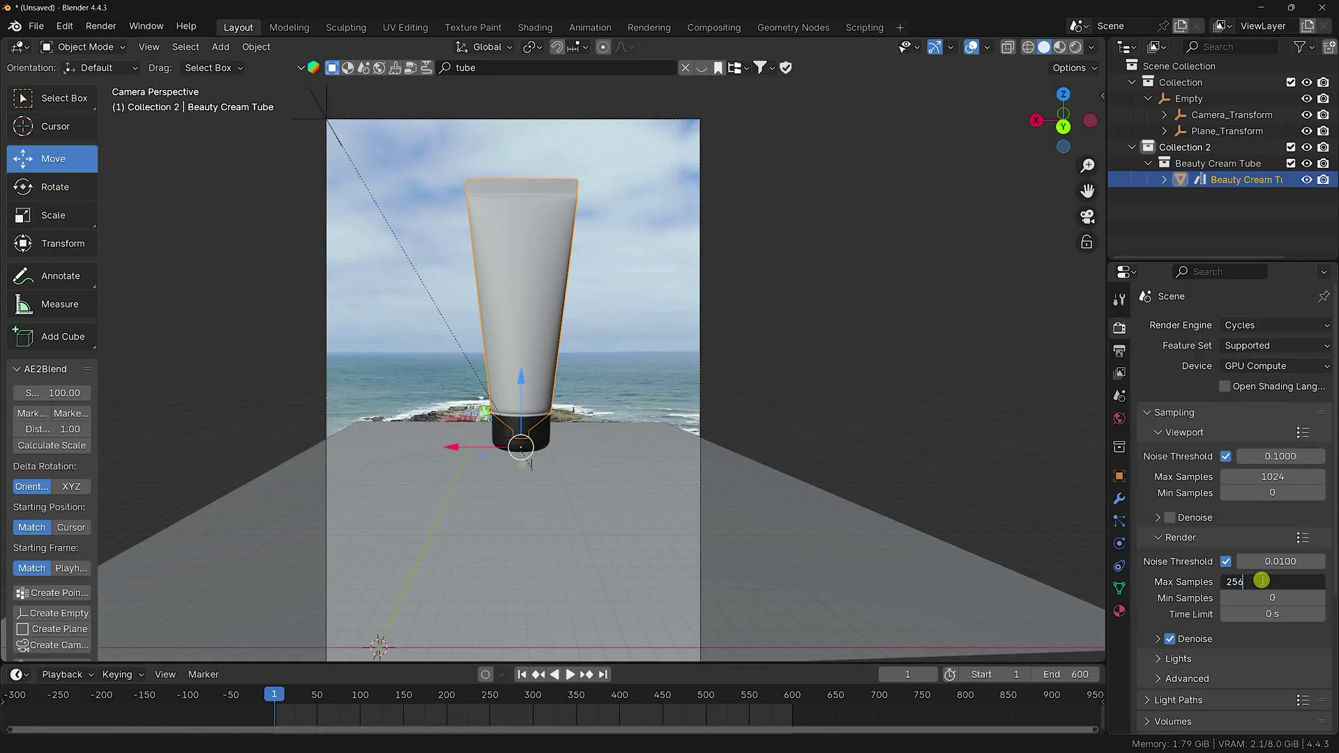
key(Return)
- Enable the transparent film background in the render settings
scroll(1203, 572, down, 5)
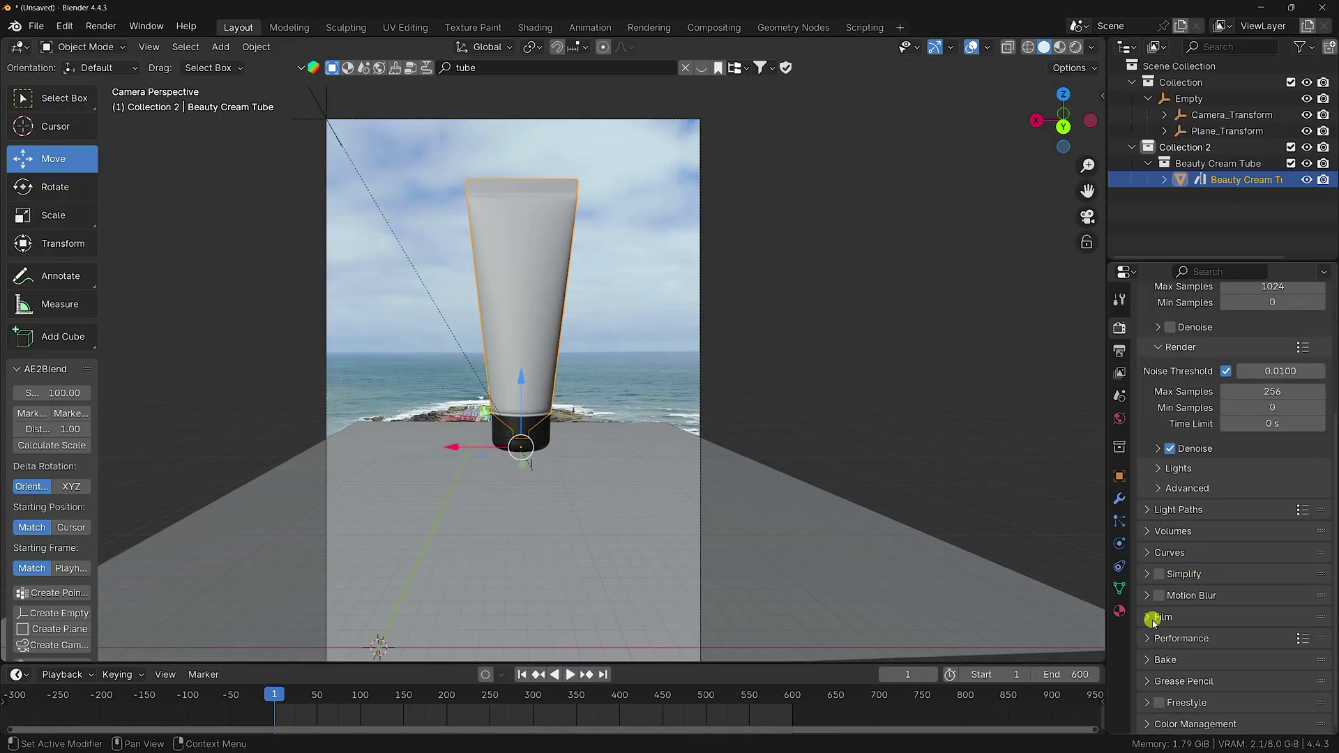
click(1152, 618)
scroll(1164, 599, down, 5)
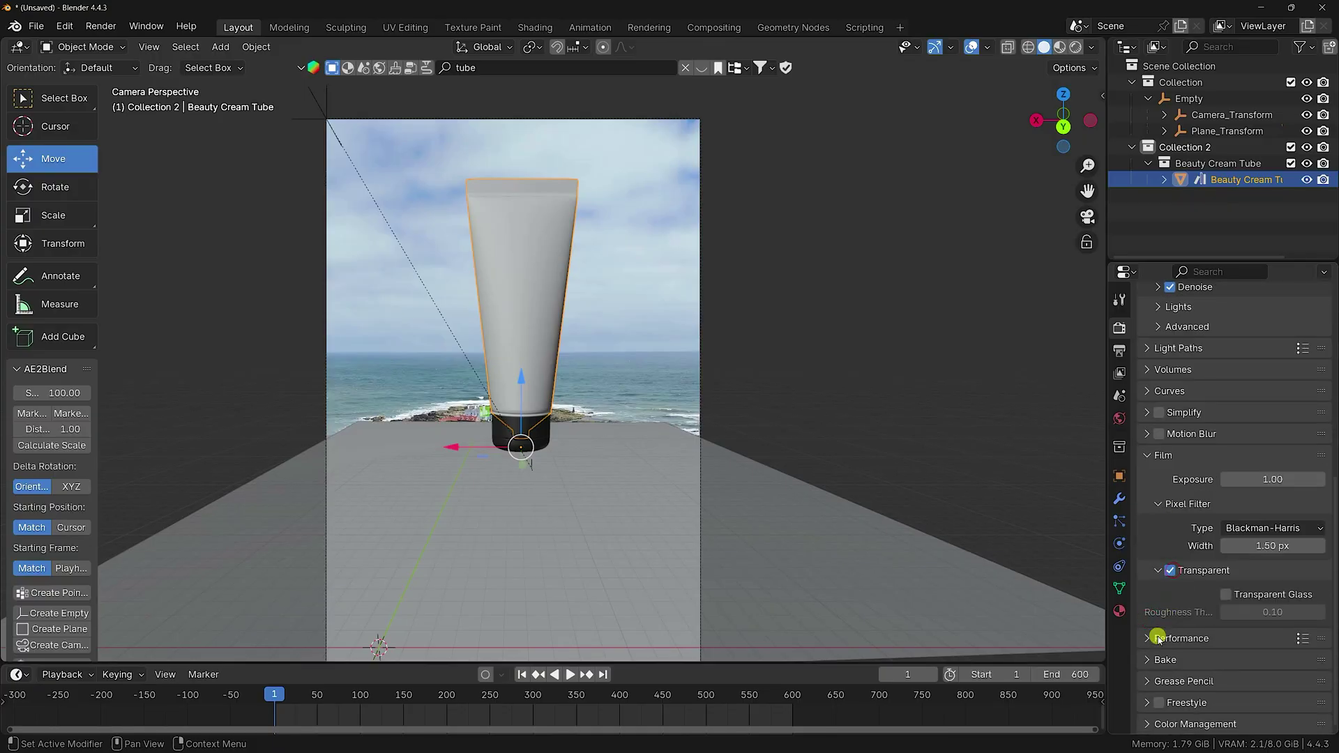
- Change the view transform in the color management settings and review the output resolution and frame rate
click(1156, 724)
scroll(1191, 702, down, 6)
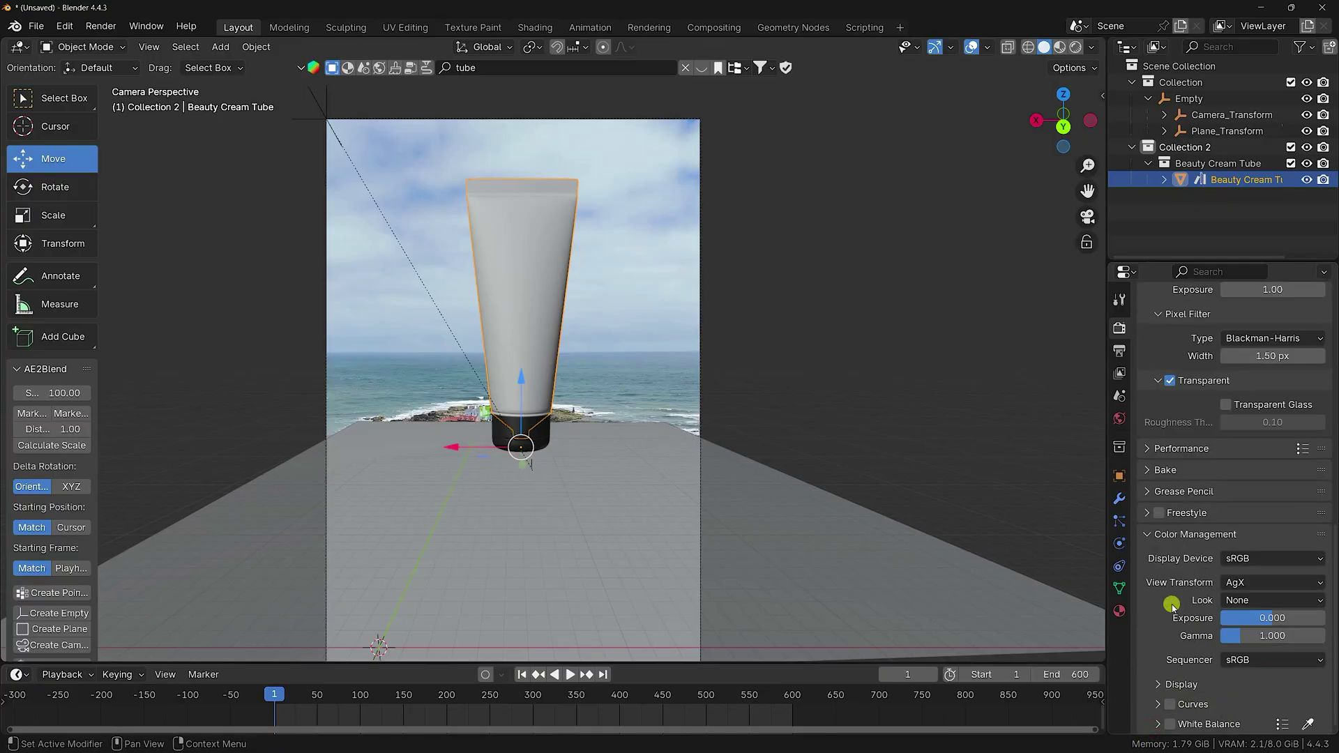
click(1248, 582)
click(1213, 601)
click(1120, 350)
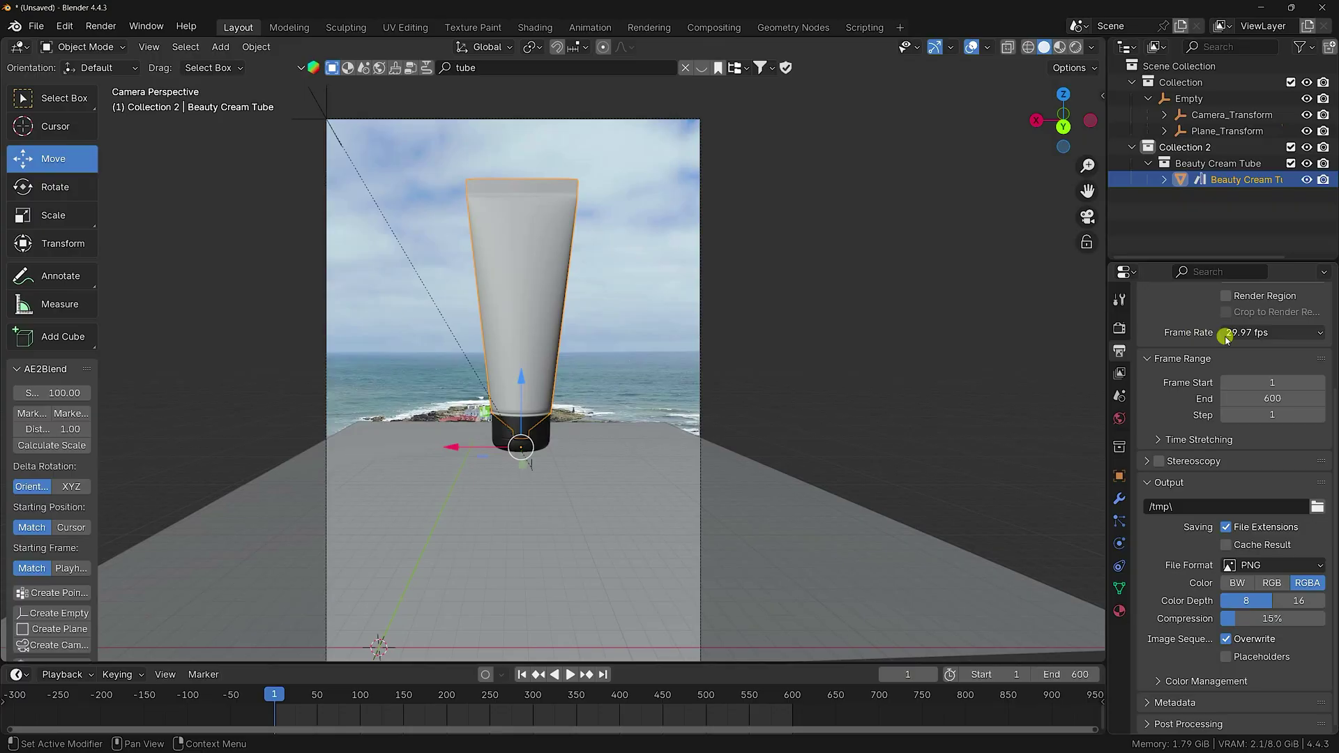
scroll(1226, 337, up, 4)
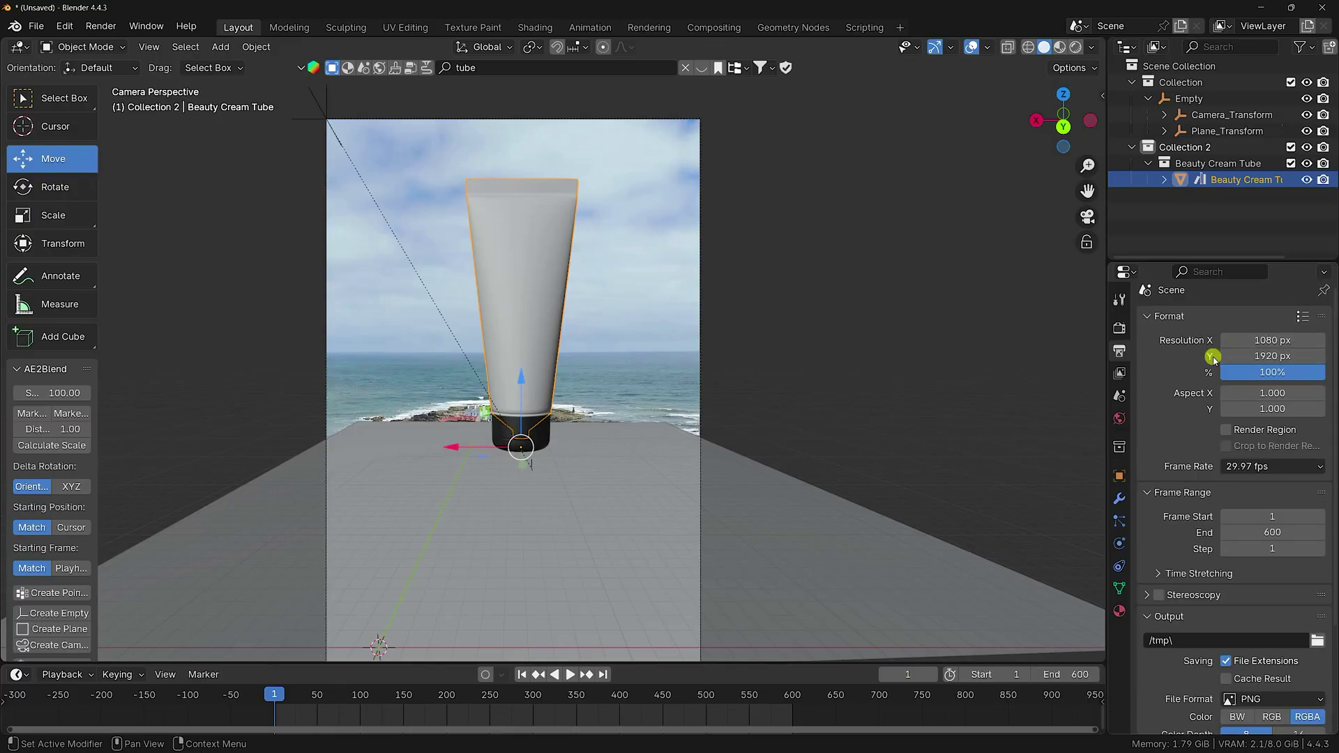
- Light the world with an Environment Texture using canary_wharf_4k.exr at a strength of 1.5
click(1119, 421)
click(1220, 426)
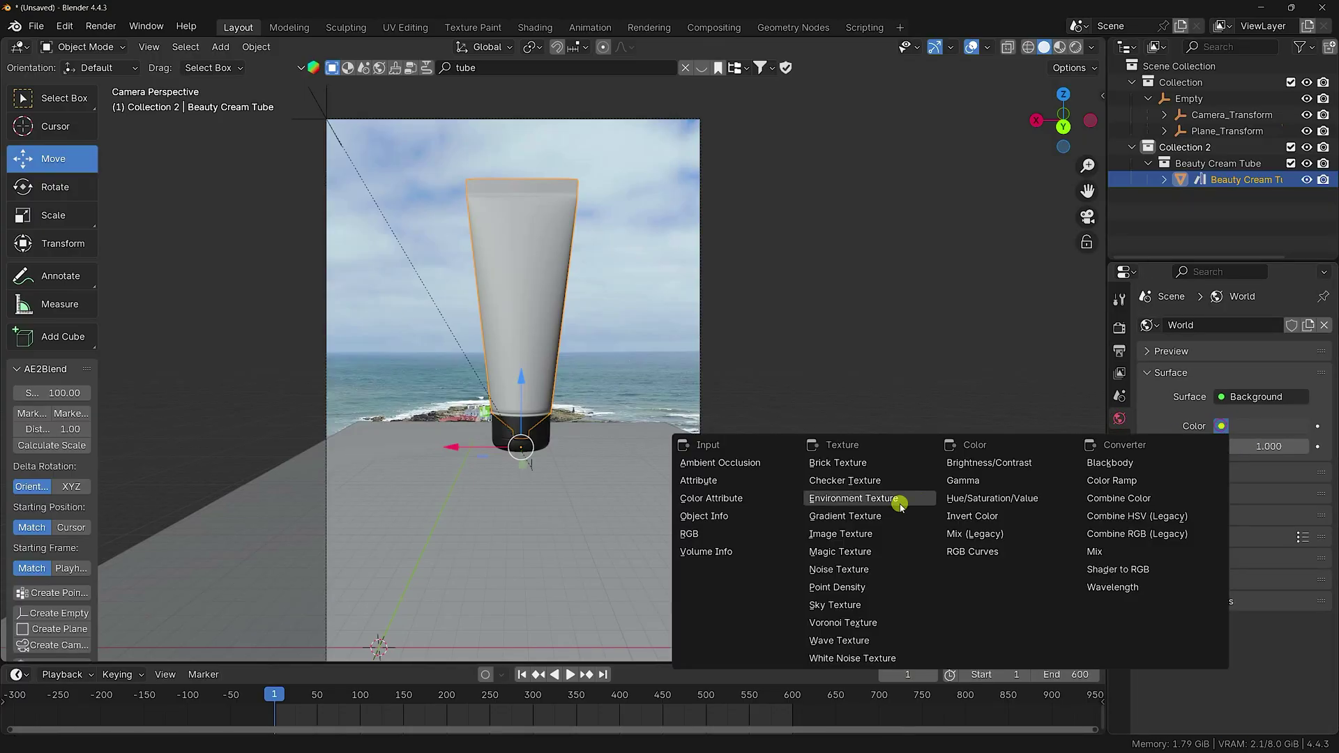
click(858, 496)
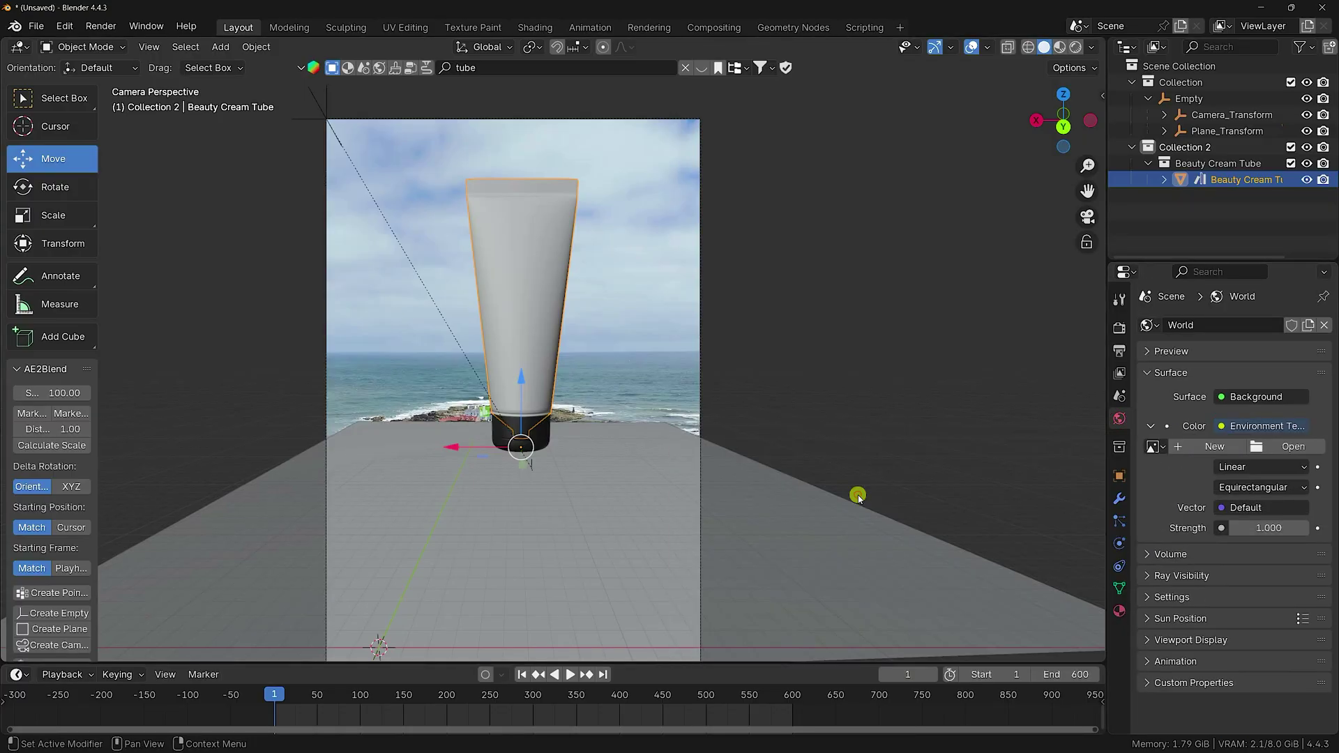
click(1288, 444)
click(584, 366)
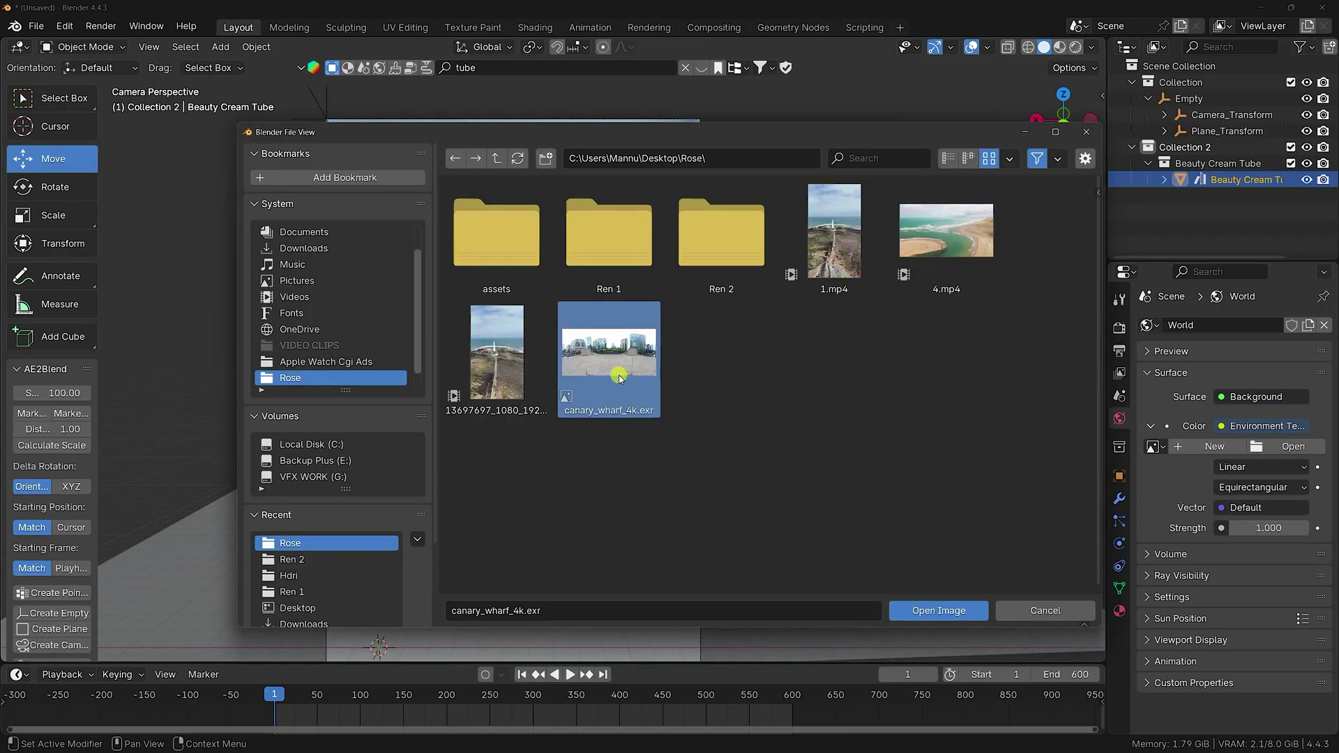
click(939, 610)
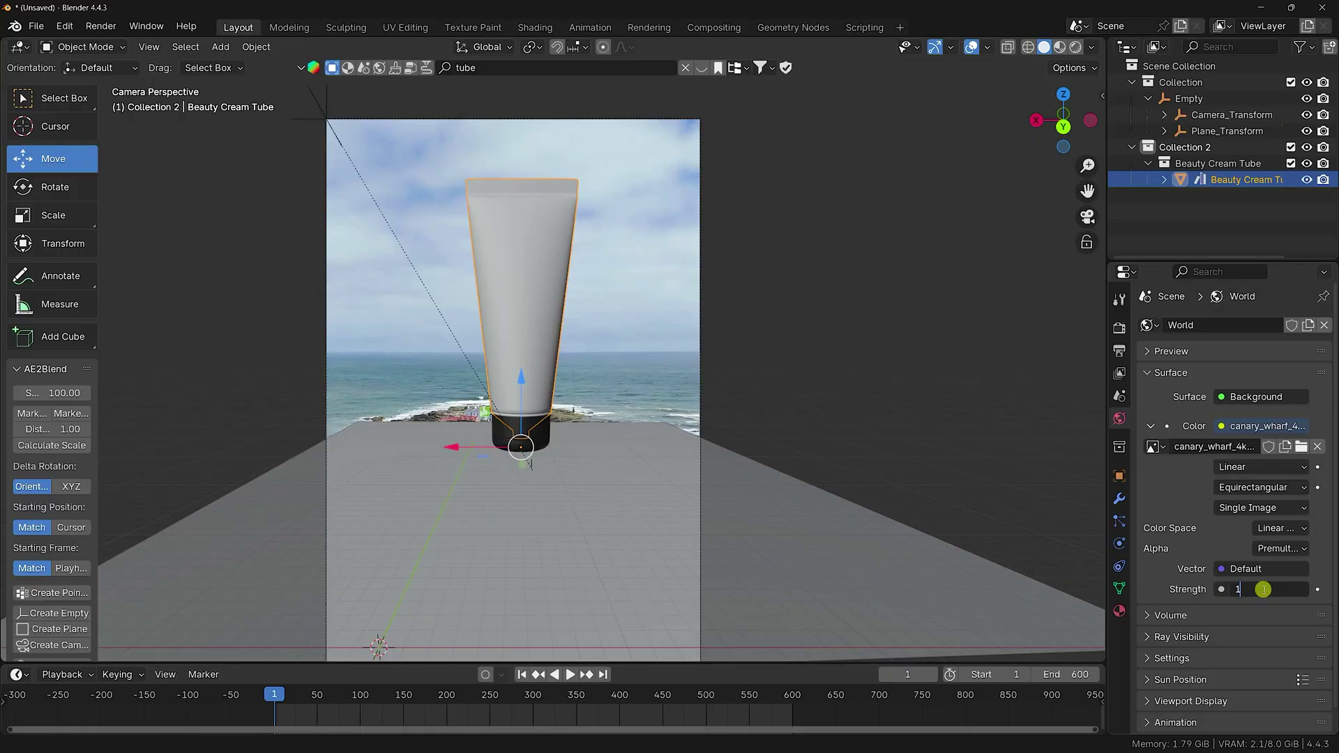
key(Return)
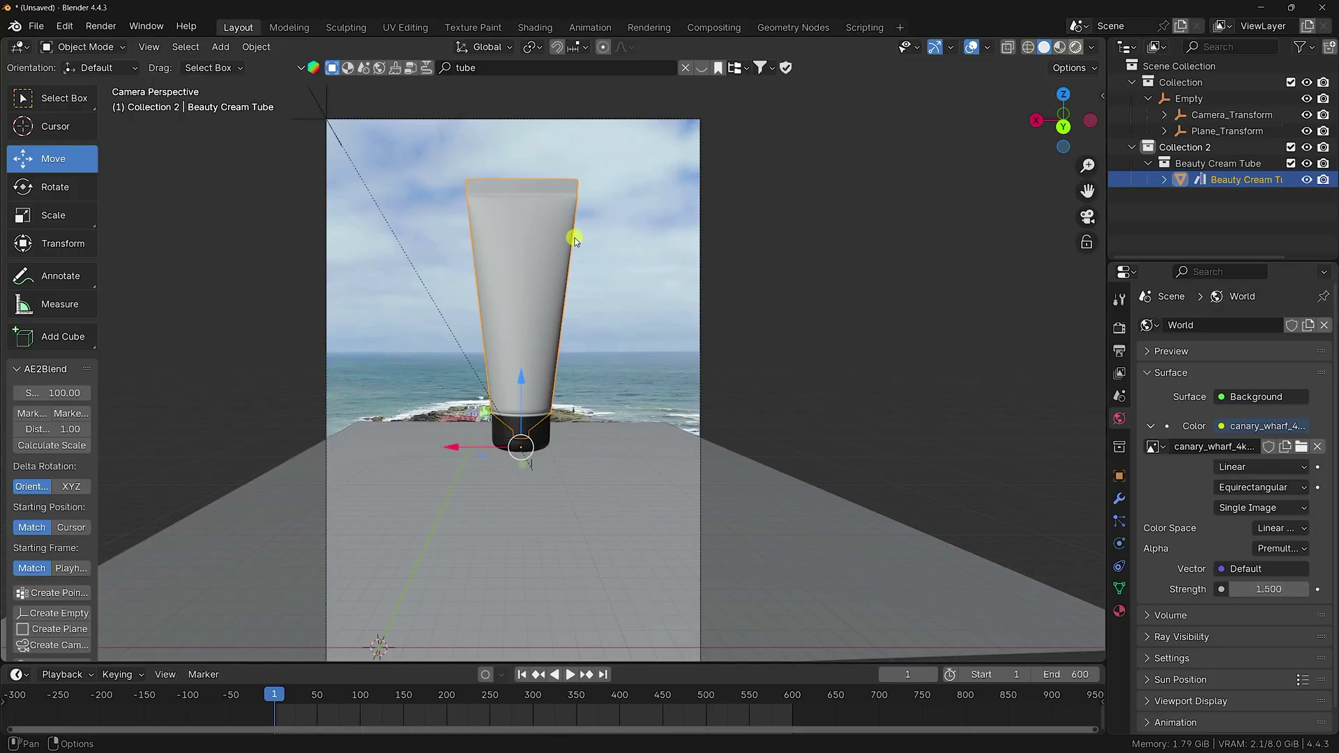
- Switch the viewport to rendered shading and keyframe the cream tube's Z rotation at 21° on frame 1
key(z)
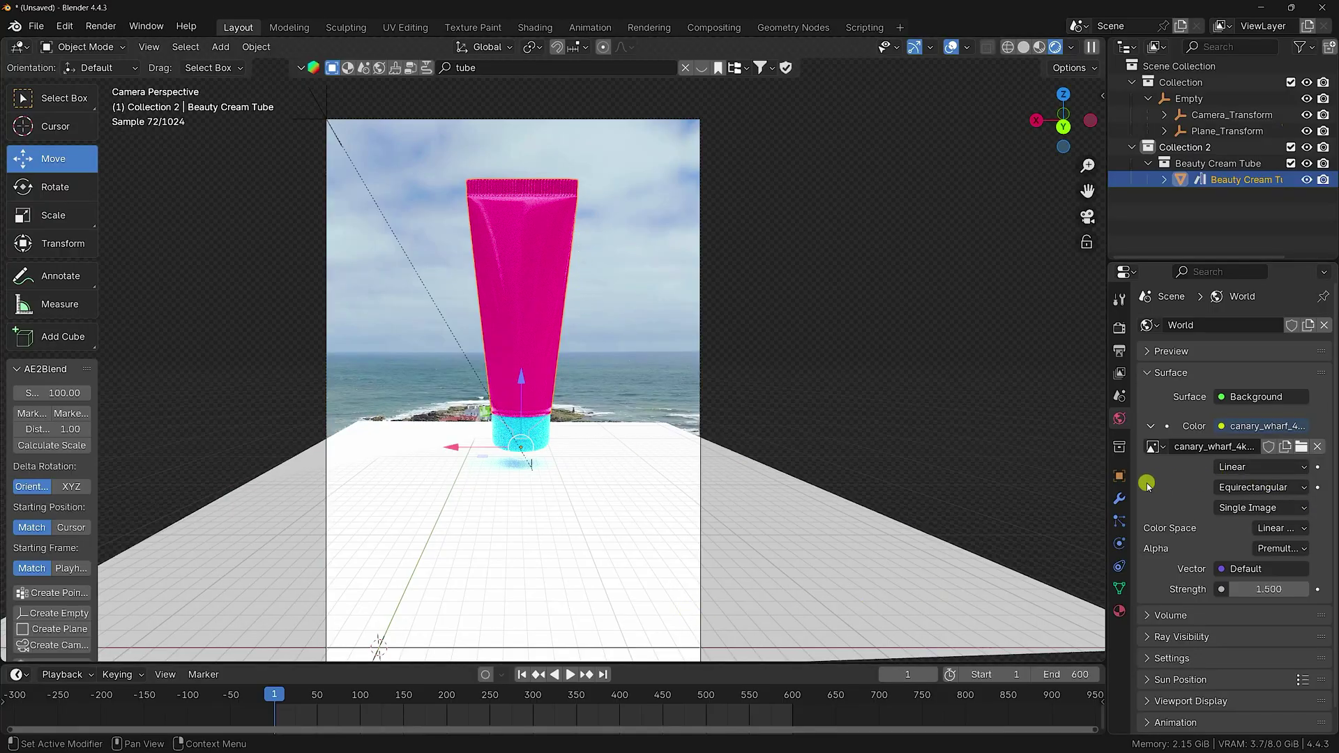
click(1119, 476)
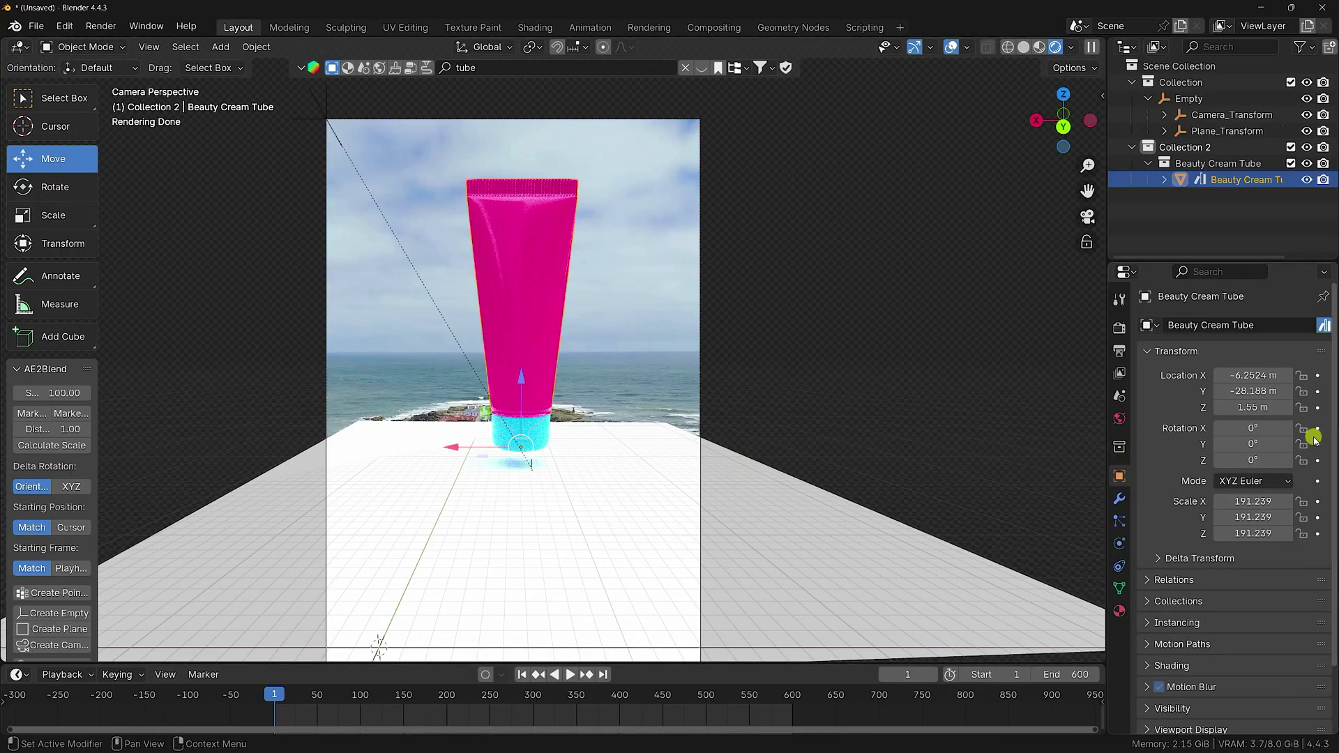
drag(1255, 460, 213, 483)
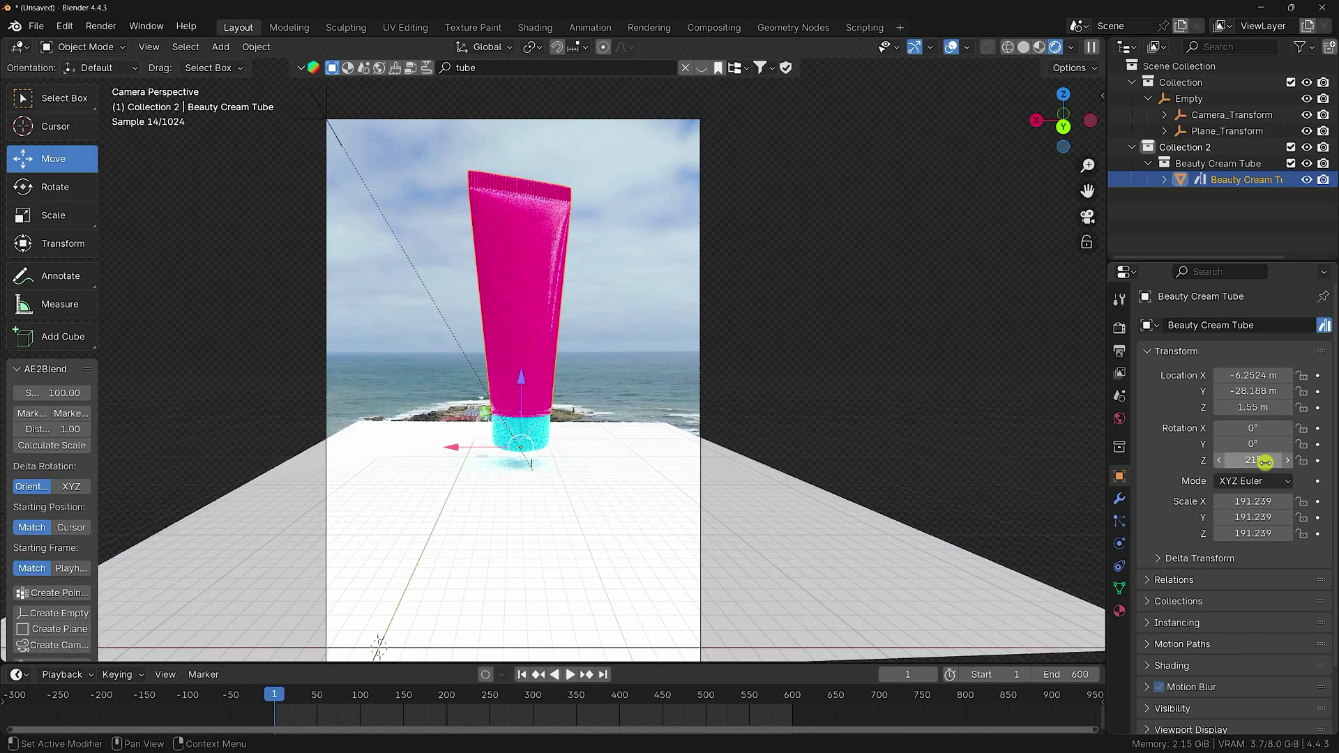
key(i)
- Keyframe the tube's Z rotation at 720° on frame 600 and play the spin from the first frame
click(604, 674)
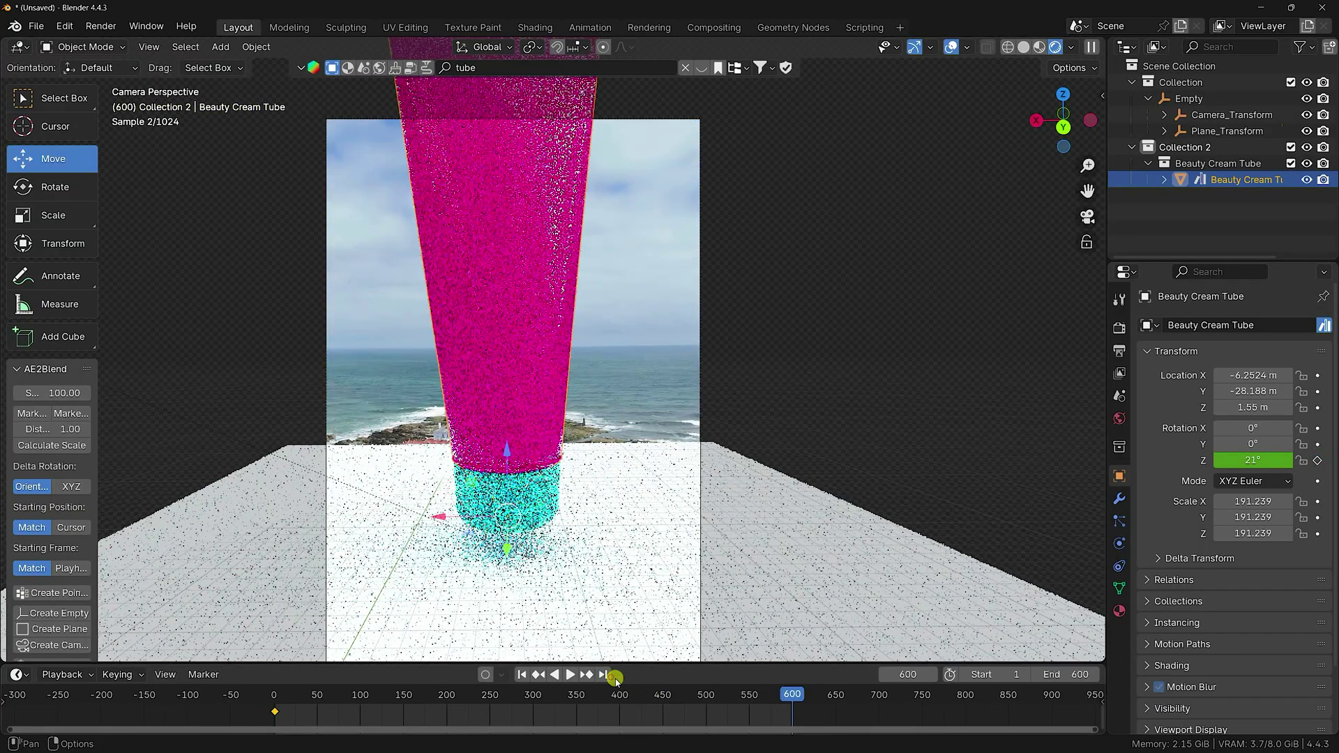
double_click(1254, 460)
text(720)
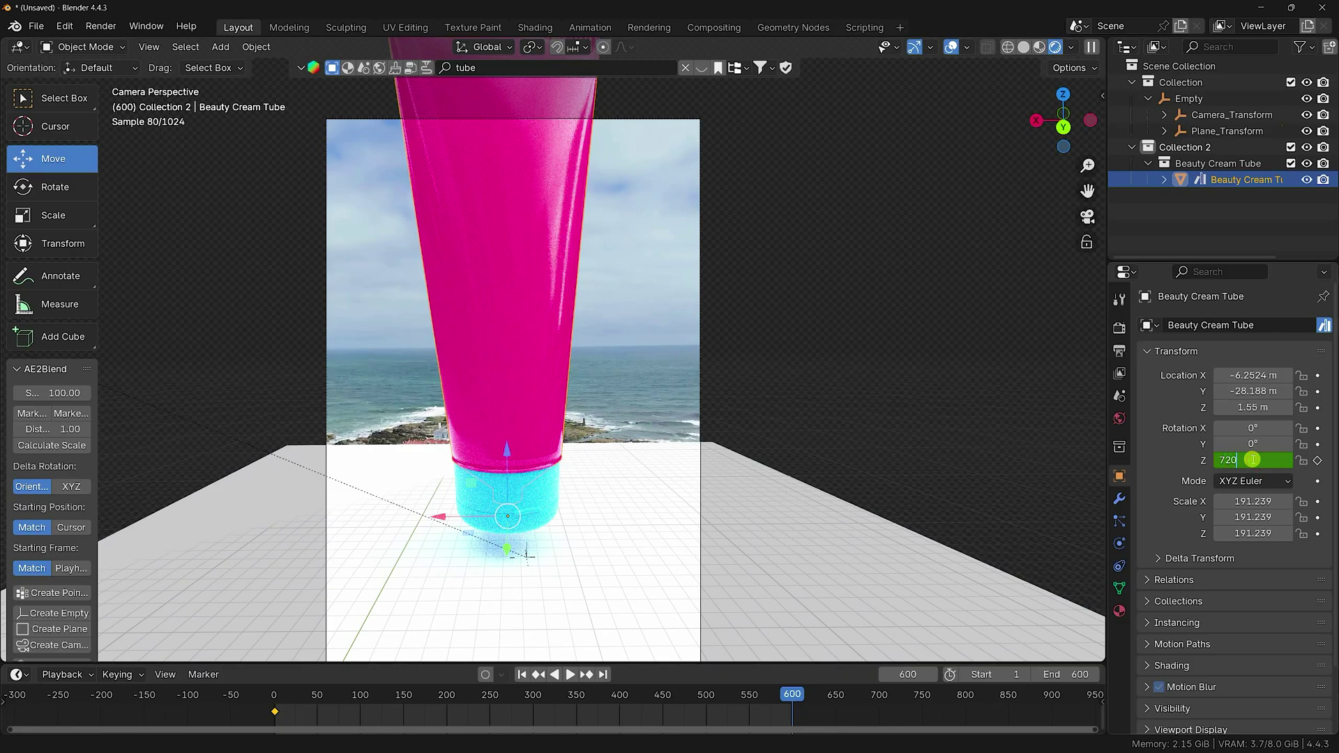
key(Return)
key(i)
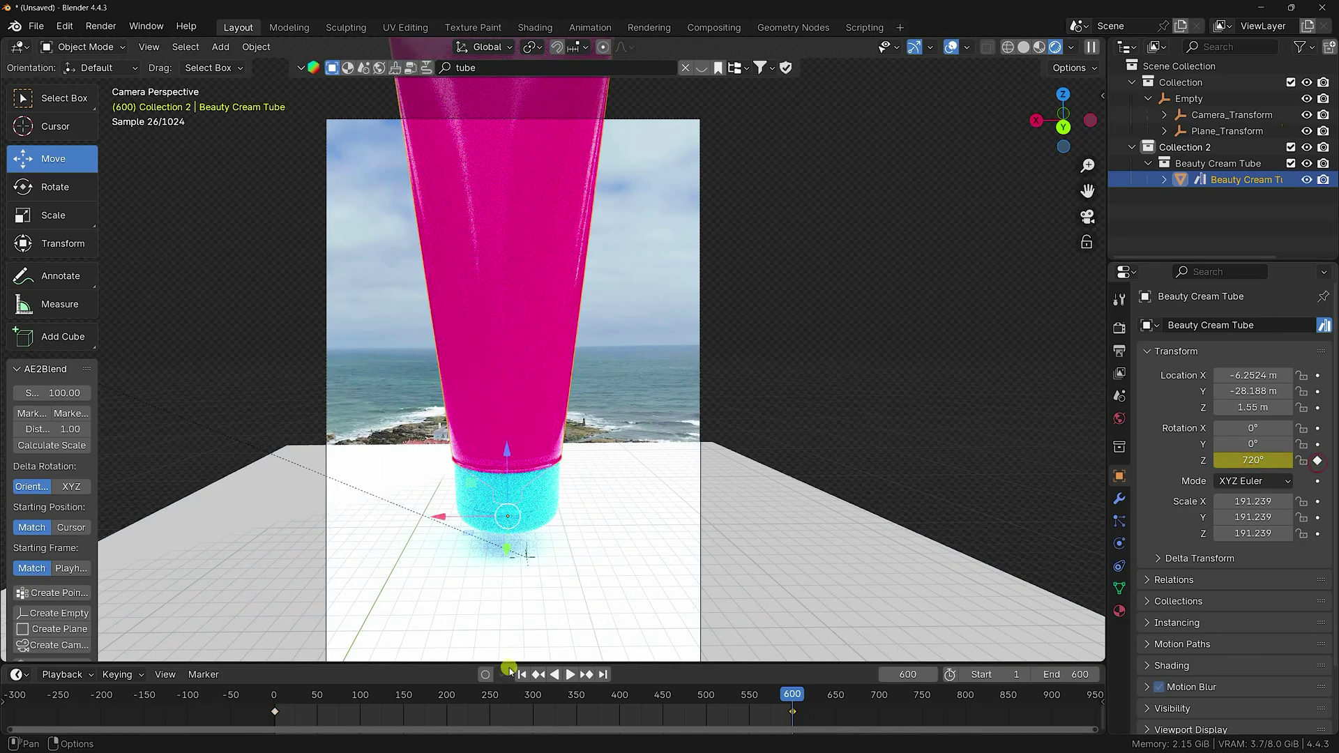
click(522, 674)
click(571, 674)
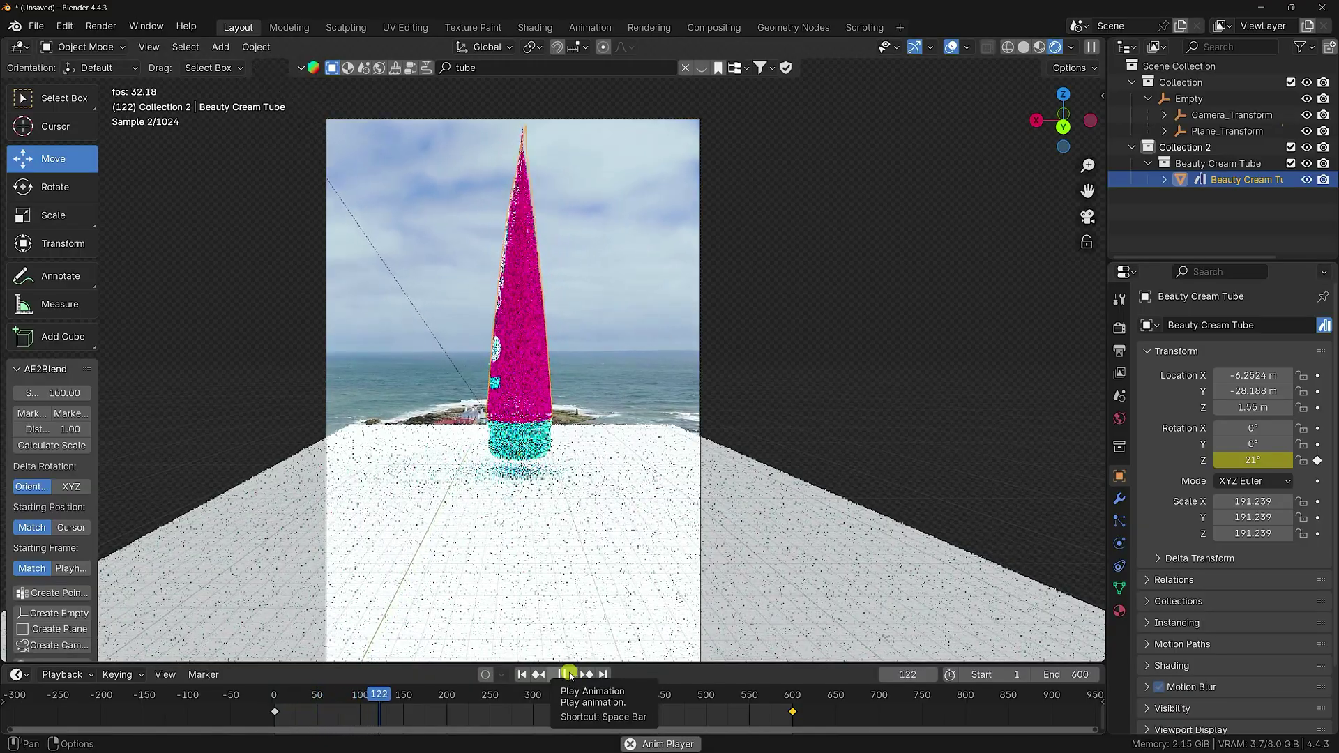
click(568, 674)
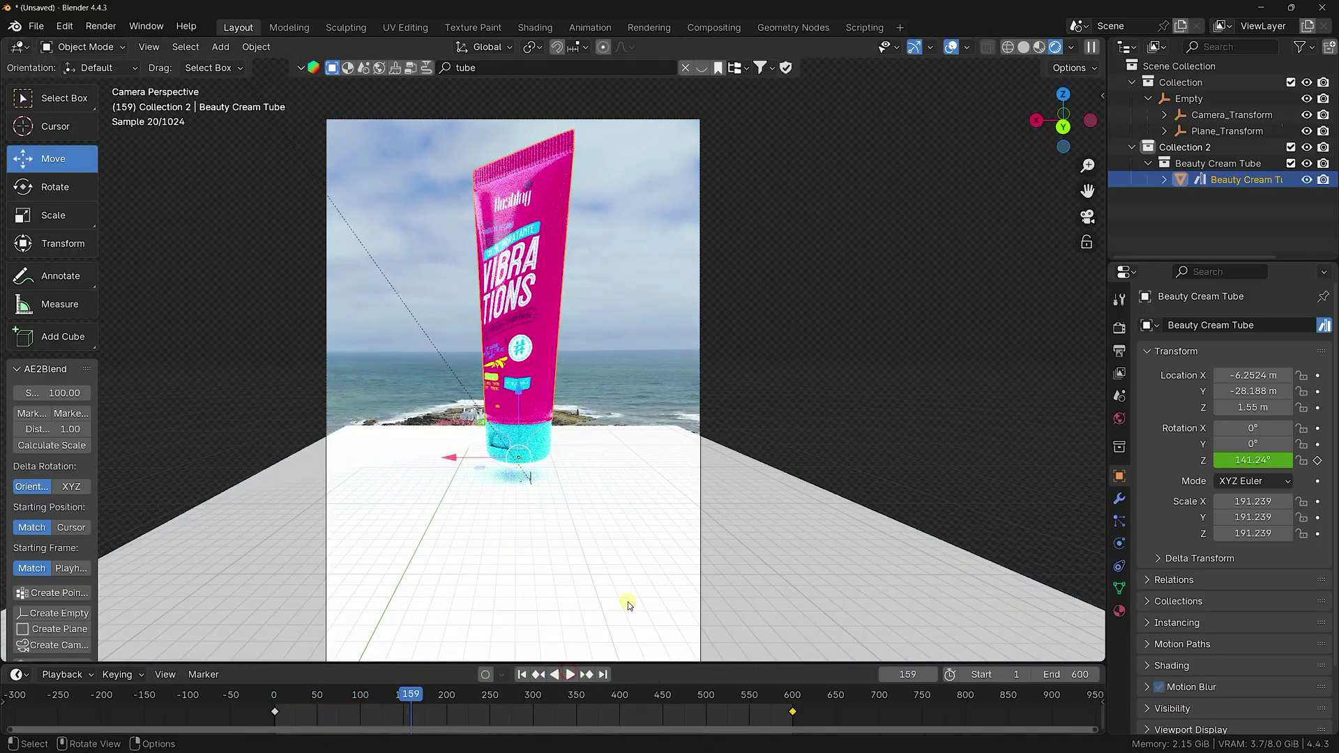
- Turn the ground plane under the tube into a shadow catcher in its visibility settings
click(684, 513)
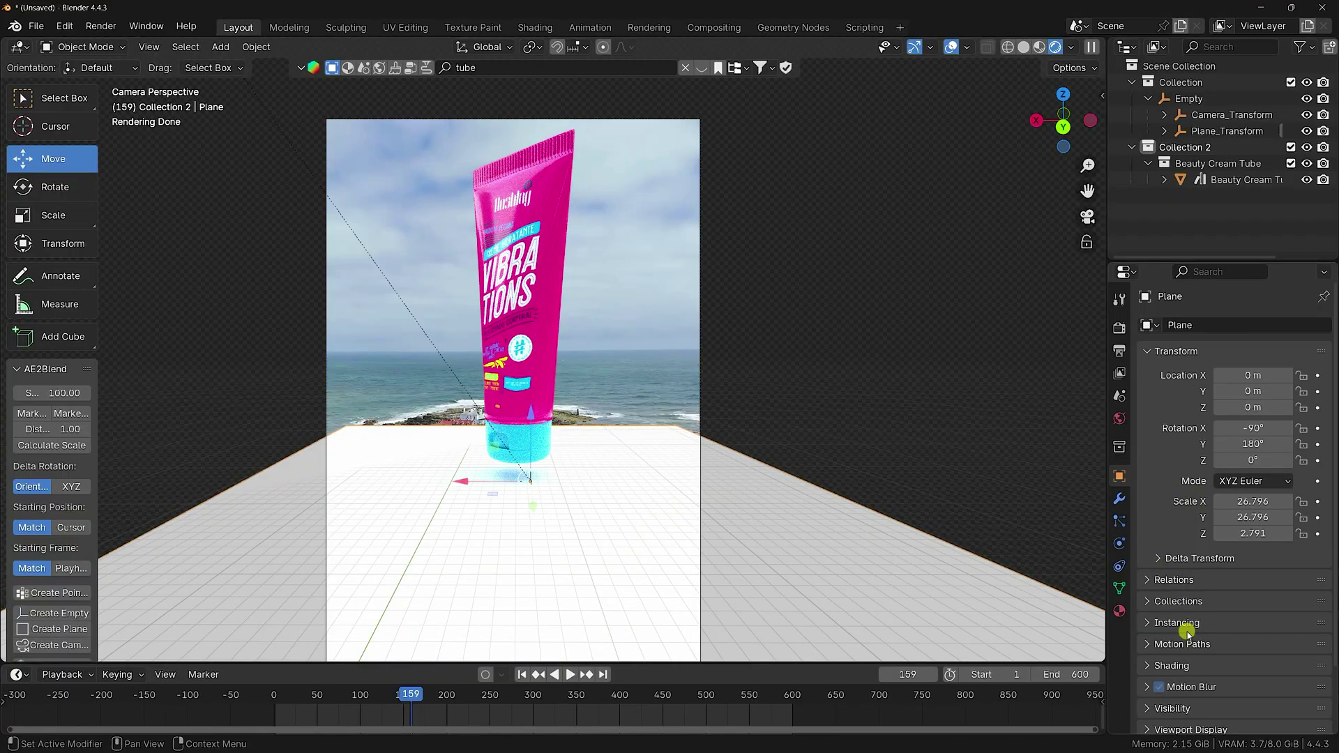
scroll(1186, 631, down, 3)
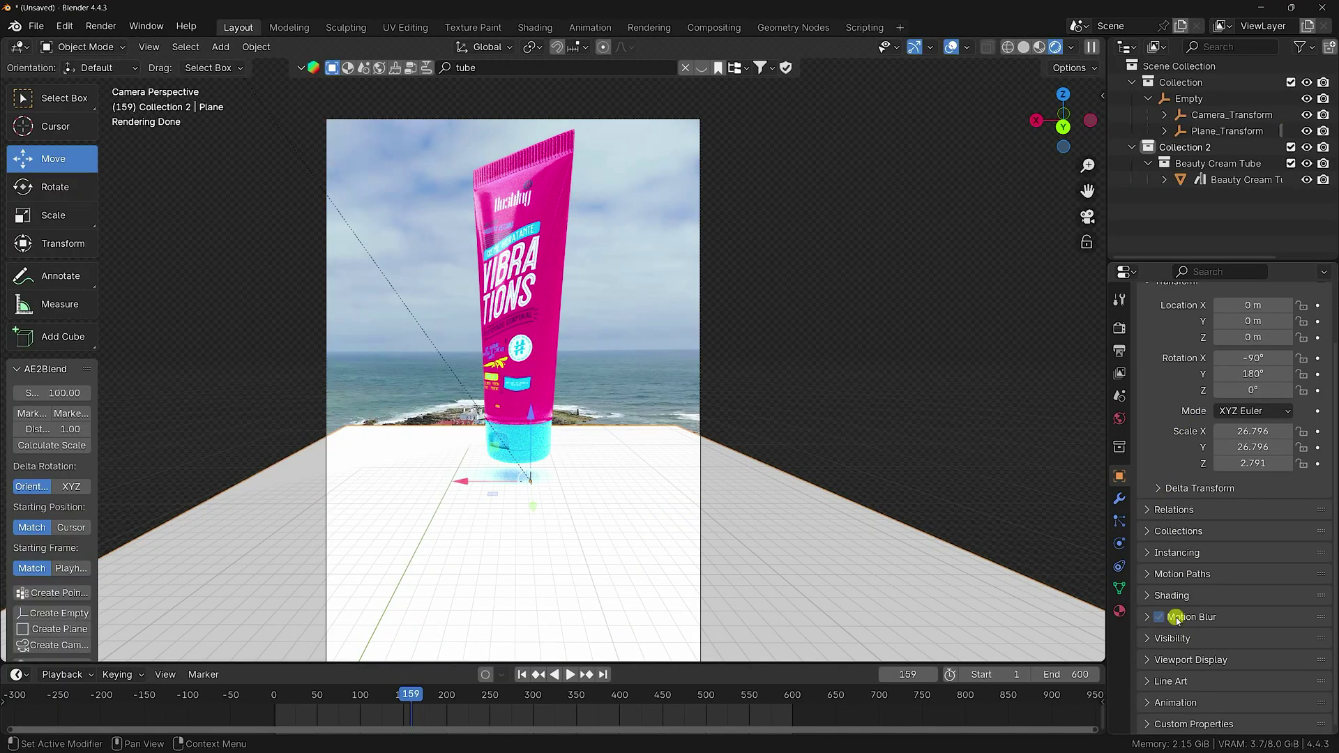
click(1147, 637)
scroll(1147, 634, down, 6)
click(1218, 520)
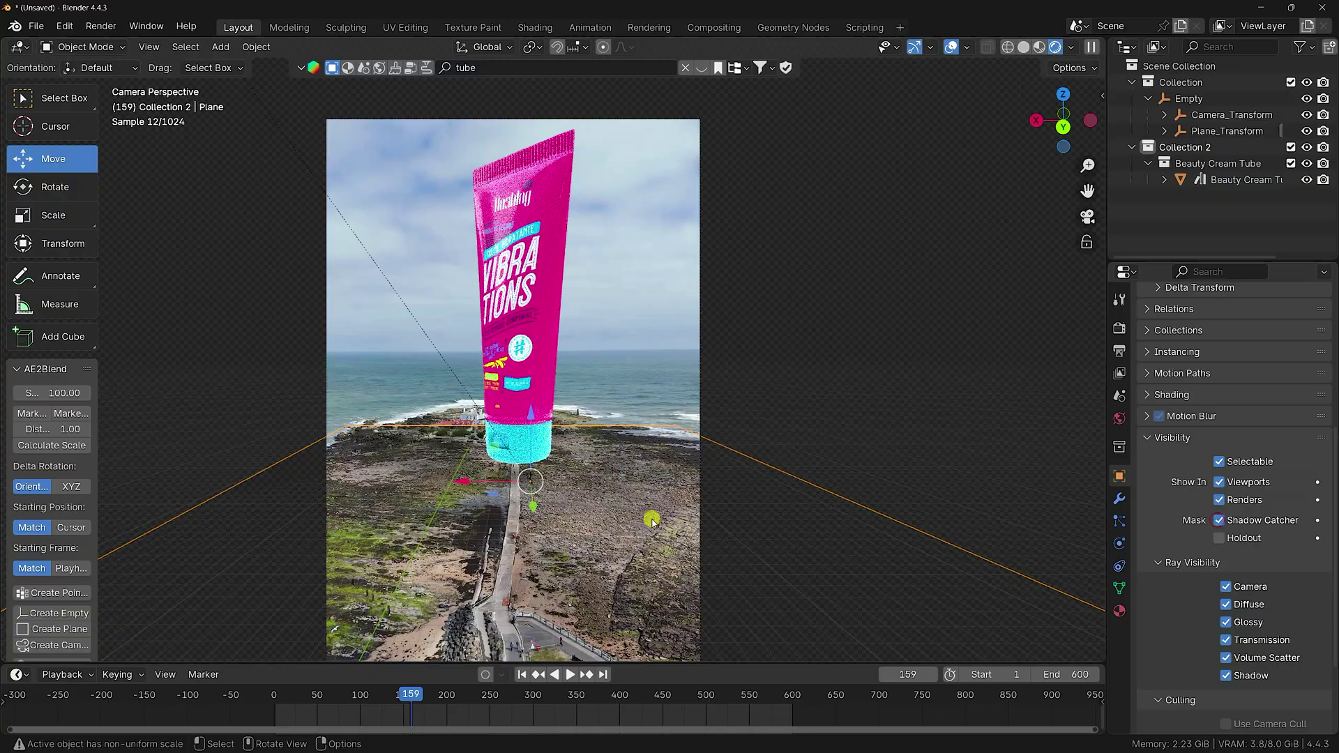
- Create a new collection in the scene and add a Sun light to it
click(1213, 205)
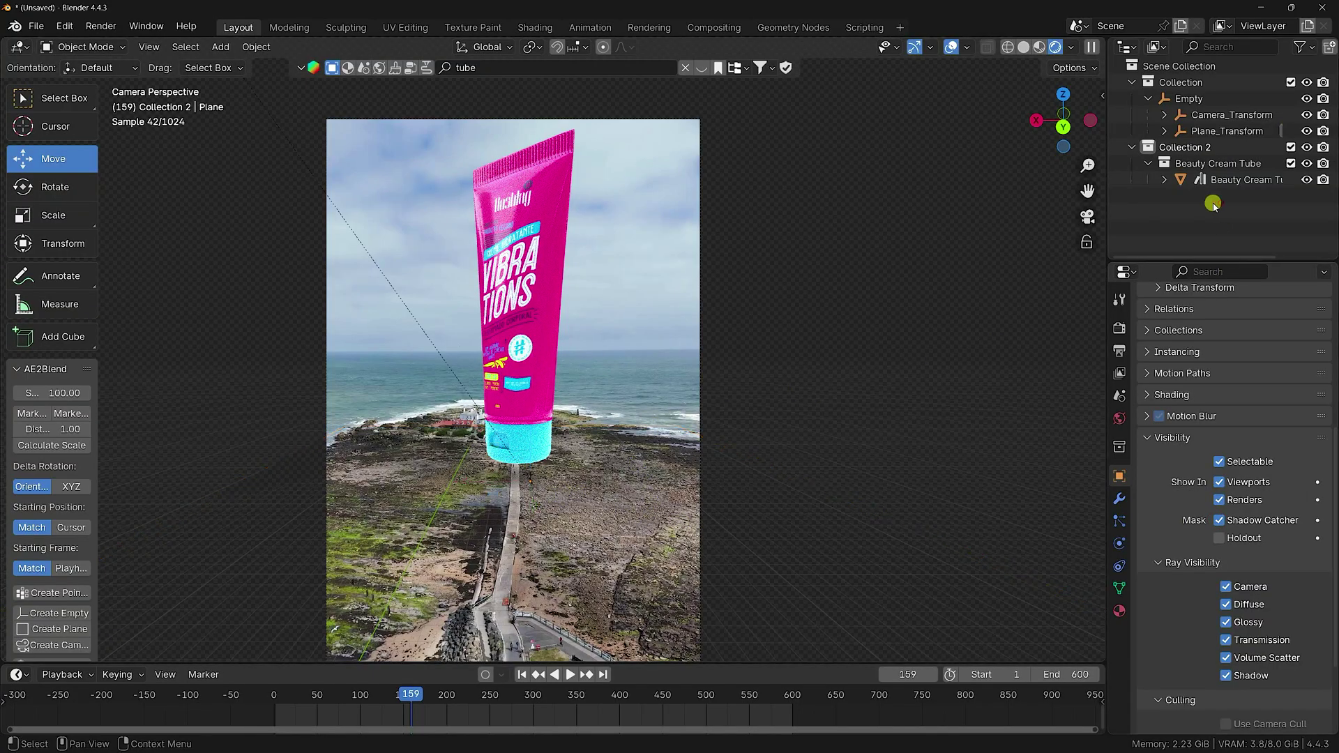
right_click(1191, 218)
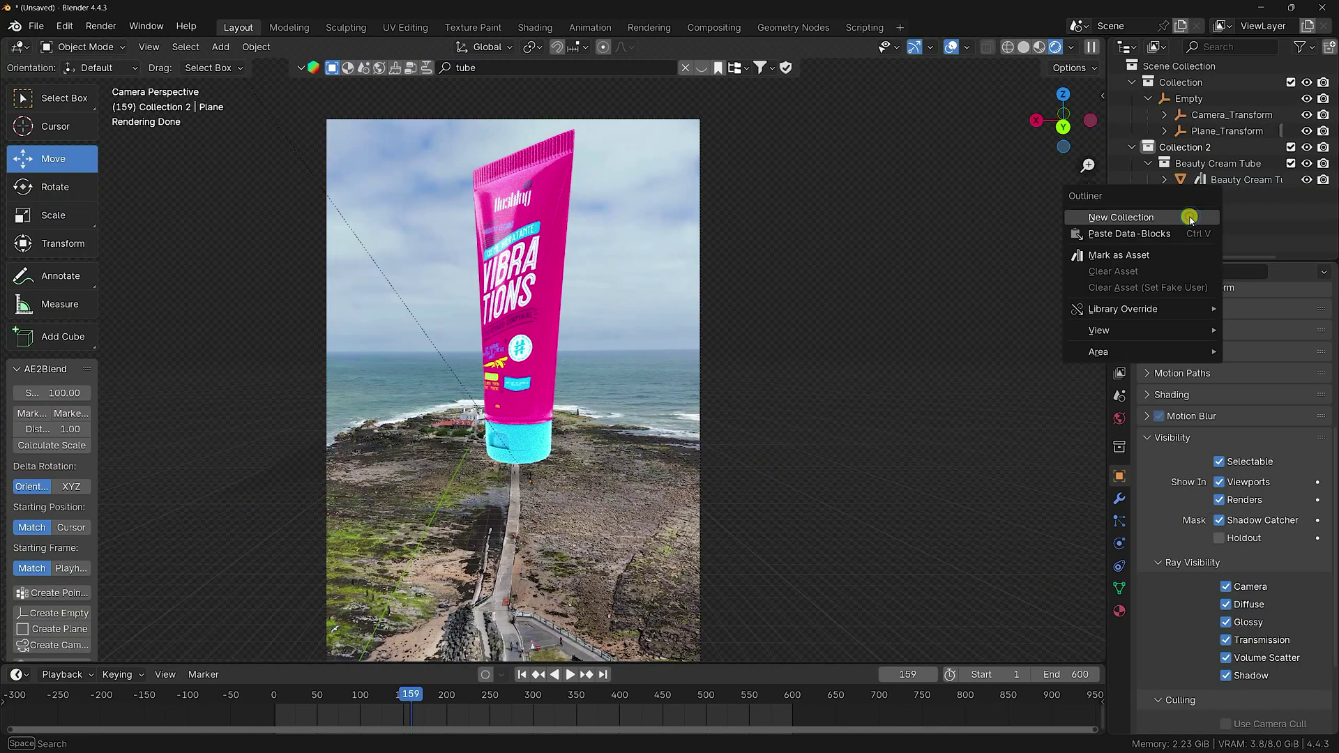
click(1189, 218)
click(221, 46)
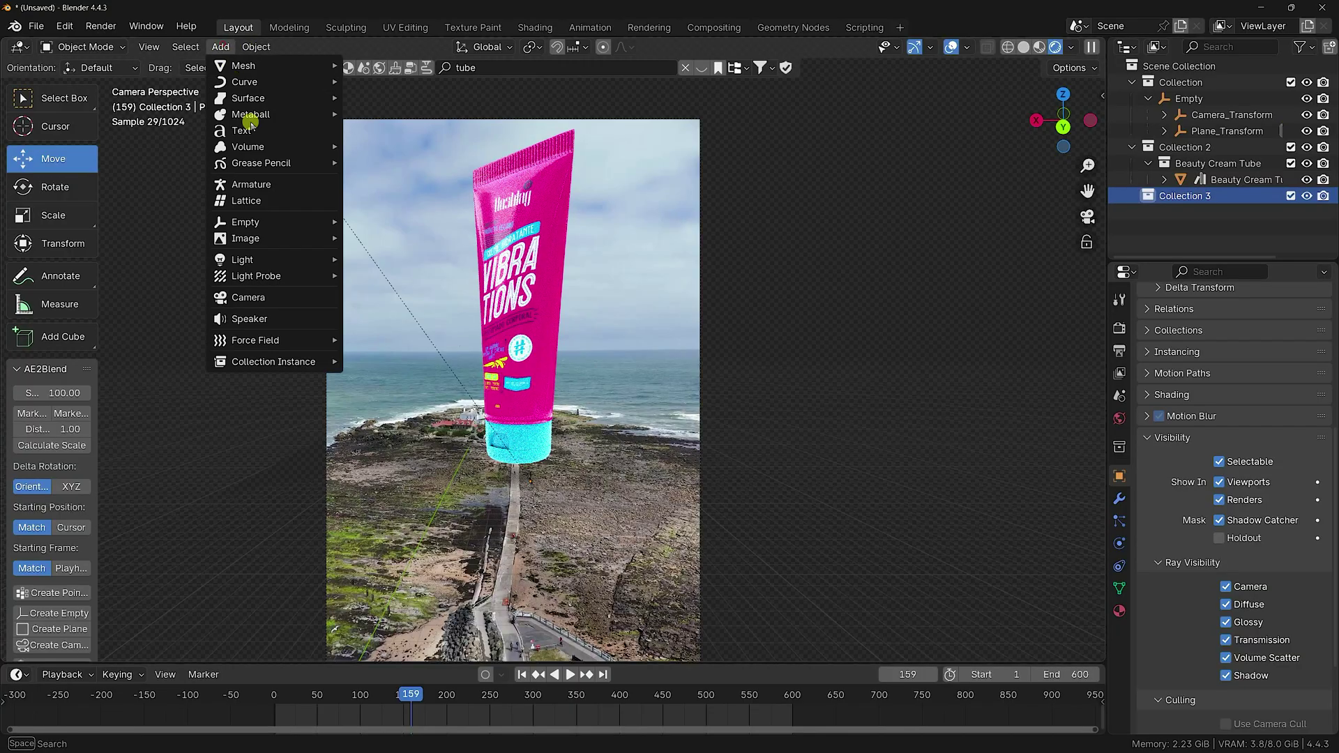
mouse_move(257, 260)
click(363, 276)
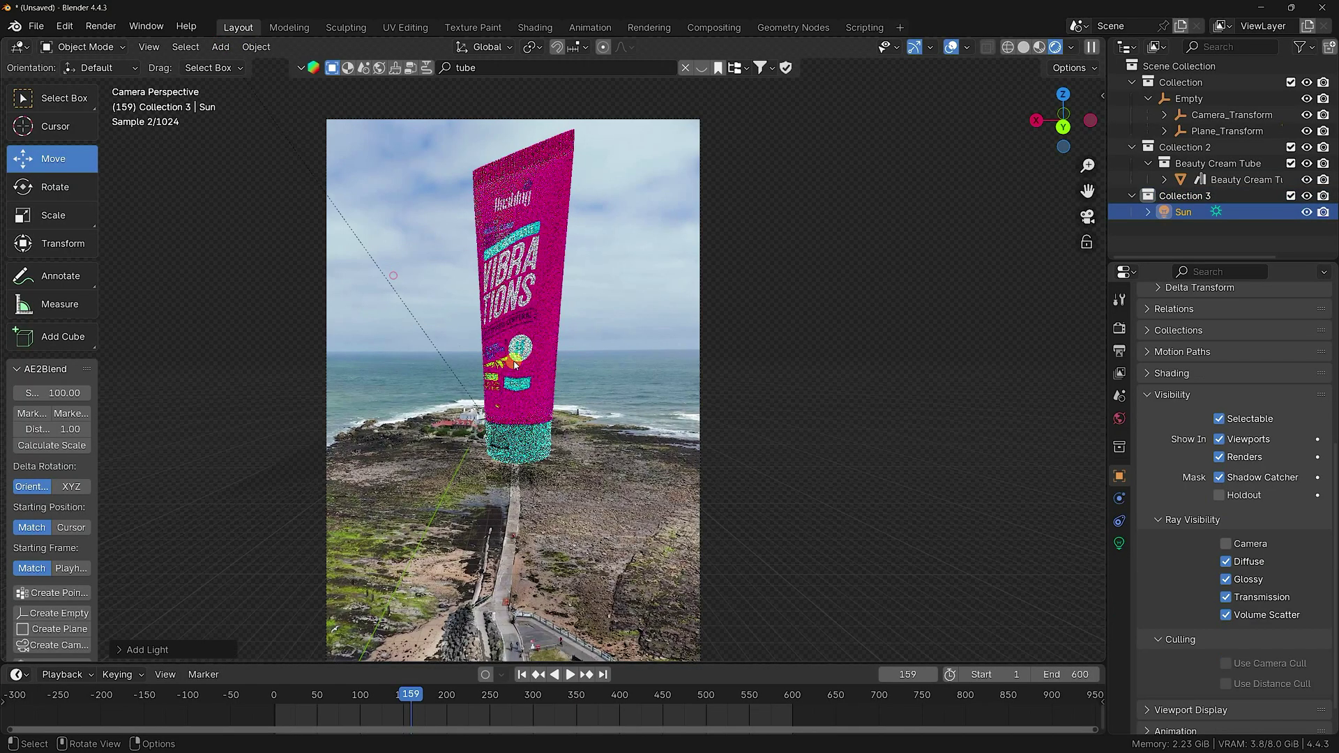
- In solid shading, move the sun above the ground plane to about X -17.4 m, Y -18 m, Z 38.4 m
key(KP_7)
scroll(652, 252, down, 5)
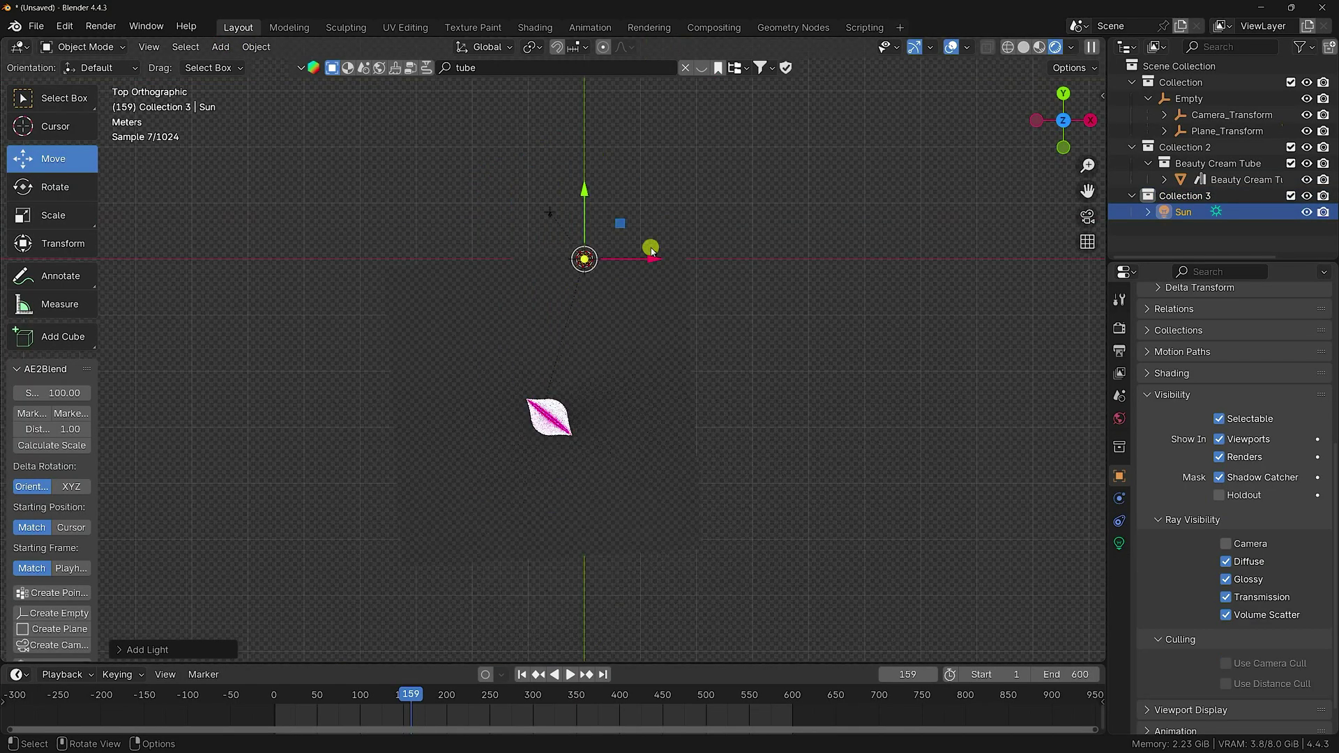
click(1020, 48)
drag(640, 265, 465, 262)
drag(440, 196, 441, 297)
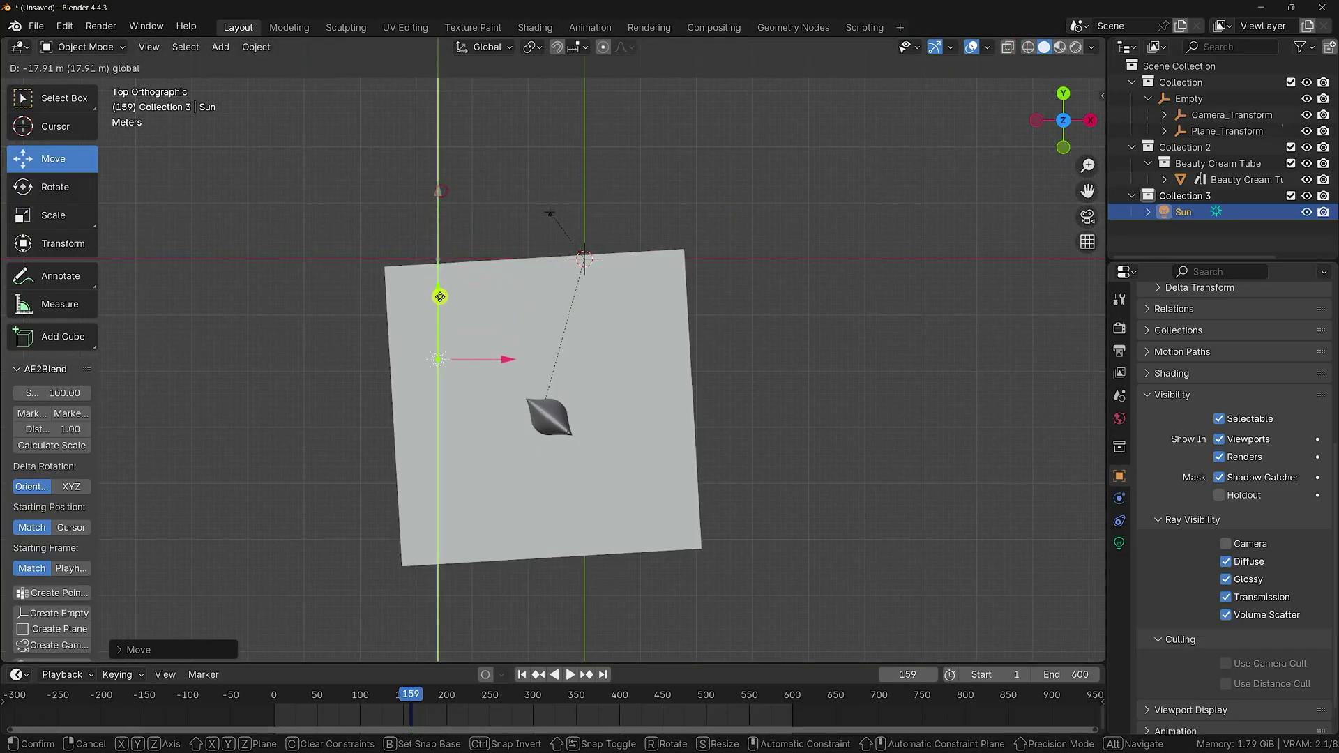
drag(496, 363, 543, 373)
middle_drag(544, 373, 582, 277)
drag(537, 326, 551, 132)
middle_drag(551, 132, 511, 345)
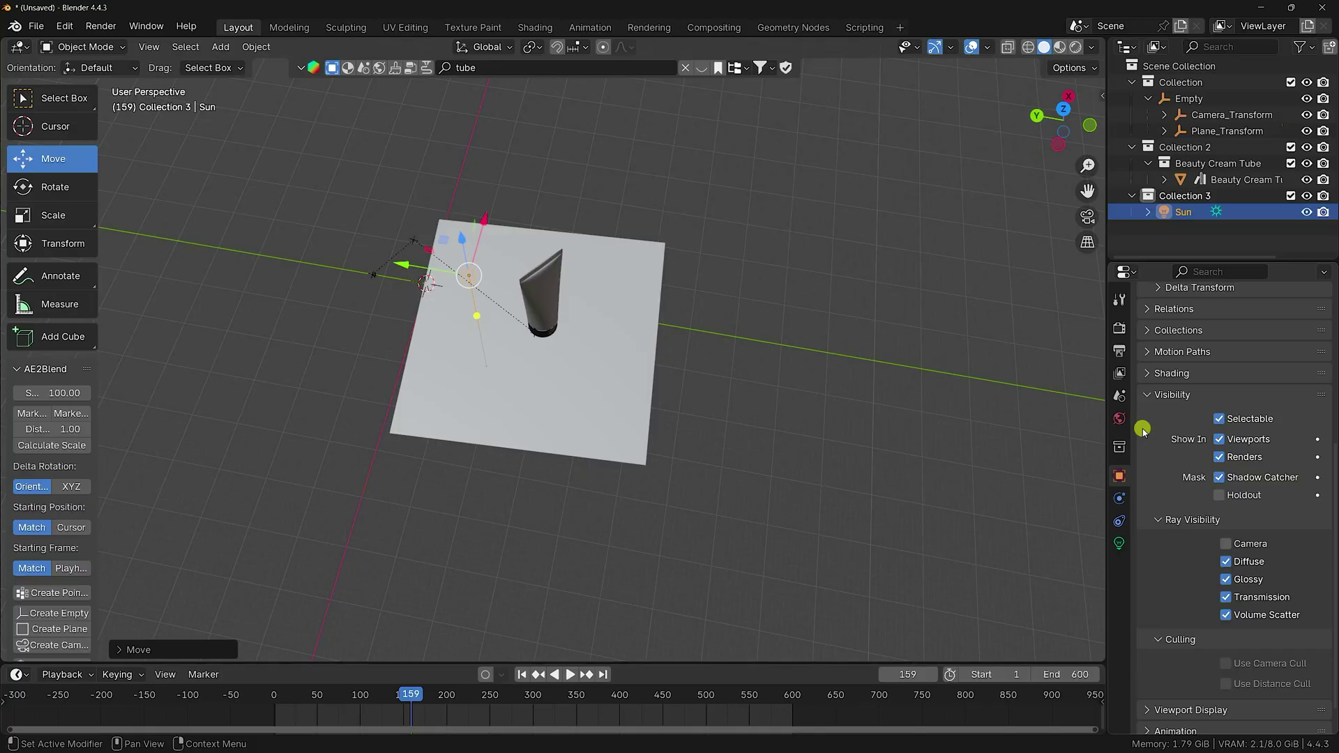
- Tilt the sun light to a rotation of -29° on X and -23° on Y
scroll(1196, 483, up, 8)
drag(1235, 428, 164, 411)
middle_drag(577, 445, 781, 370)
drag(1229, 444, 187, 443)
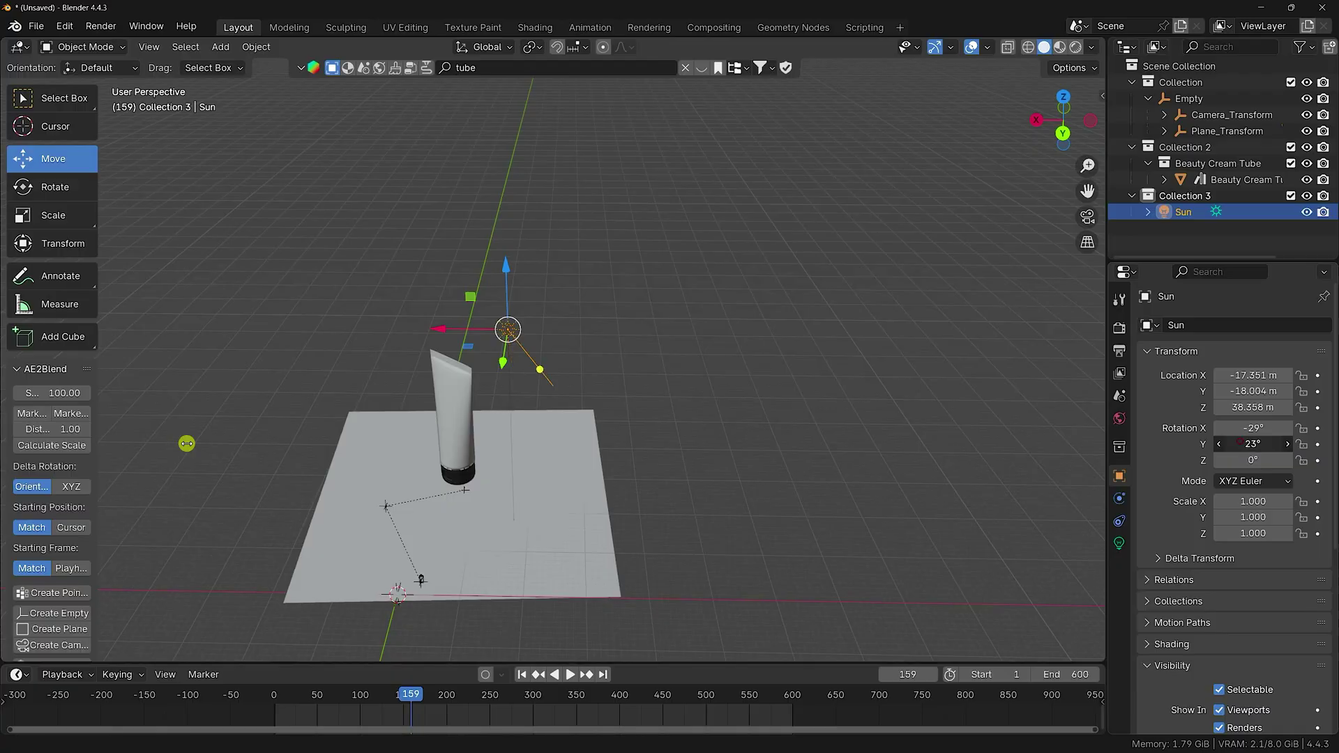
- Fine-tune the sun's position to about X -18 m, Y -15.9 m and check it through the camera and in perspective
middle_drag(494, 425, 447, 509)
scroll(542, 255, up, 1)
shift+middle_drag(542, 256, 517, 365)
drag(517, 303, 536, 303)
drag(474, 243, 478, 227)
drag(549, 299, 525, 307)
key(KP_0)
scroll(567, 321, down, 3)
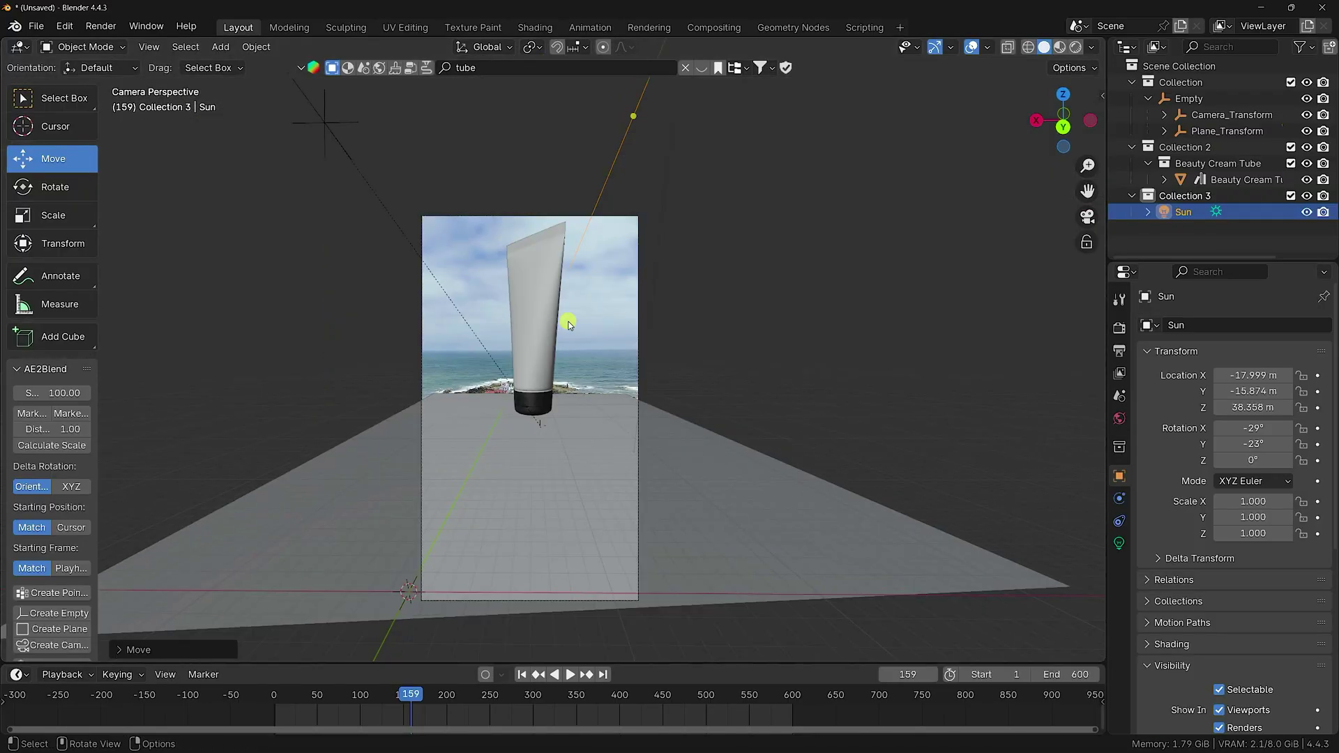
scroll(568, 317, up, 5)
scroll(568, 316, down, 5)
middle_drag(562, 312, 618, 342)
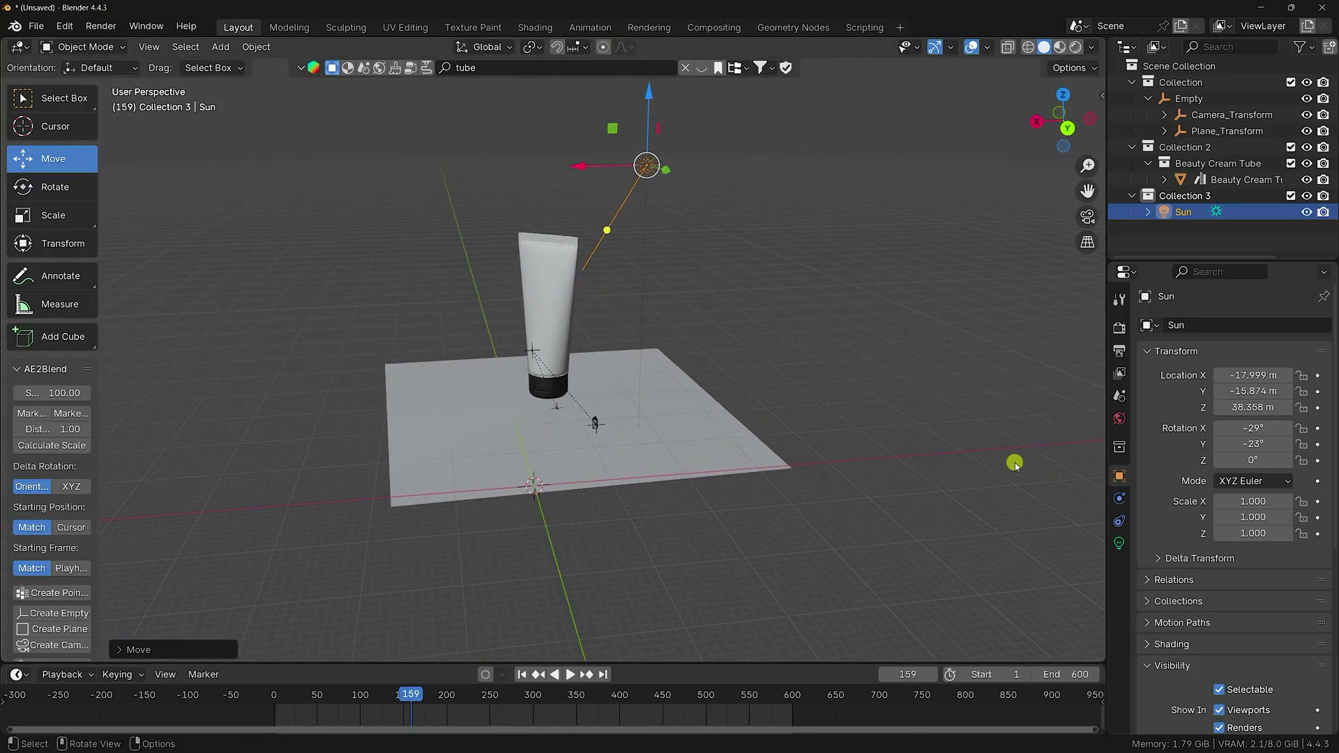
middle_drag(688, 363, 697, 369)
- Set the world environment strength to 1.25 and return to the camera view
click(1119, 418)
click(1268, 588)
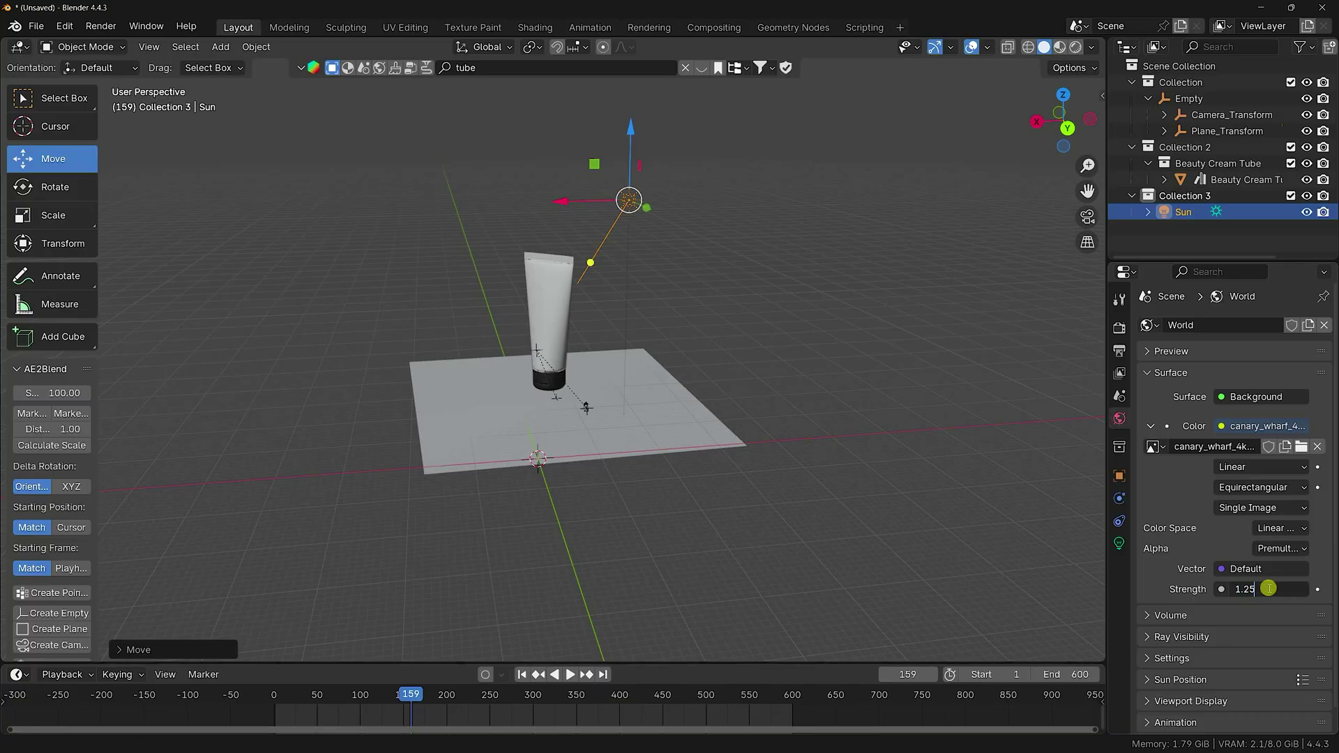
text(1.25)
key(Return)
middle_drag(669, 369, 593, 334)
key(KP_0)
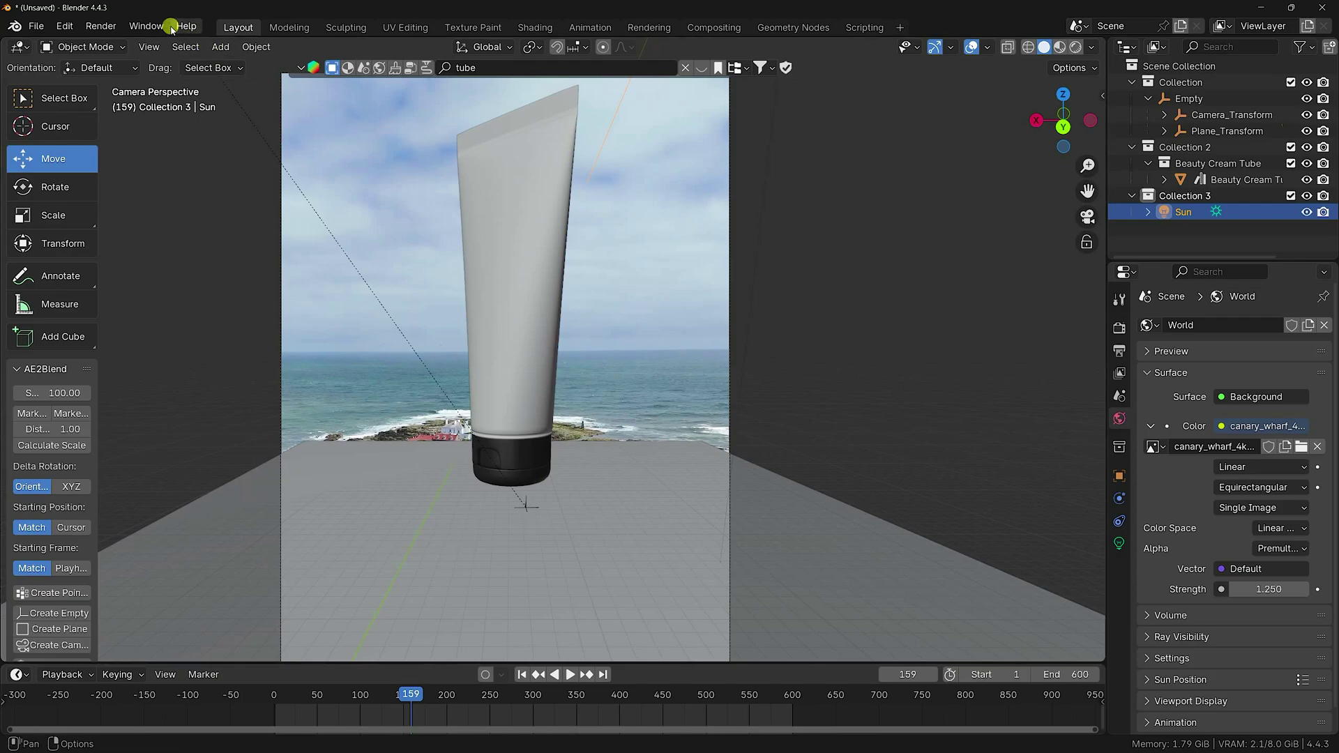
- Render frame 159 as a still image to check the tube's lighting and shadow, and close the result
click(111, 29)
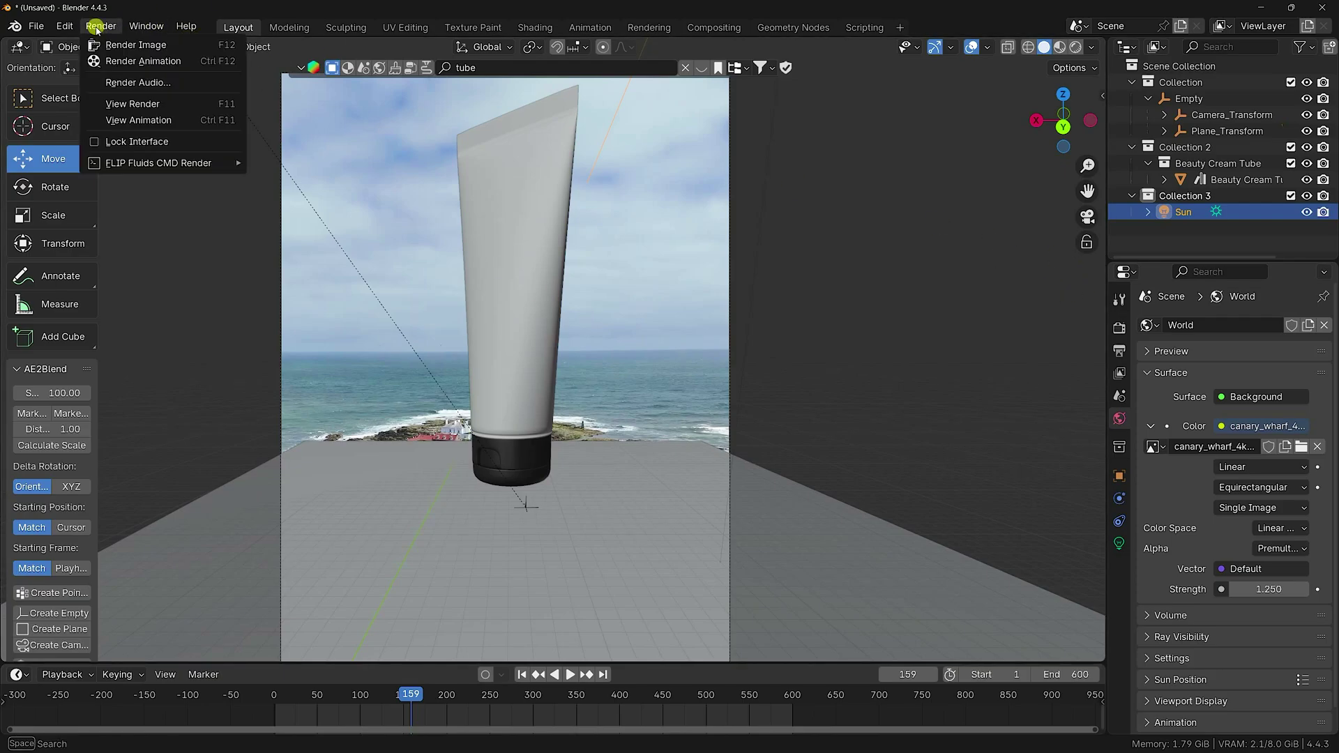
click(113, 44)
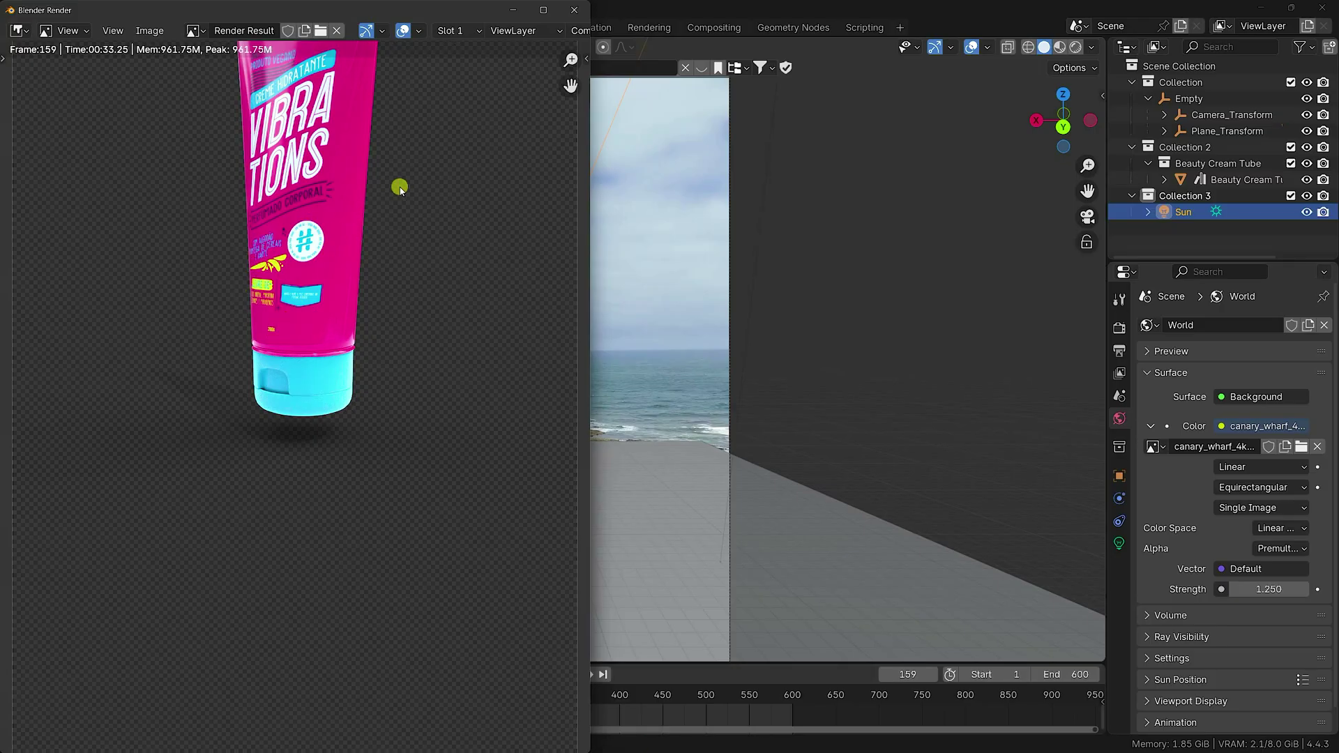
click(588, 15)
- Enable node-based compositing for the scene in the Compositing workspace
click(704, 30)
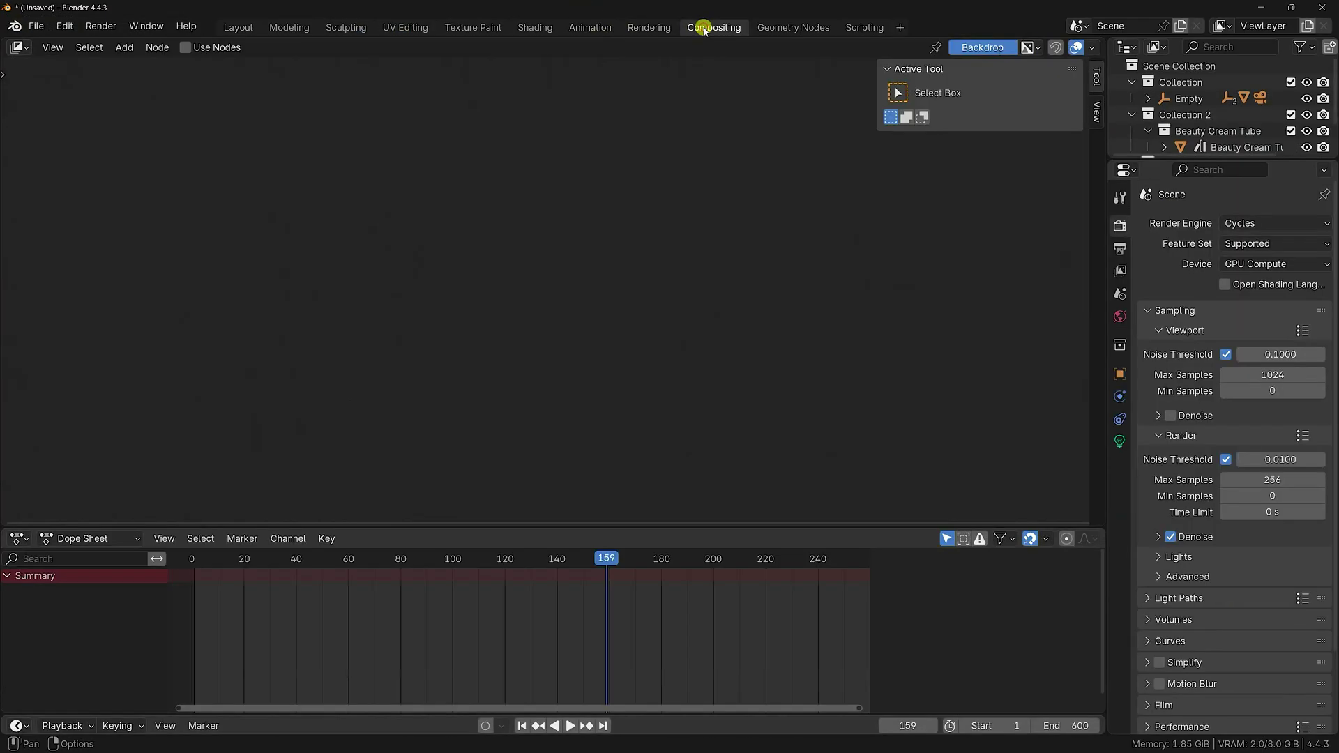
click(186, 47)
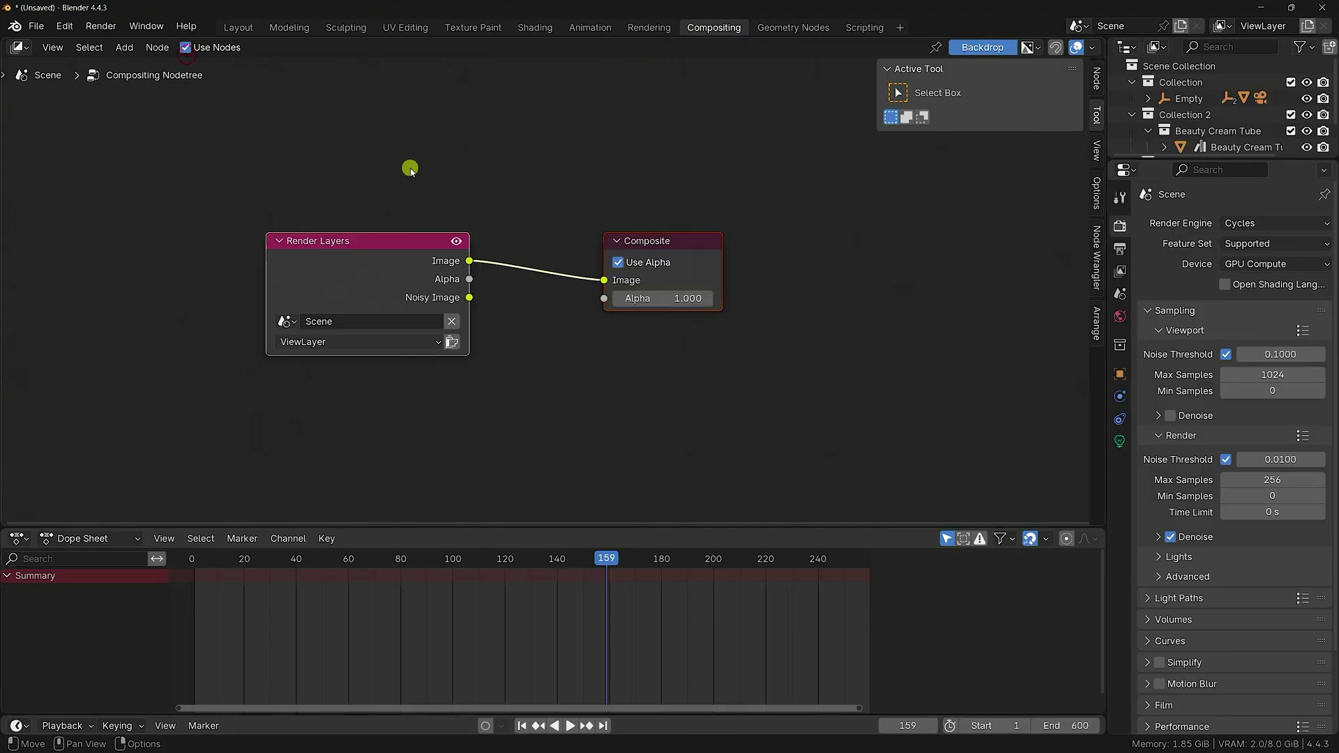
key(shift+a)
key(Escape)
- Insert an Alpha Over node between Render Layers and Composite, feeding the rendered image into its second Image input
key(shift+a)
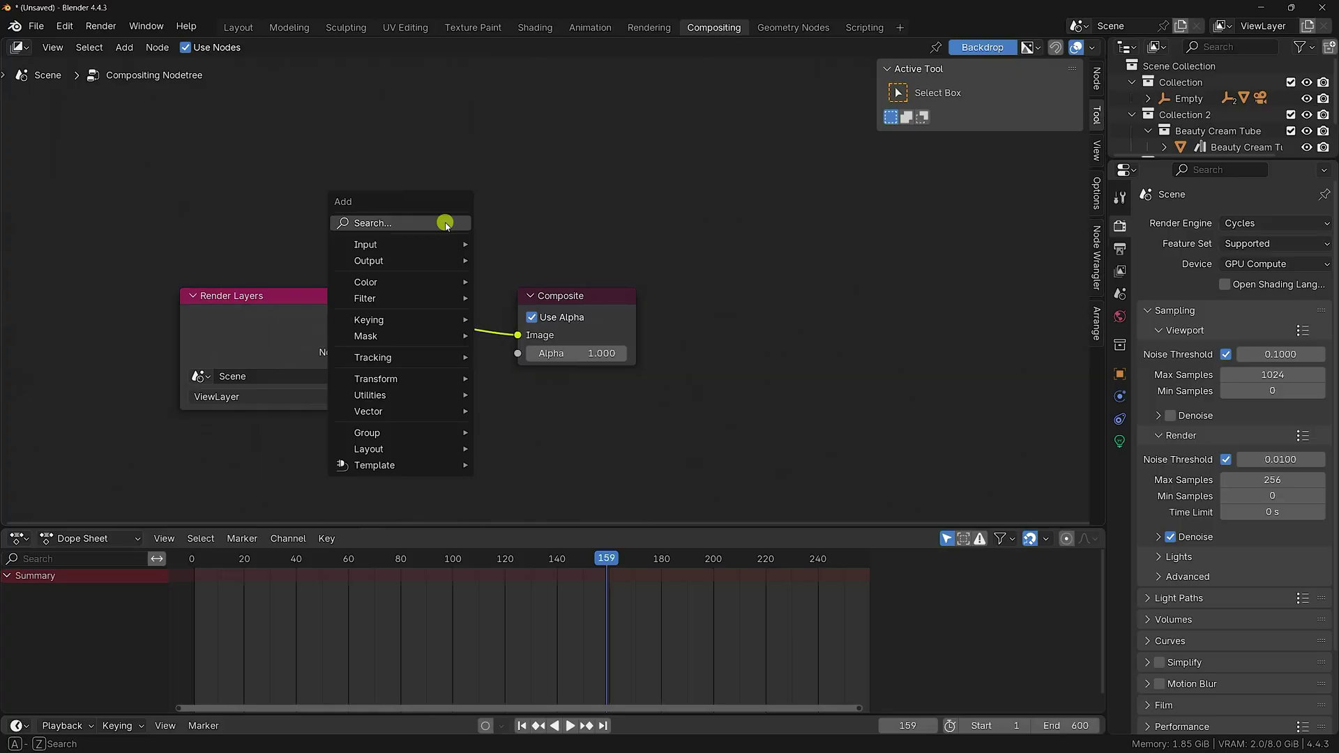
click(444, 221)
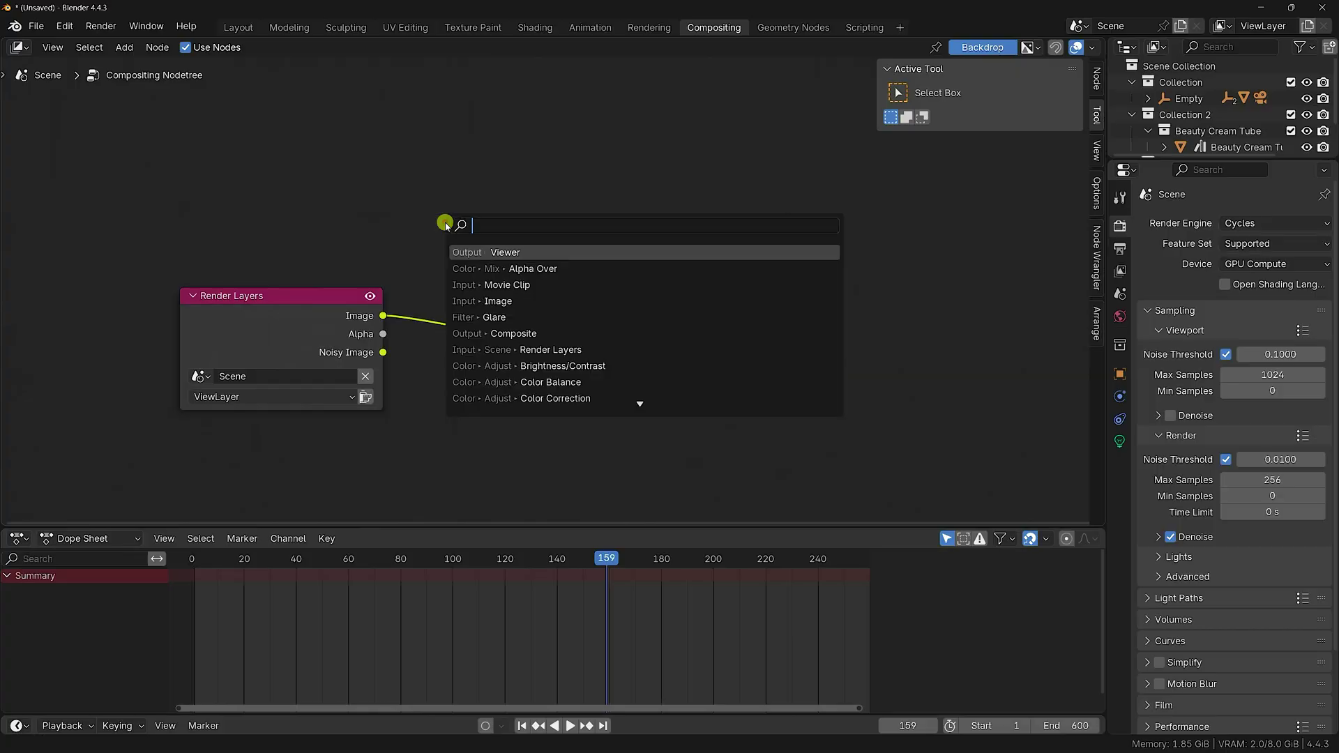
click(540, 267)
click(419, 286)
drag(329, 301, 259, 320)
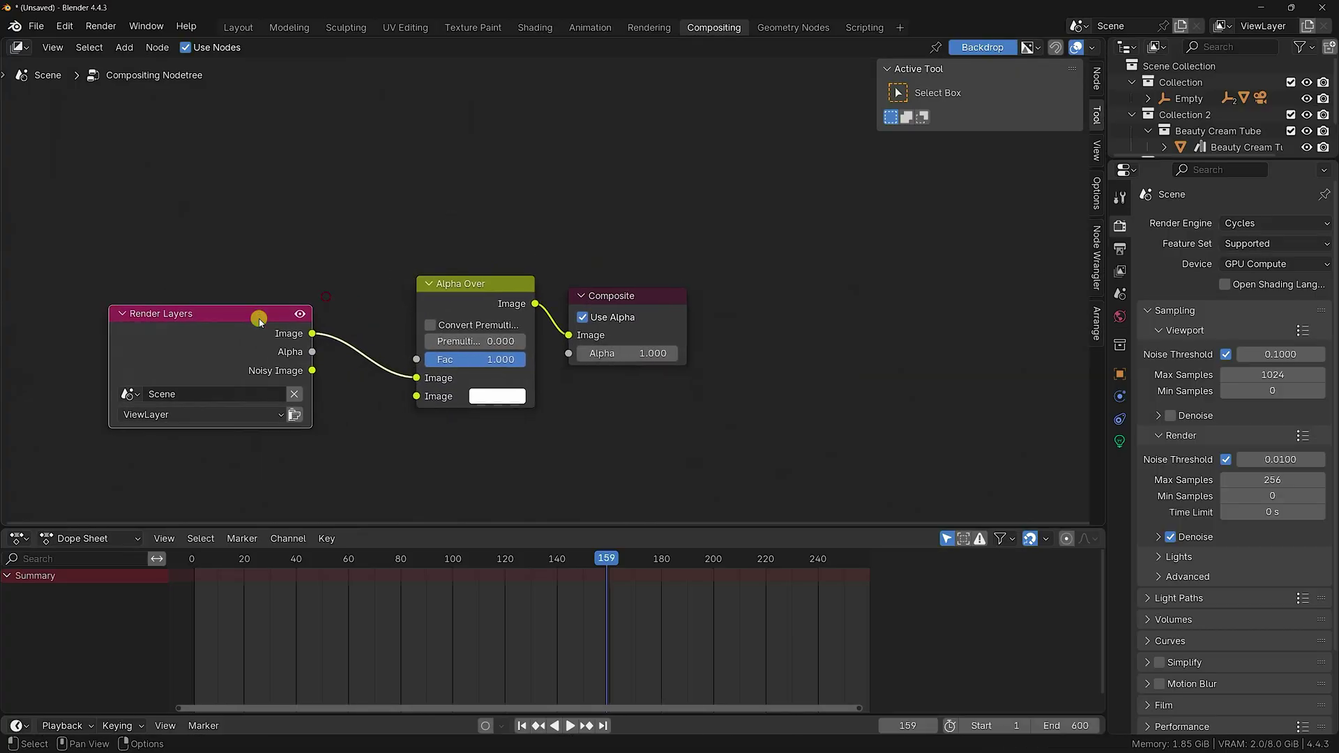
drag(413, 377, 416, 396)
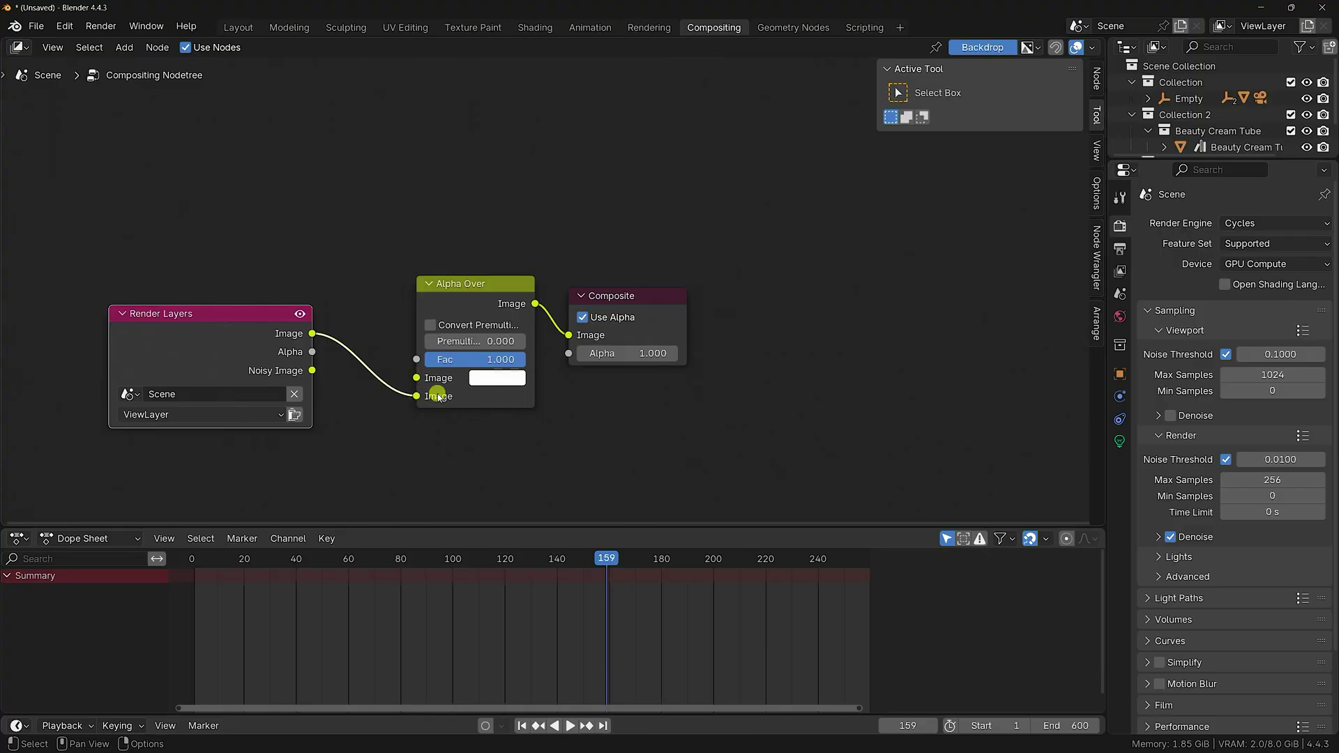
- Add a Movie Clip node above Render Layers and load 1.mp4 from the Rose folder on the Desktop
key(shift+a)
click(344, 190)
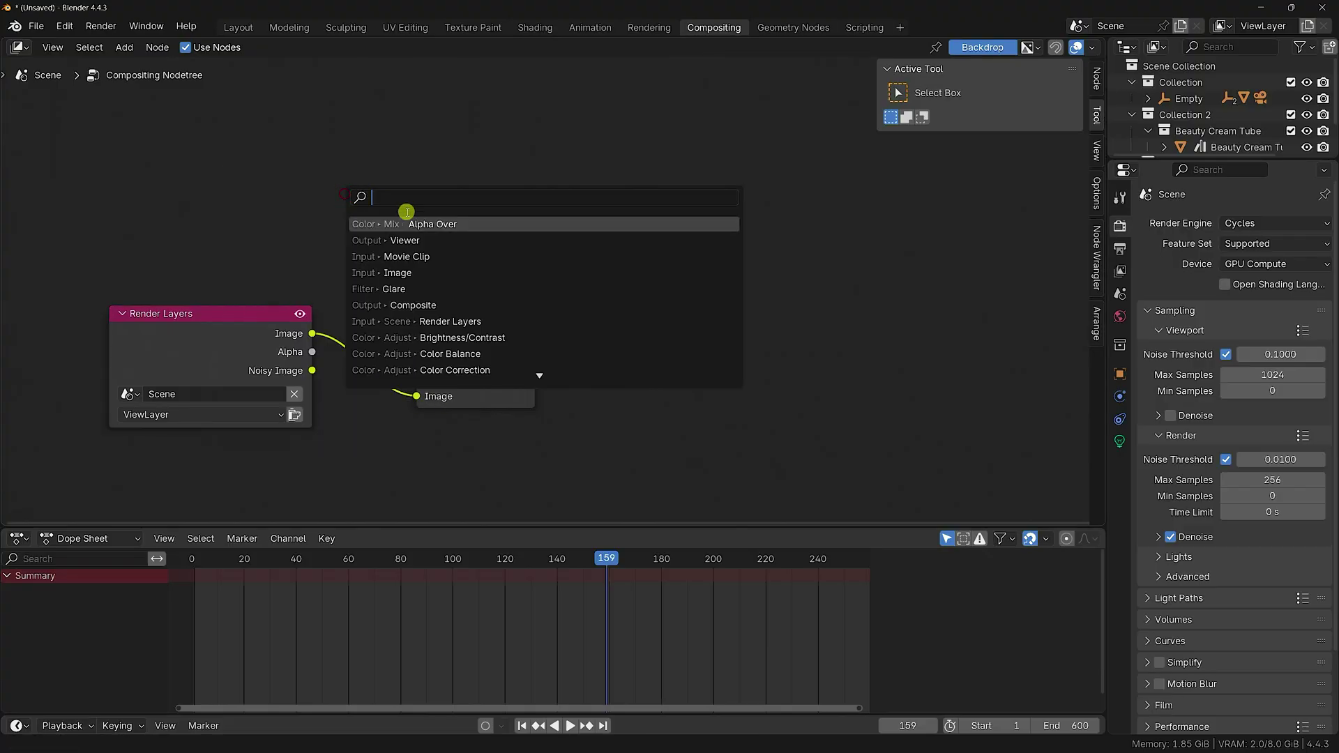
click(434, 256)
click(141, 129)
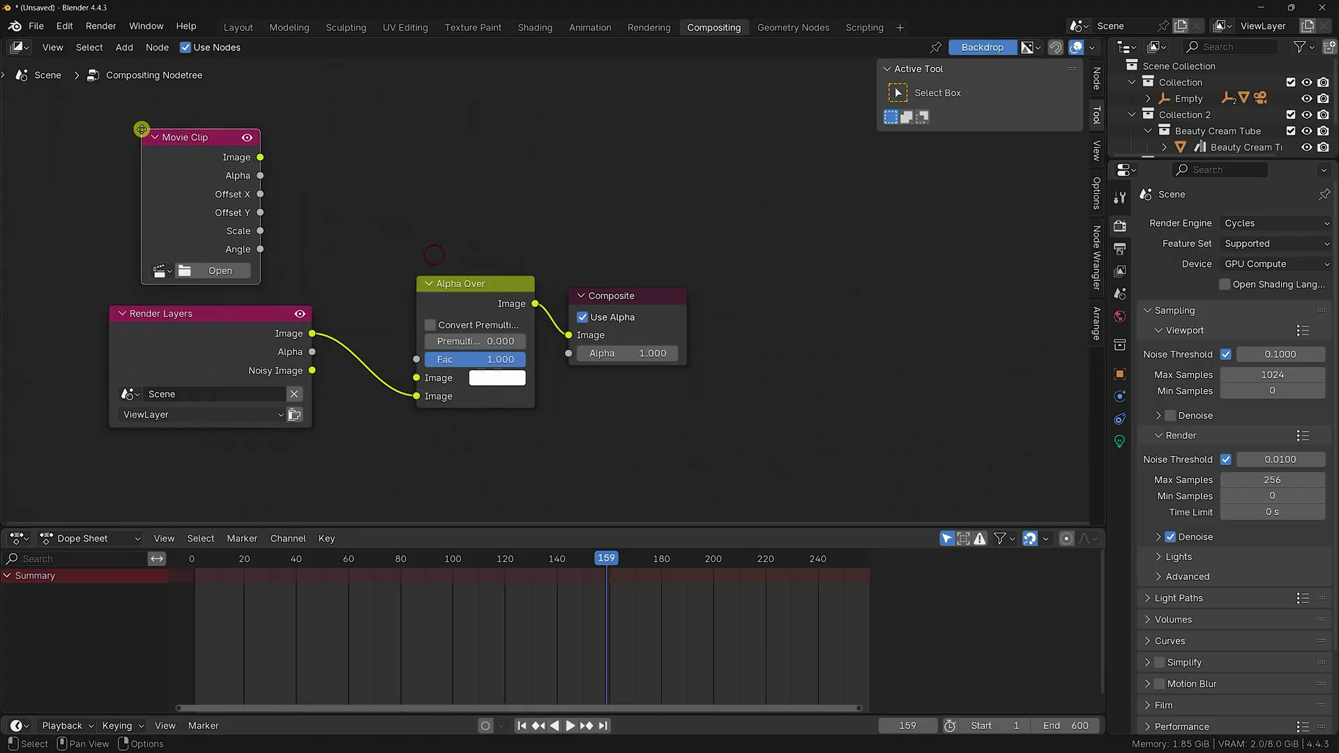
click(220, 270)
click(323, 249)
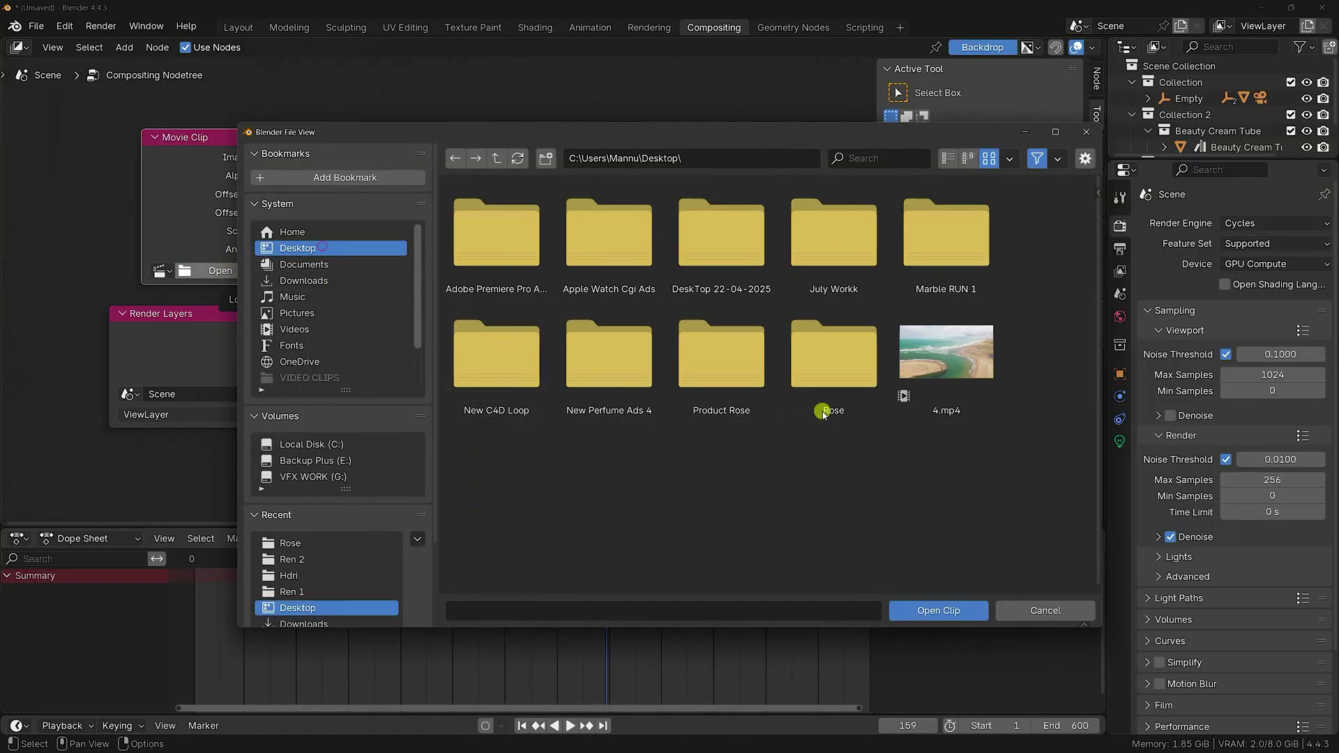
double_click(798, 371)
double_click(825, 231)
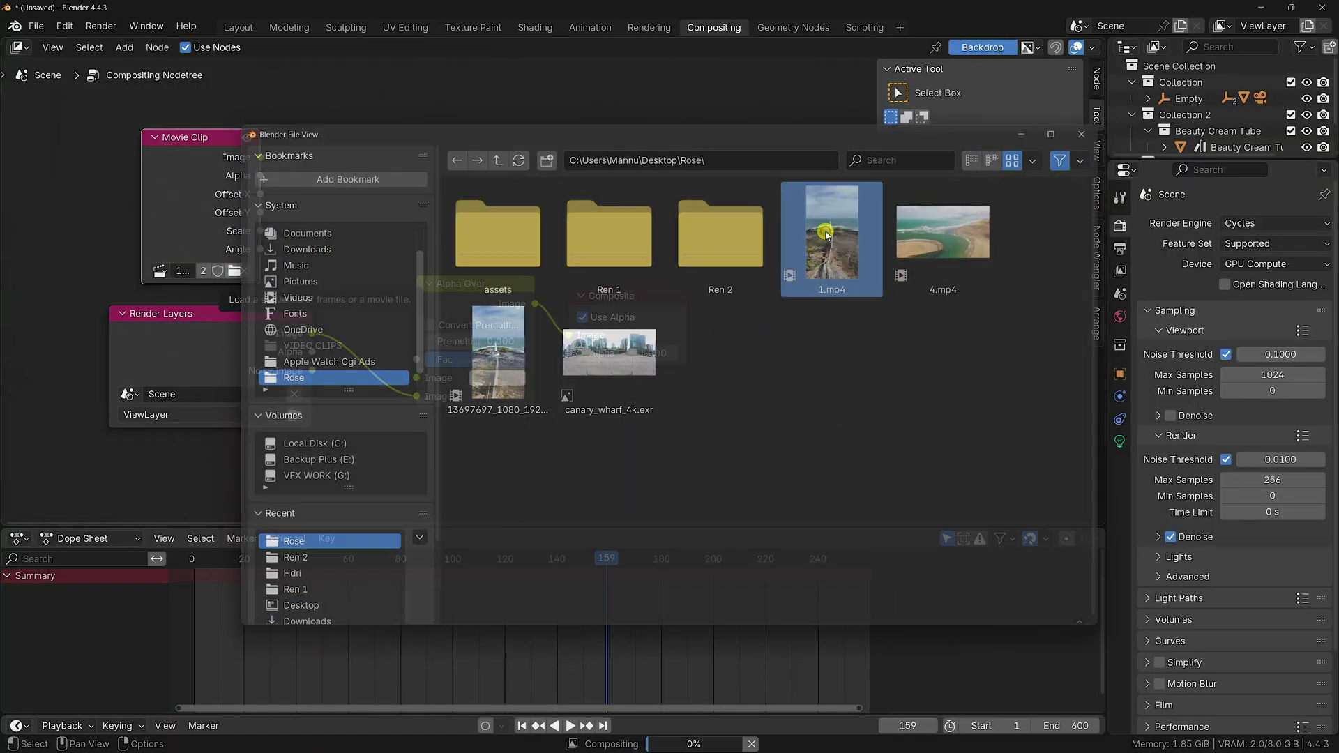
- Connect the movie clip's image to Alpha Over's first Image input, and feed the Alpha Over result into a new Viewer node
drag(260, 157, 417, 378)
middle_drag(619, 360, 523, 383)
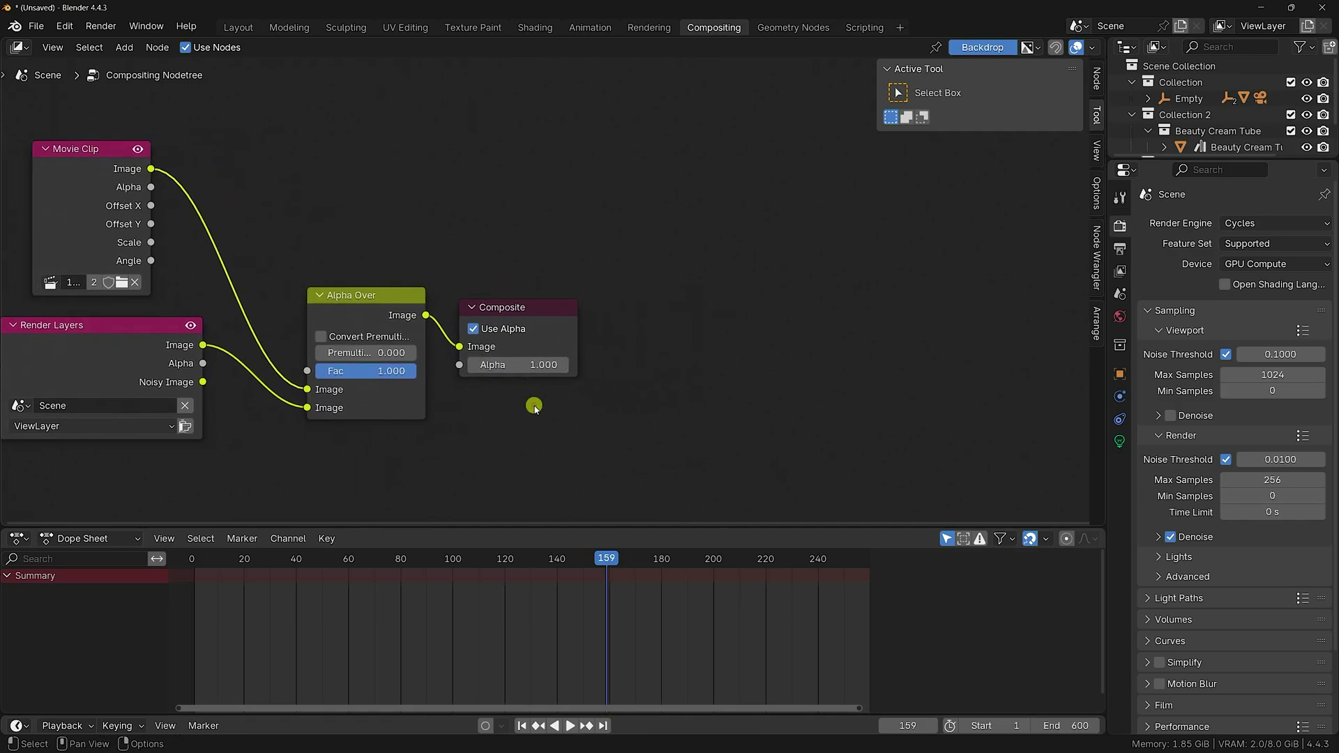
key(shift+a)
click(533, 401)
click(595, 465)
click(458, 376)
drag(426, 311, 490, 463)
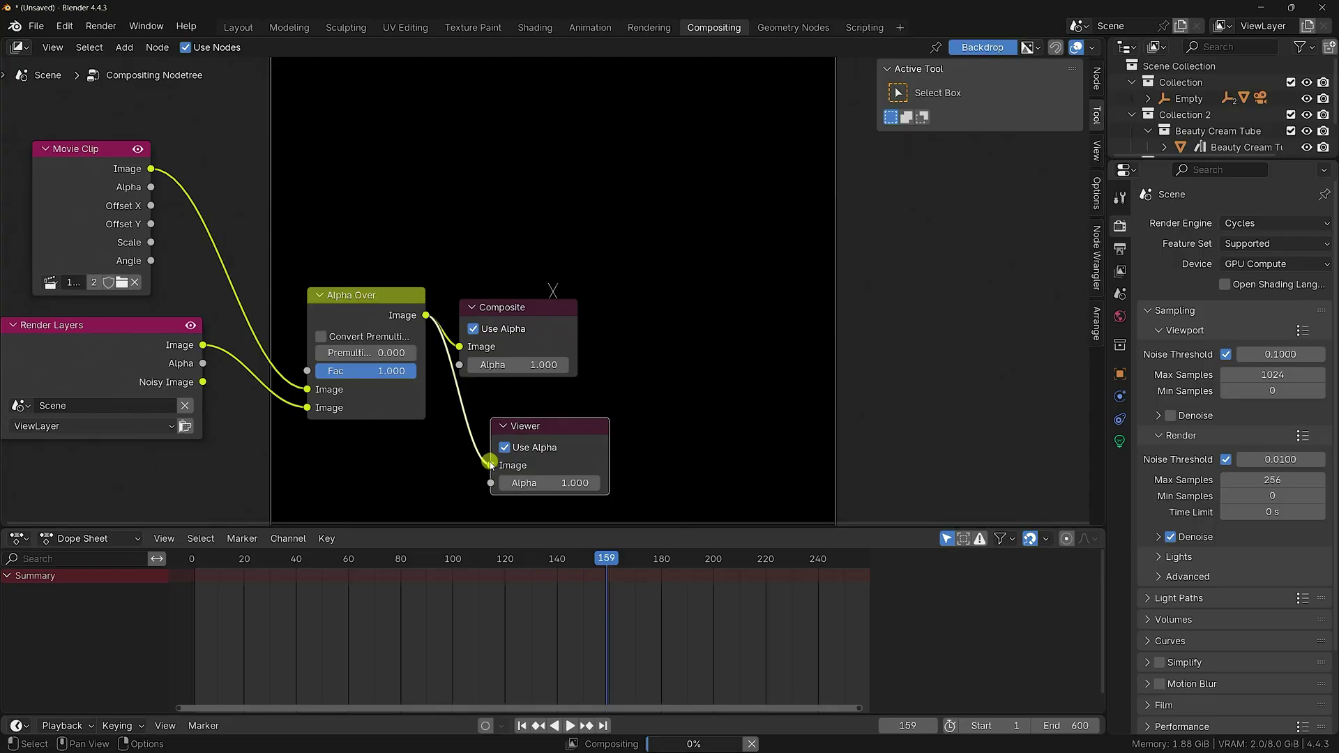
- Shrink the compositor backdrop to examine the whole tube composited over the drone footage
key(v)
key(v)
key(v)
key(v)
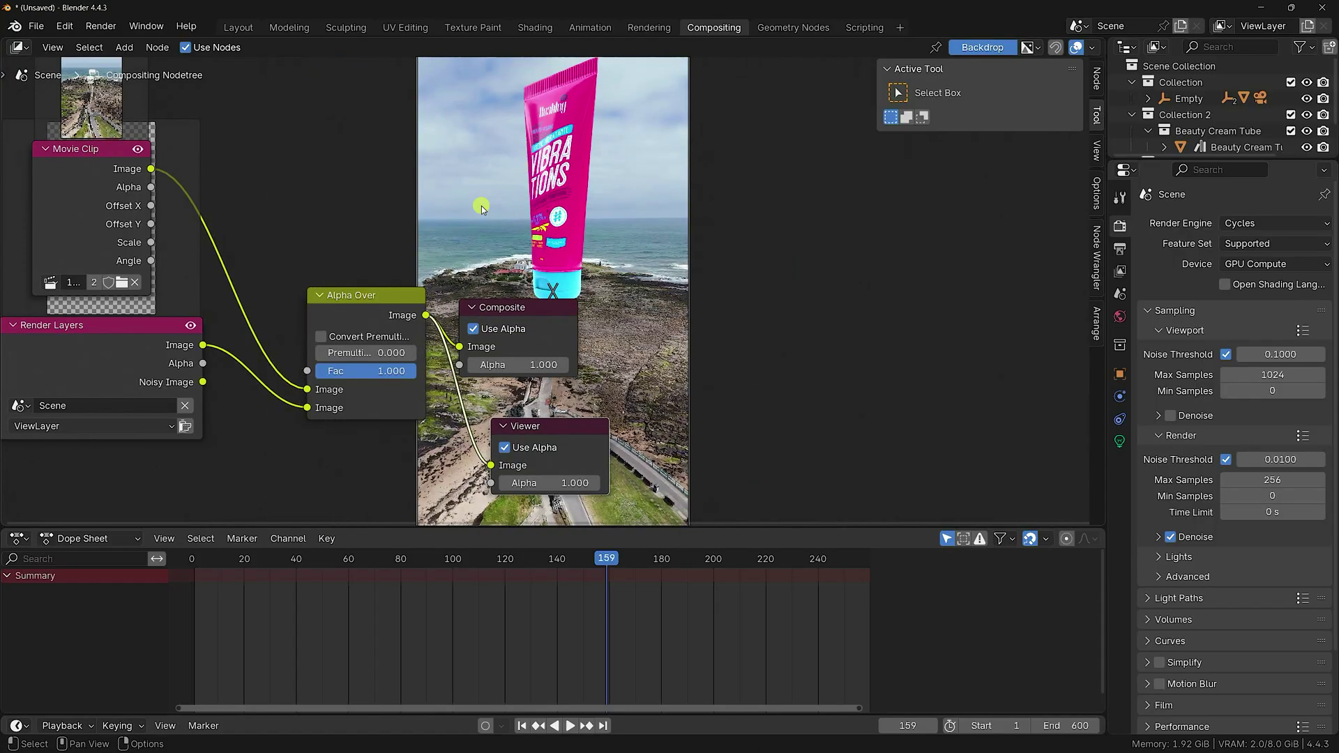
key(v)
scroll(478, 251, up, 4)
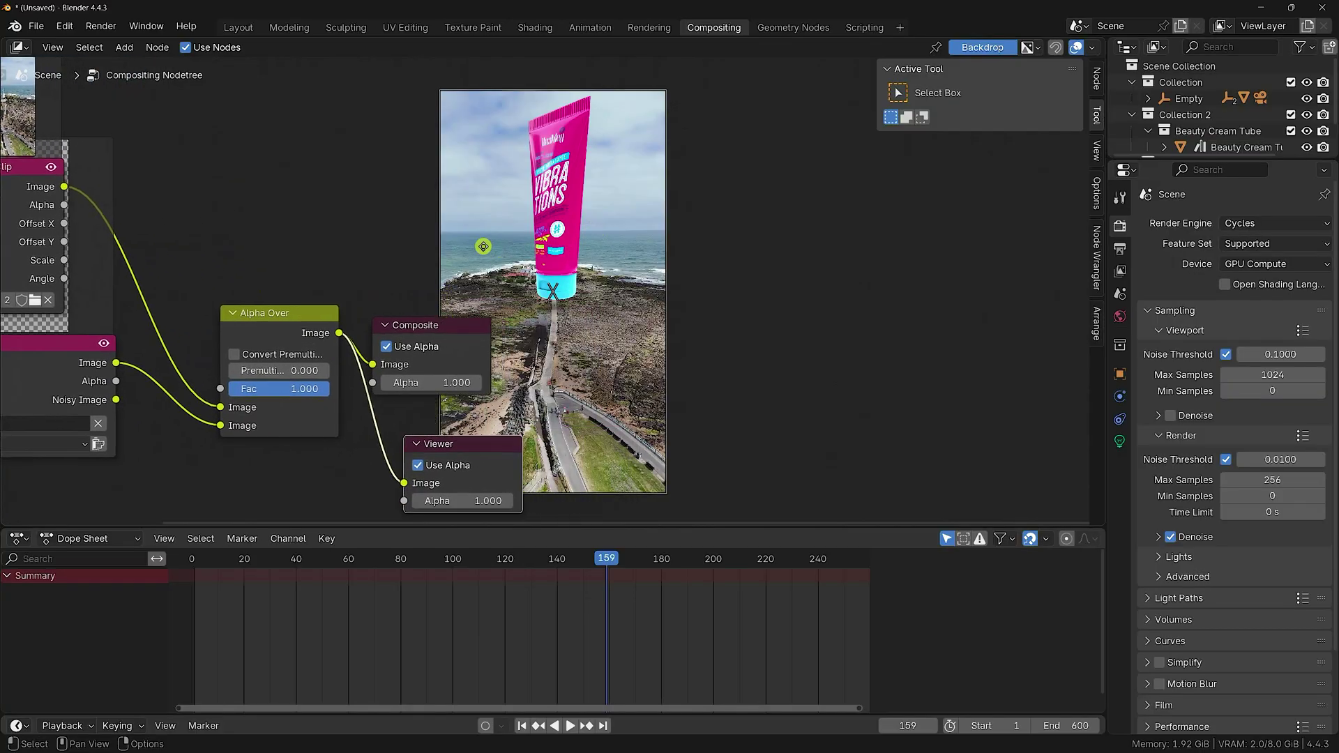
- Return to the Layout workspace and collapse Collection and Collection 2 in the outliner
click(235, 27)
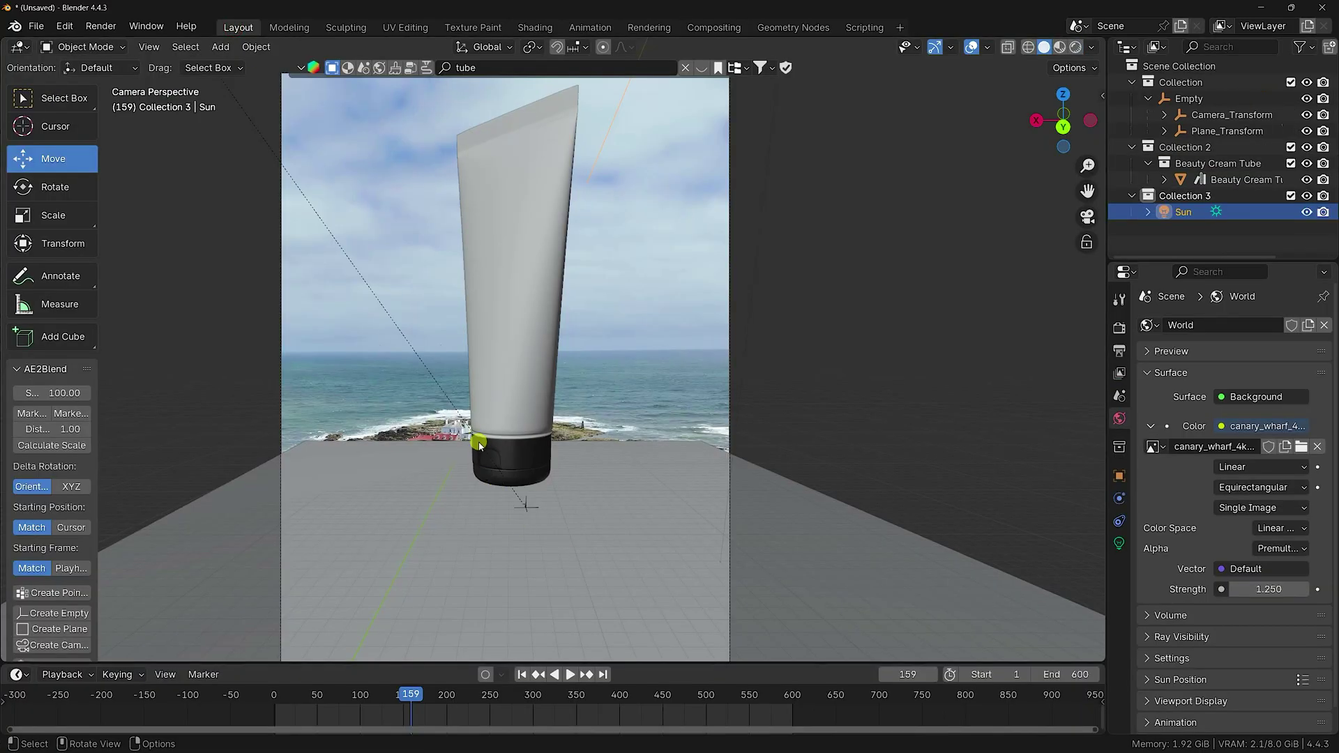
right_click(1146, 235)
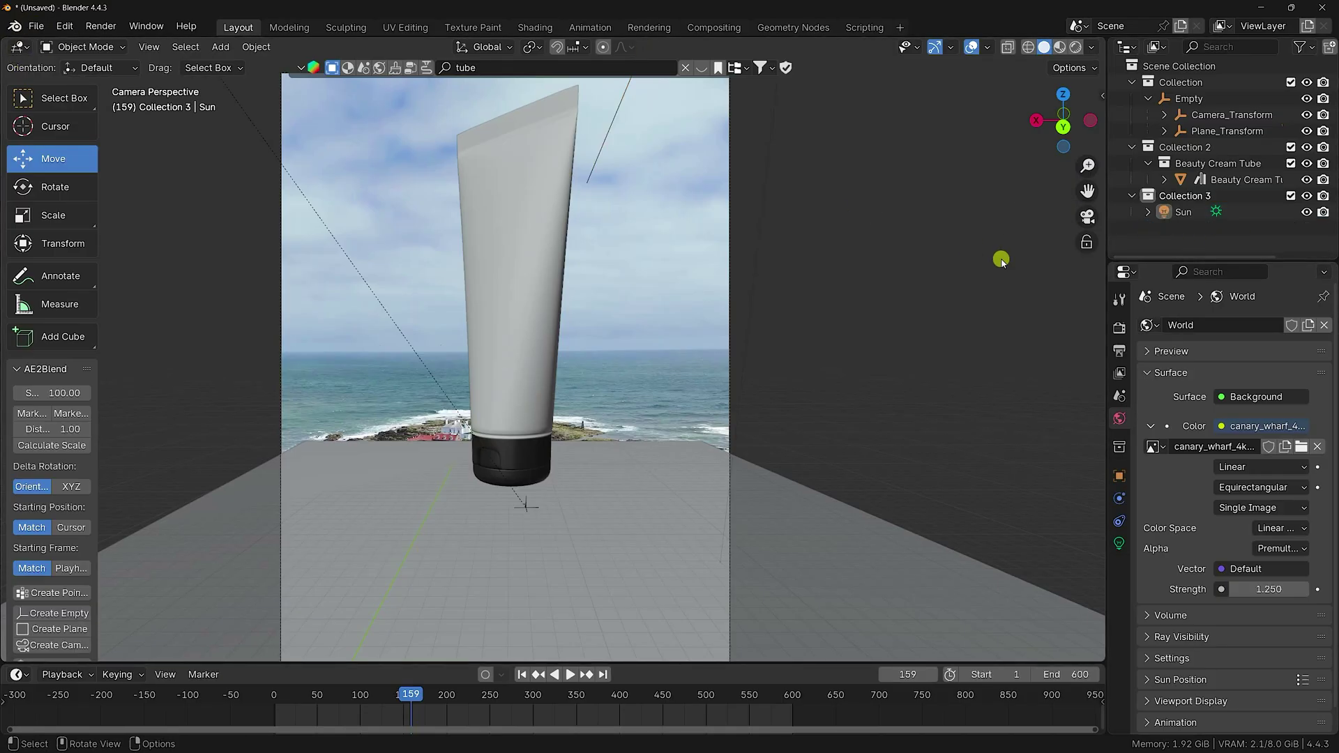
click(1132, 147)
click(1133, 83)
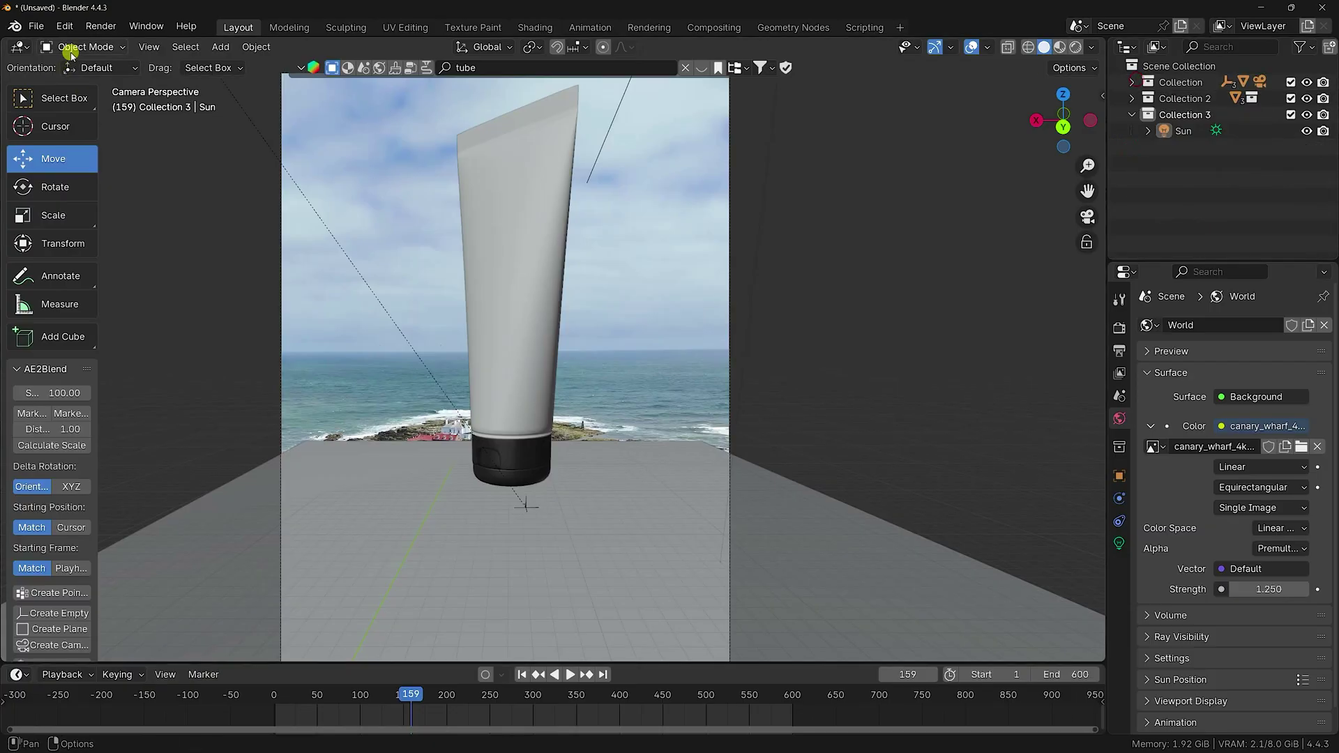
- Append the Rose collection from Untitled.blend on the Desktop
click(36, 26)
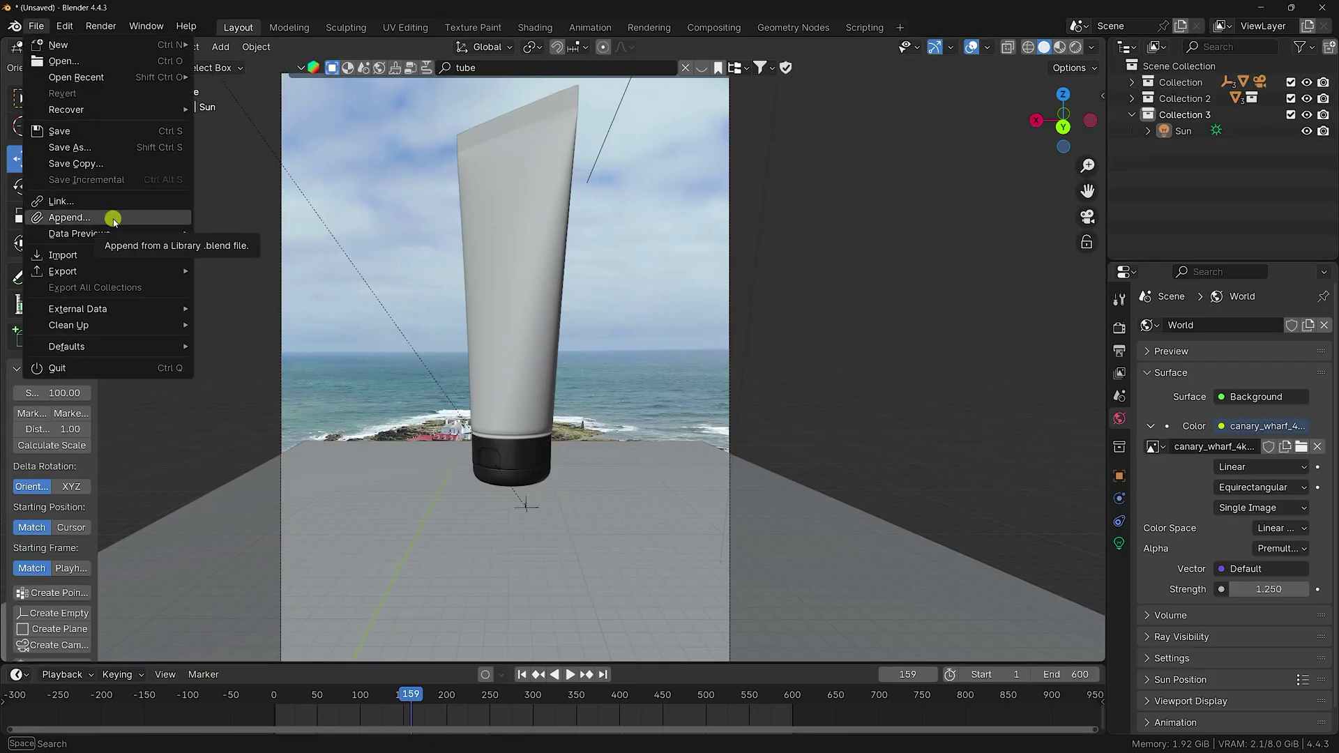
click(69, 217)
click(301, 249)
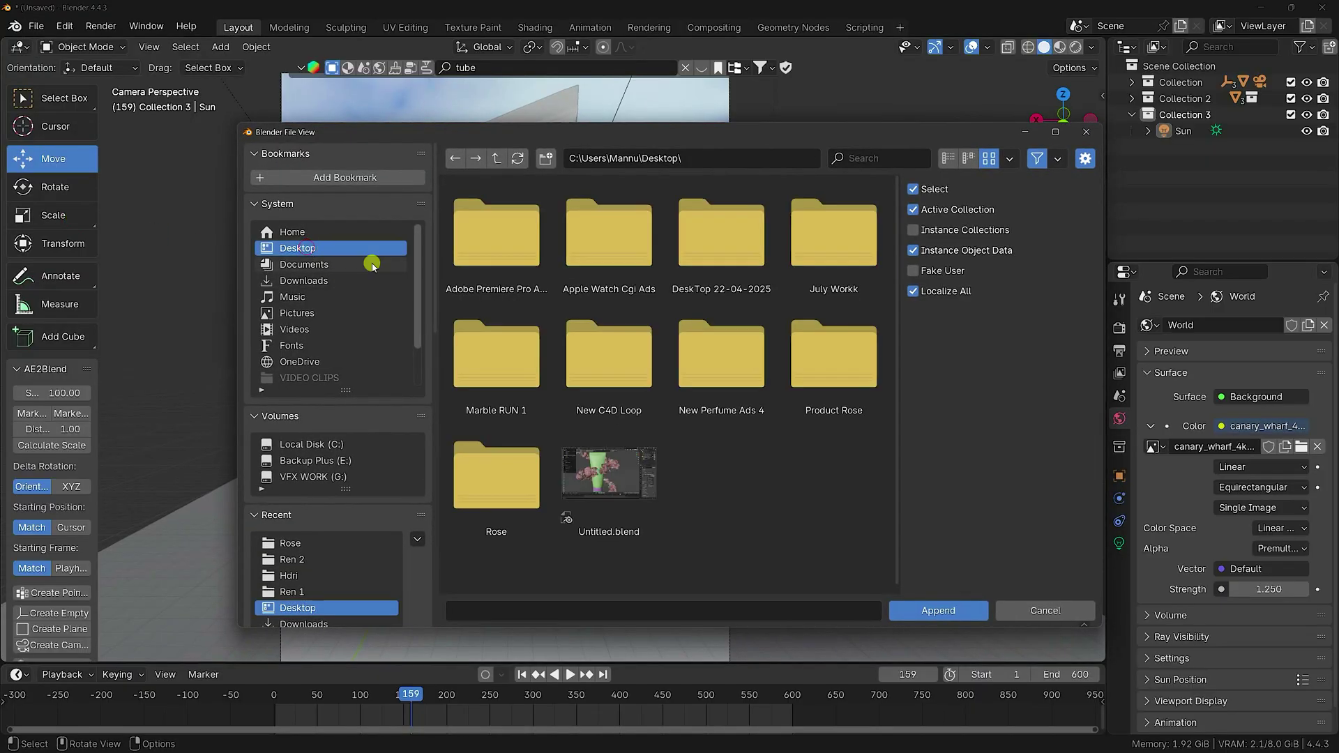
click(609, 474)
click(595, 251)
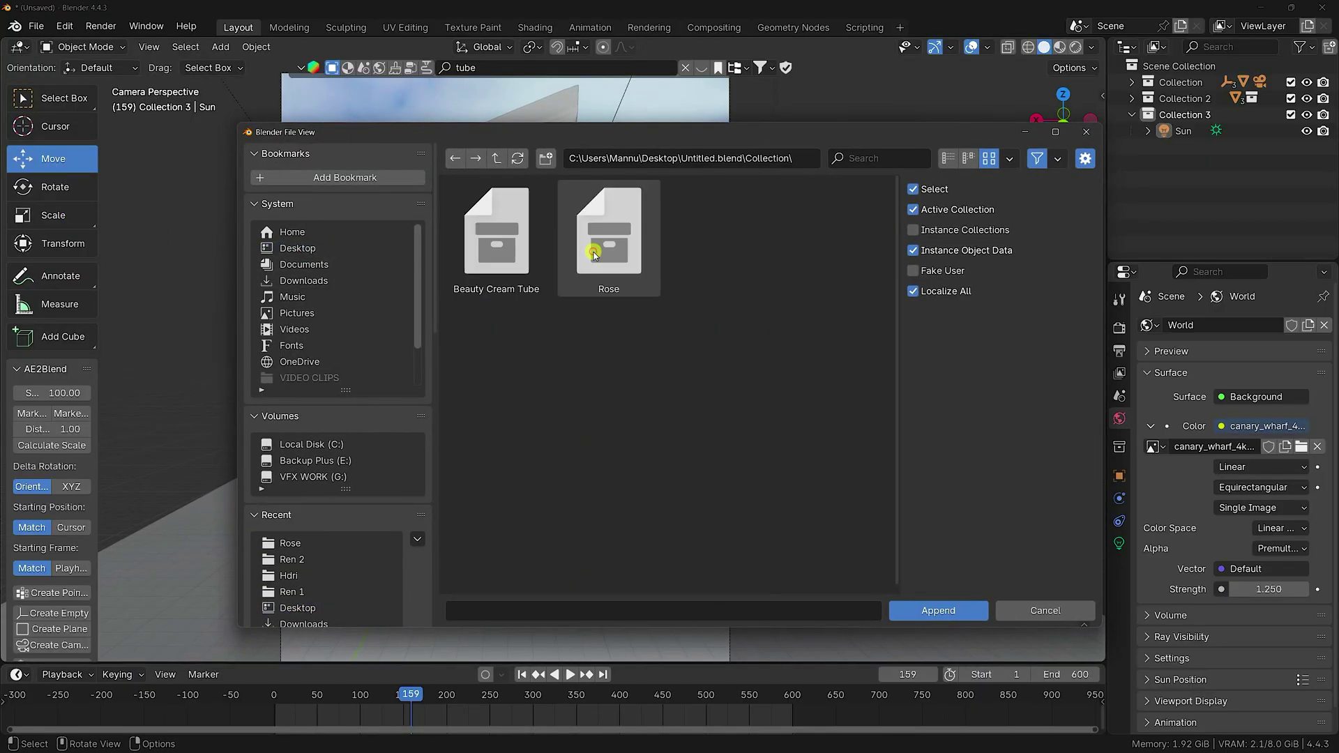
click(593, 253)
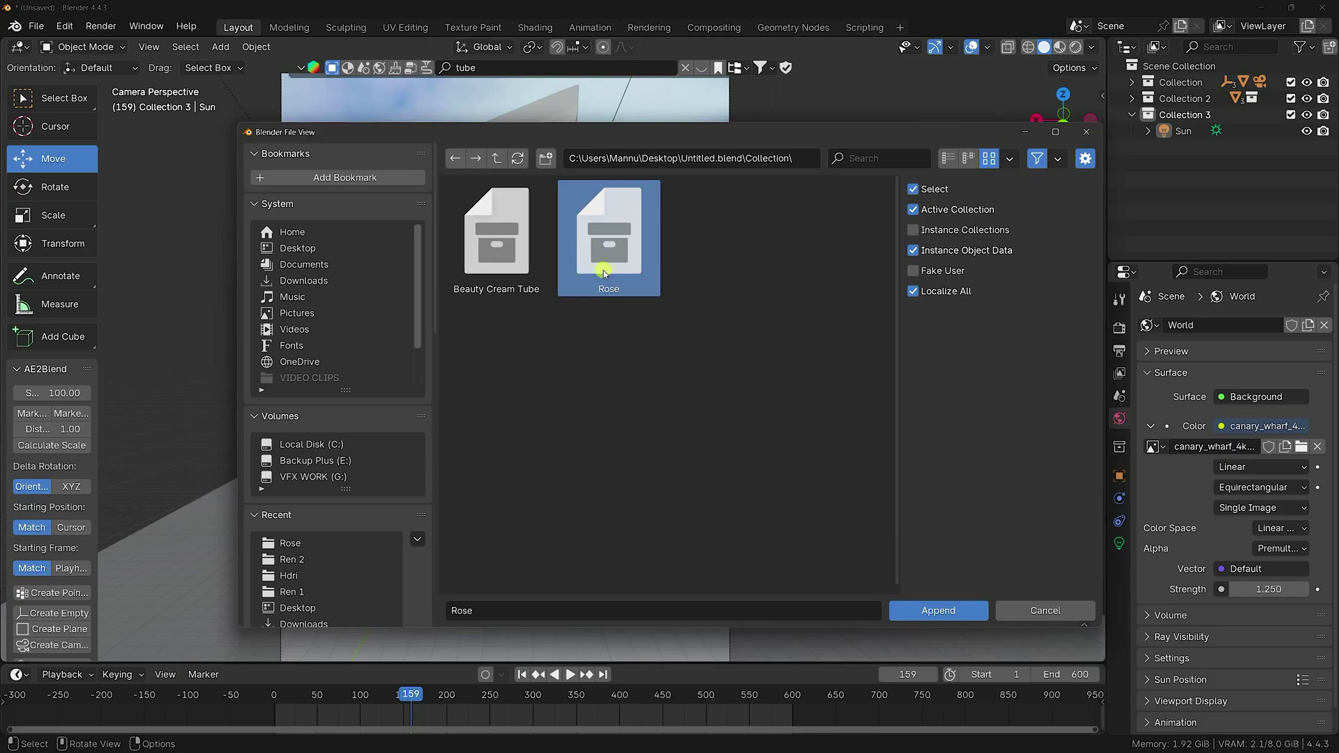
click(939, 610)
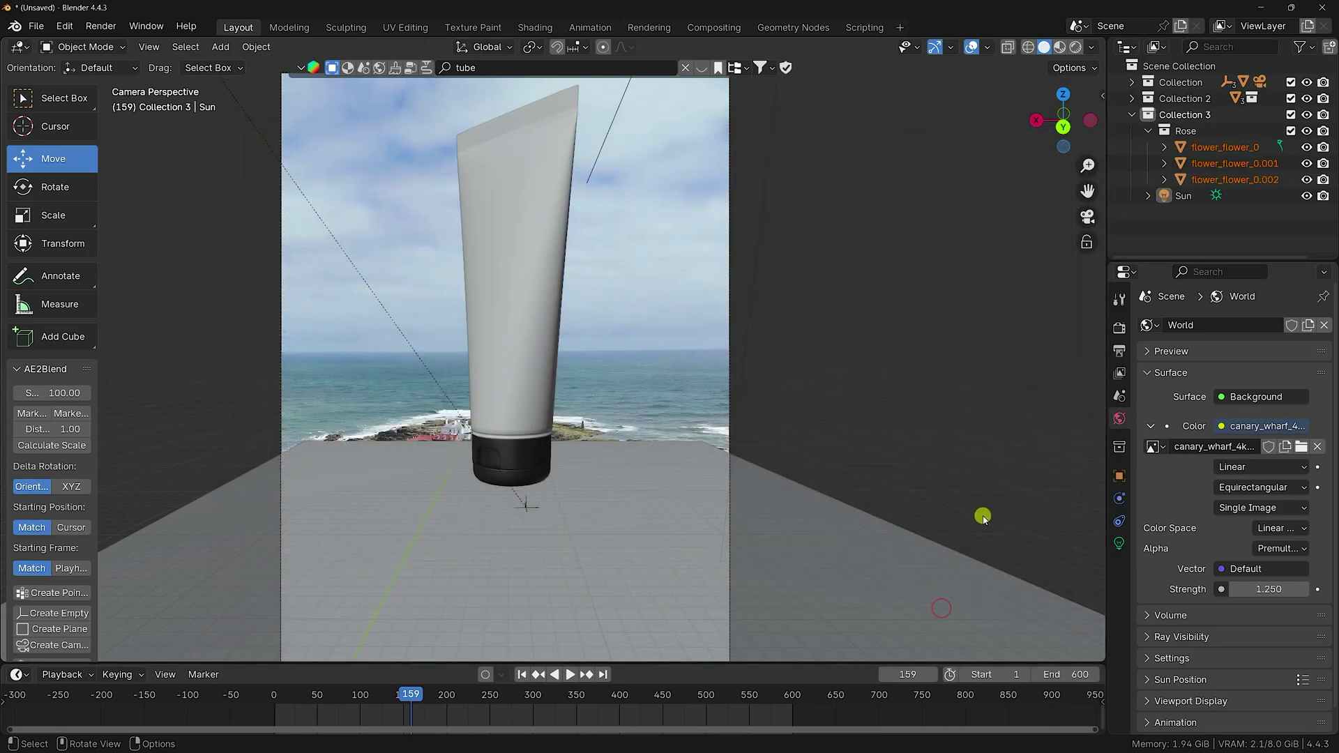
- Move the Rose collection out of Collection 3 to the top level of the scene collection
click(1132, 116)
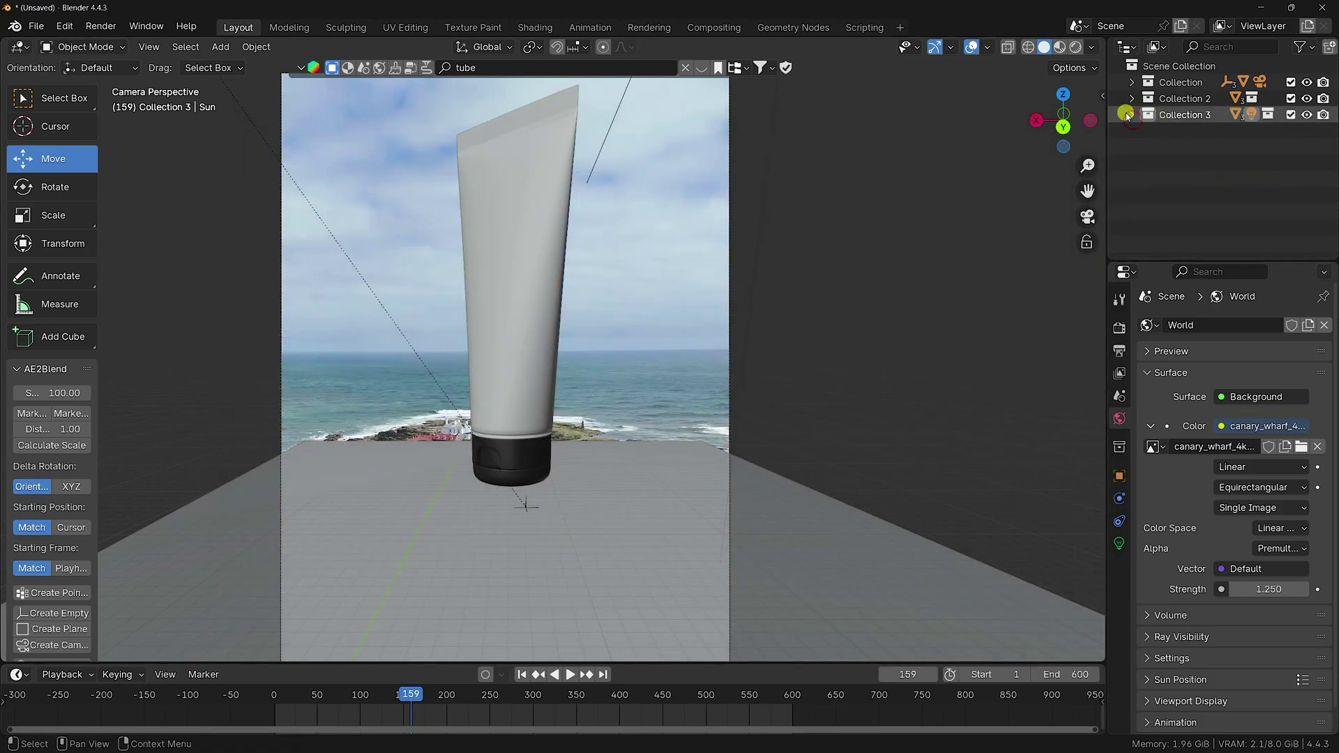
click(1132, 116)
drag(1180, 130, 1189, 203)
click(1150, 149)
click(1132, 147)
- Scale up the smallest rose, flower_flower_0.002, to roughly match the size of the other two roses
click(1208, 164)
click(1218, 195)
scroll(720, 311, down, 4)
middle_drag(720, 310, 410, 398)
scroll(714, 316, down, 3)
key(KP_Decimal)
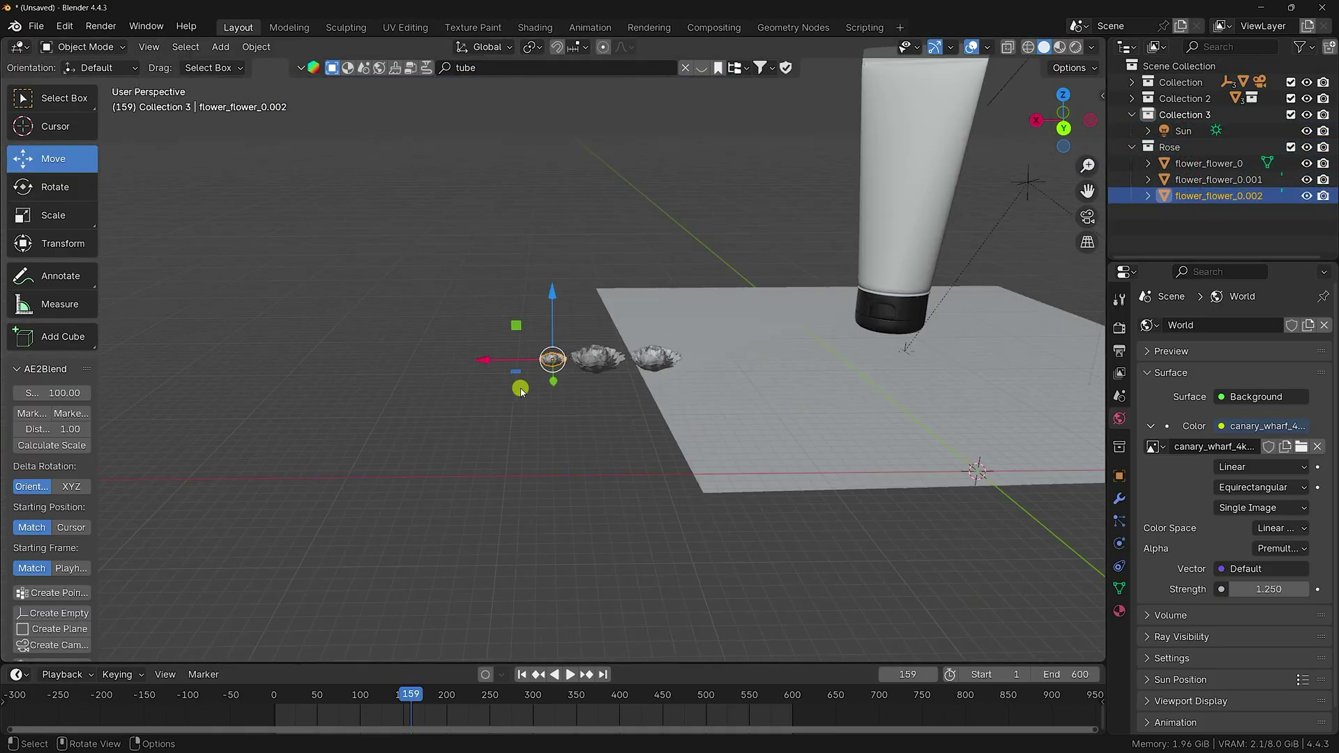
scroll(521, 392, up, 8)
key(s)
click(633, 349)
- Move flower_flower_0.002 along the X axis away from the other roses and save the project as 1.blend on the Desktop
drag(537, 387, 408, 385)
scroll(407, 385, down, 4)
middle_drag(408, 385, 423, 514)
scroll(528, 452, up, 3)
middle_drag(351, 417, 409, 442)
key(ctrl+s)
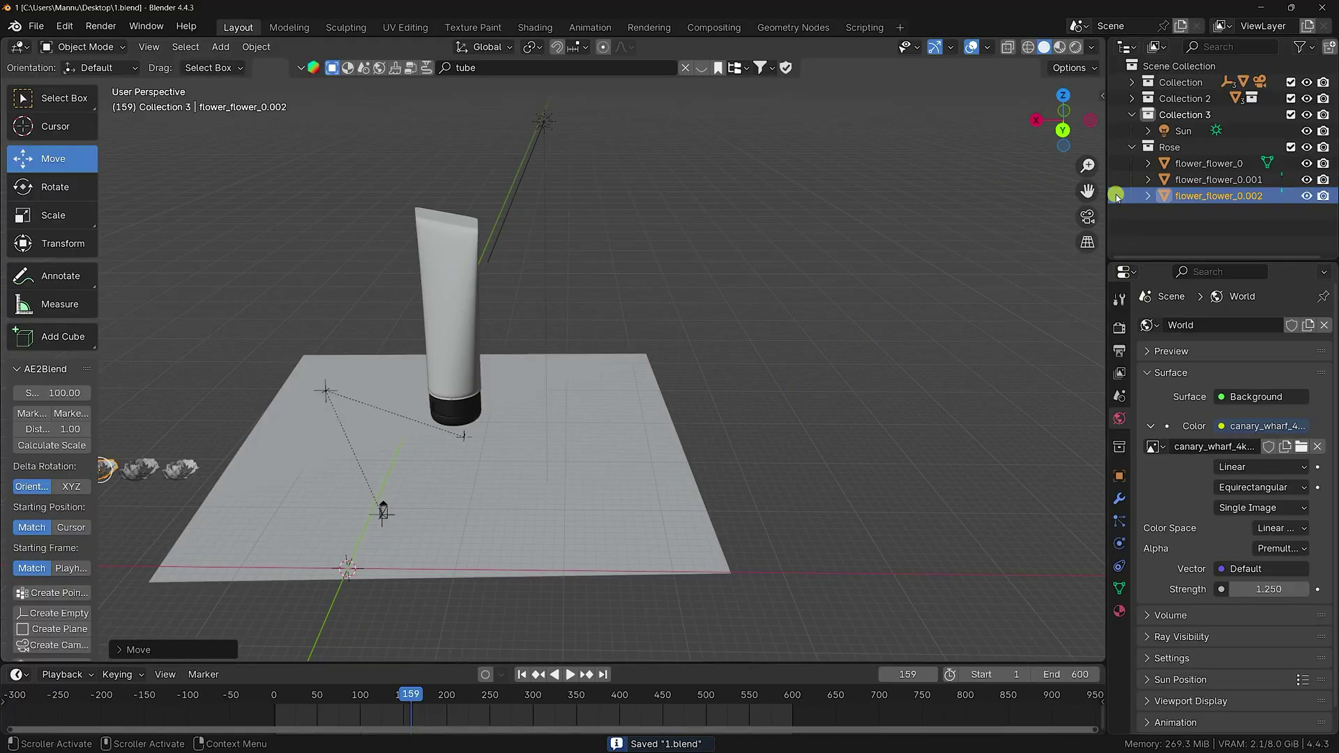
- Collapse the Rose collection, create a new top-level collection below it and make it active
click(1132, 147)
right_click(1150, 185)
click(1080, 186)
click(1184, 164)
- Add an Archimedean spiral curve to the new collection and open its creation settings
click(220, 46)
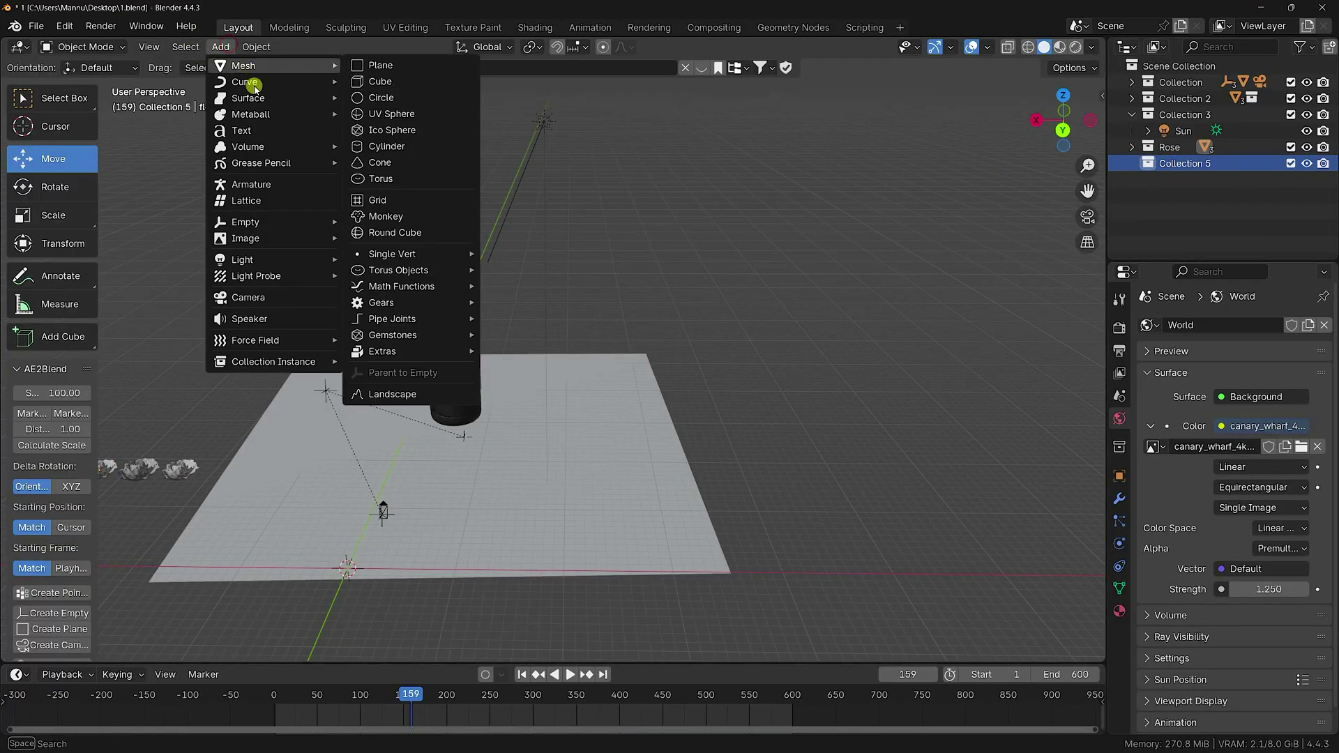
mouse_move(247, 81)
mouse_move(389, 259)
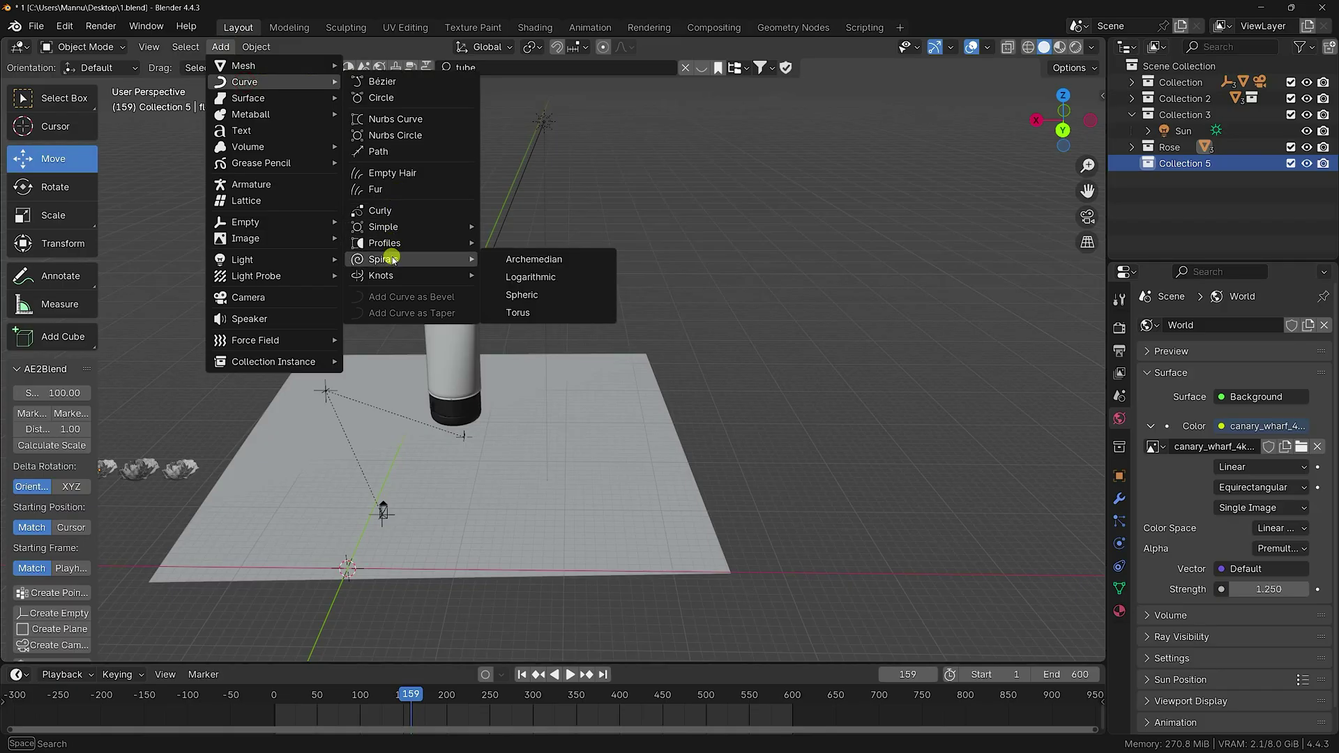
click(551, 260)
middle_drag(427, 412, 412, 400)
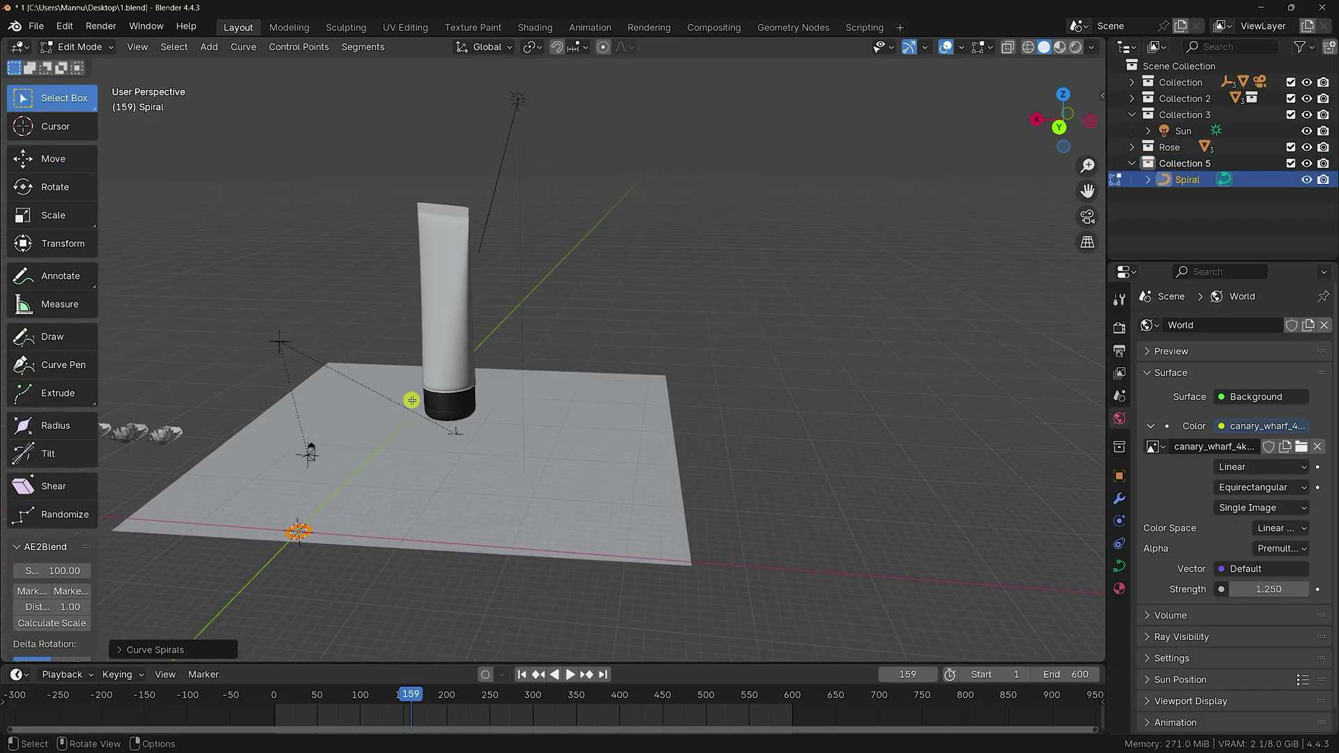
click(192, 649)
shift+middle_drag(424, 506, 567, 504)
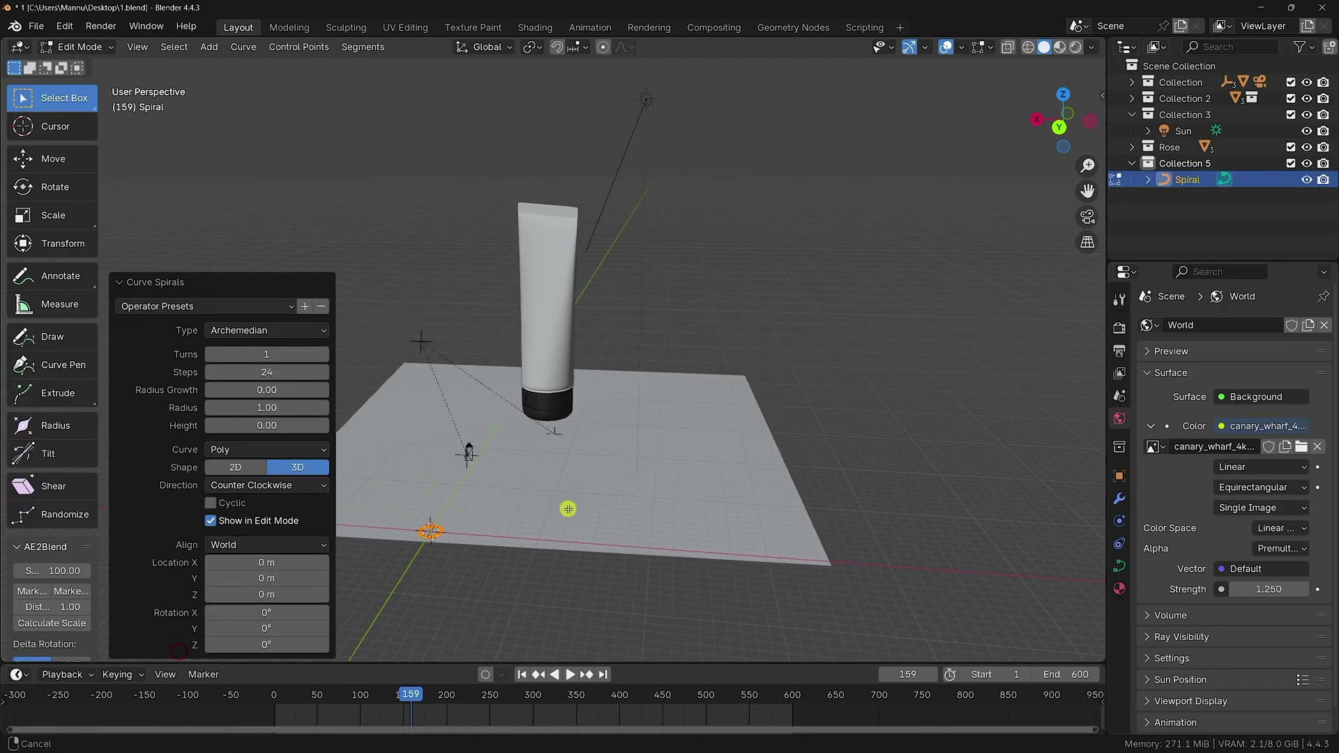
- Set the spiral to 5 turns with a height of 5.34
drag(259, 424, 263, 424)
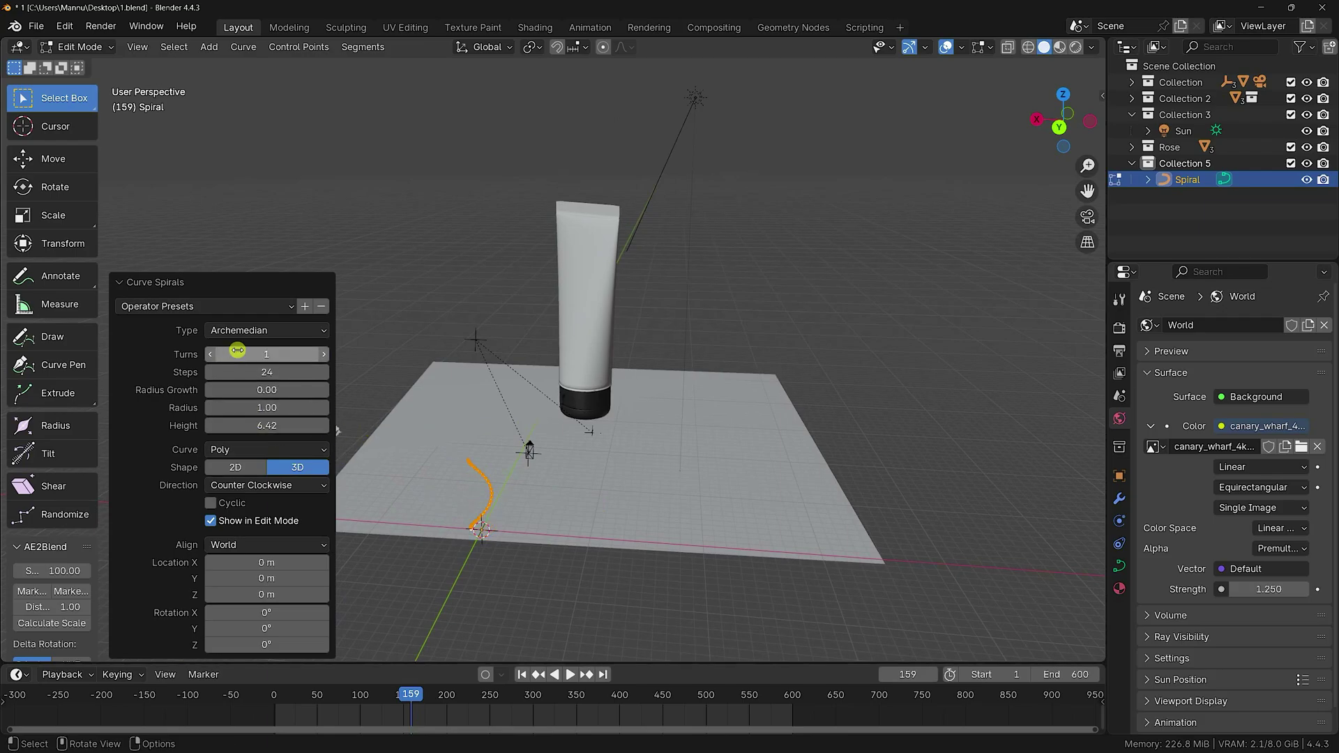
click(326, 355)
click(326, 354)
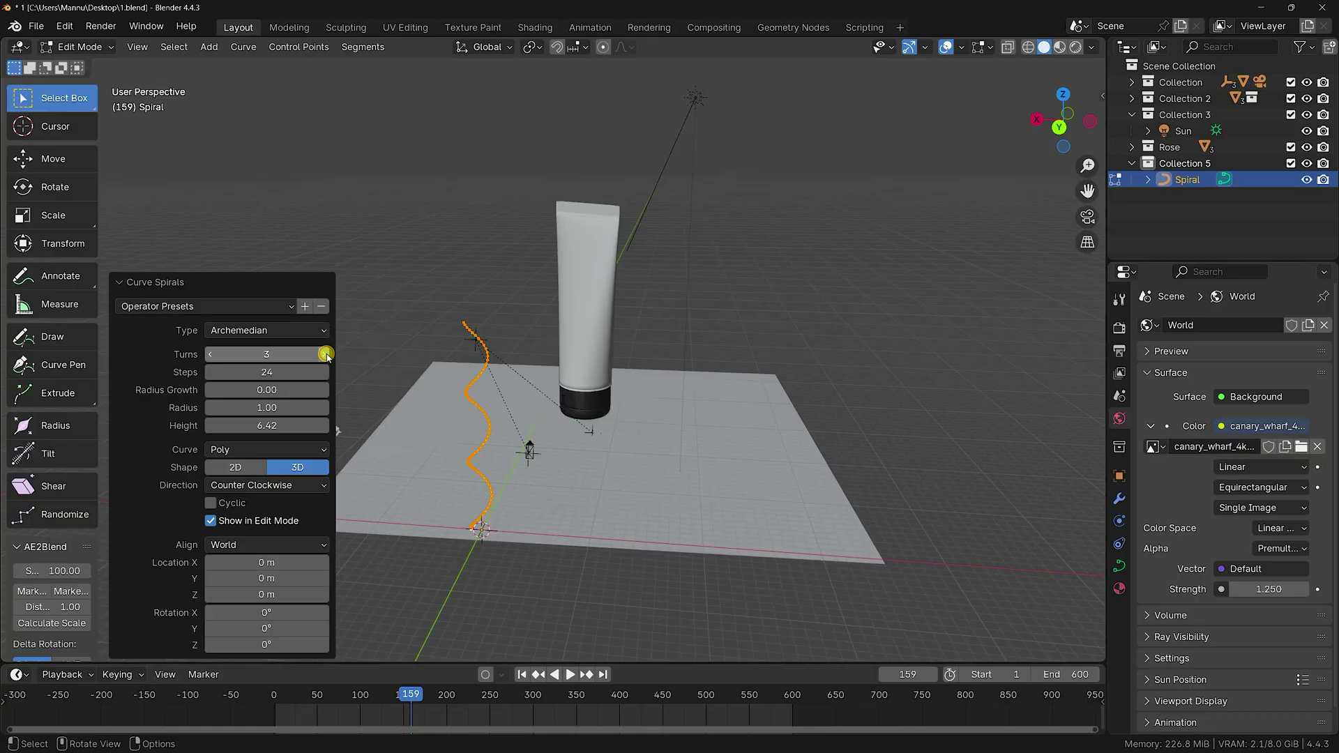
click(326, 354)
drag(266, 425, 241, 426)
- Set the spiral's steps to 68 and its radius to 7
click(268, 374)
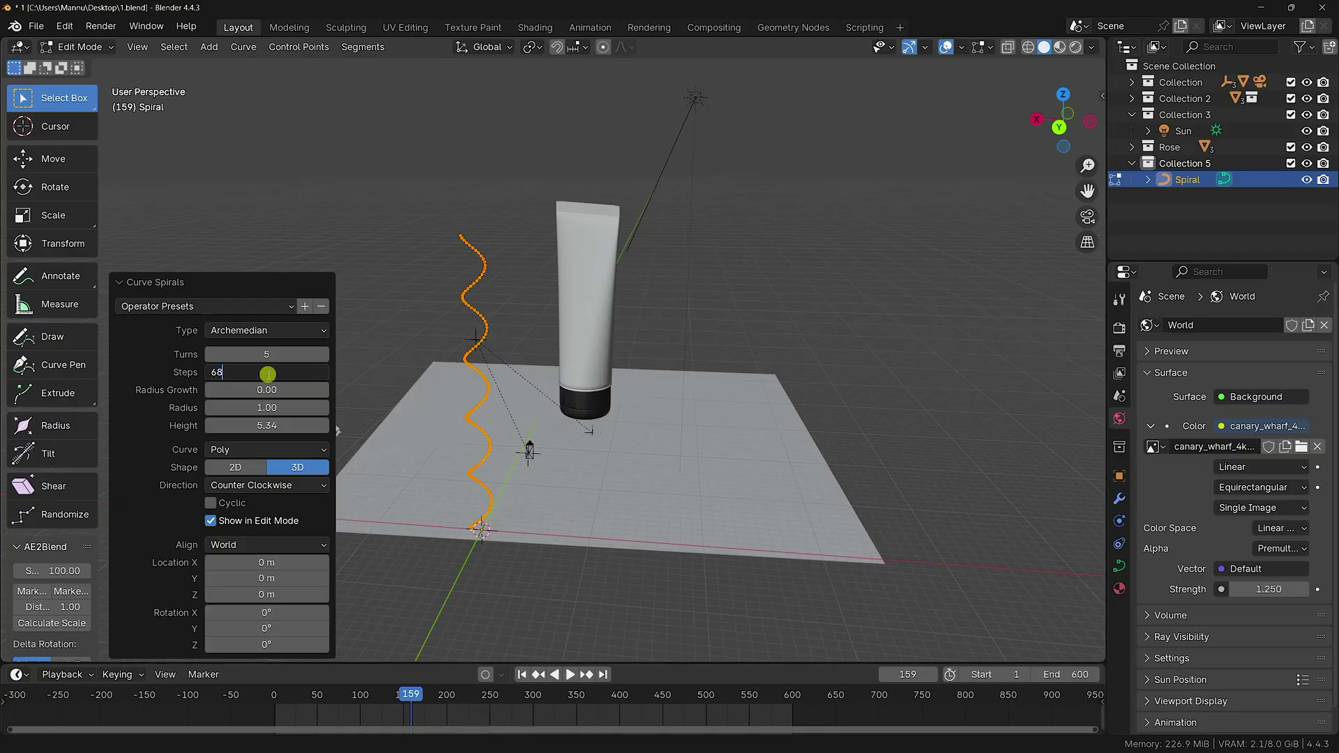
text(68)
key(Return)
drag(310, 410, 258, 409)
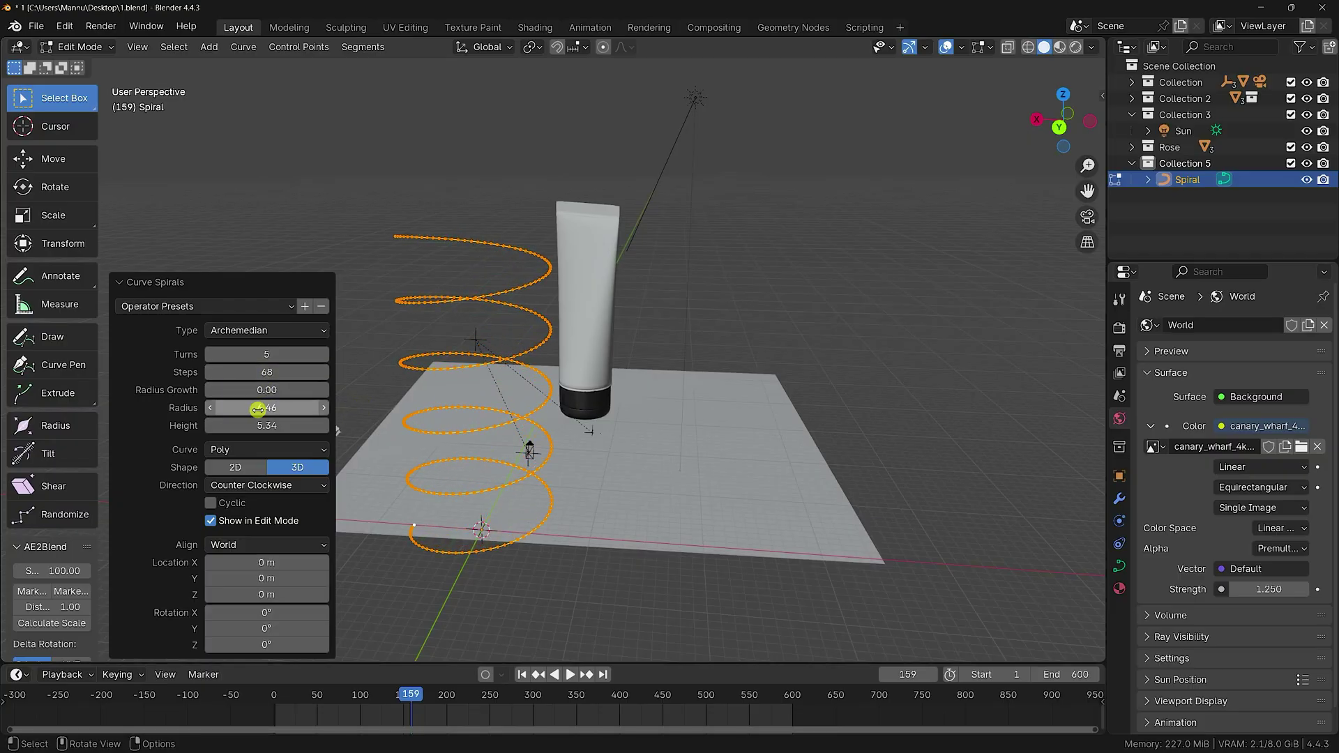
click(284, 410)
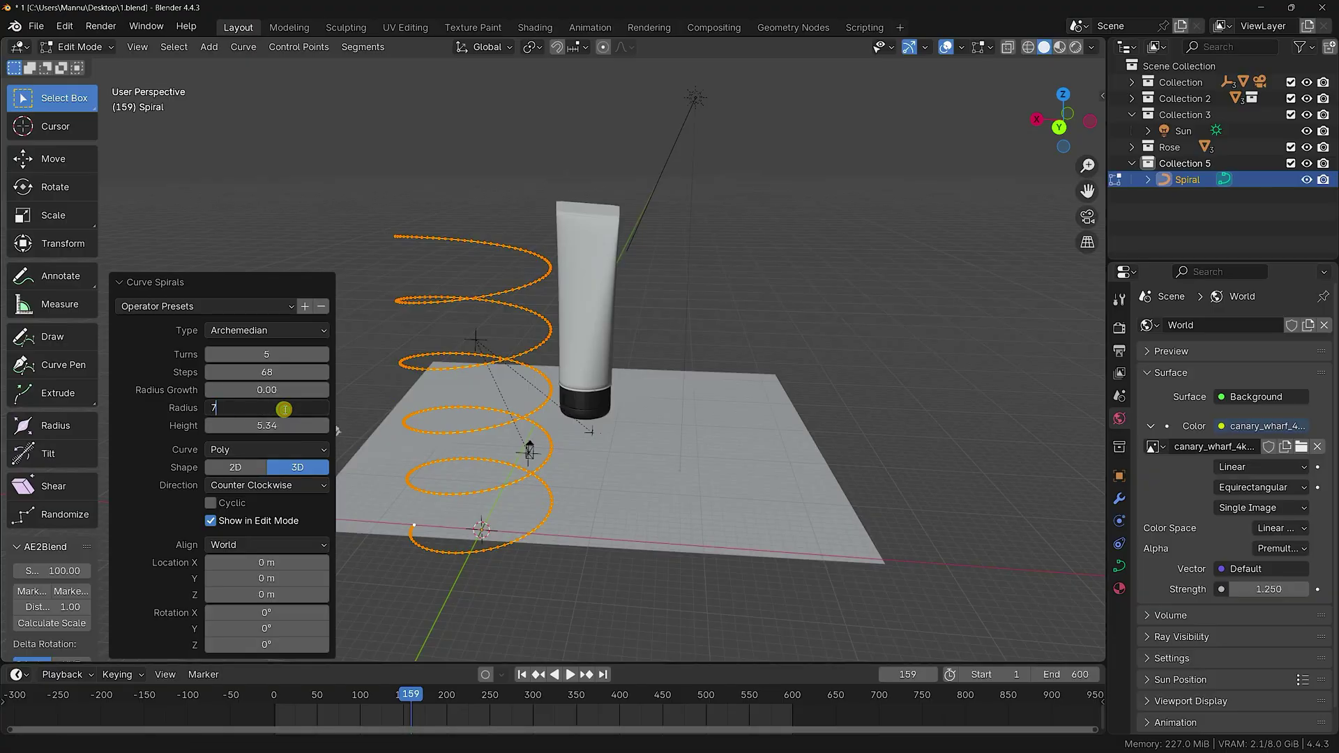
key(Return)
- Compare the spiral with the tube from above and set its radius to 7.5
middle_drag(419, 432, 584, 496)
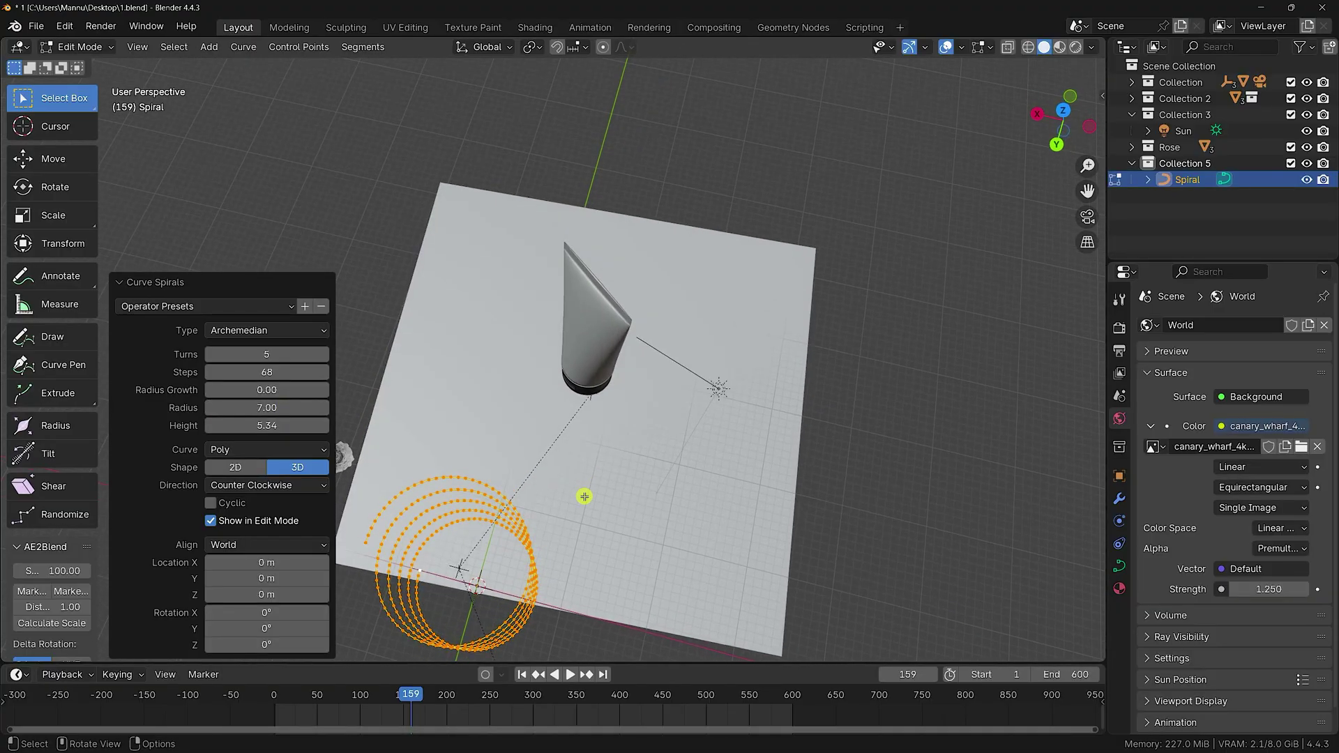
key(KP_7)
shift+middle_drag(629, 262, 628, 353)
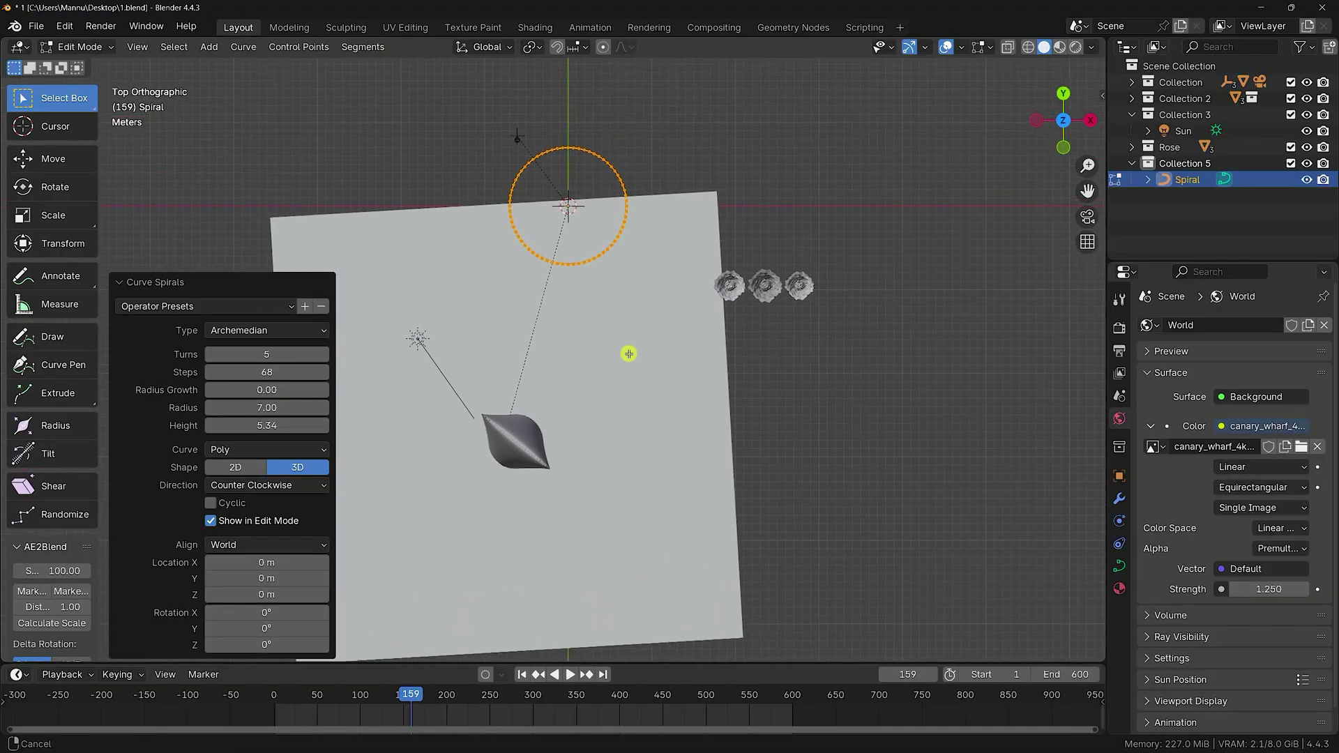
click(287, 408)
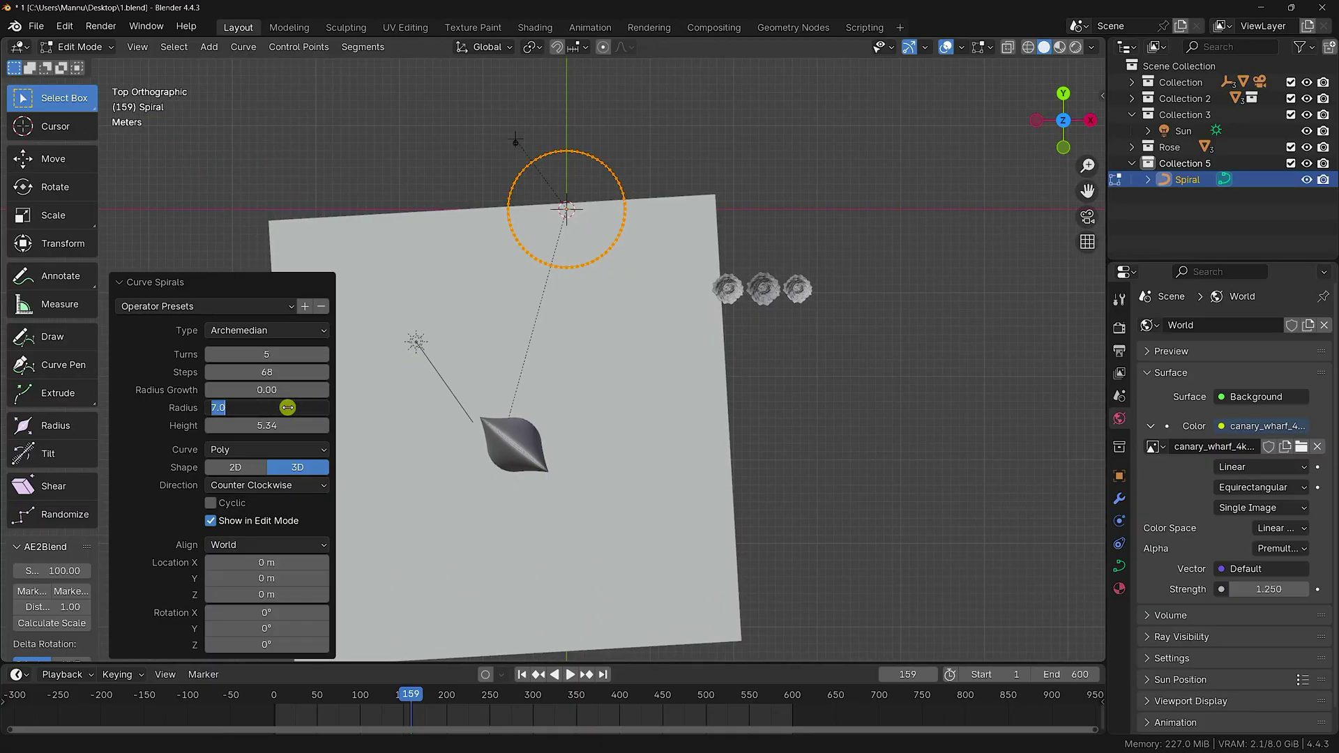
key(Return)
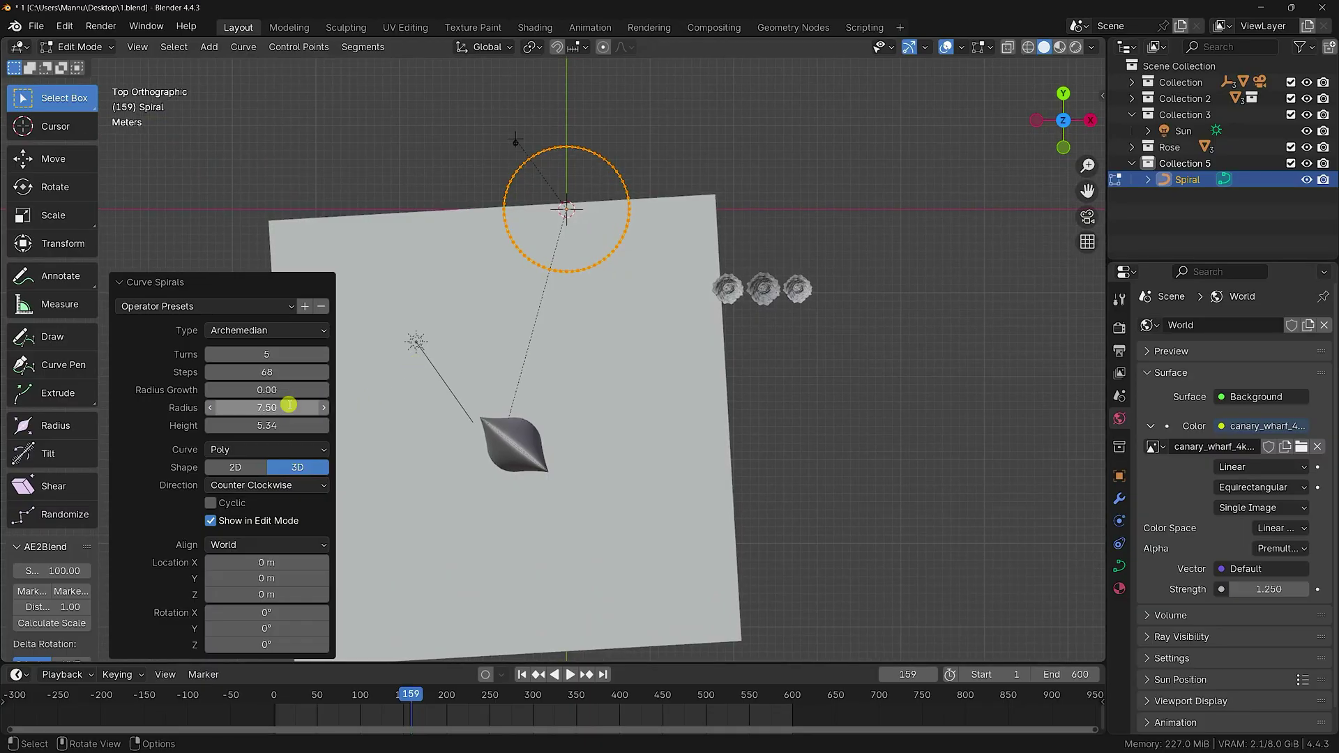
- Check the spiral against the tube from the camera and set the spiral's height to 6
middle_drag(717, 275, 944, 136)
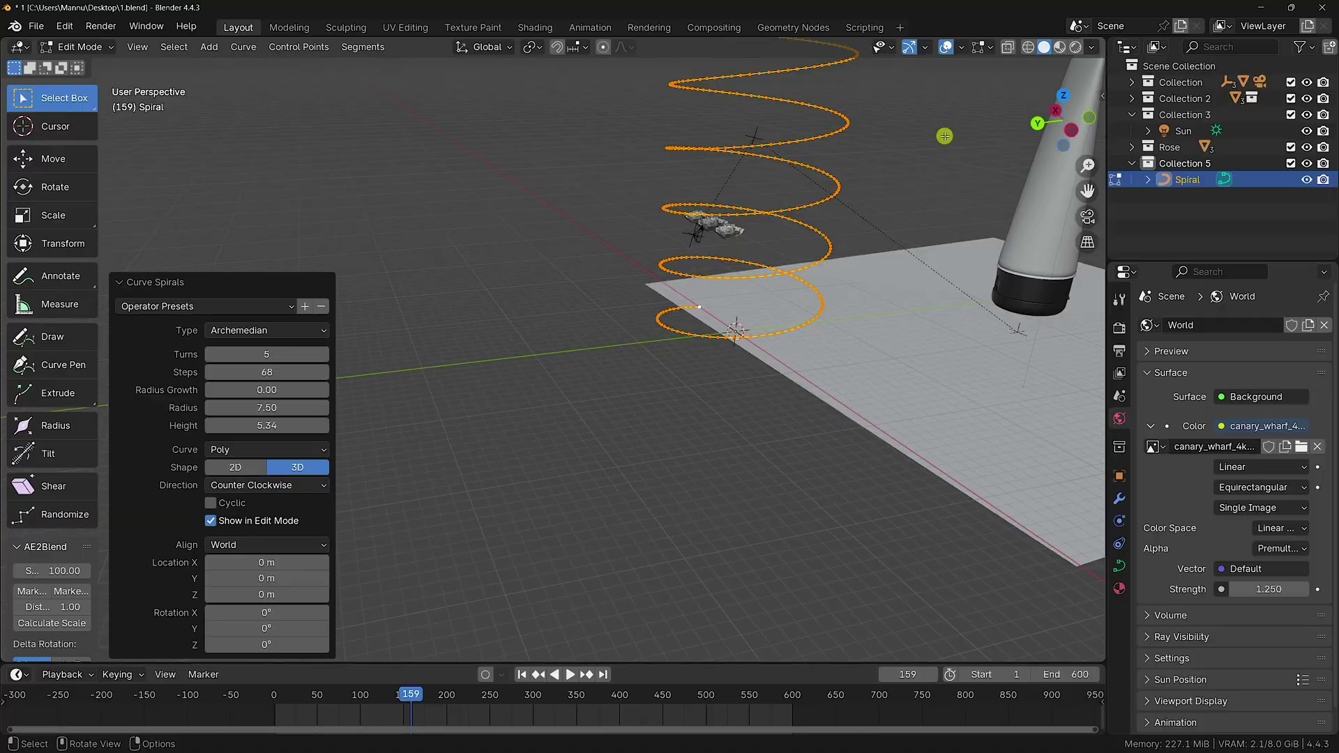
key(KP_0)
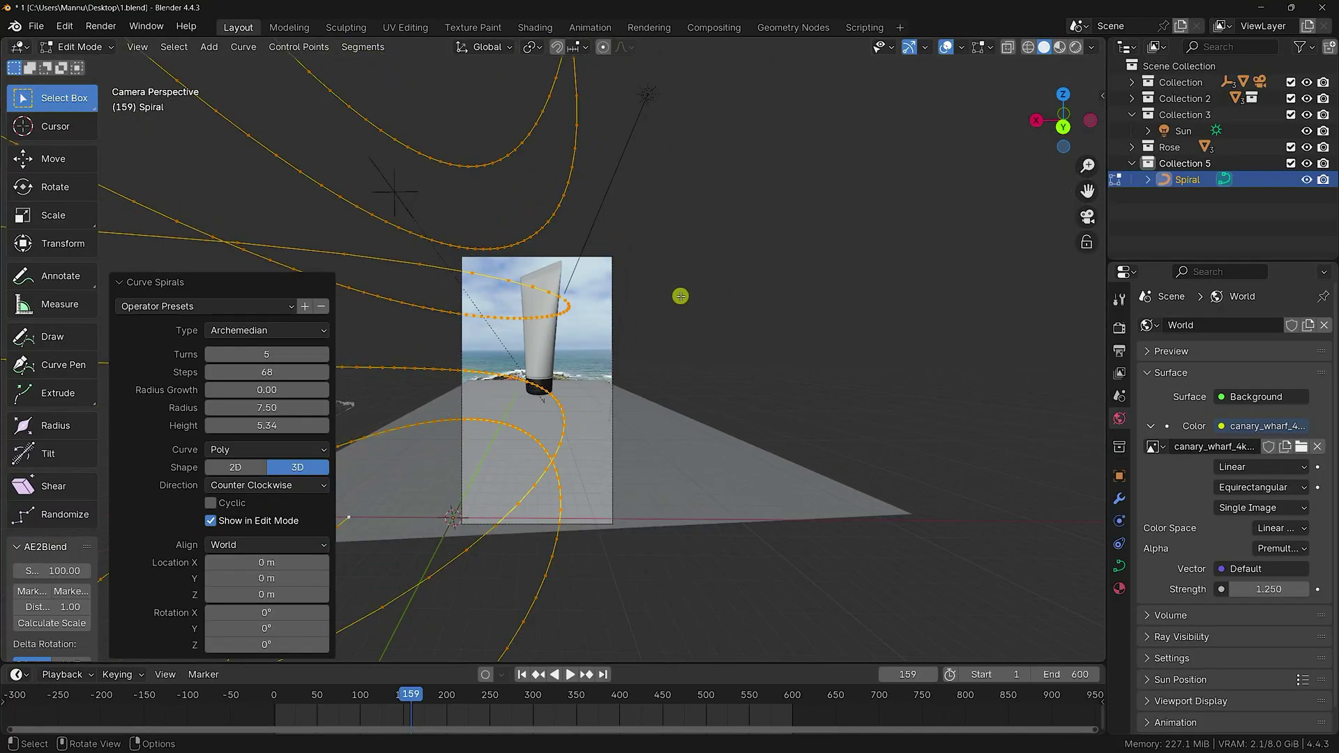
middle_drag(585, 320, 658, 362)
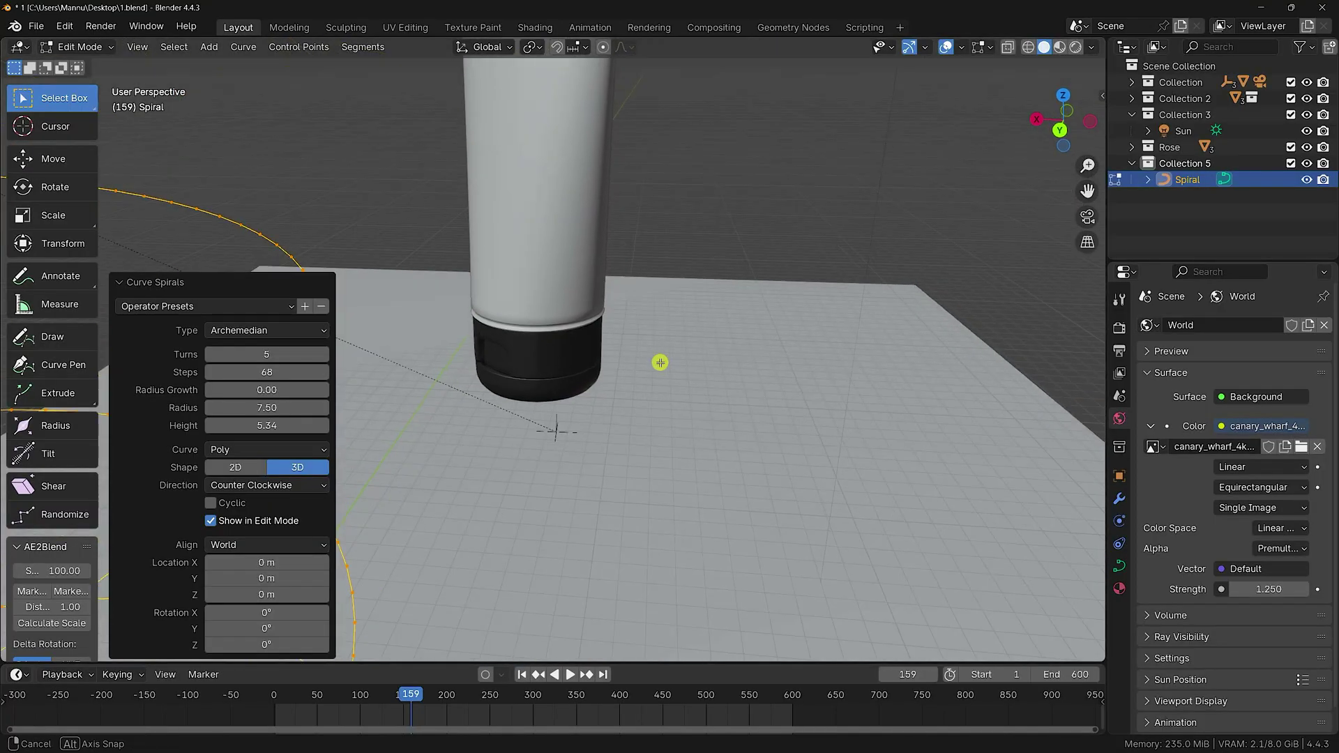
key(KP_Decimal)
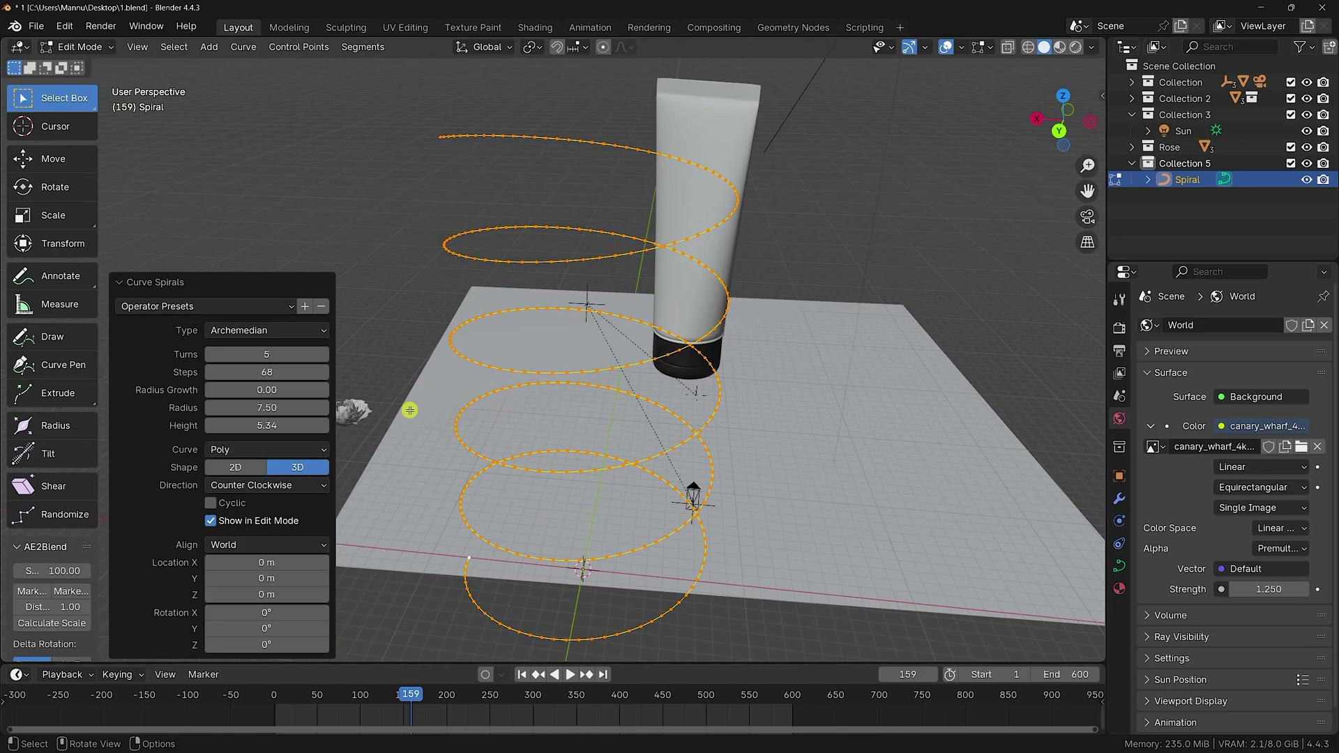
click(281, 425)
text(6)
key(Return)
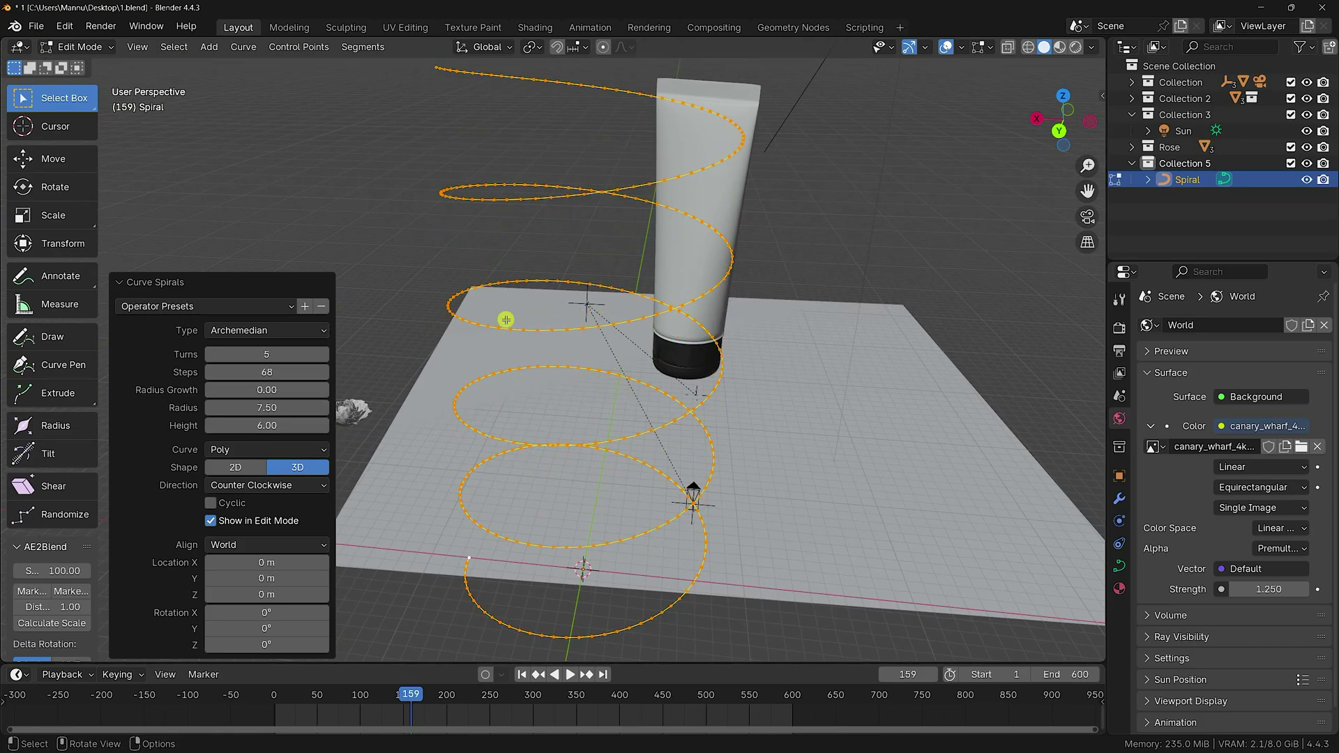
- Reduce the spiral to 4 turns and raise its height to 9.42, checking it against the tube from the front
scroll(502, 317, down, 5)
click(208, 353)
drag(264, 424, 332, 416)
key(KP_1)
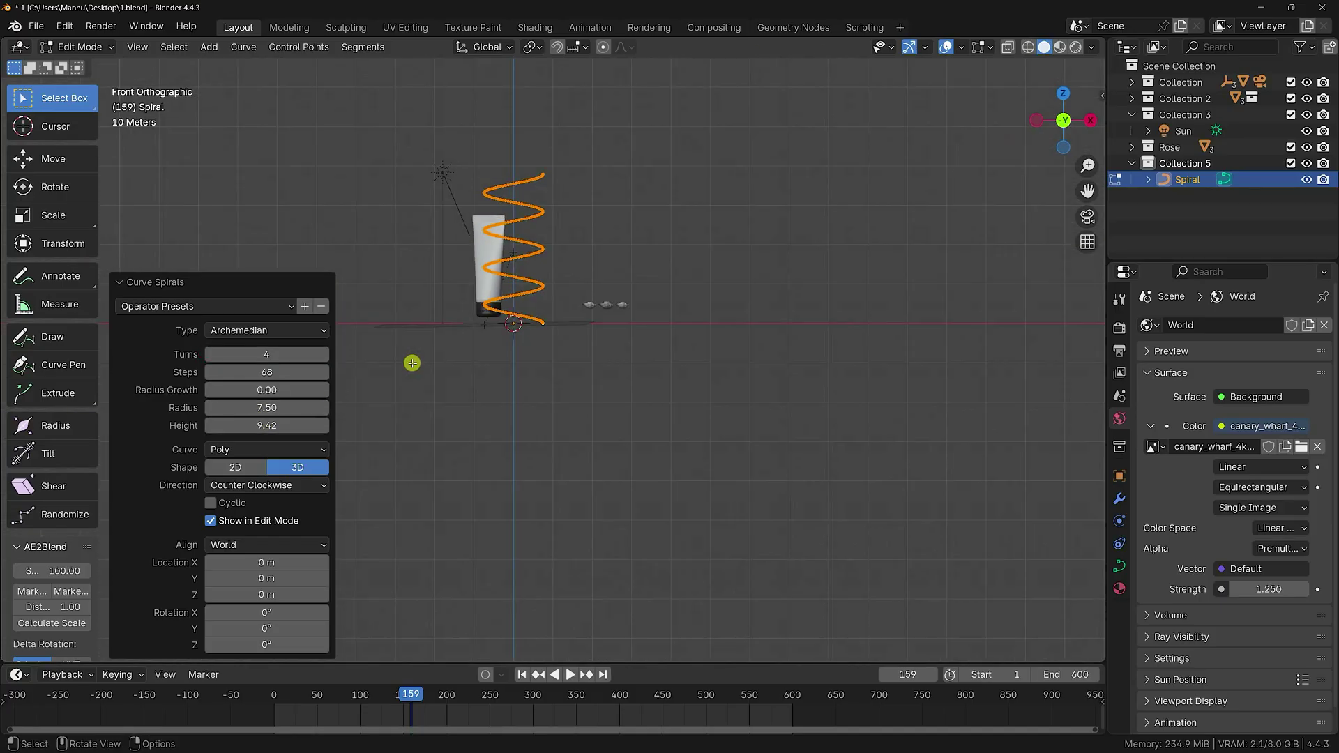
scroll(509, 208, up, 3)
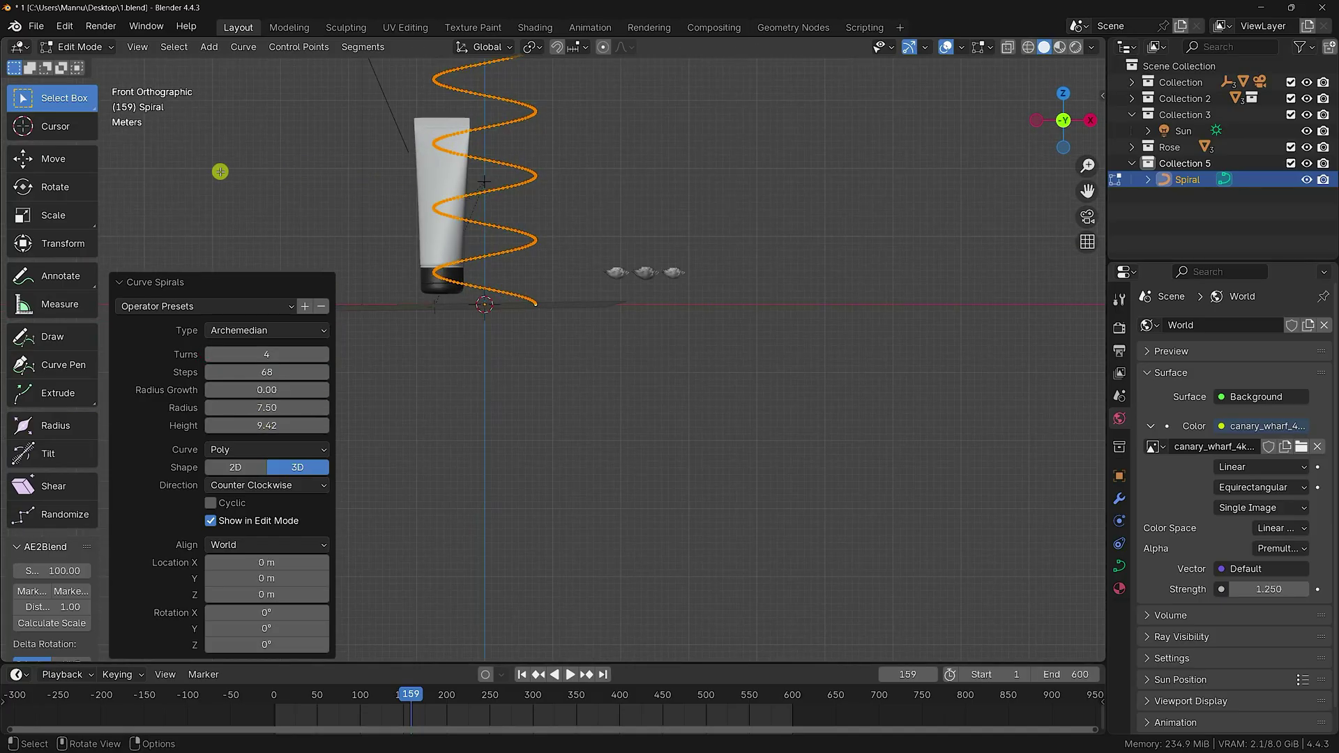
- Return to Object Mode and centre the spiral around the tube from above, at about X −5.96 m and Y −28.26 m
click(55, 158)
click(79, 47)
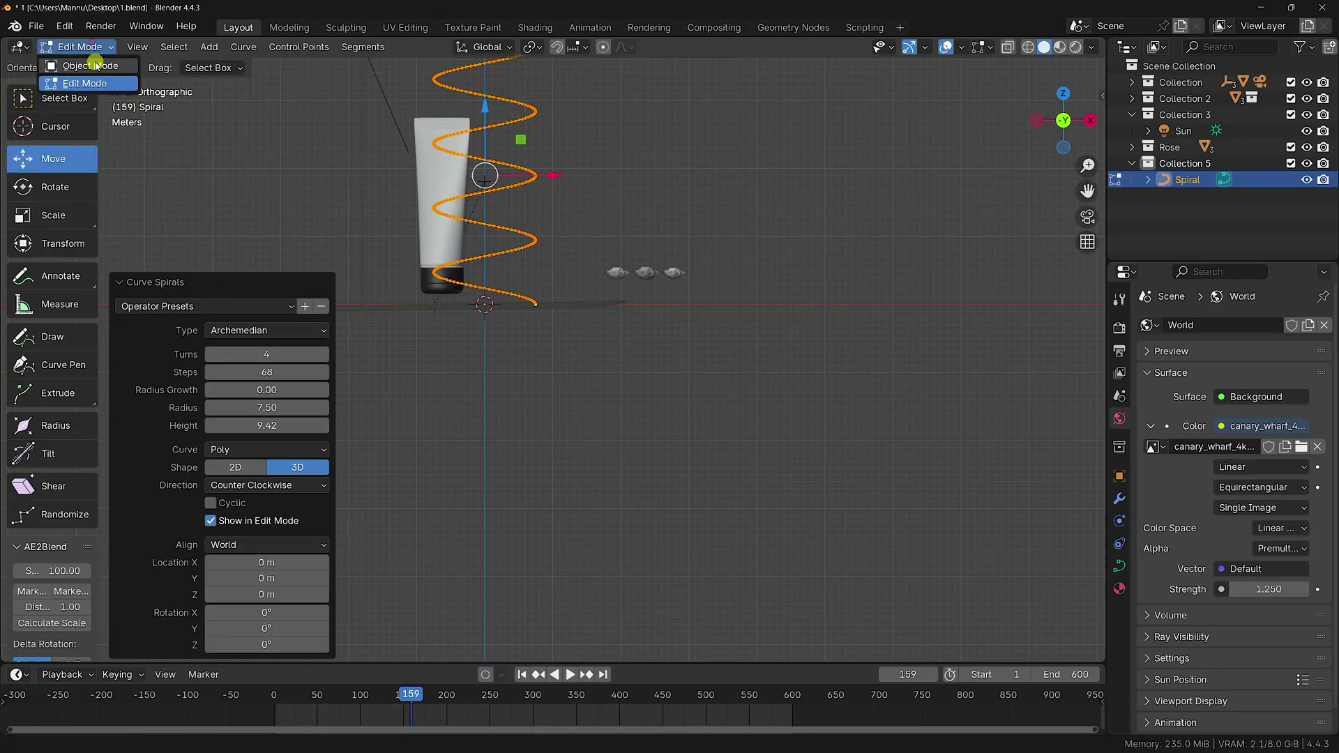
click(87, 63)
scroll(634, 305, down, 3)
key(KP_7)
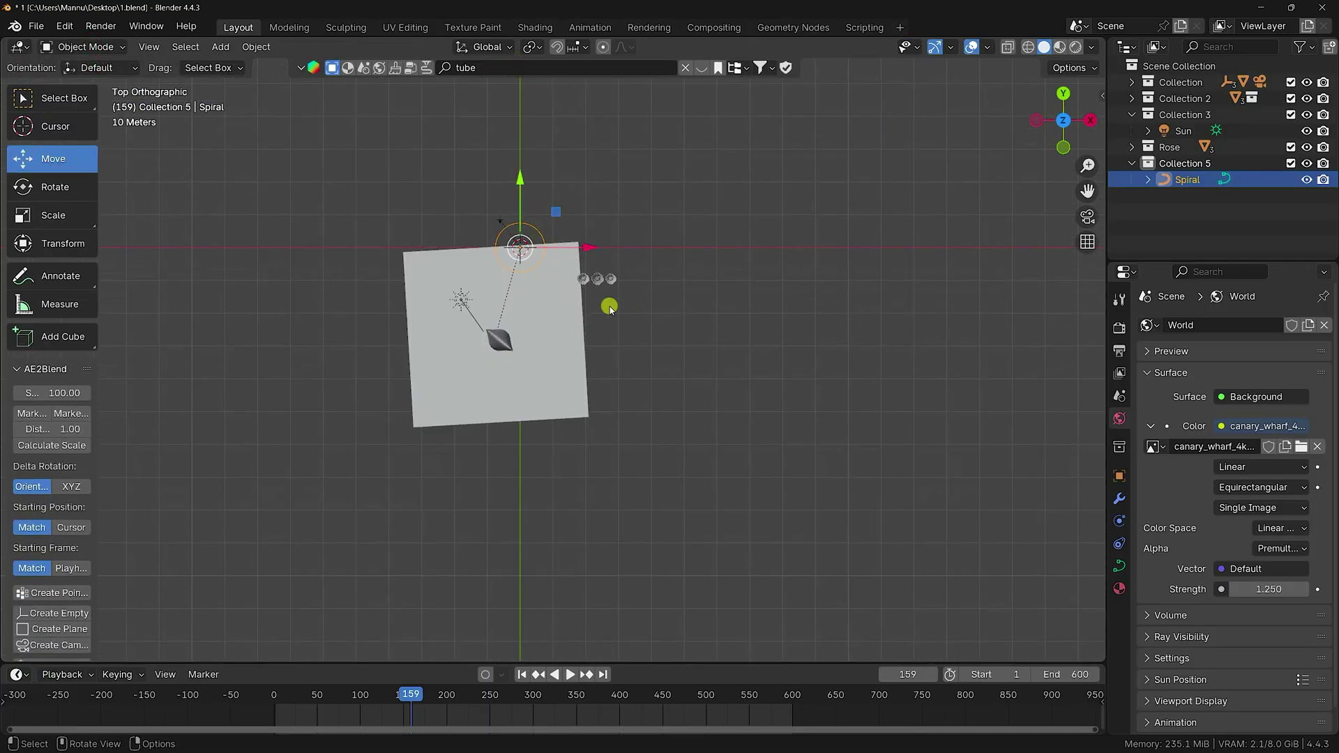
scroll(607, 302, up, 4)
drag(546, 178, 503, 453)
scroll(598, 424, up, 3)
shift+middle_drag(598, 424, 629, 389)
drag(680, 403, 531, 352)
drag(594, 420, 585, 419)
middle_drag(585, 418, 779, 320)
- Rotate the spiral to about −99° around Z, checking its start against the tube in the camera view
key(KP_0)
scroll(792, 321, up, 2)
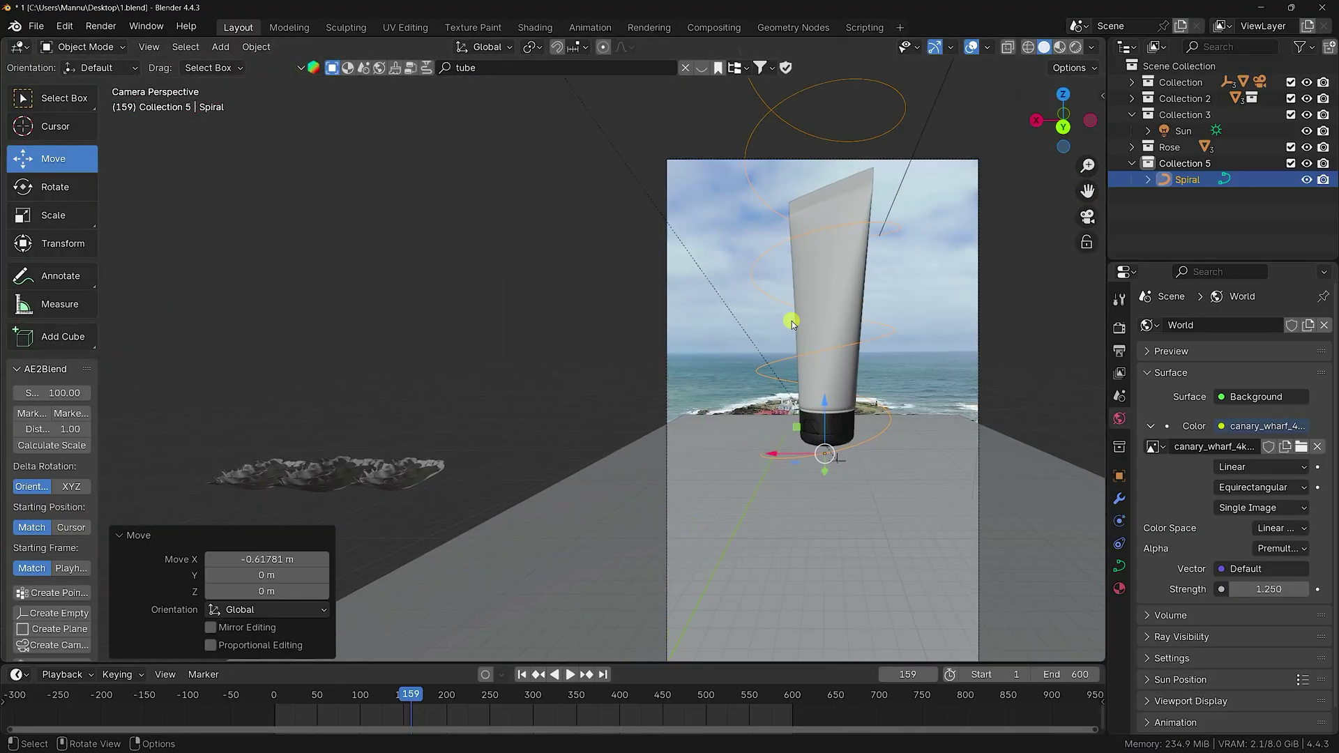
key(Home)
scroll(595, 378, up, 3)
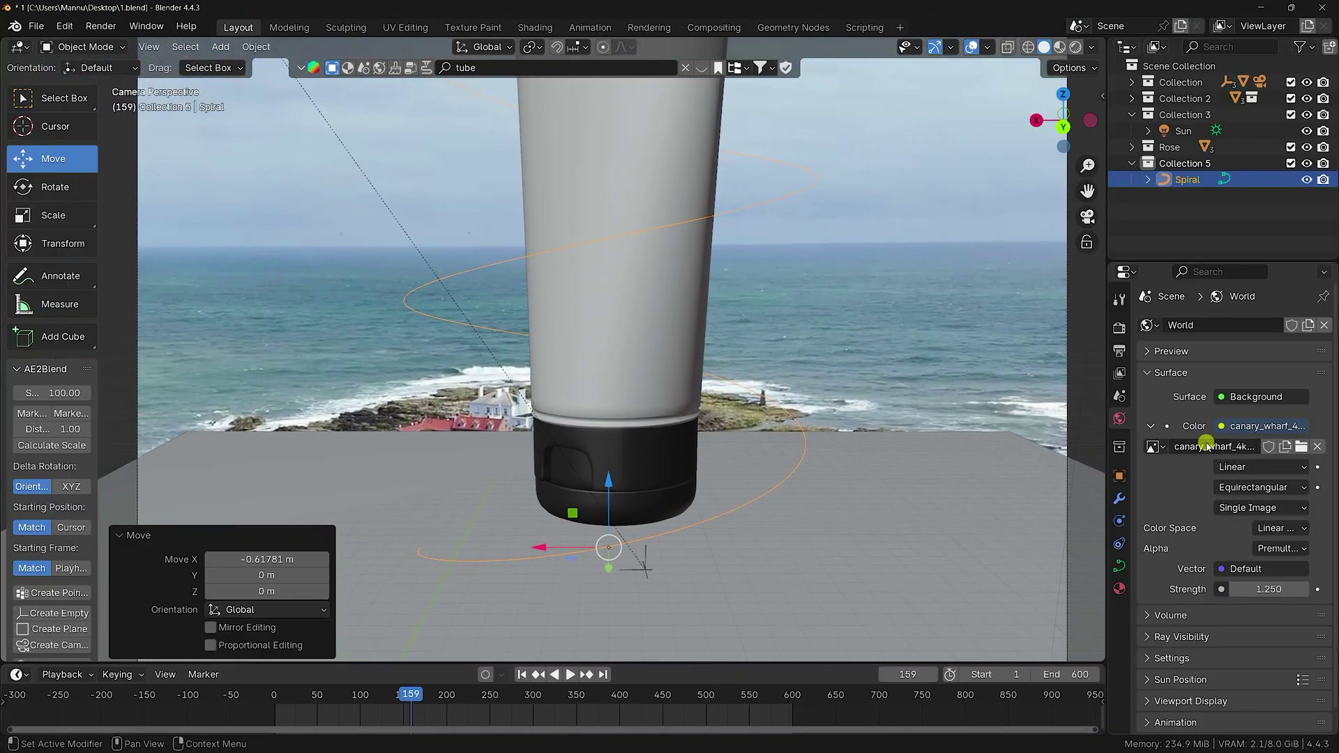
click(1120, 477)
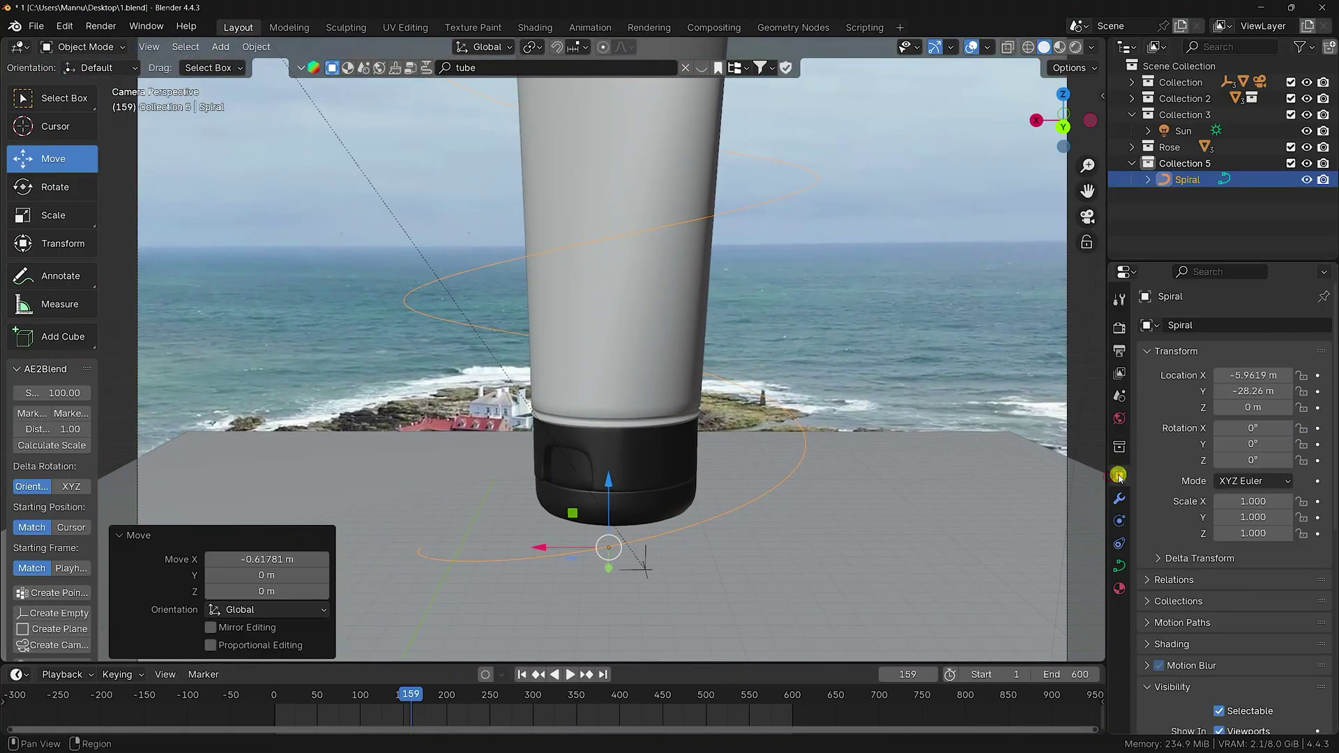
drag(1246, 460, 1195, 487)
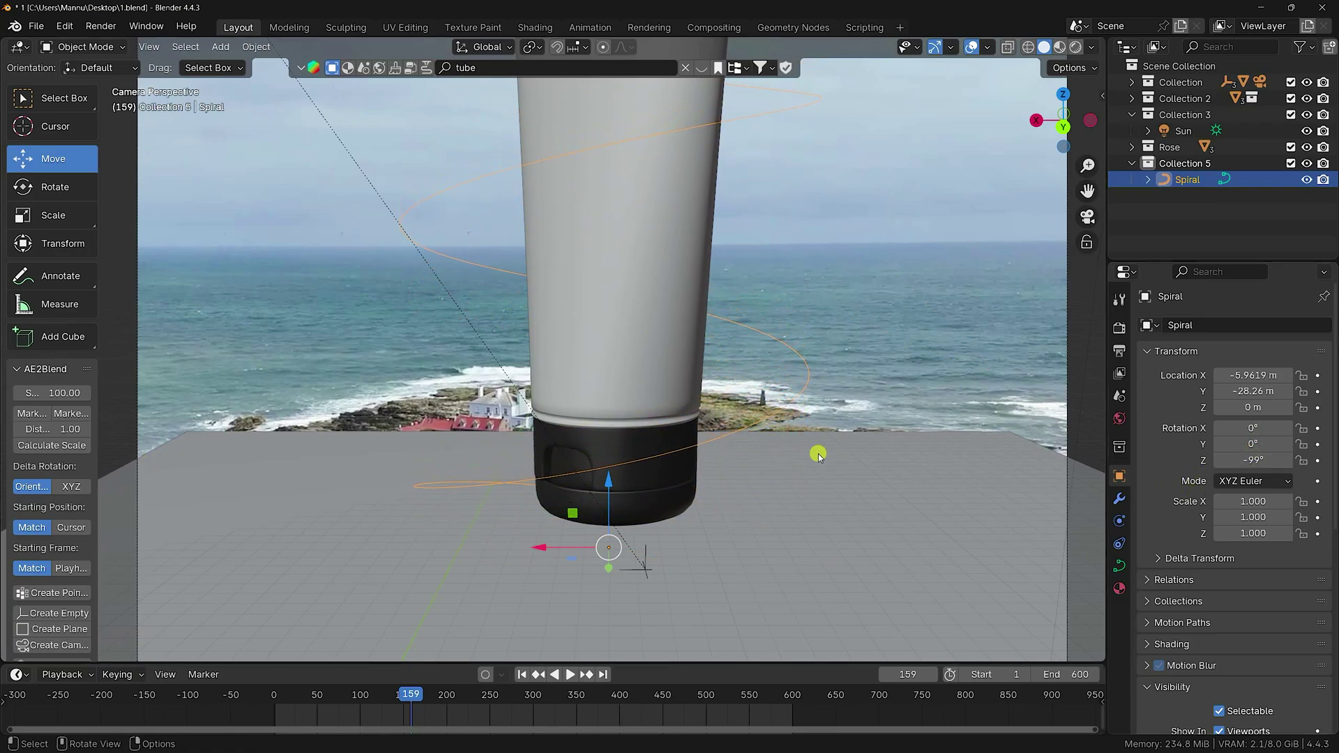
key(Home)
- Raise the spiral by about 3.2 m so that it starts around the tube's black cap
middle_drag(604, 419, 593, 363)
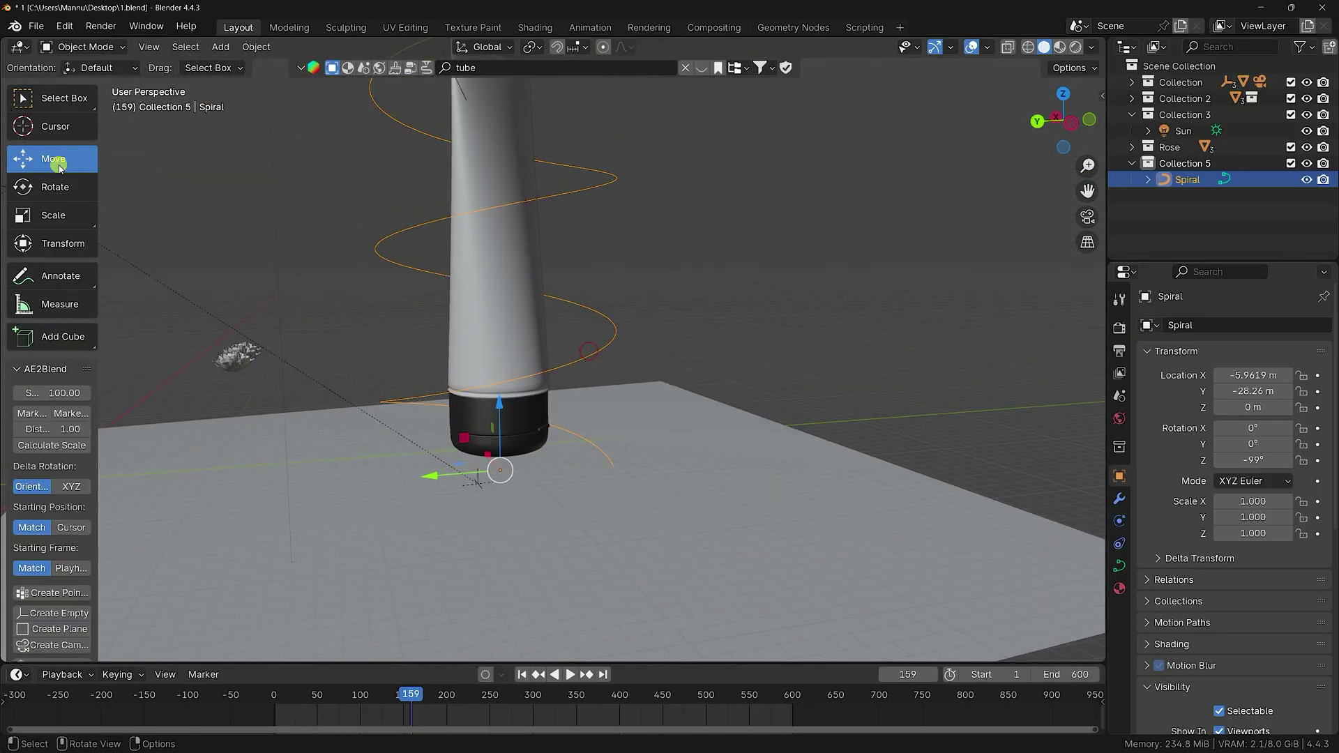
drag(501, 399, 495, 346)
middle_drag(711, 381, 552, 410)
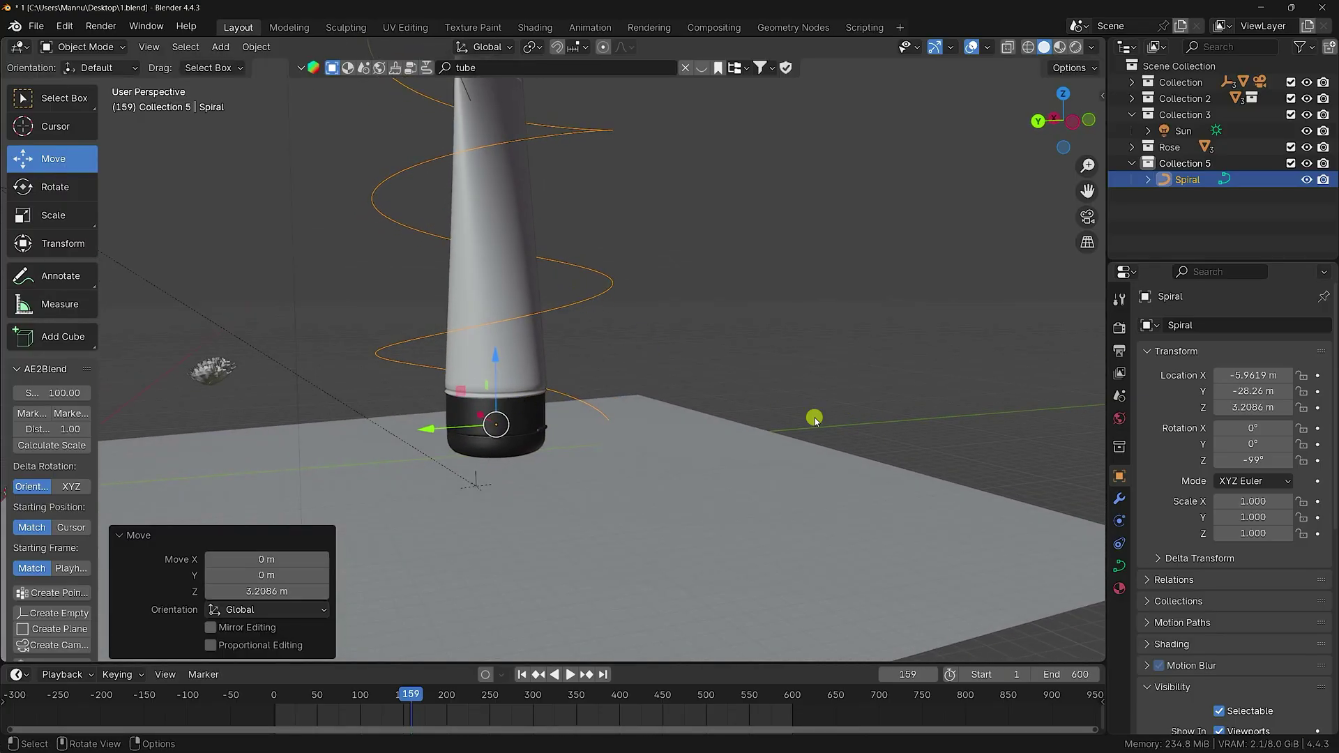
- Give the spiral a force field of type Curve Guide and inspect the guide's start near the cap
click(1119, 524)
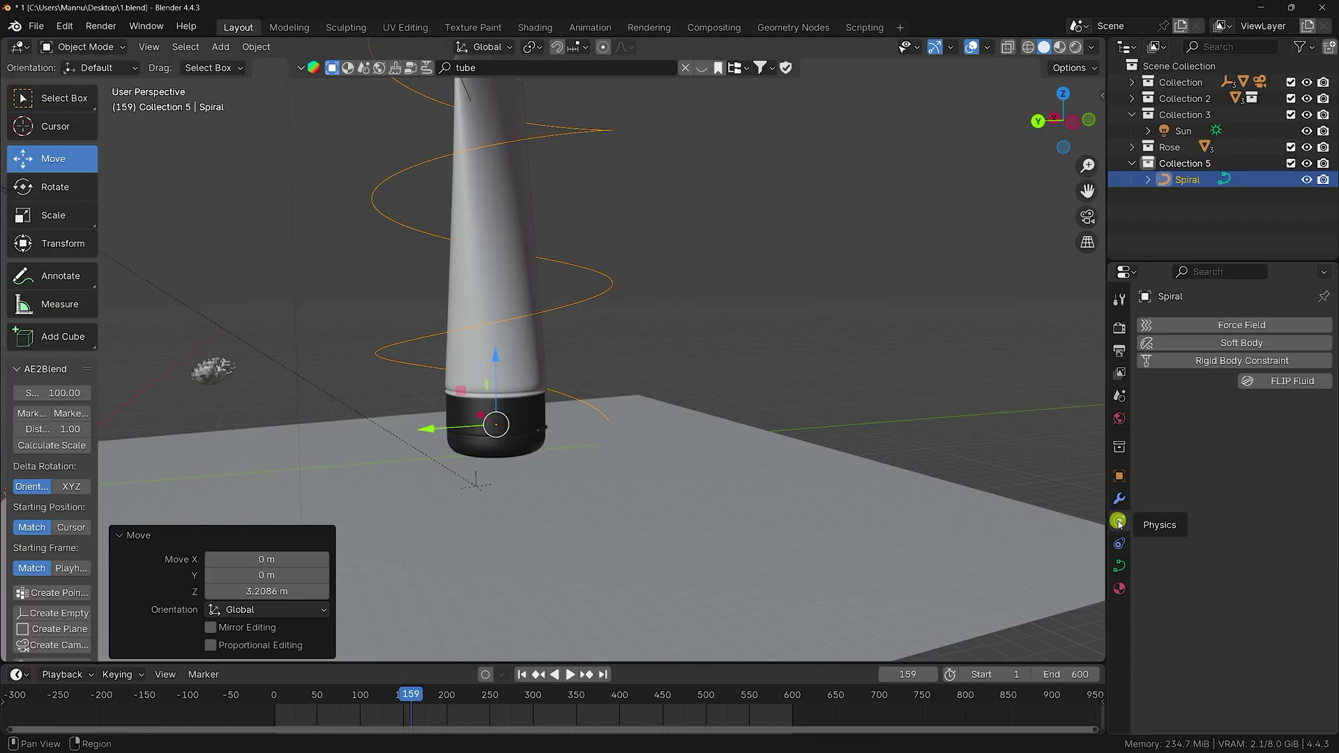
click(1205, 328)
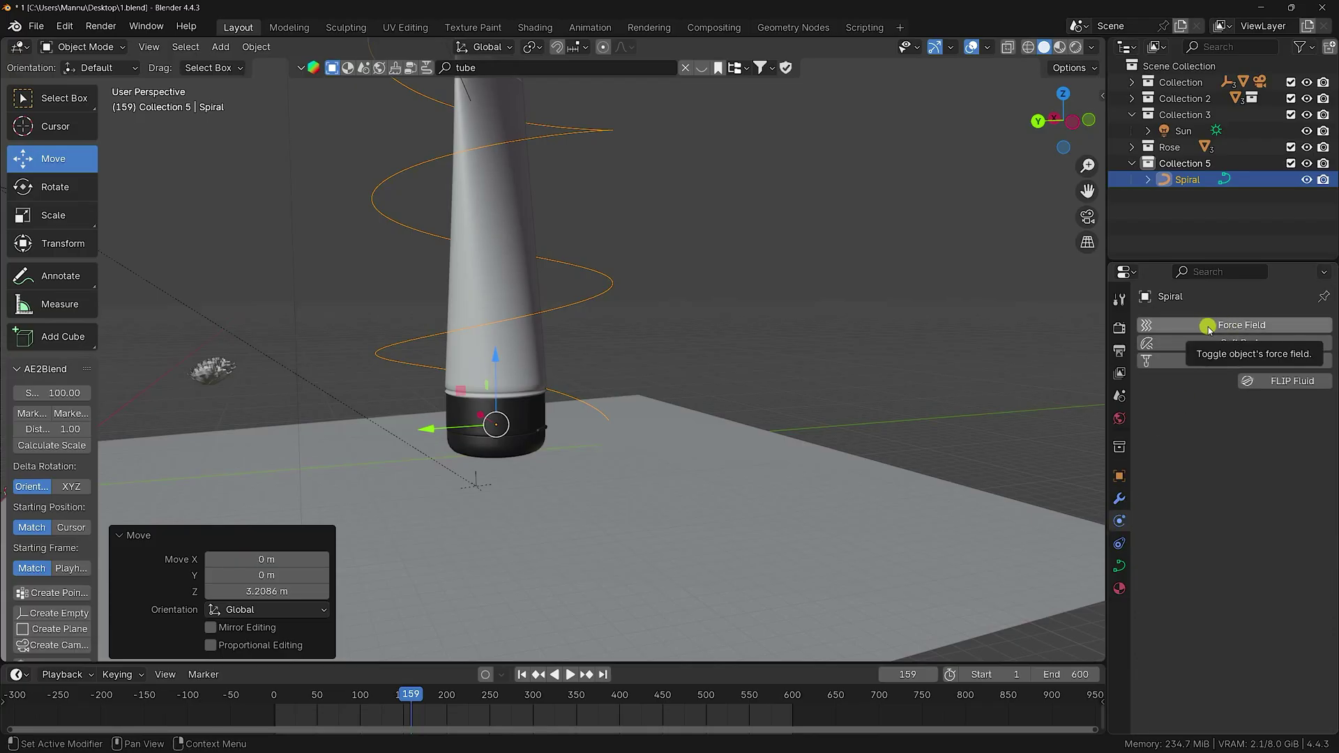
click(1255, 326)
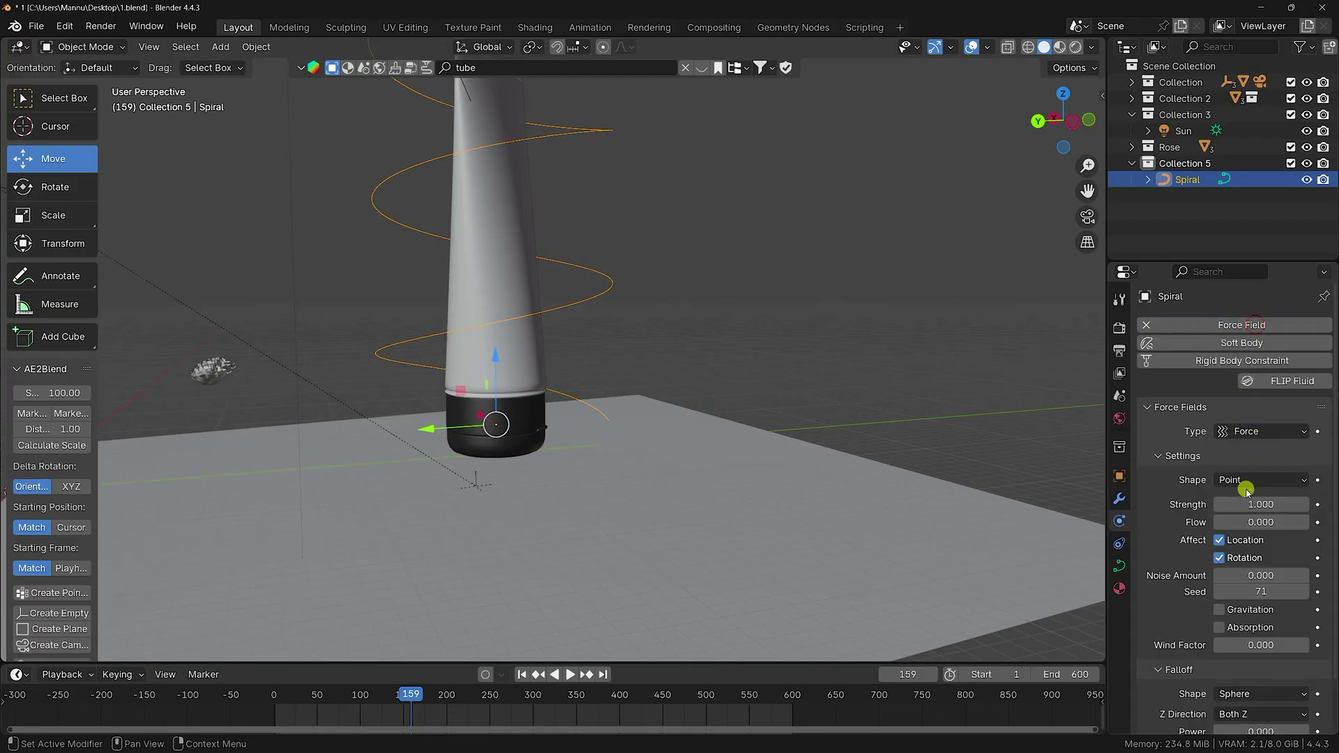
click(1247, 430)
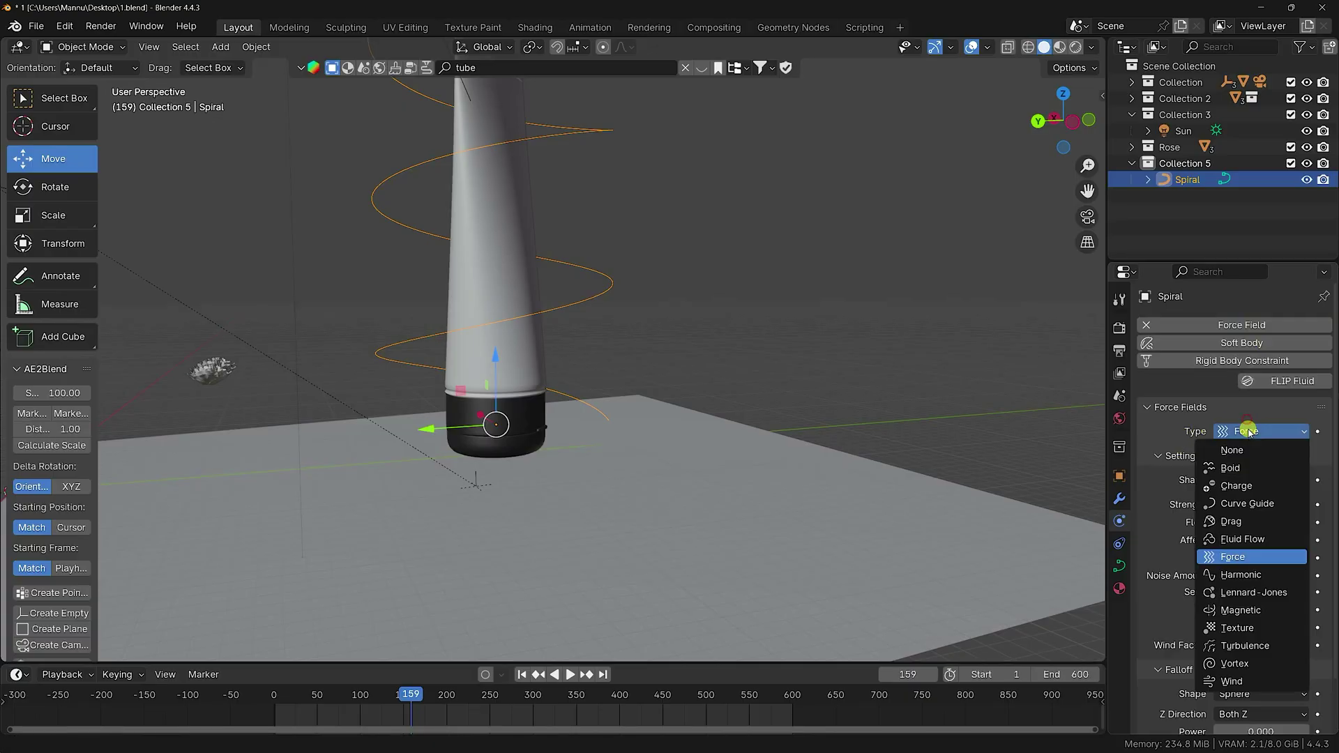
click(1256, 503)
middle_drag(726, 479, 574, 463)
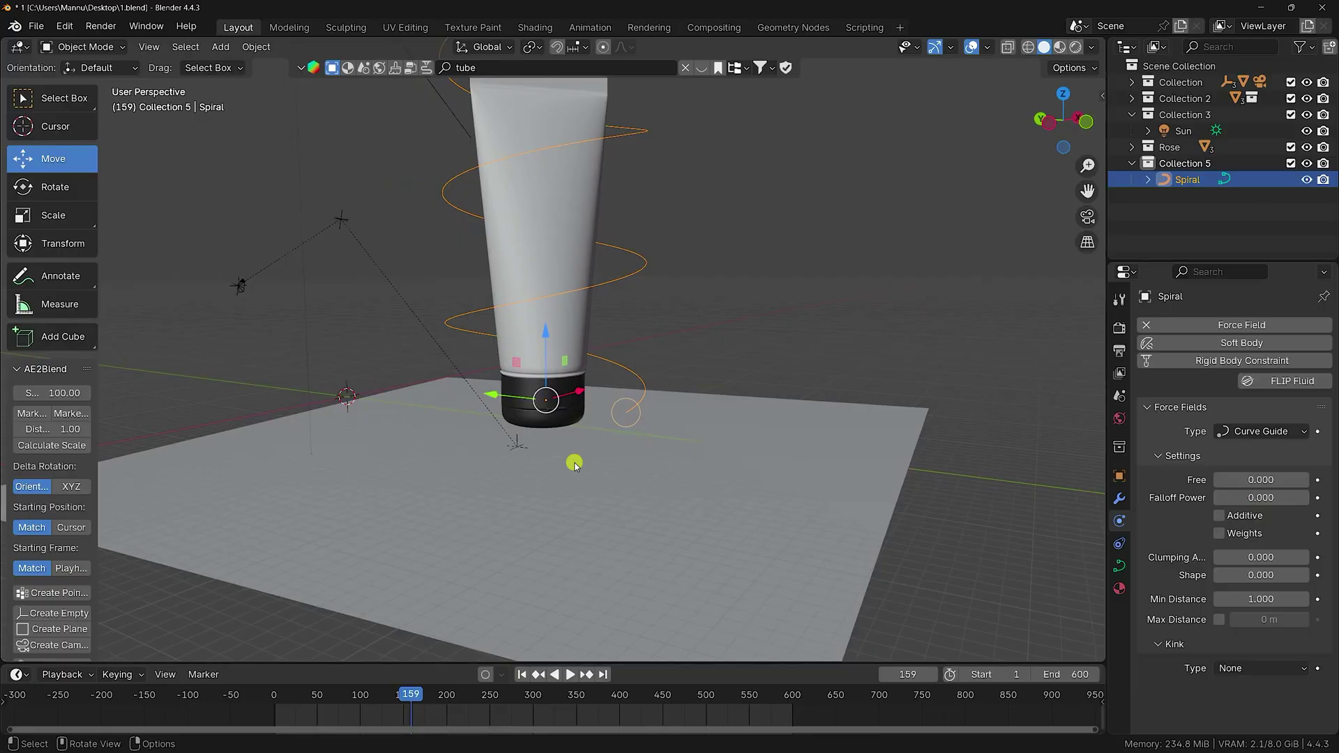
scroll(593, 449, up, 3)
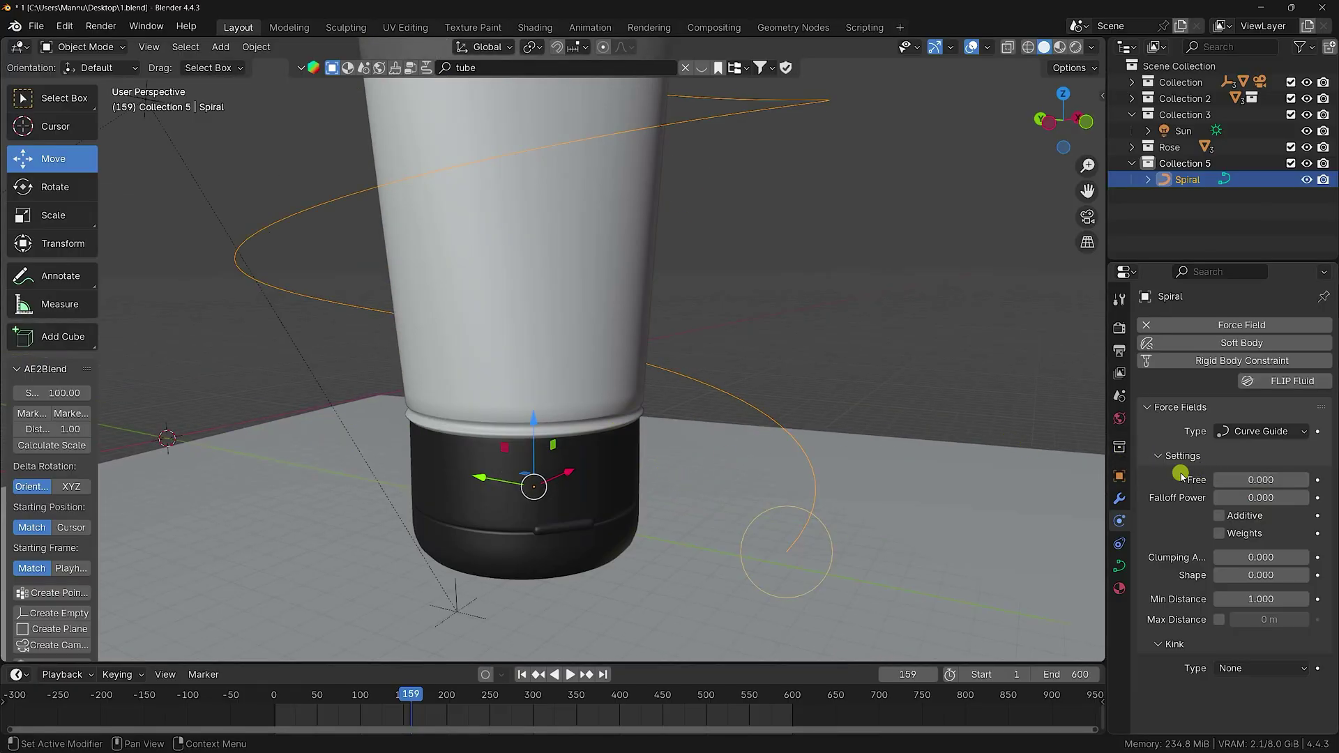
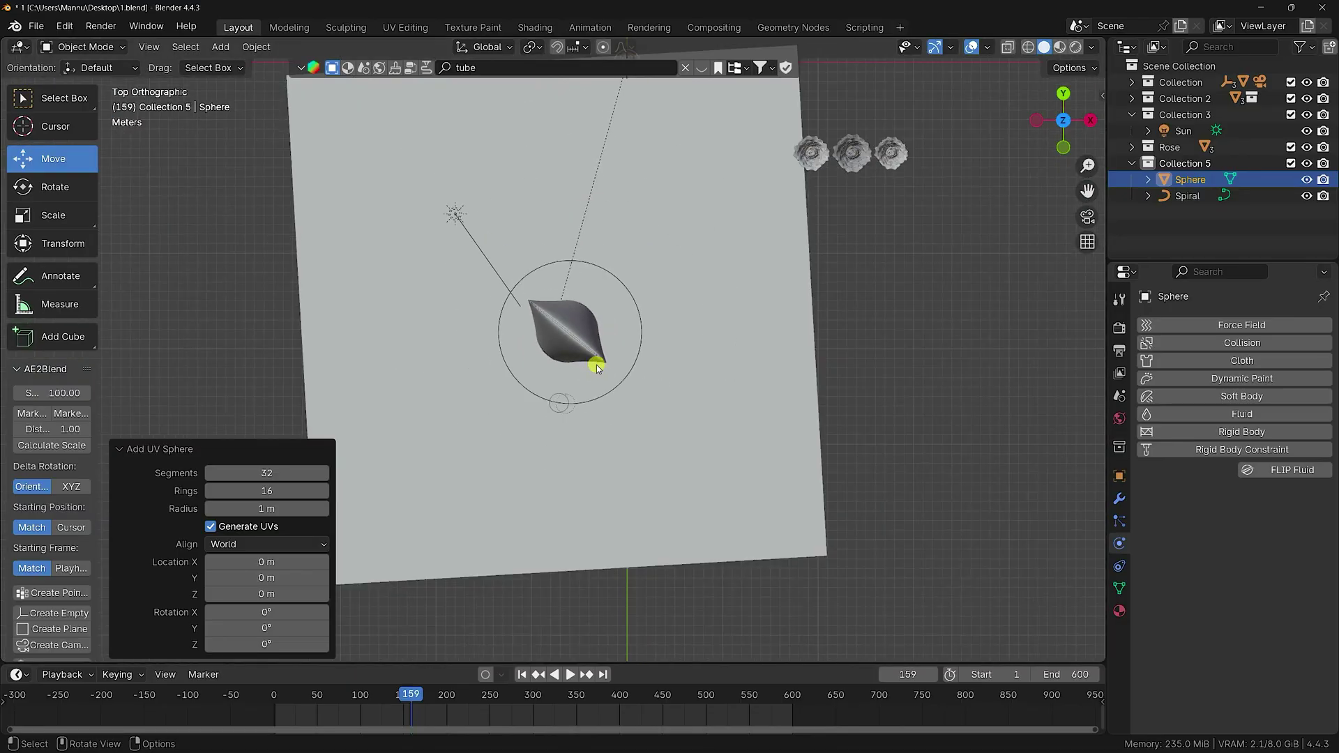
- Move the UV sphere to the spiral's starting end as seen from above, about 35.7 m along negative Y
drag(585, 176, 583, 258)
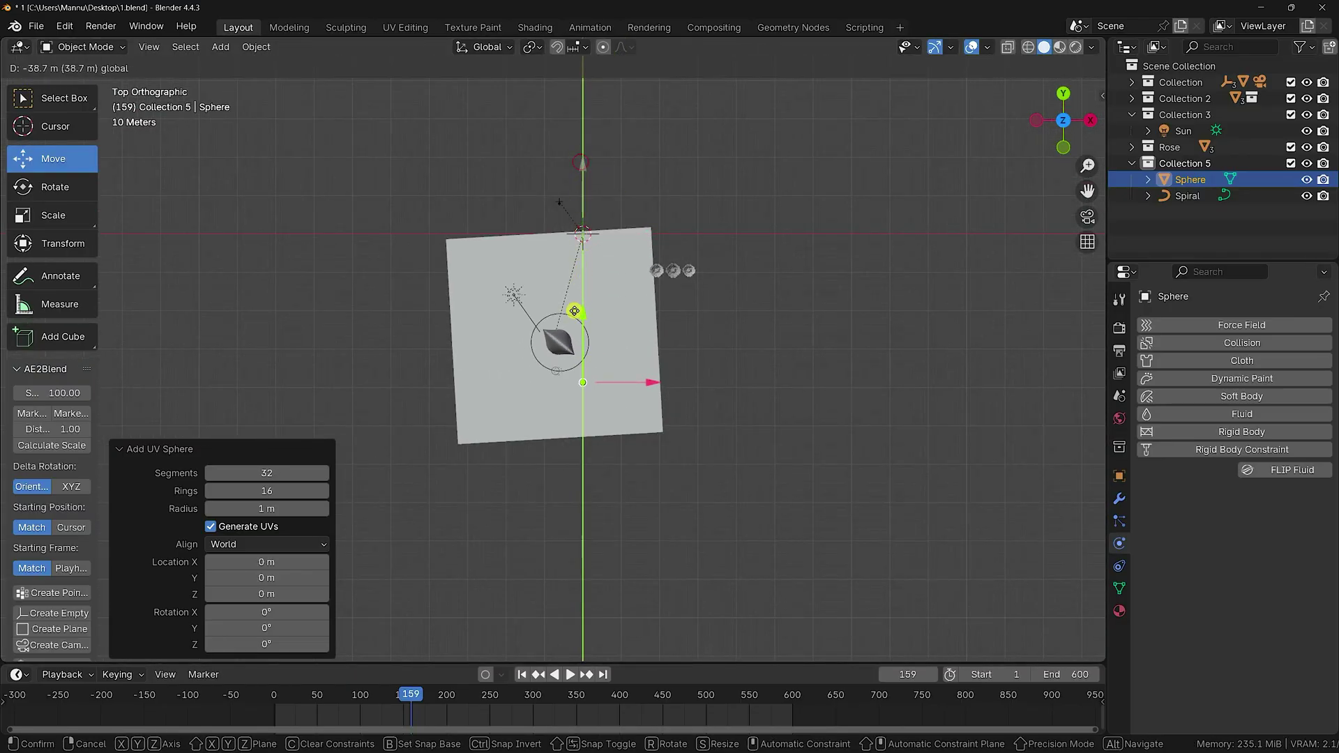
drag(574, 311, 578, 307)
scroll(600, 391, up, 8)
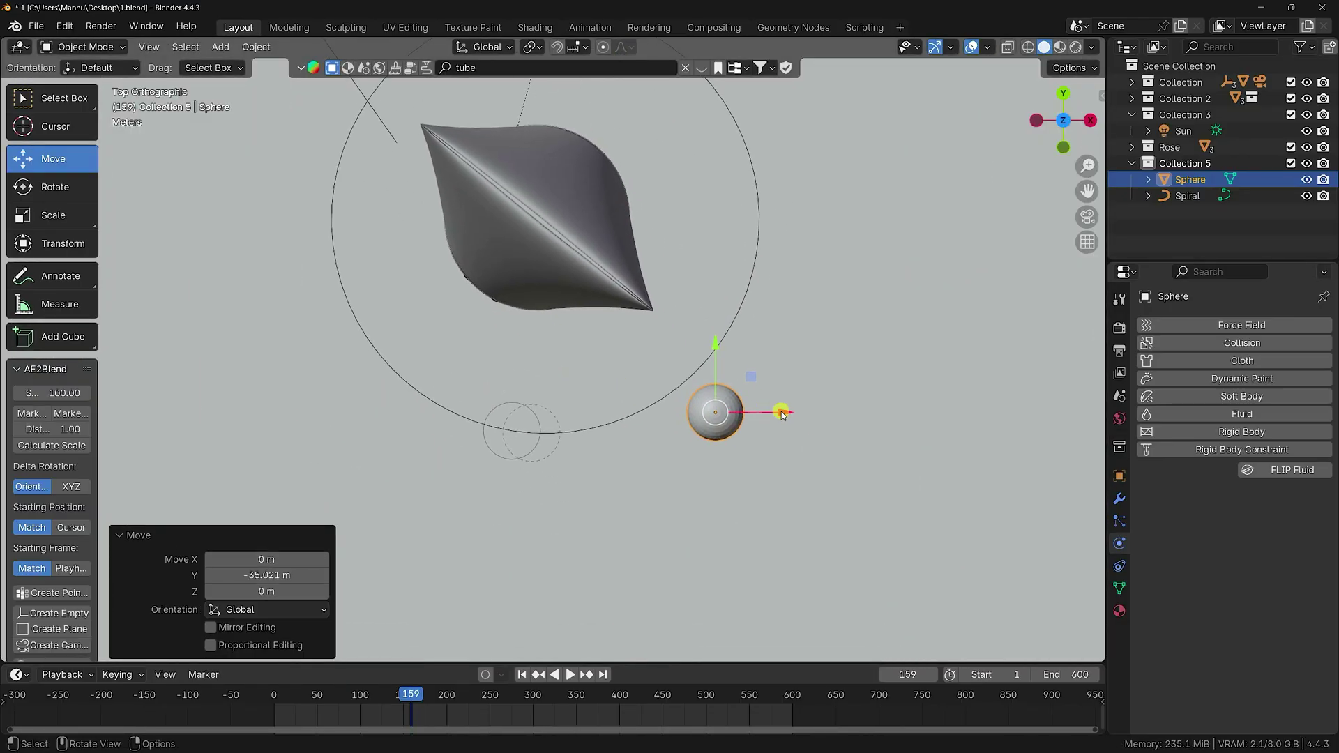
drag(781, 413, 601, 411)
drag(529, 342, 529, 365)
middle_drag(530, 366, 719, 261)
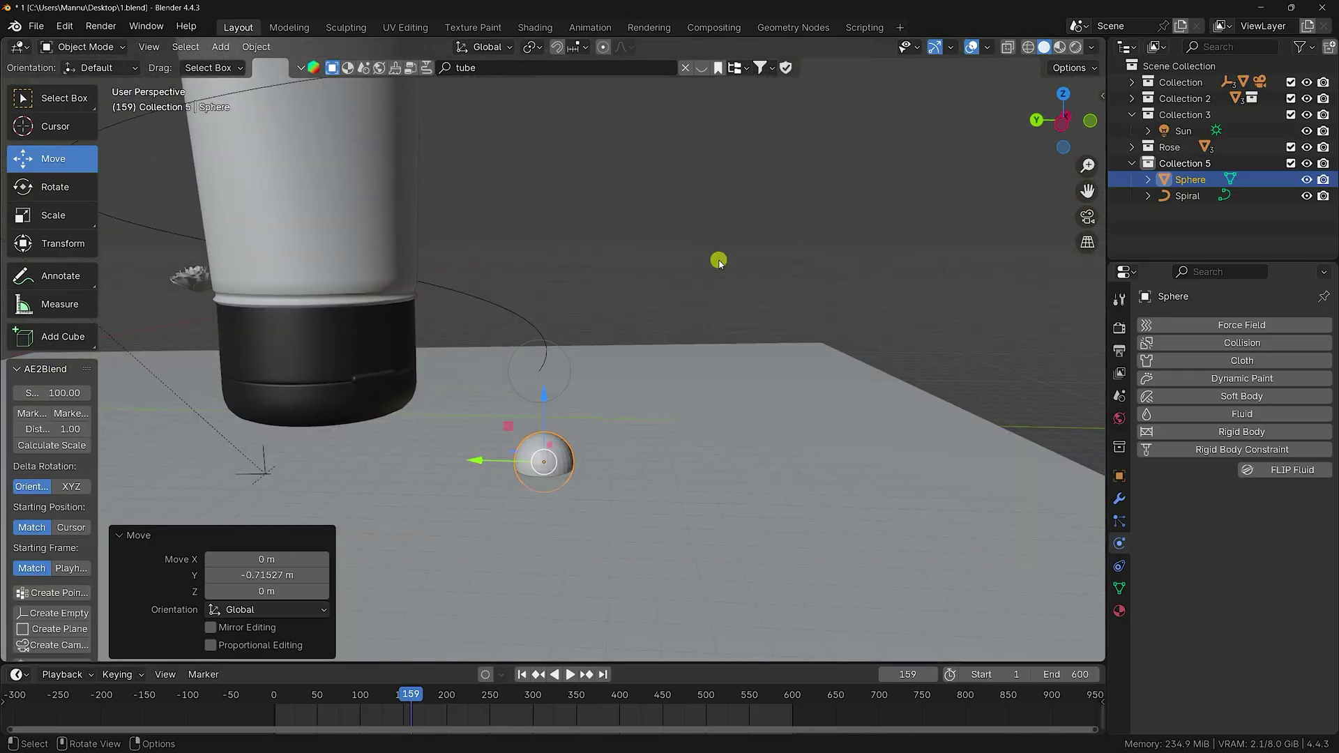
- Raise the sphere about 3.16 m and shift it about −0.7 m in X to match the spiral's start from the front
key(KP_1)
scroll(636, 390, up, 6)
drag(636, 457, 625, 212)
scroll(627, 223, up, 5)
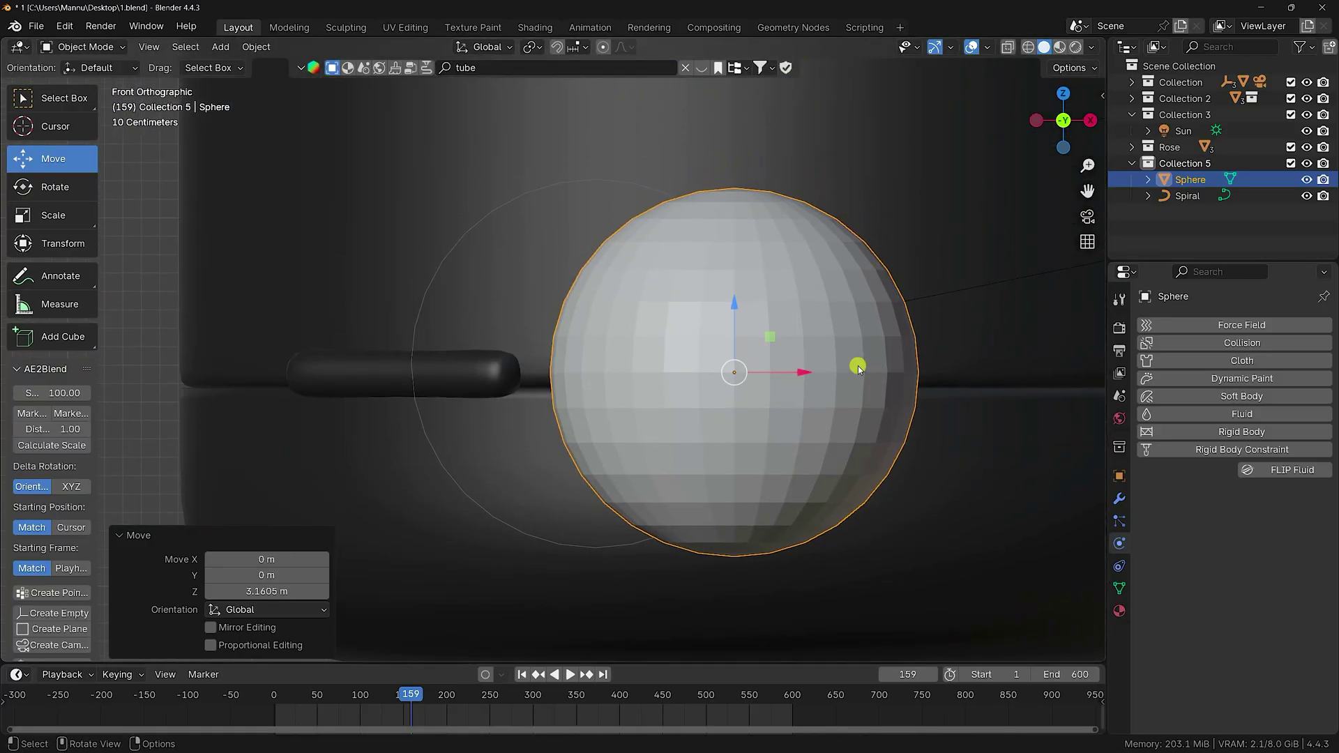
drag(781, 372, 662, 375)
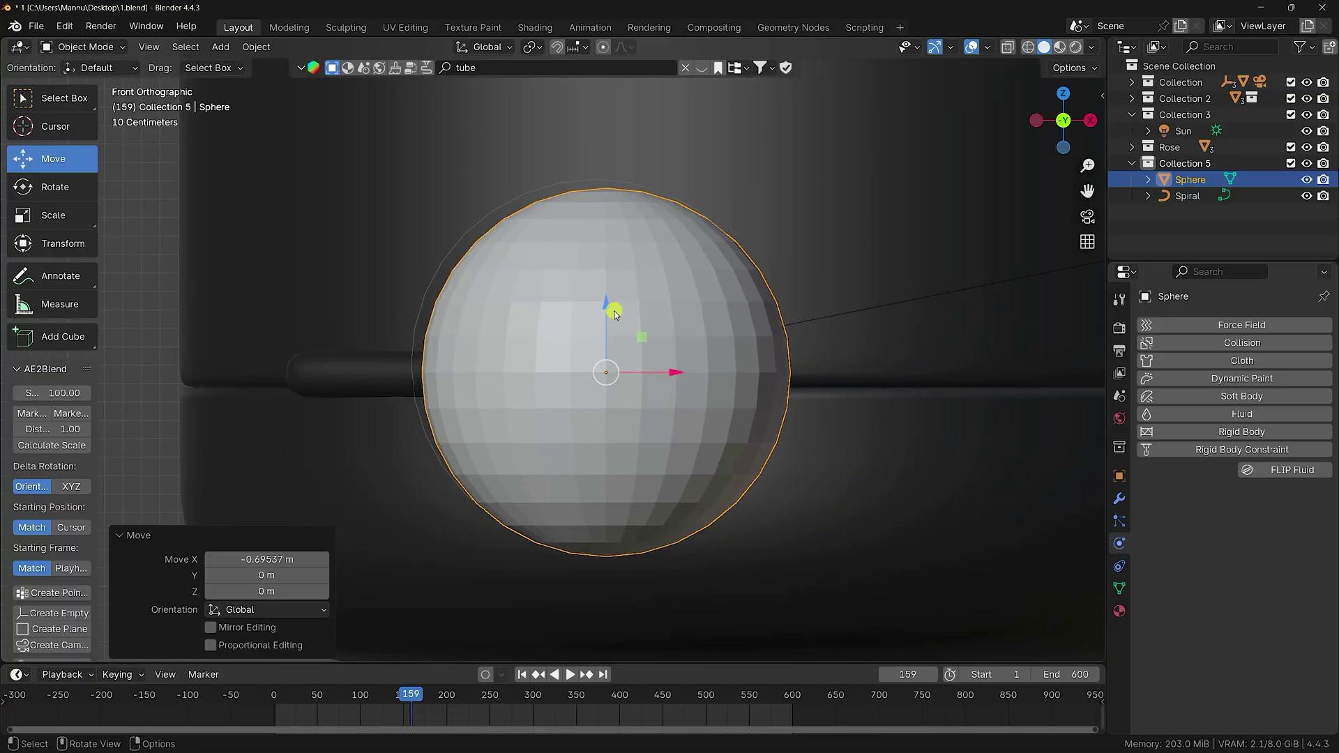
mouse_move(615, 313)
mouse_down()
mouse_move(607, 290)
mouse_move(615, 304)
mouse_up()
drag(675, 366, 664, 363)
- Shade the sphere smooth and check its placement at the start of the spiral
right_click(679, 294)
click(675, 296)
scroll(676, 314, down, 5)
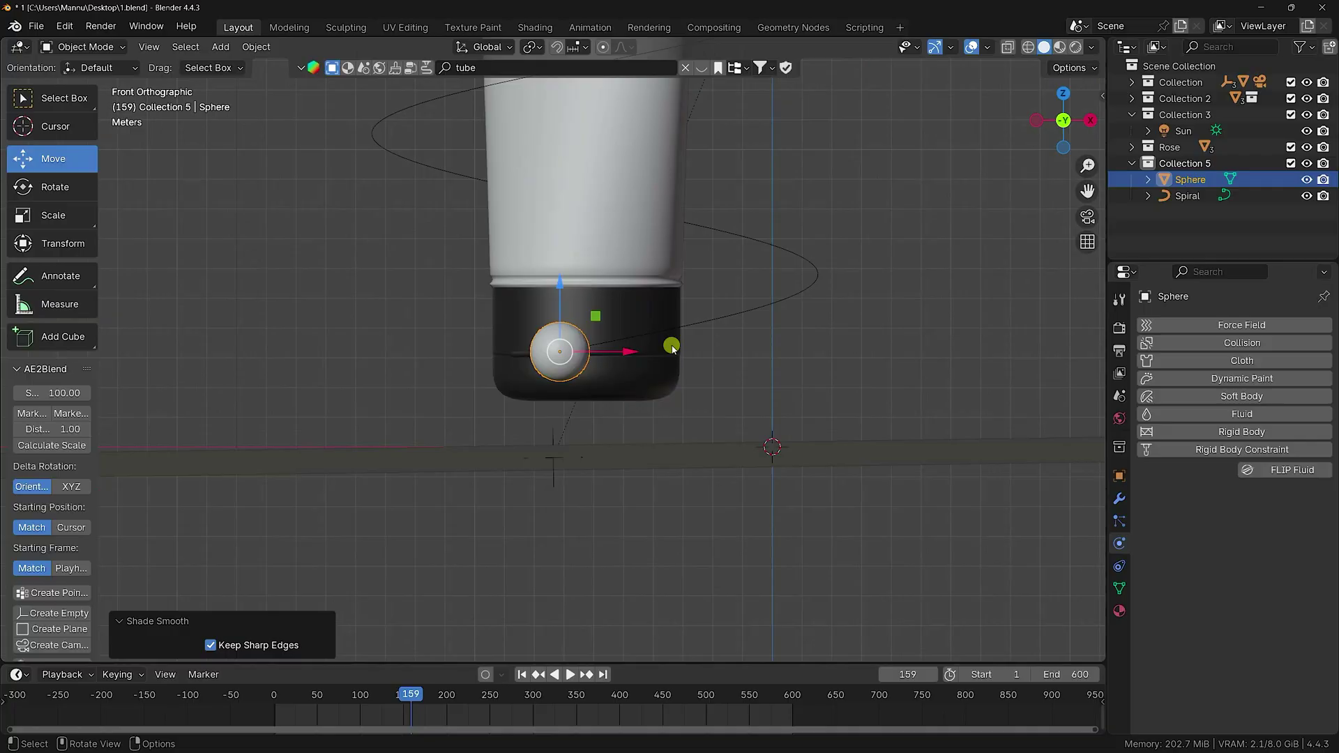
middle_drag(669, 341, 845, 371)
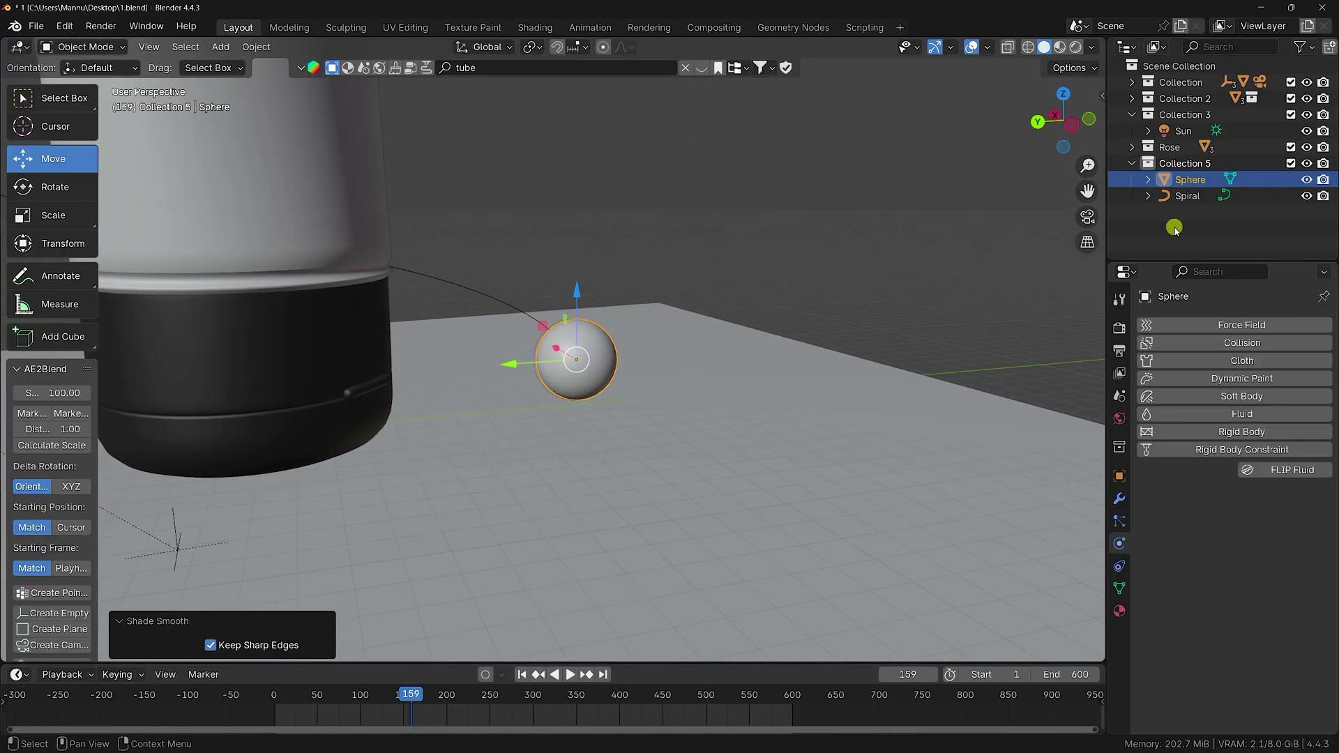
- Add an emitter particle system to the sphere with 600 particles
click(1121, 523)
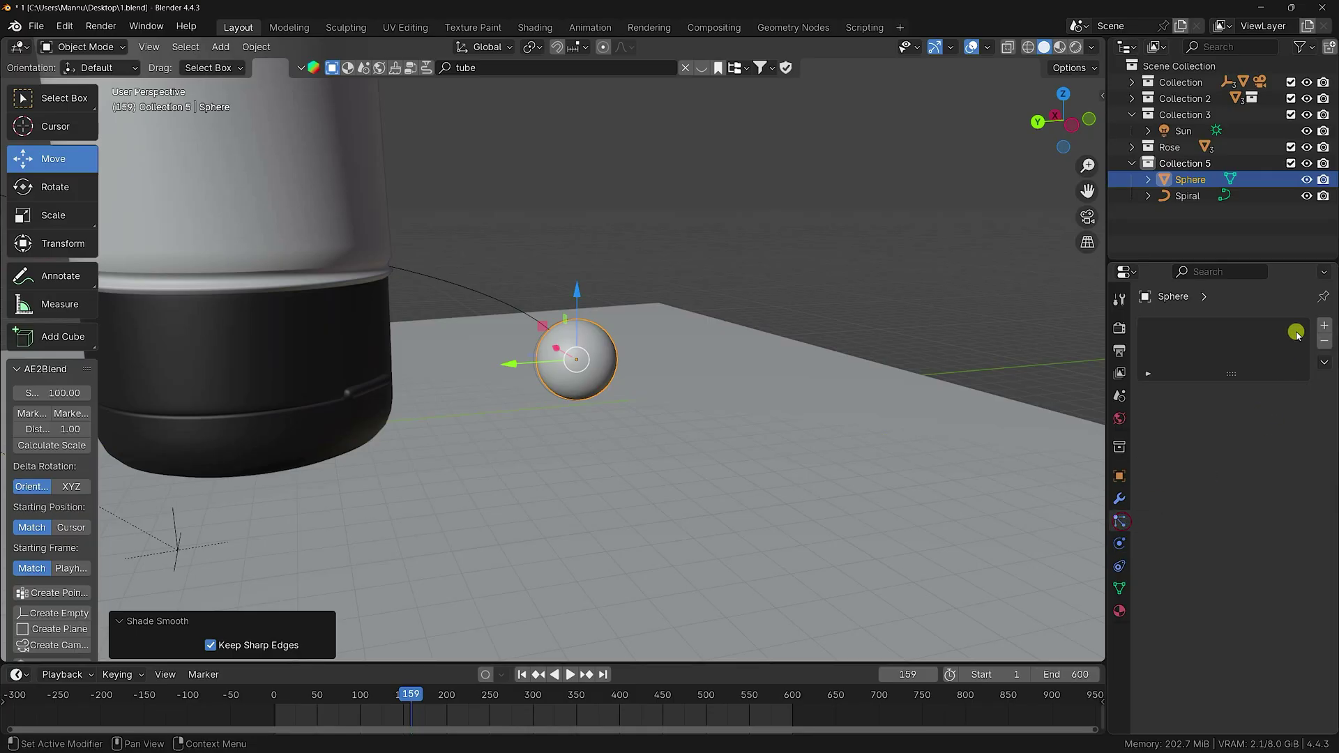
click(1324, 323)
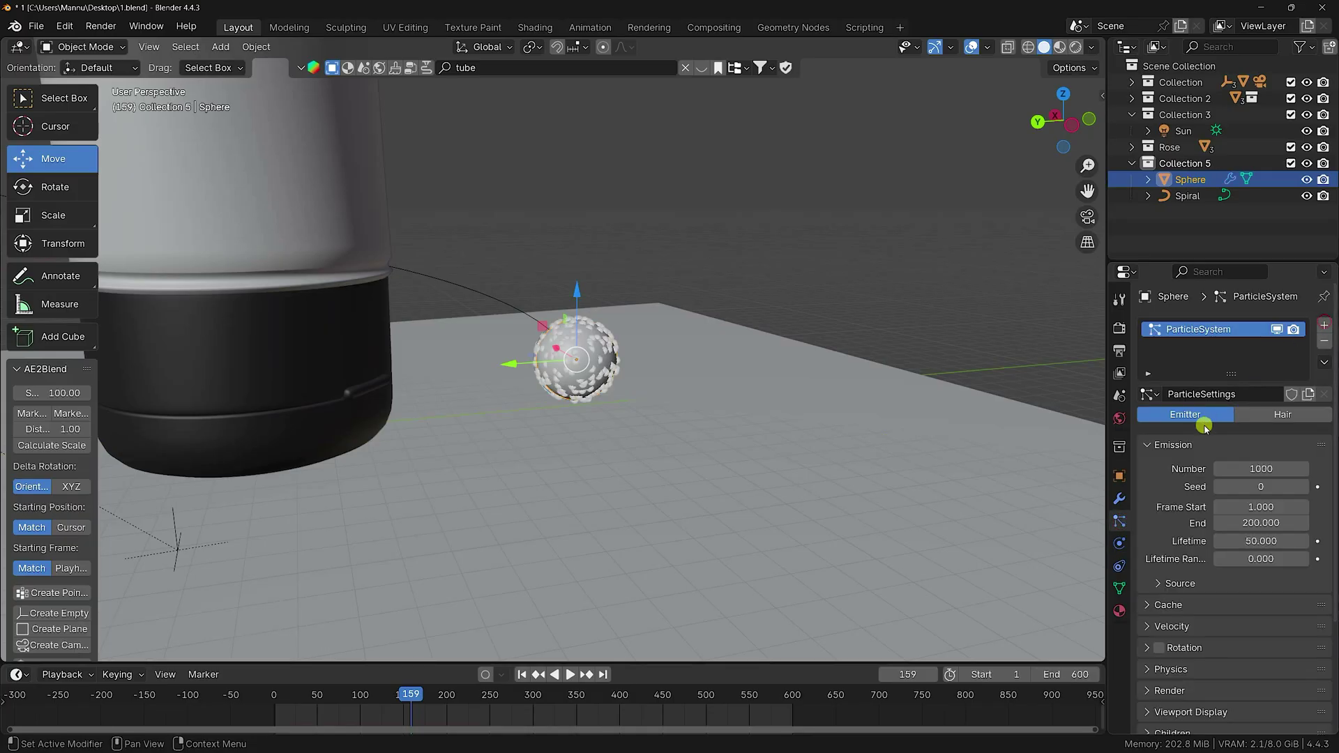
click(1262, 469)
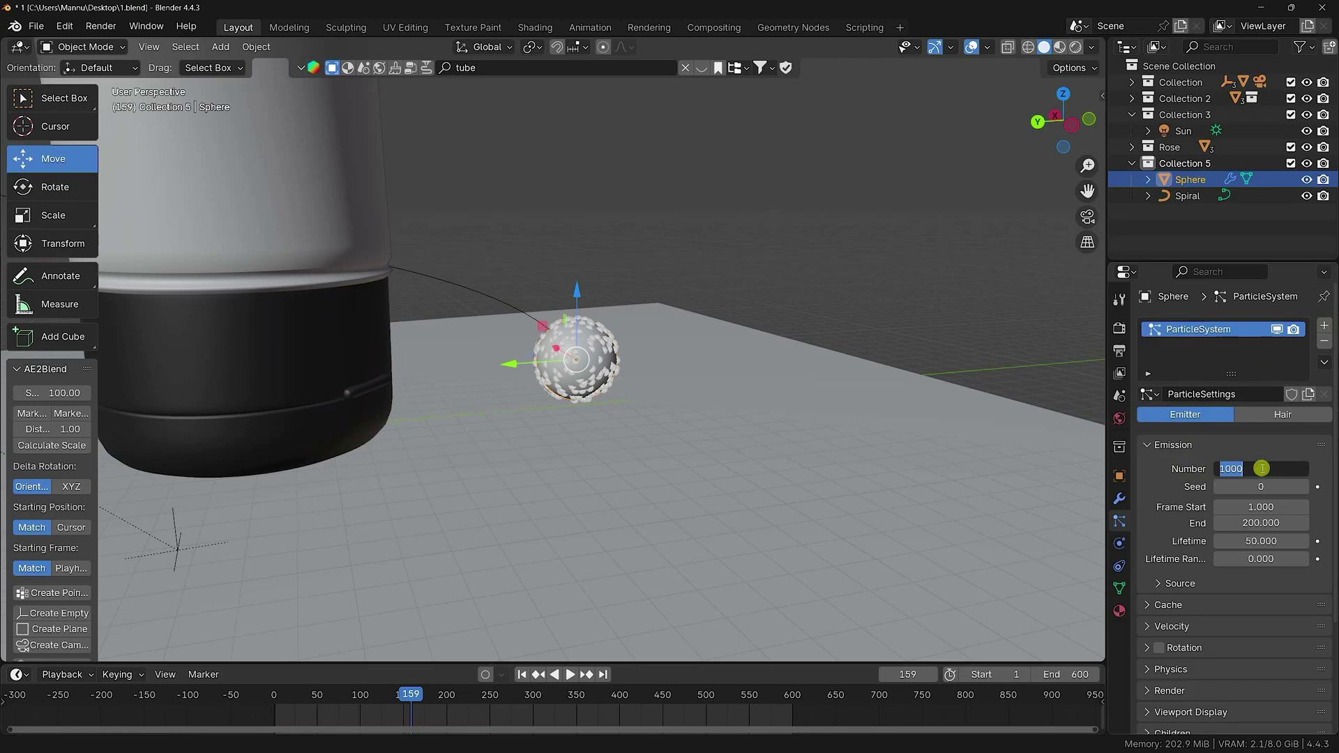
key(Return)
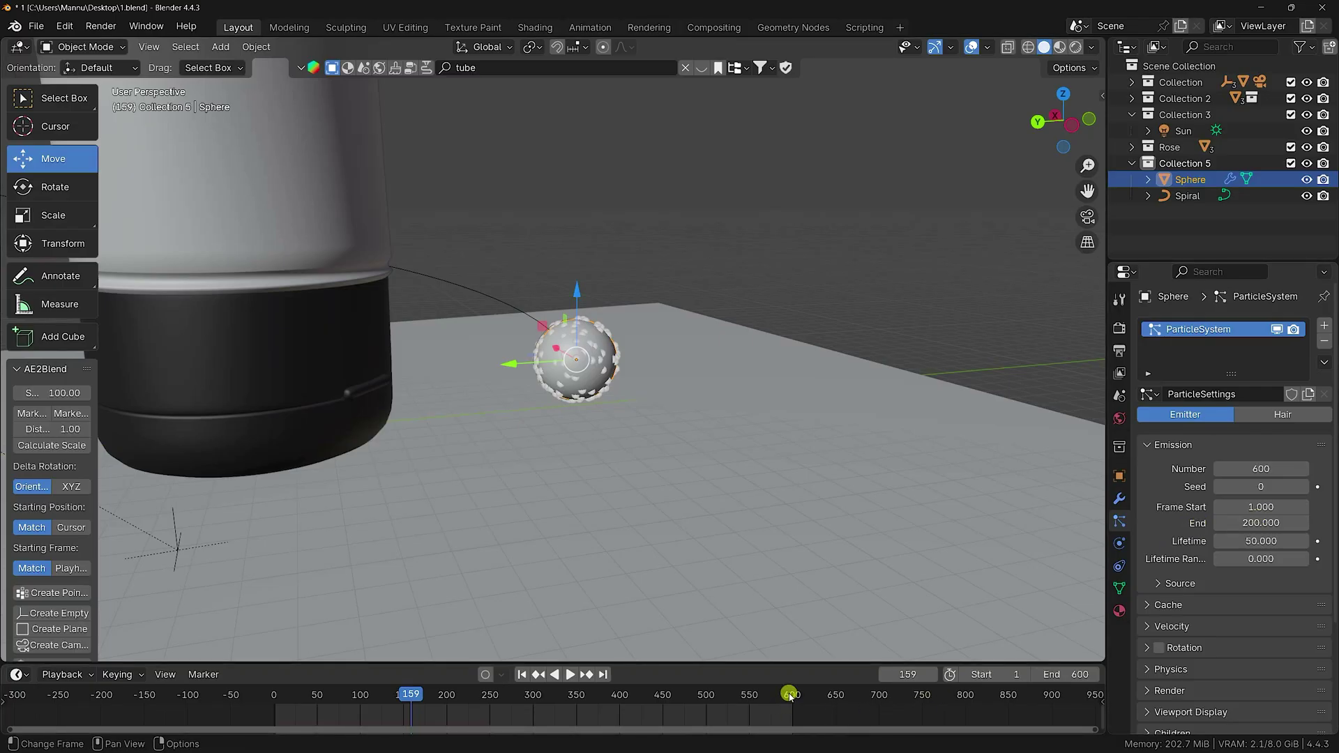
- Set the particle emission to end at frame 600 and the particle lifetime to 500
click(1255, 524)
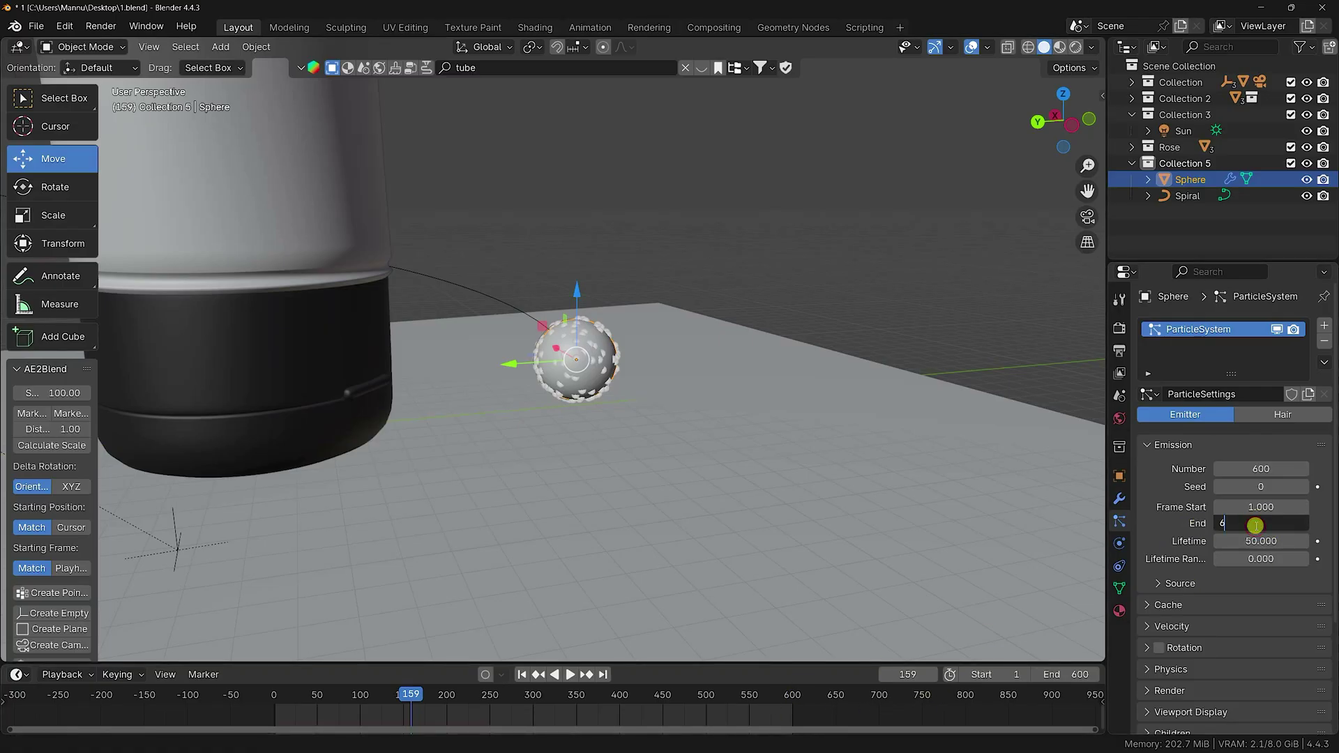
text(600)
key(Return)
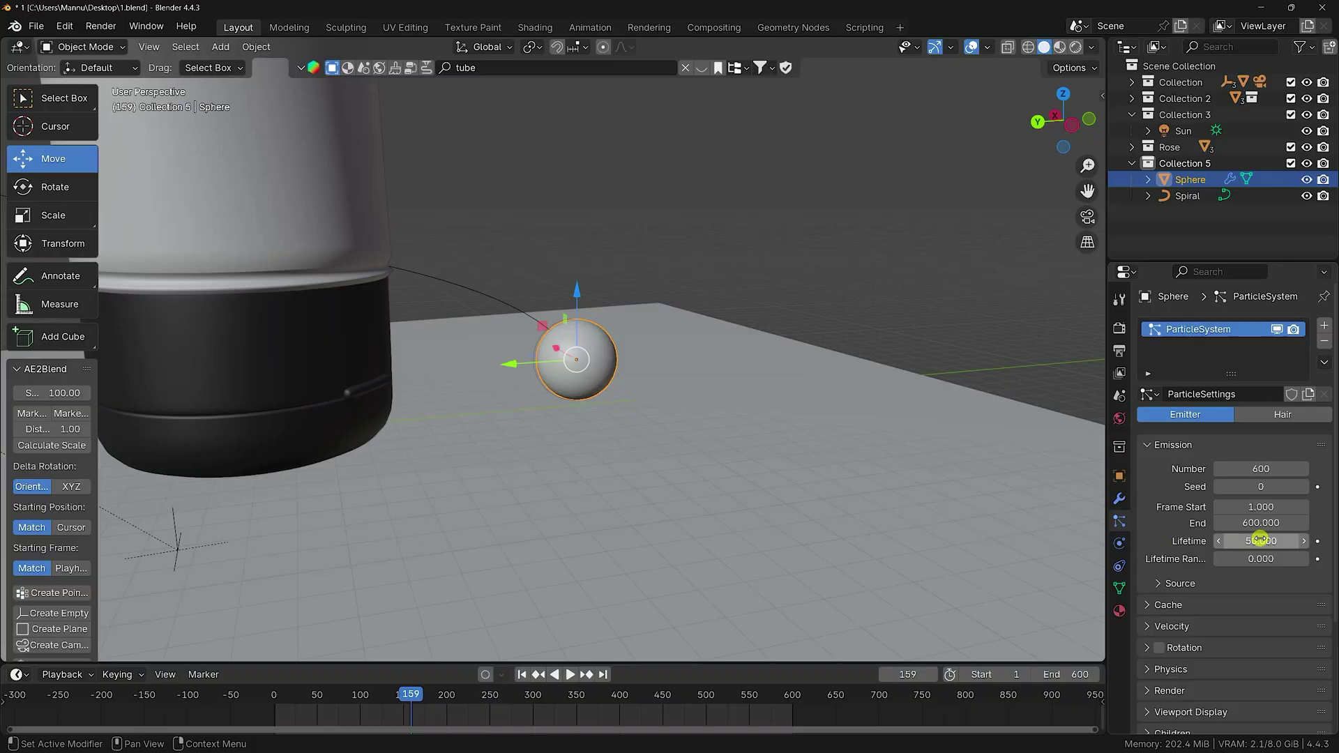
click(1259, 539)
key(Return)
- Enable dynamic particle rotation with orientation randomness 0.5 and phase randomness 1
scroll(1214, 569, down, 5)
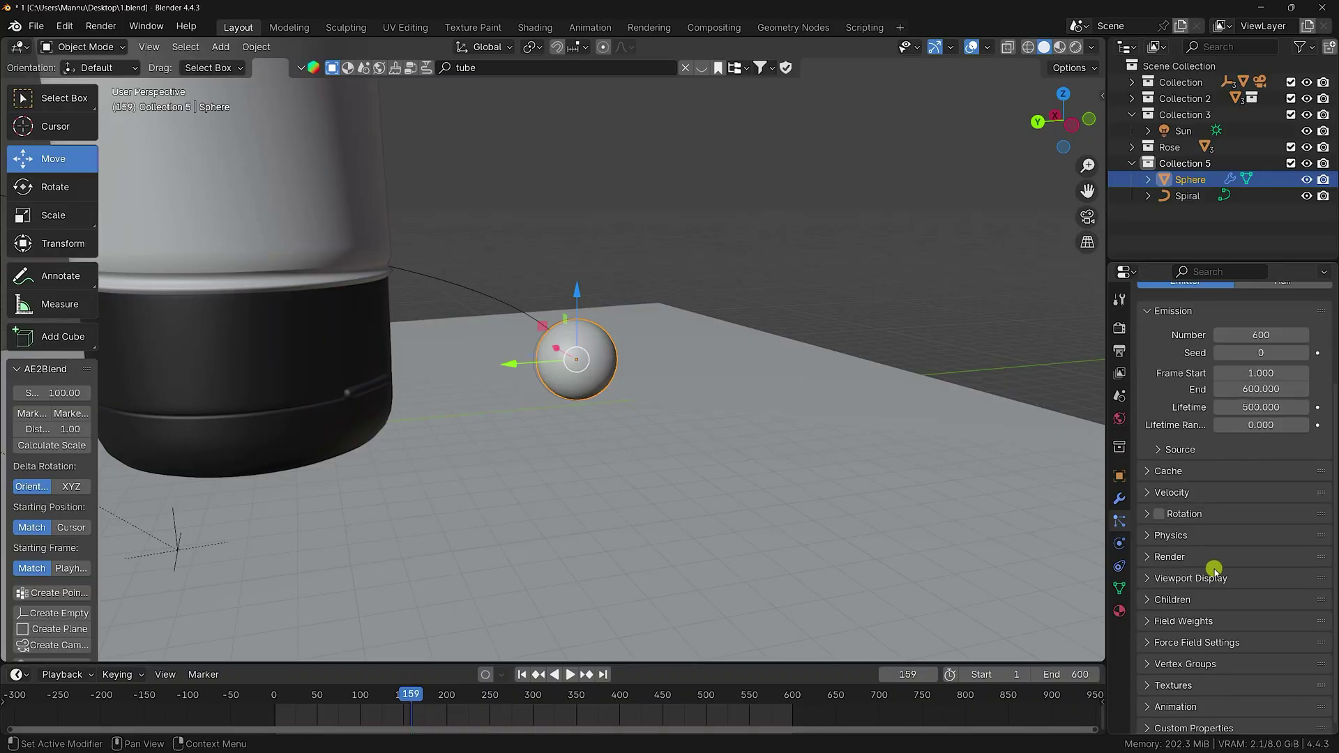
click(1147, 516)
click(1260, 556)
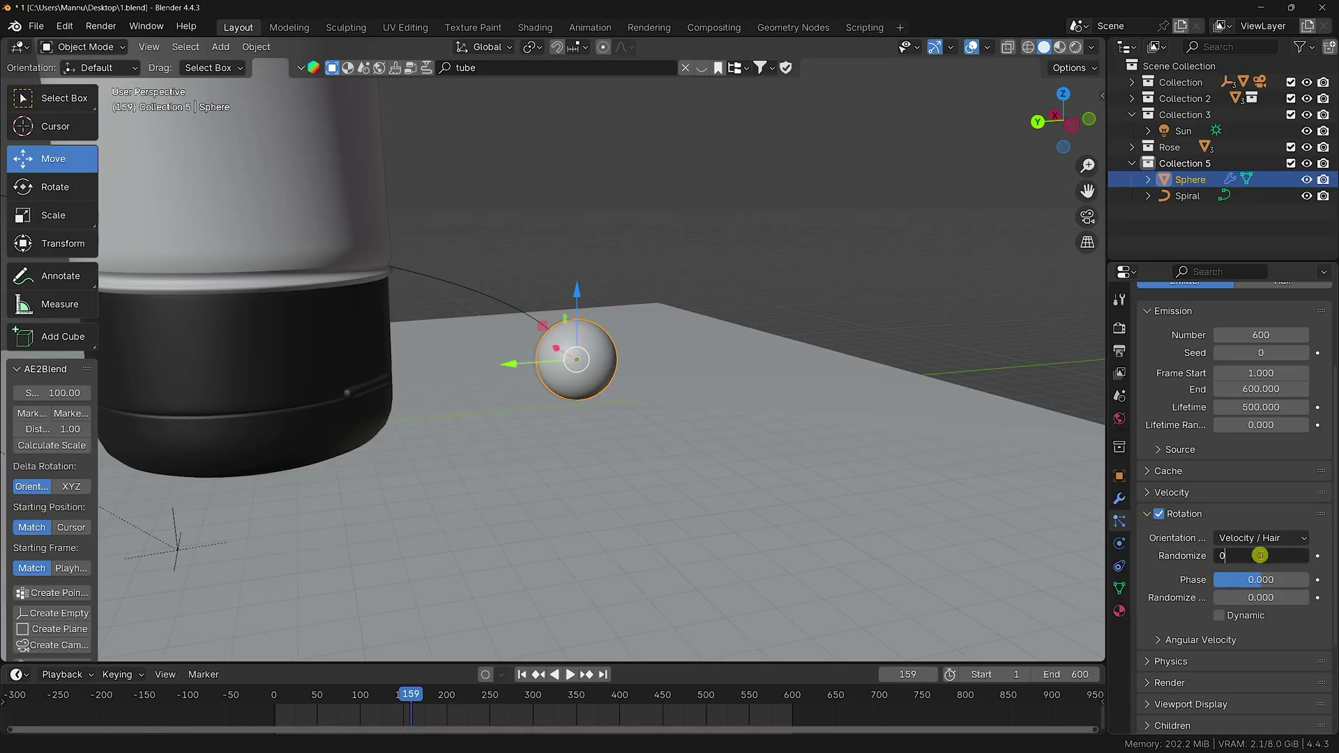
text(0.5)
key(Return)
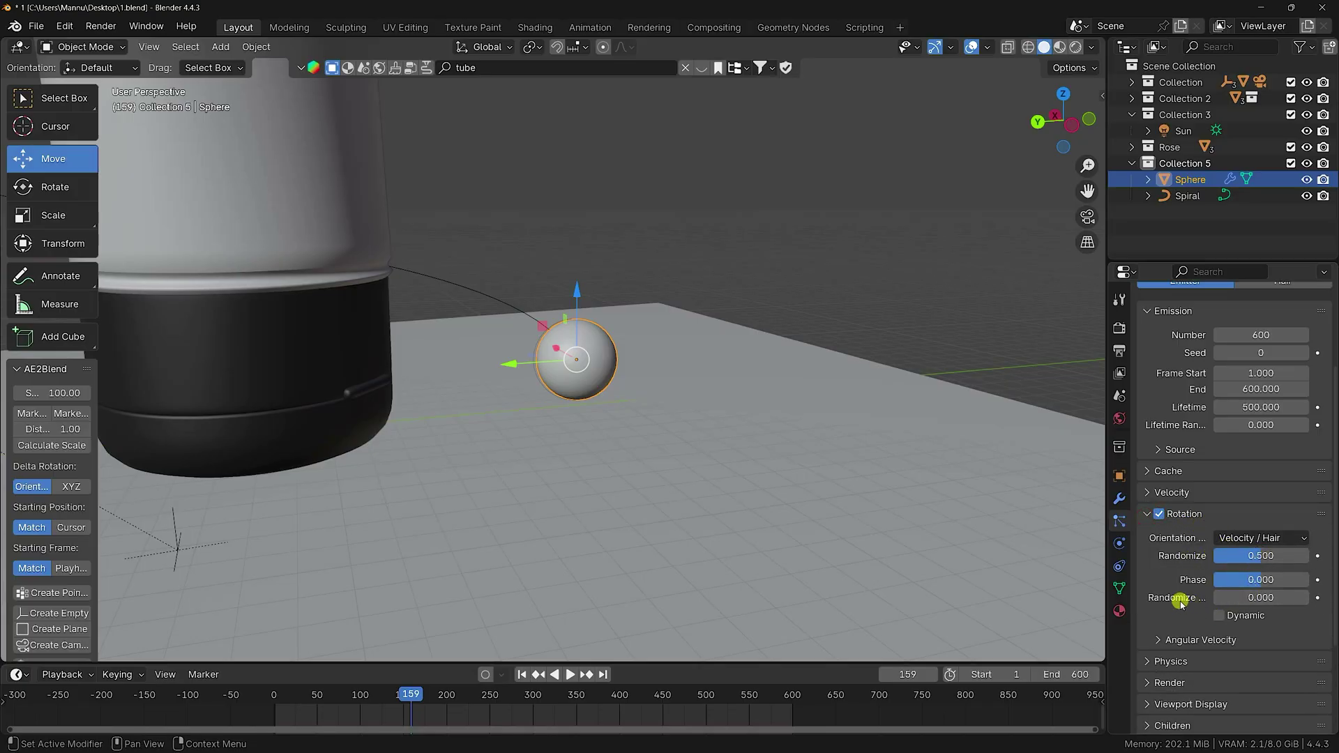
click(1255, 597)
text(1)
key(Return)
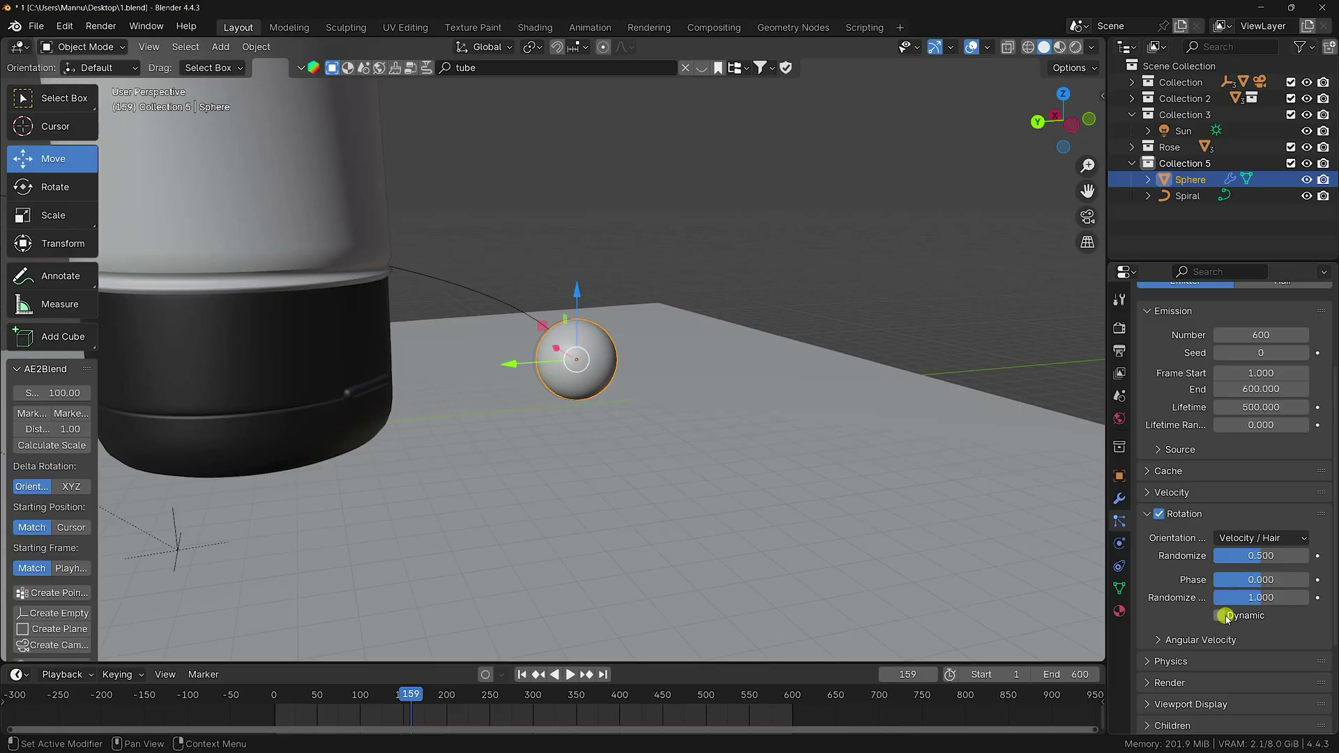
scroll(1183, 588, down, 5)
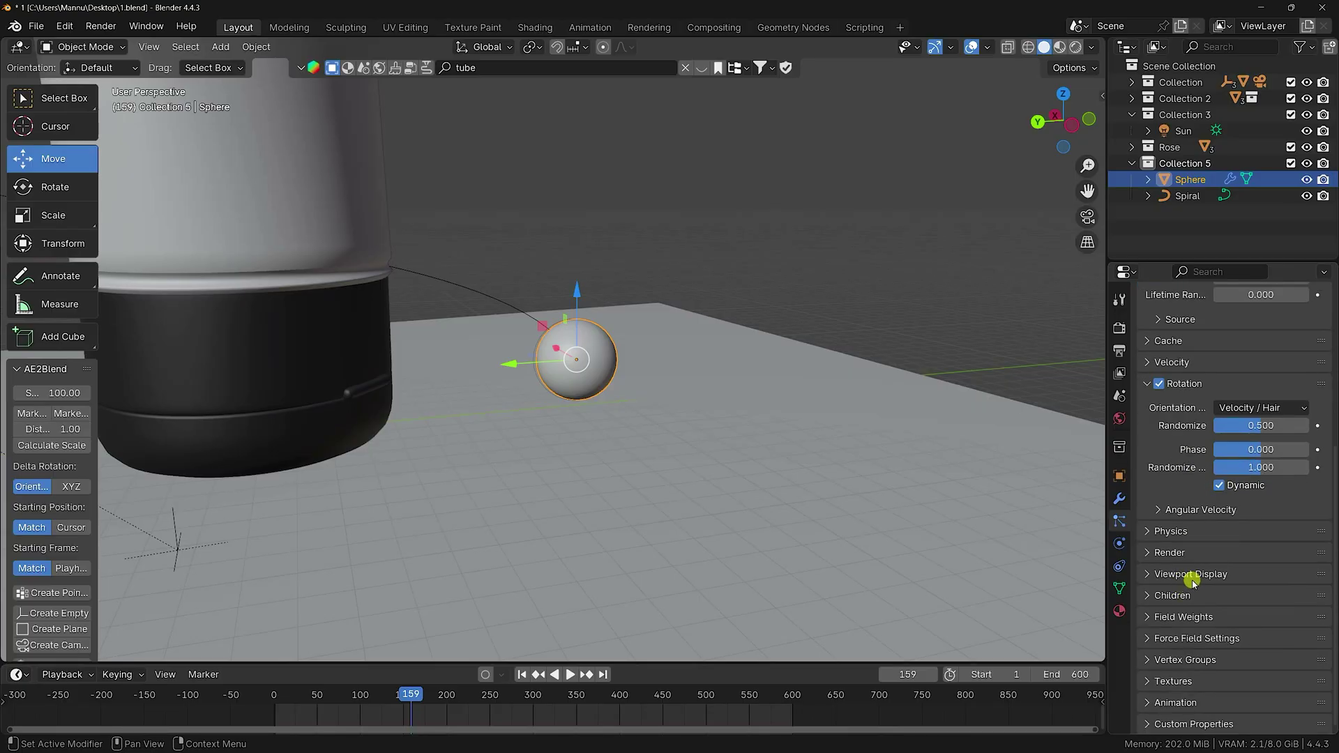
- Render the sphere's particles as instances of the Rose collection with object rotation enabled
click(1147, 551)
click(1147, 551)
click(1147, 552)
scroll(1185, 558, down, 5)
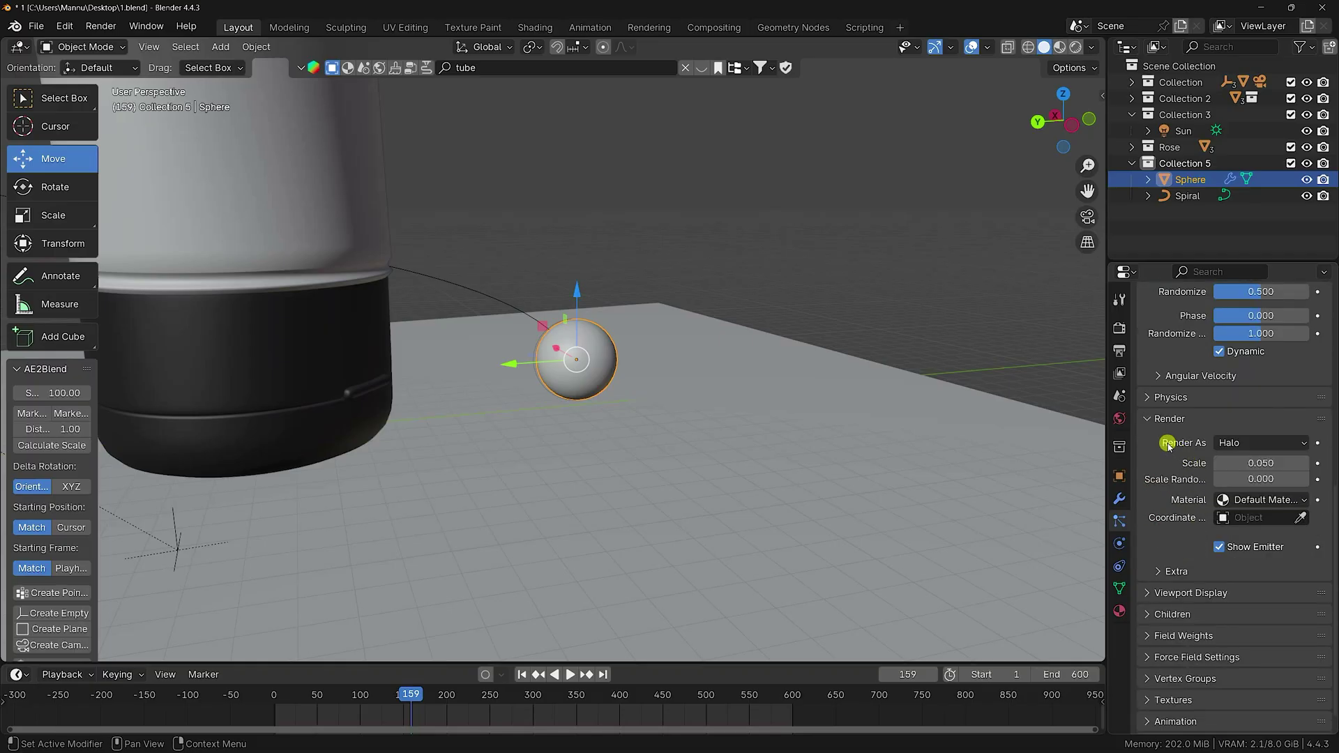
click(1249, 443)
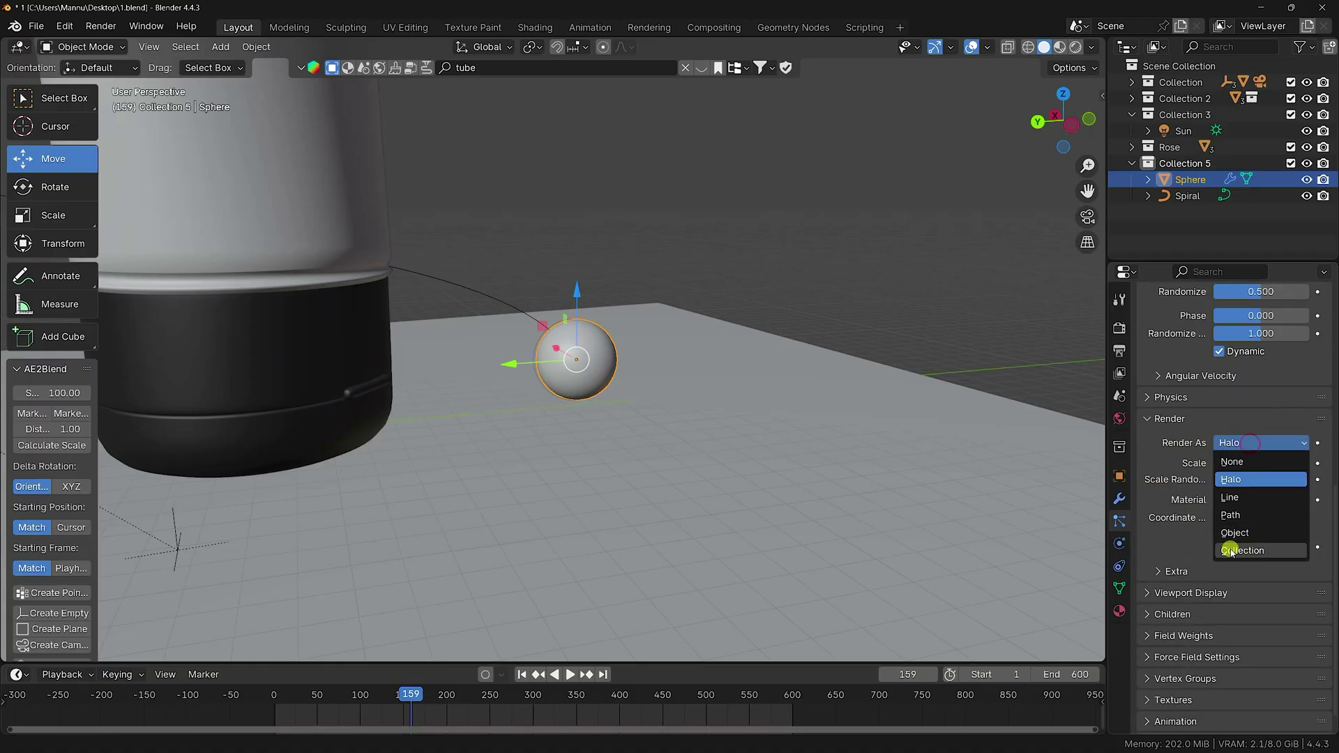
click(1259, 549)
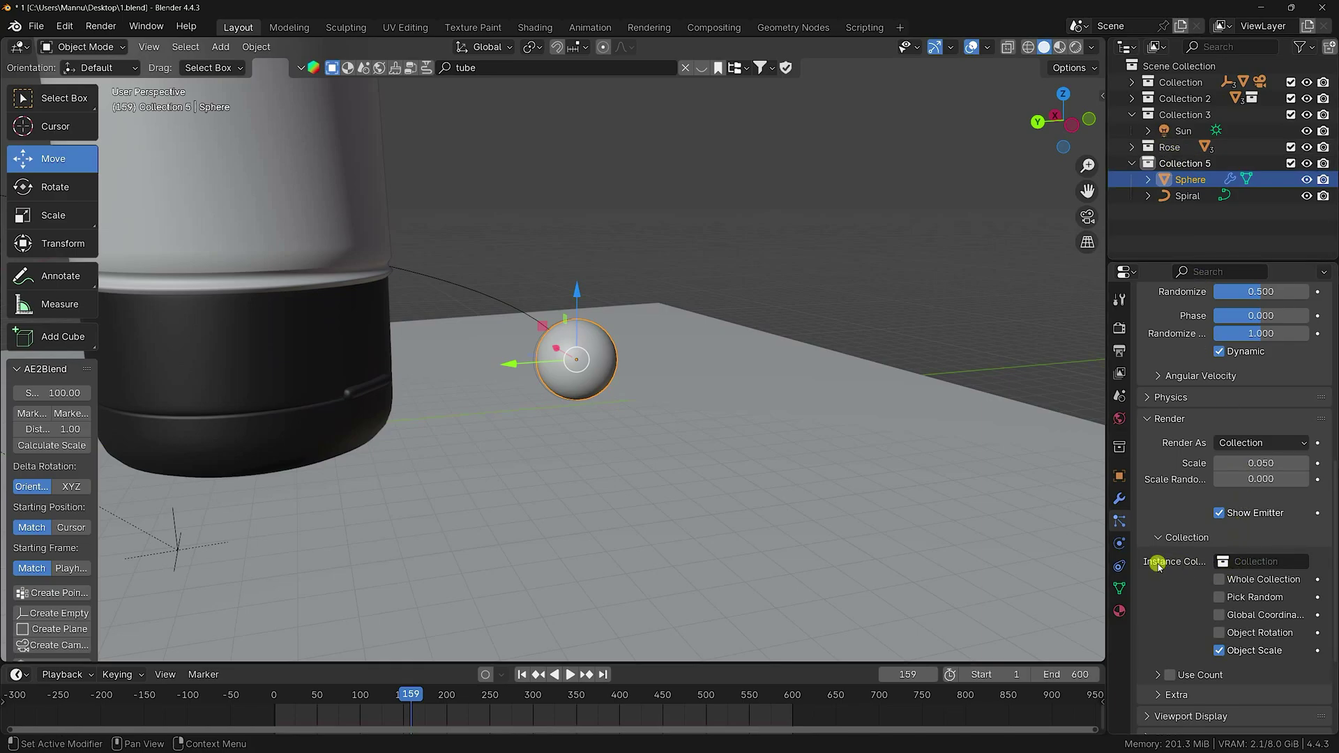
click(1241, 562)
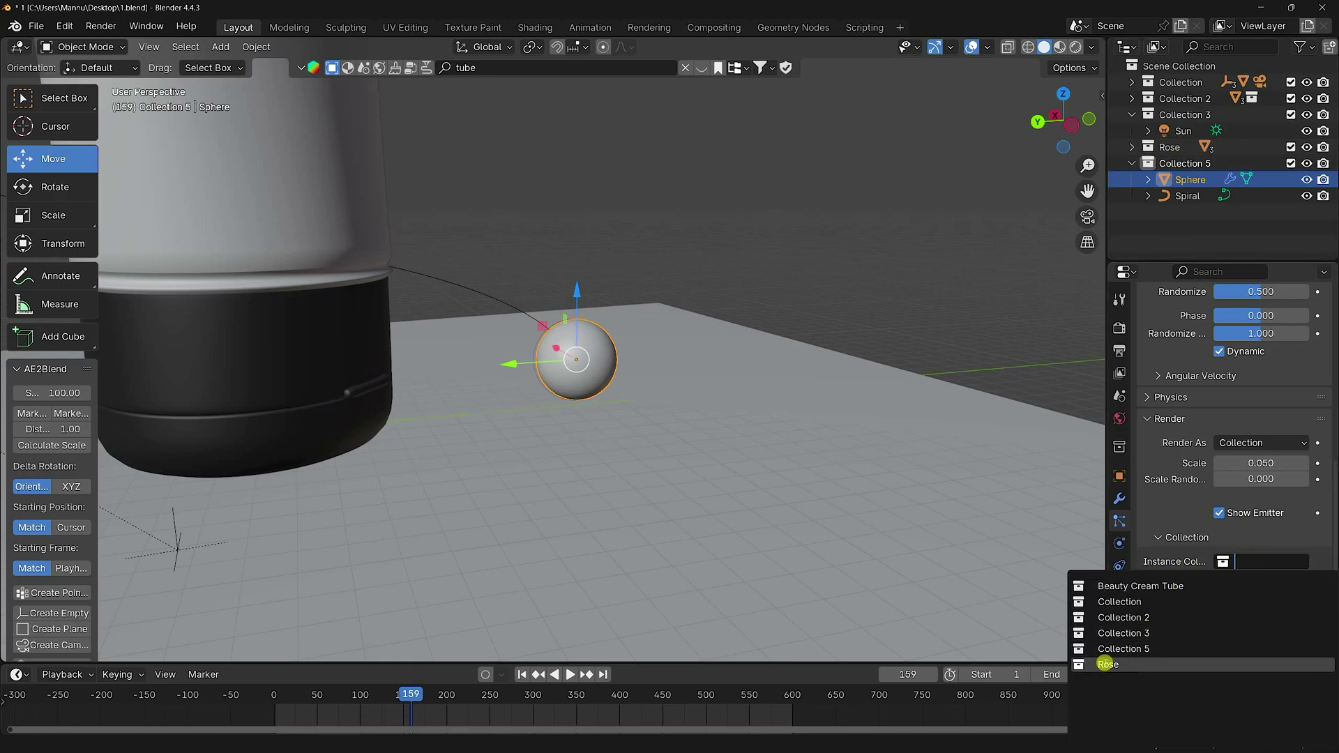
click(1107, 665)
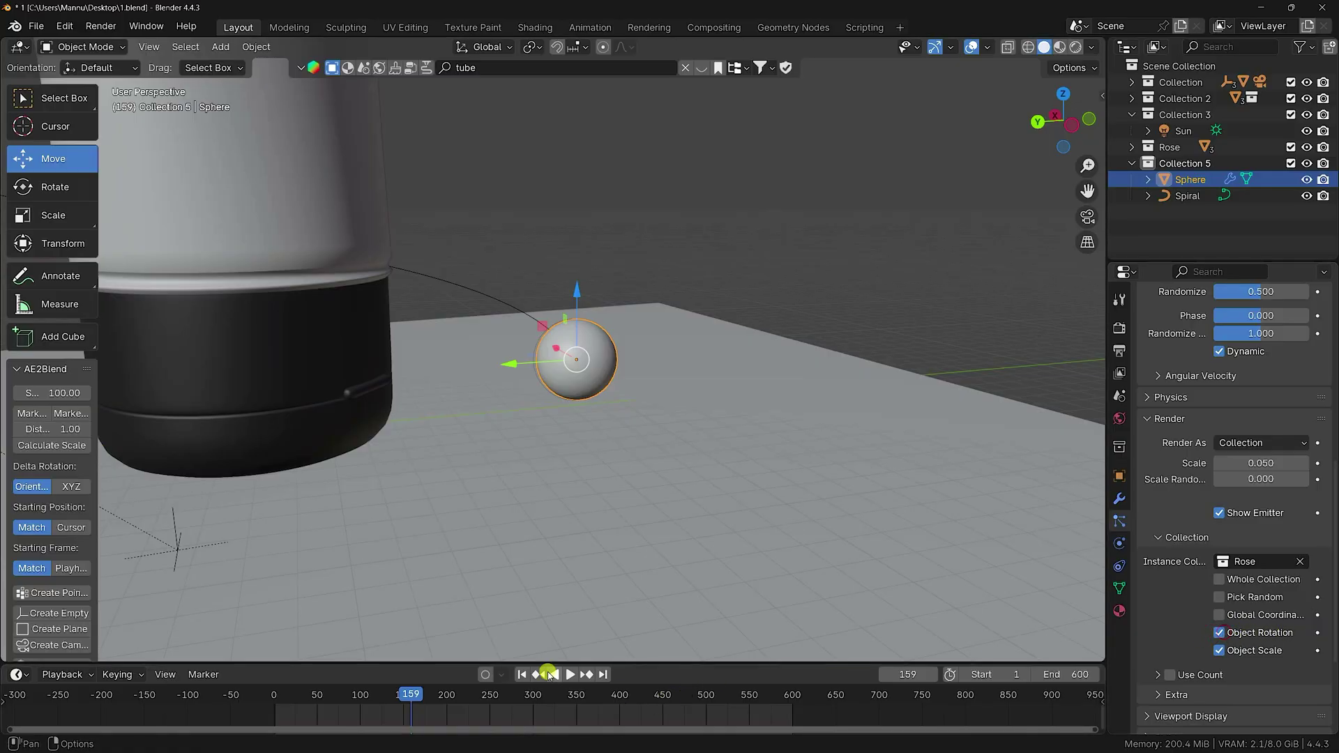
- Play the animation from the first frame, inspect the particles leaving the sphere up close, and return to the first frame
click(522, 674)
click(570, 674)
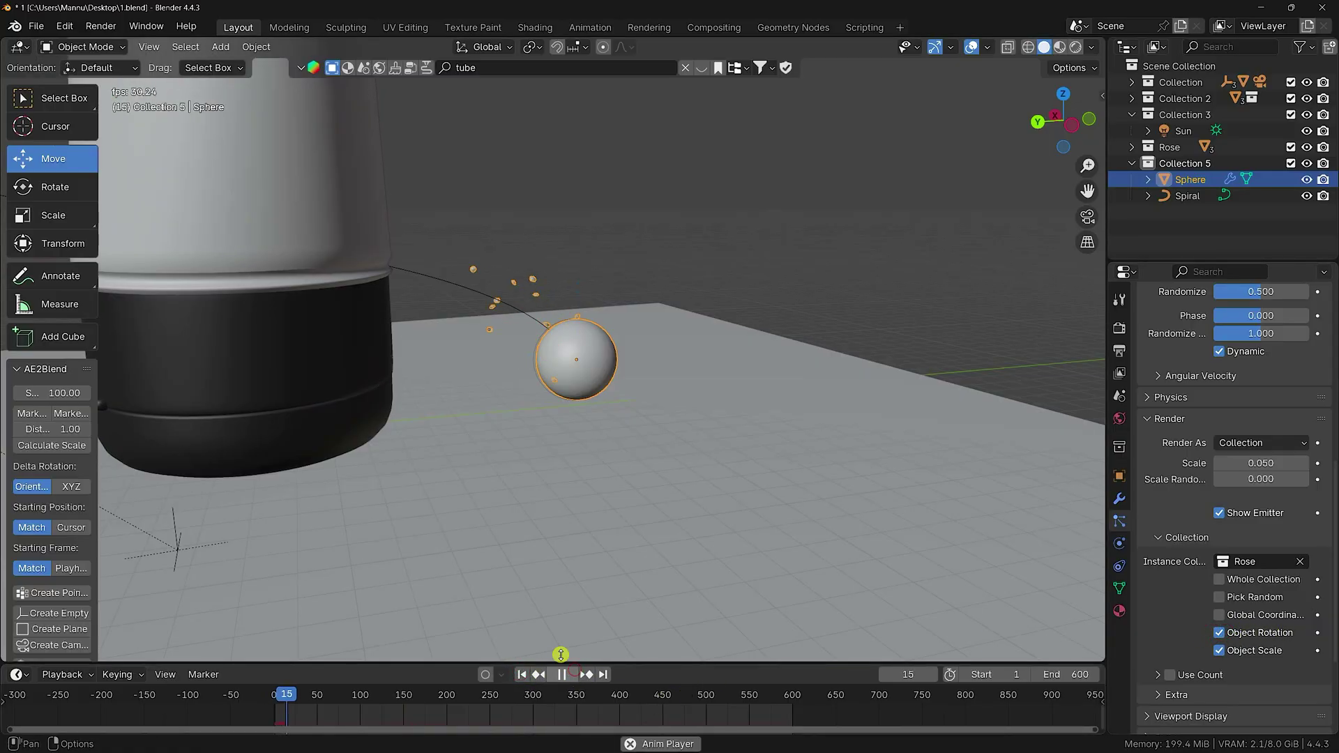
scroll(558, 410, up, 5)
middle_drag(559, 409, 438, 405)
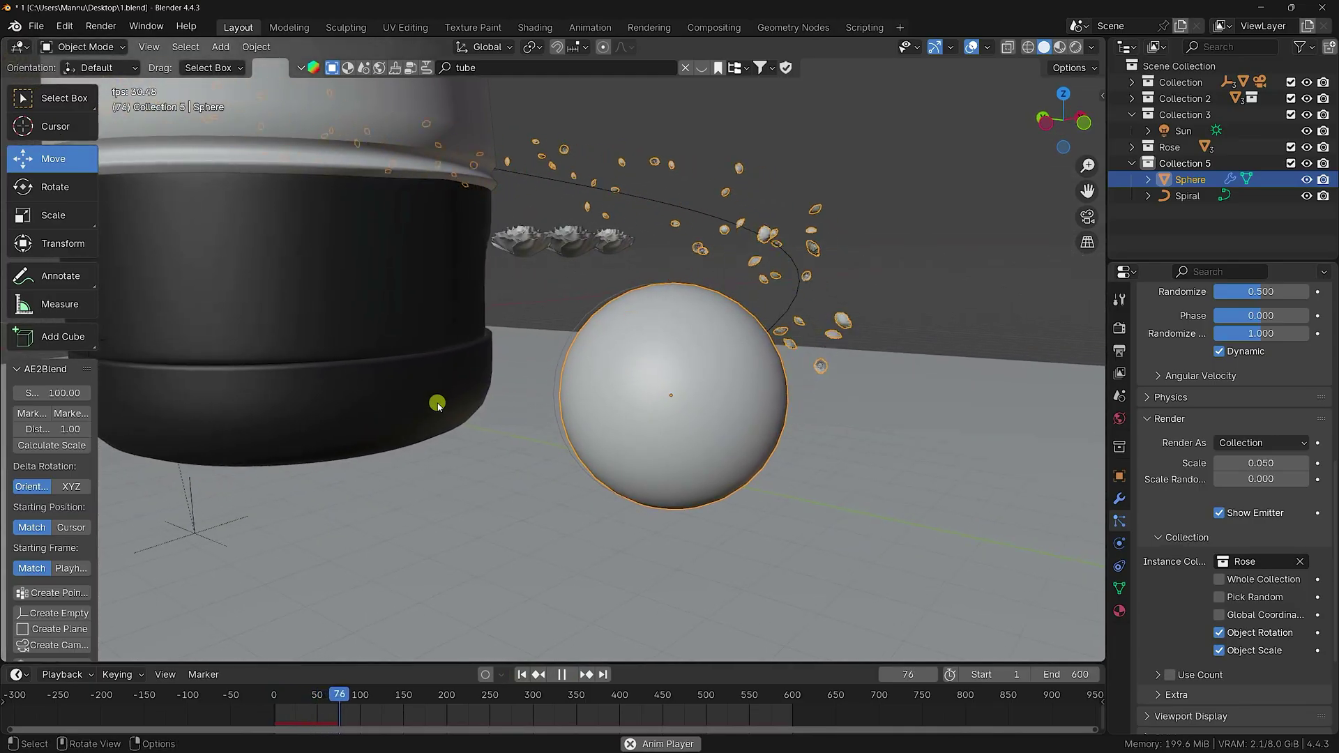
middle_drag(646, 364, 857, 334)
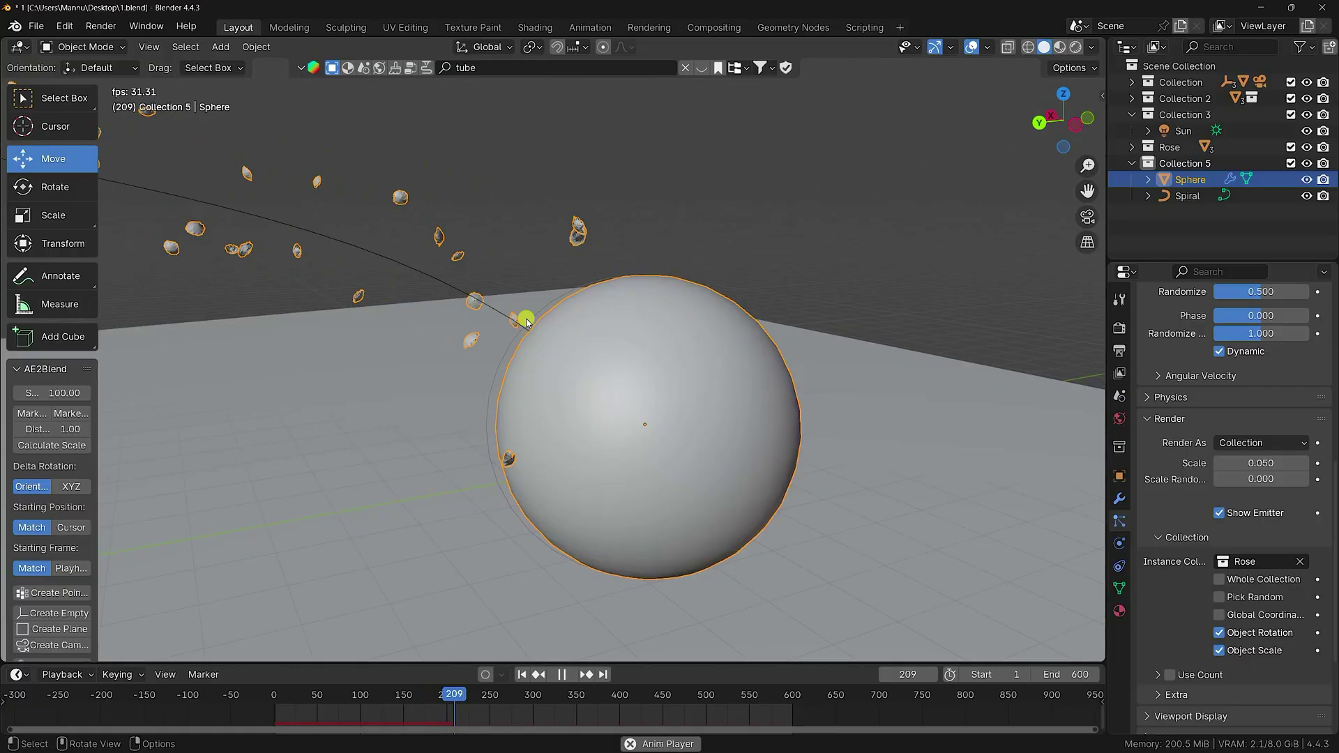
click(564, 673)
click(522, 673)
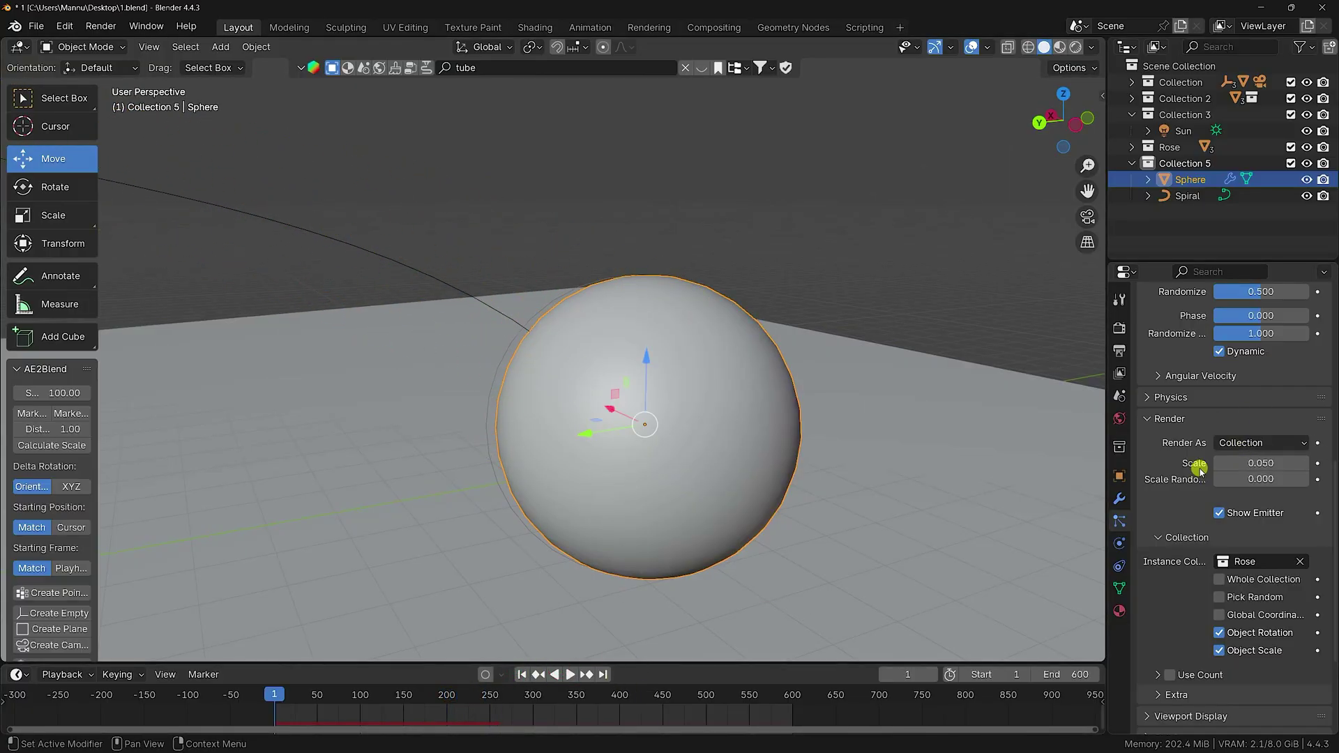
- Set the particle render scale to 0.5 and play the animation through the camera to check the roses along the spiral
click(1257, 463)
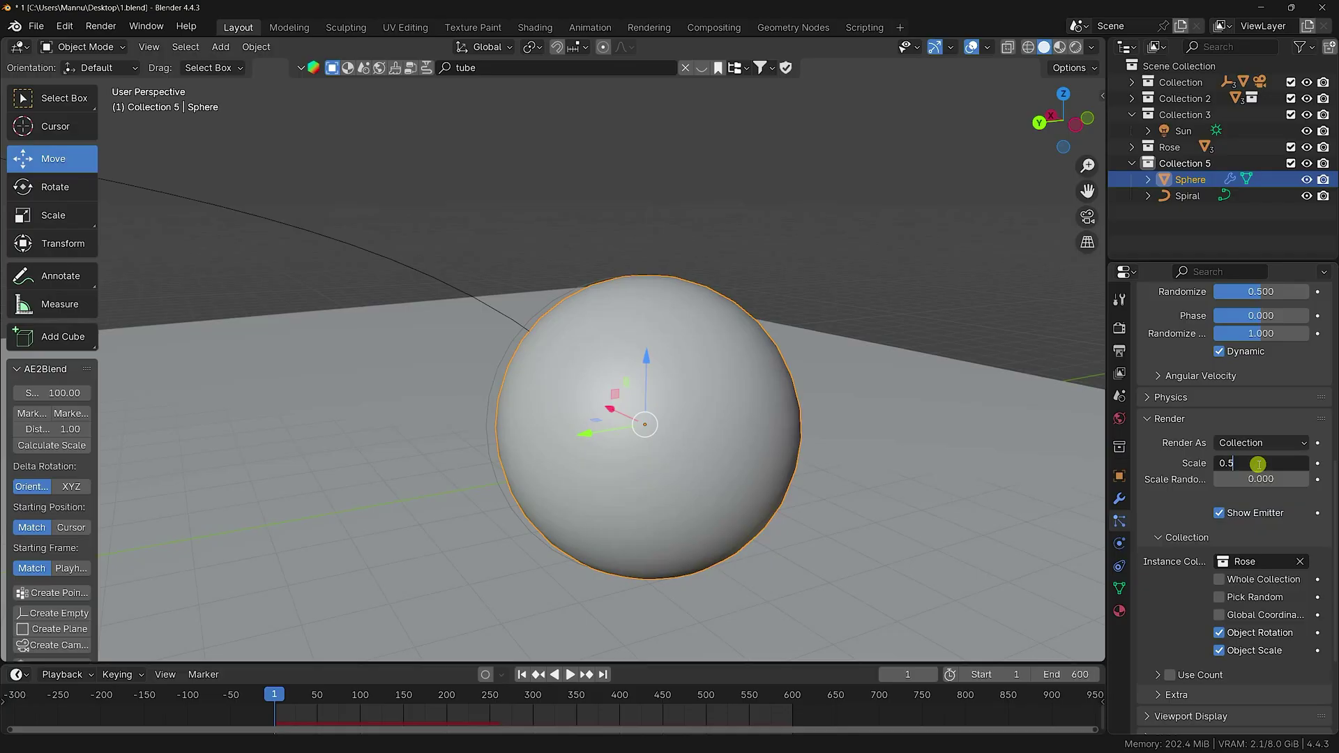
key(Return)
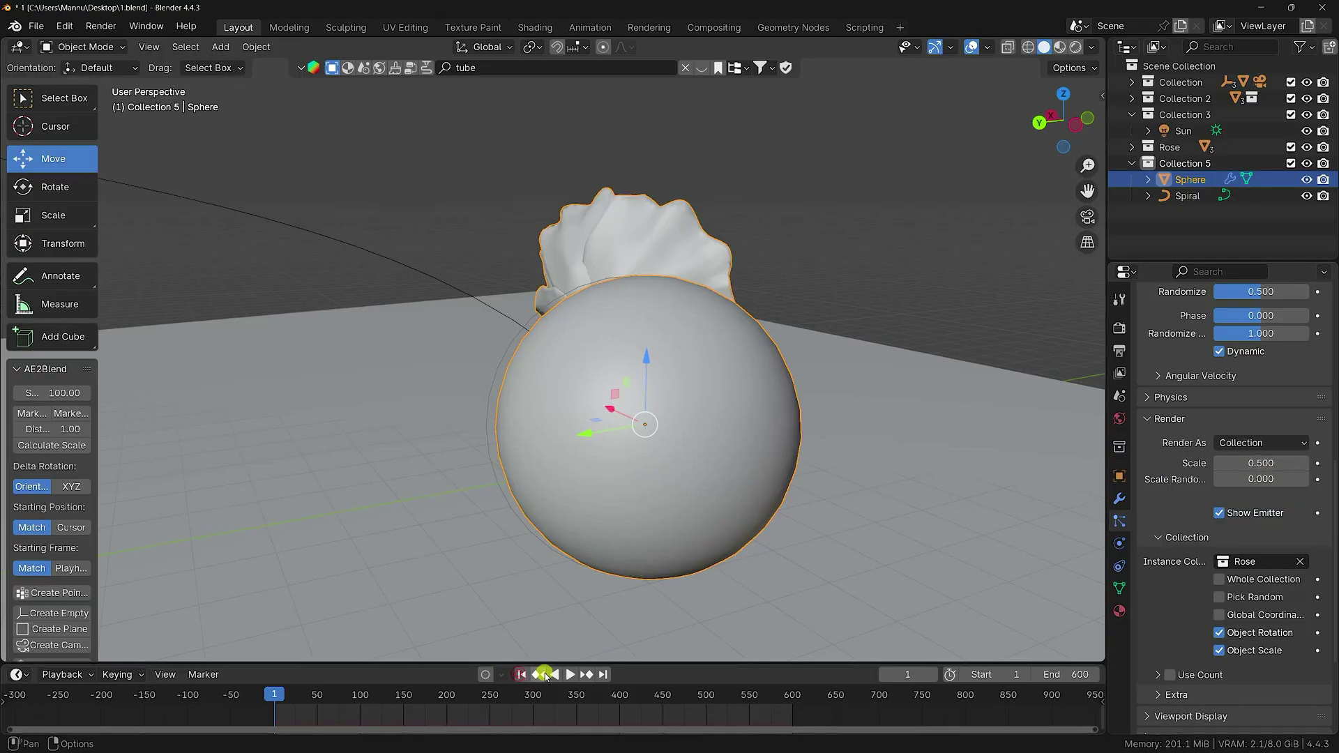
click(569, 673)
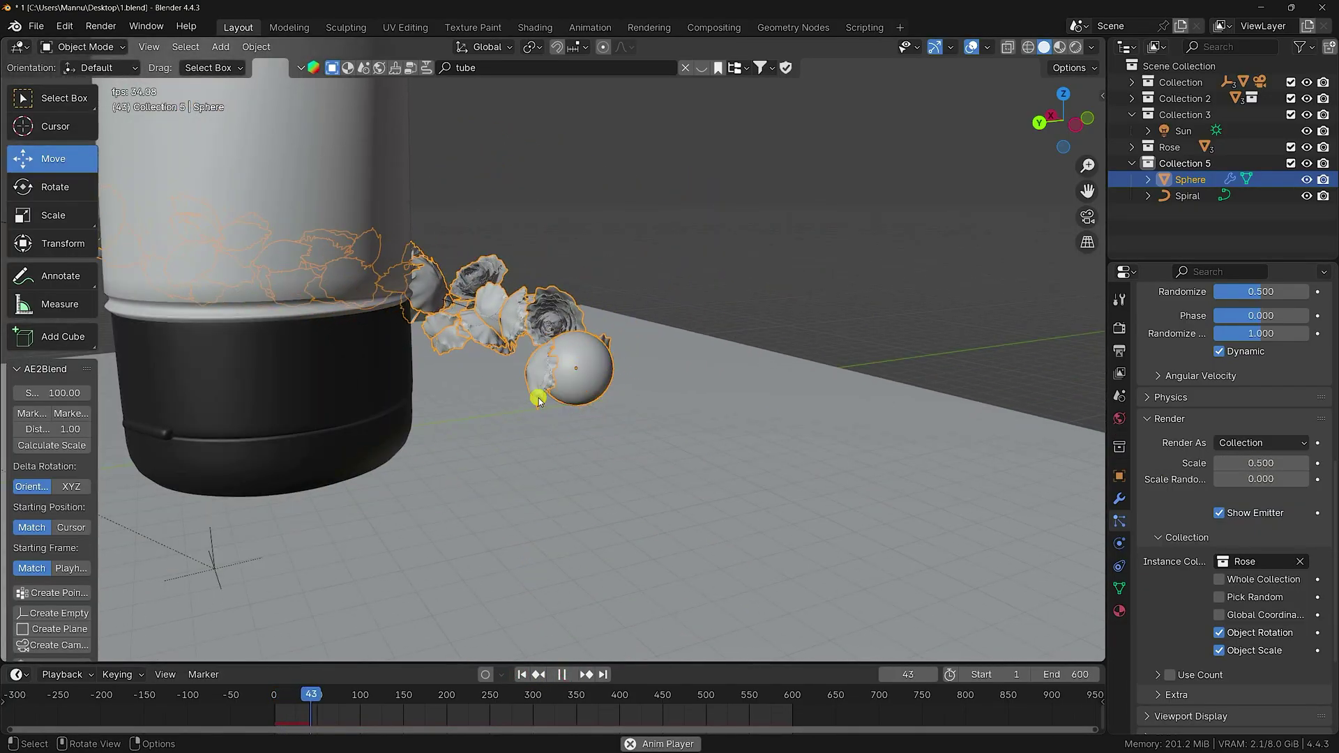
middle_drag(548, 350, 637, 415)
scroll(637, 415, up, 4)
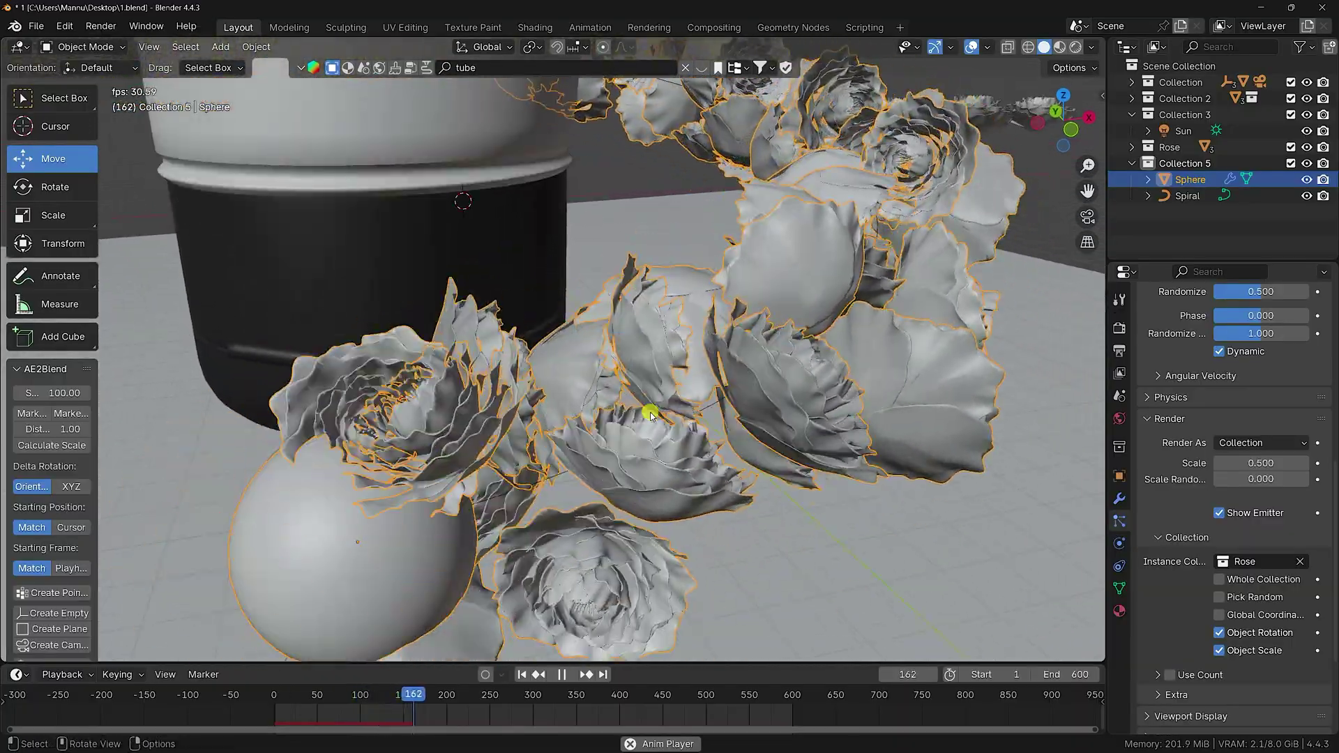
key(KP_0)
scroll(639, 332, up, 3)
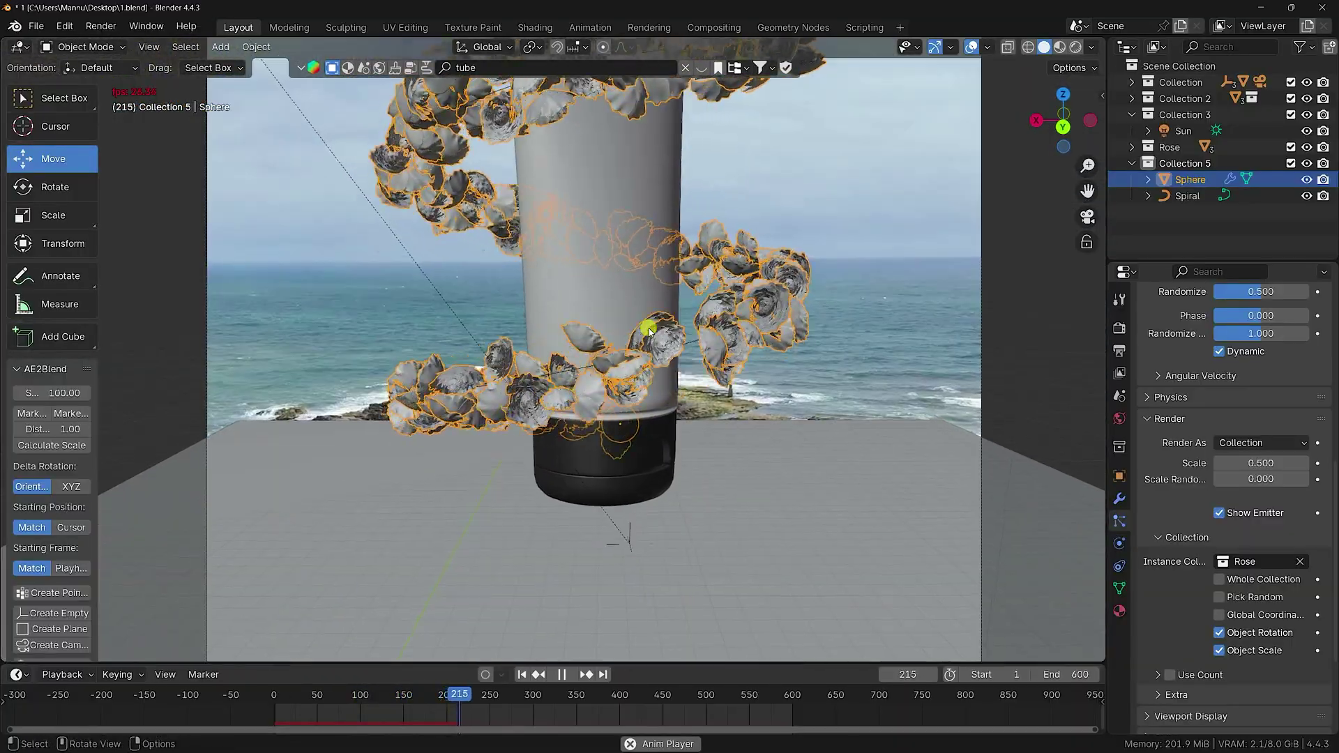
shift+middle_drag(630, 342, 588, 391)
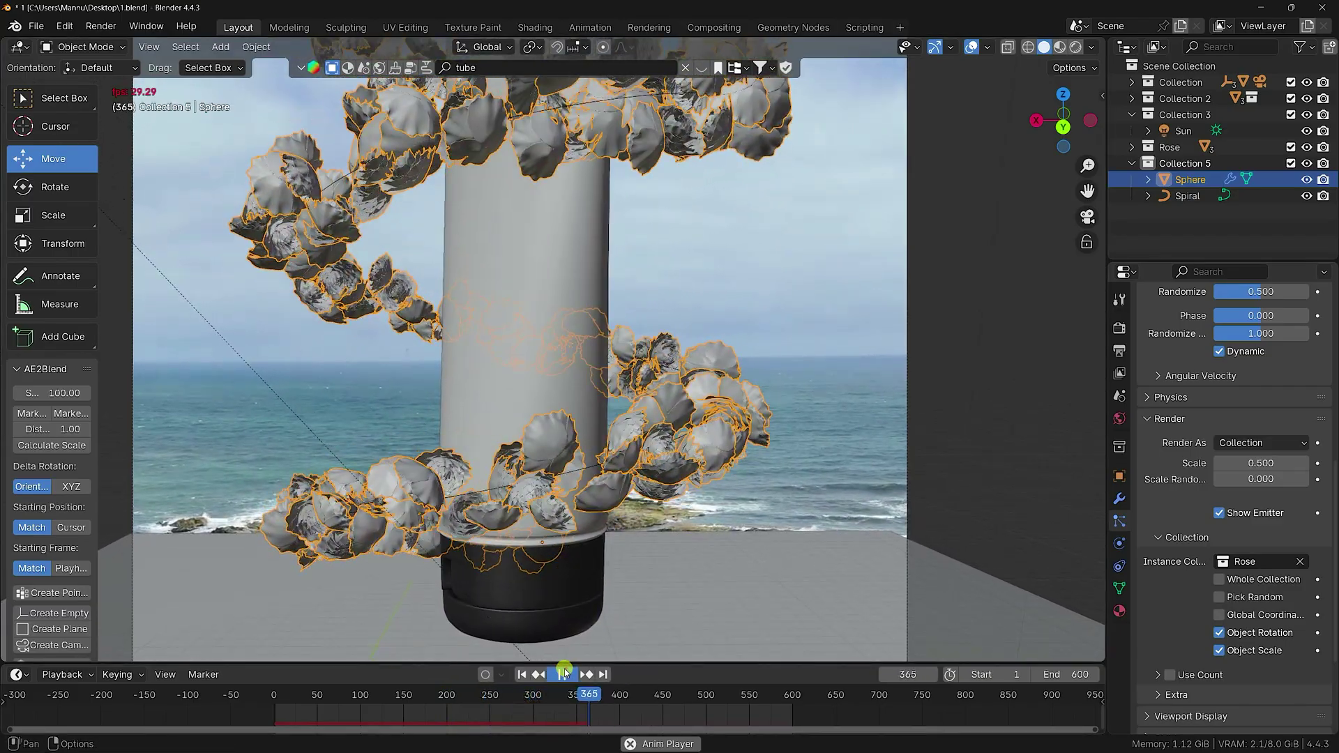
click(565, 672)
scroll(495, 573, down, 1)
scroll(472, 491, down, 1)
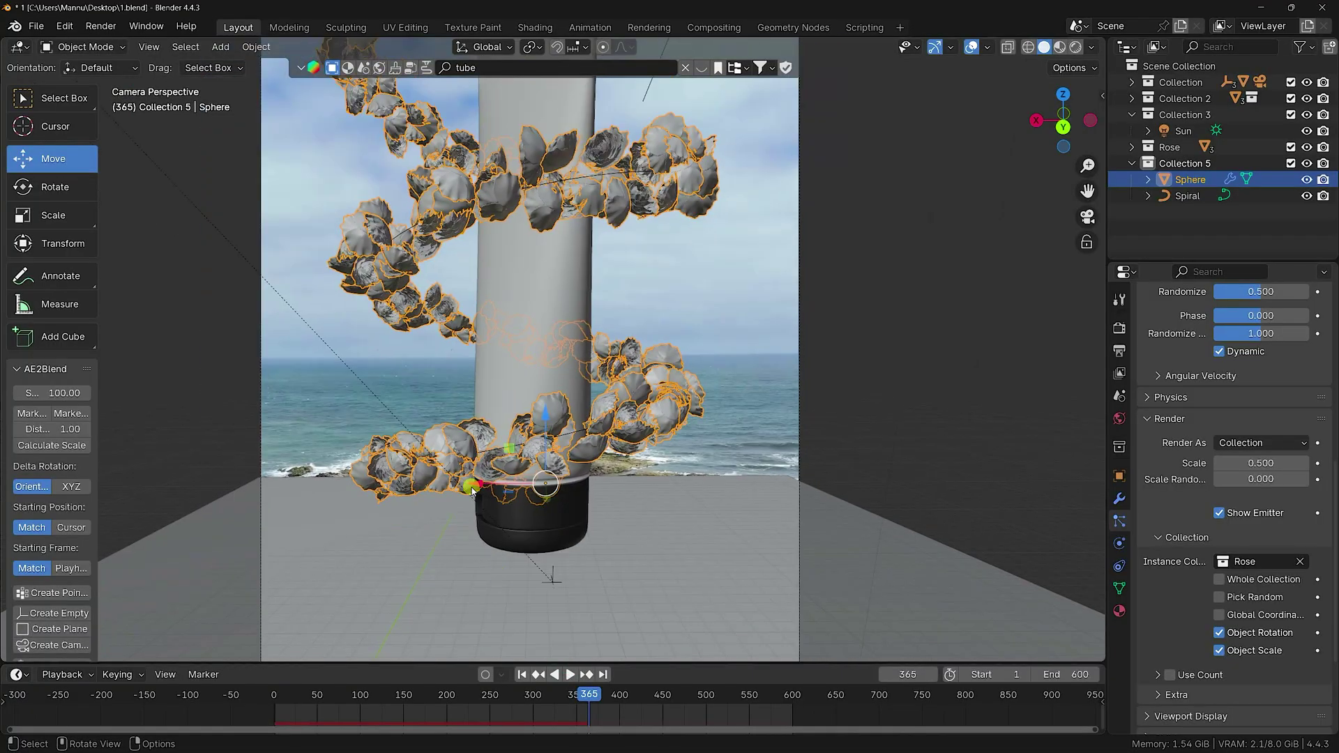
- Switch the viewport to material preview and render a still image of frame 382
click(1059, 48)
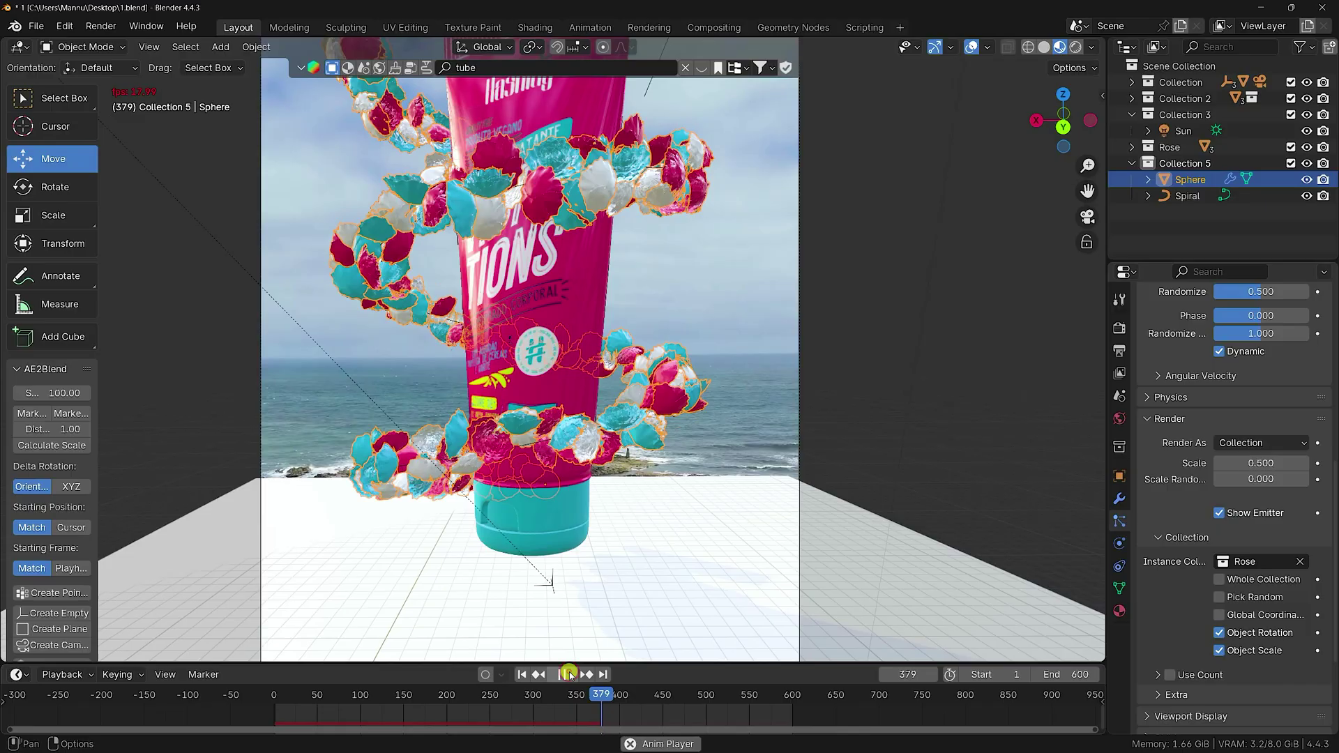
click(570, 674)
click(100, 26)
click(134, 45)
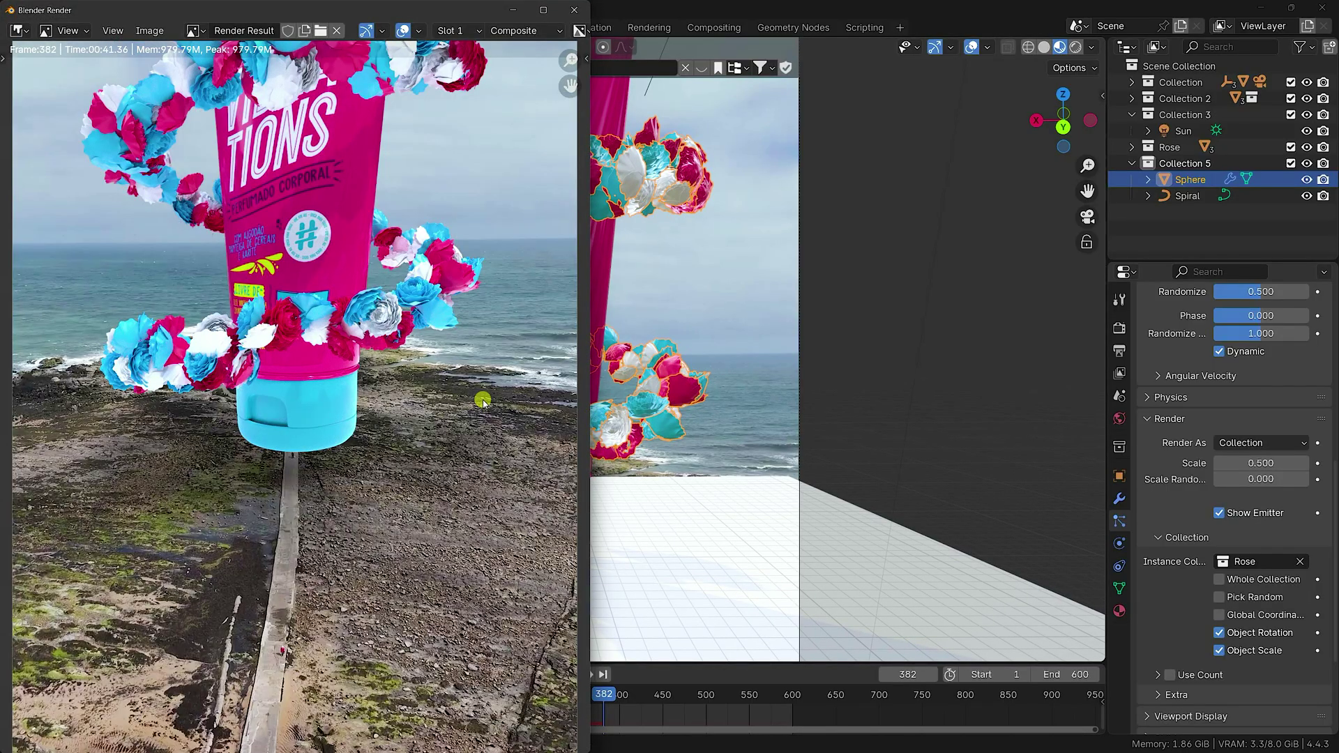
- Maximize the rendered still, inspect the roses around the tube, and close the render window
click(544, 8)
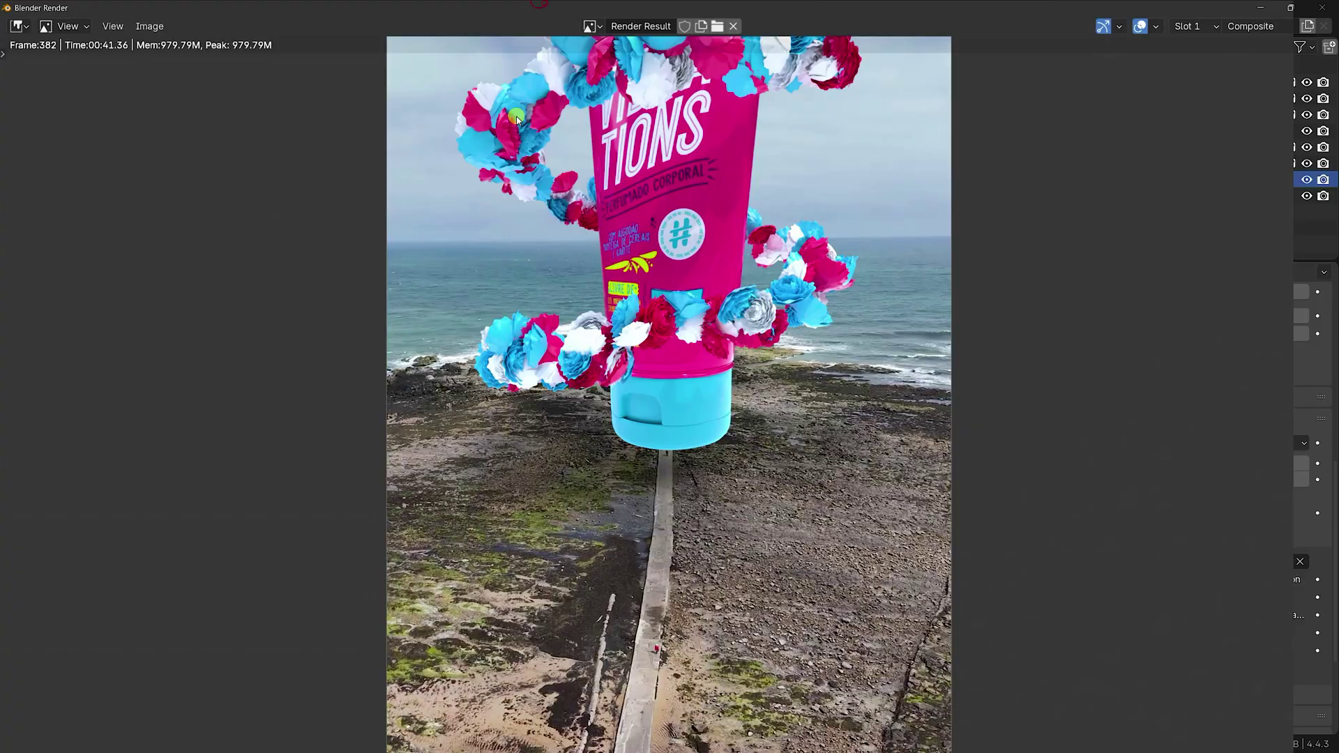
middle_drag(556, 284, 472, 466)
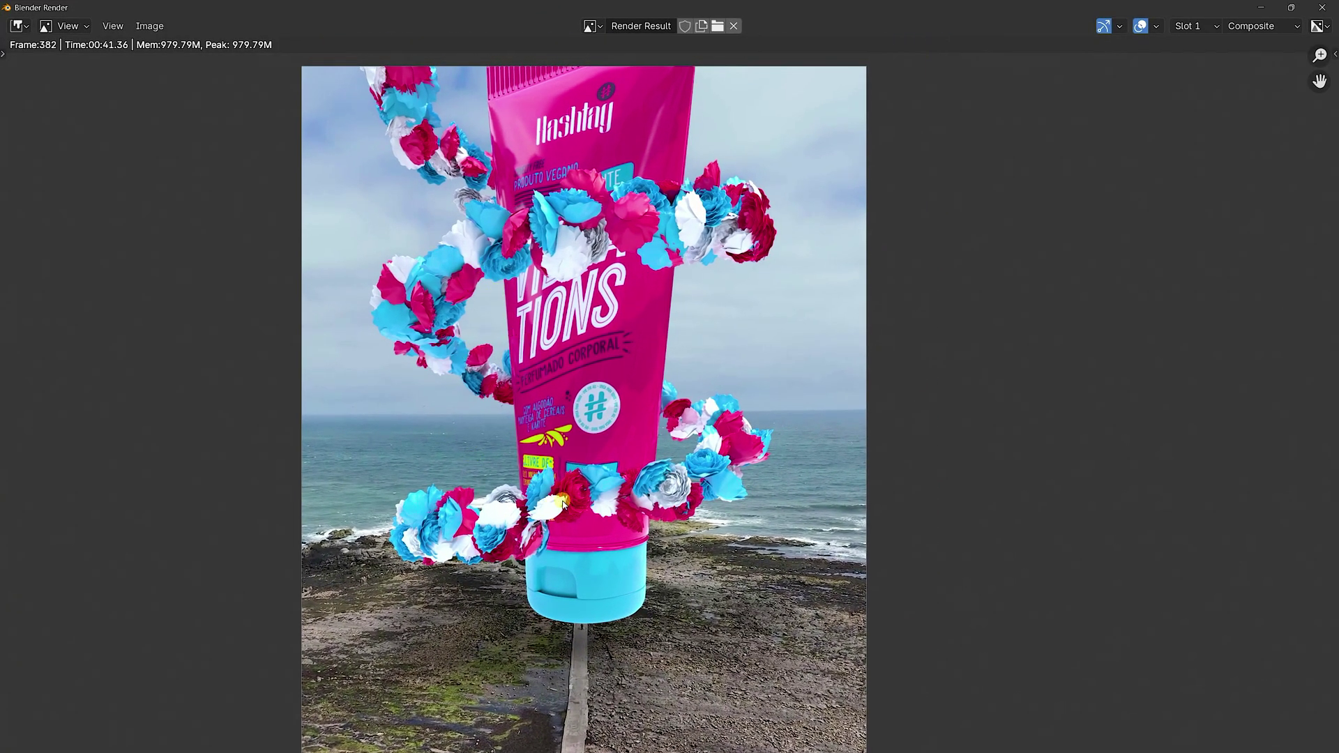
middle_drag(563, 503, 547, 549)
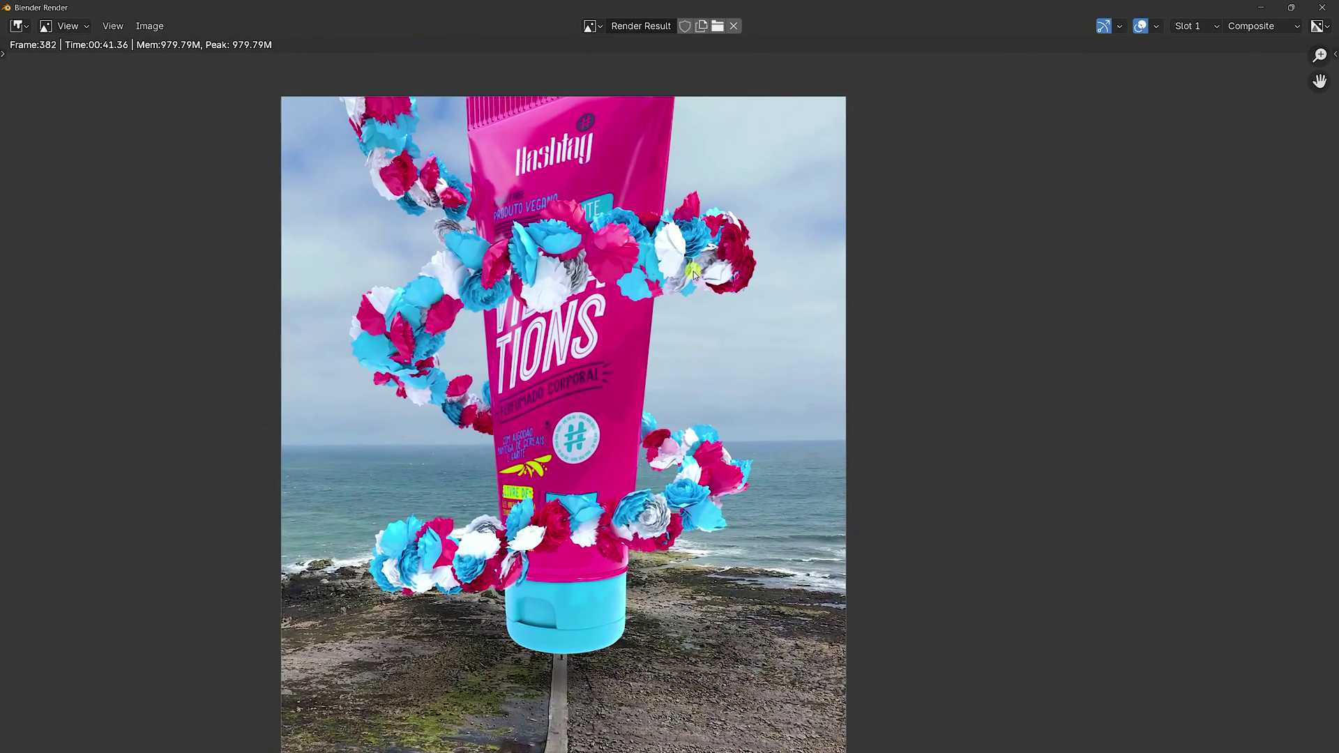
click(1317, 6)
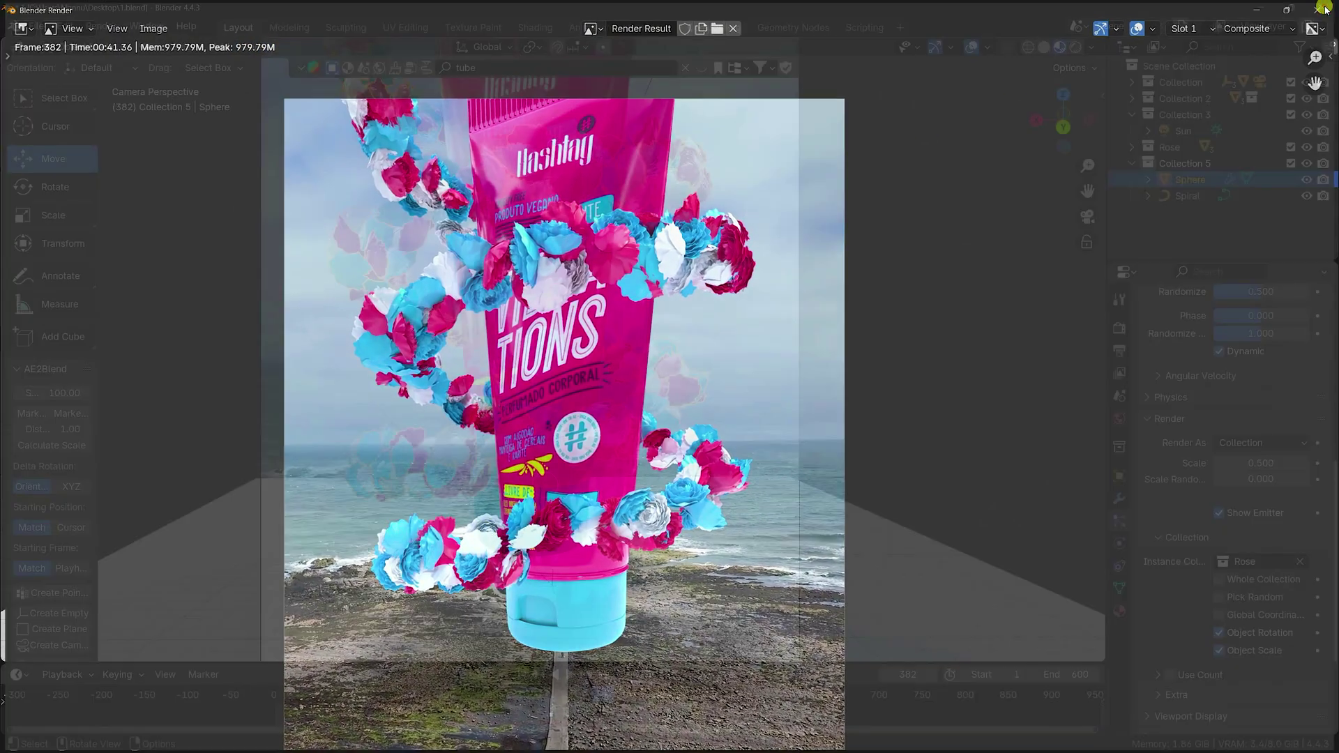
- Return to the first frame and bake all dynamics from the particle system's cache settings
click(522, 675)
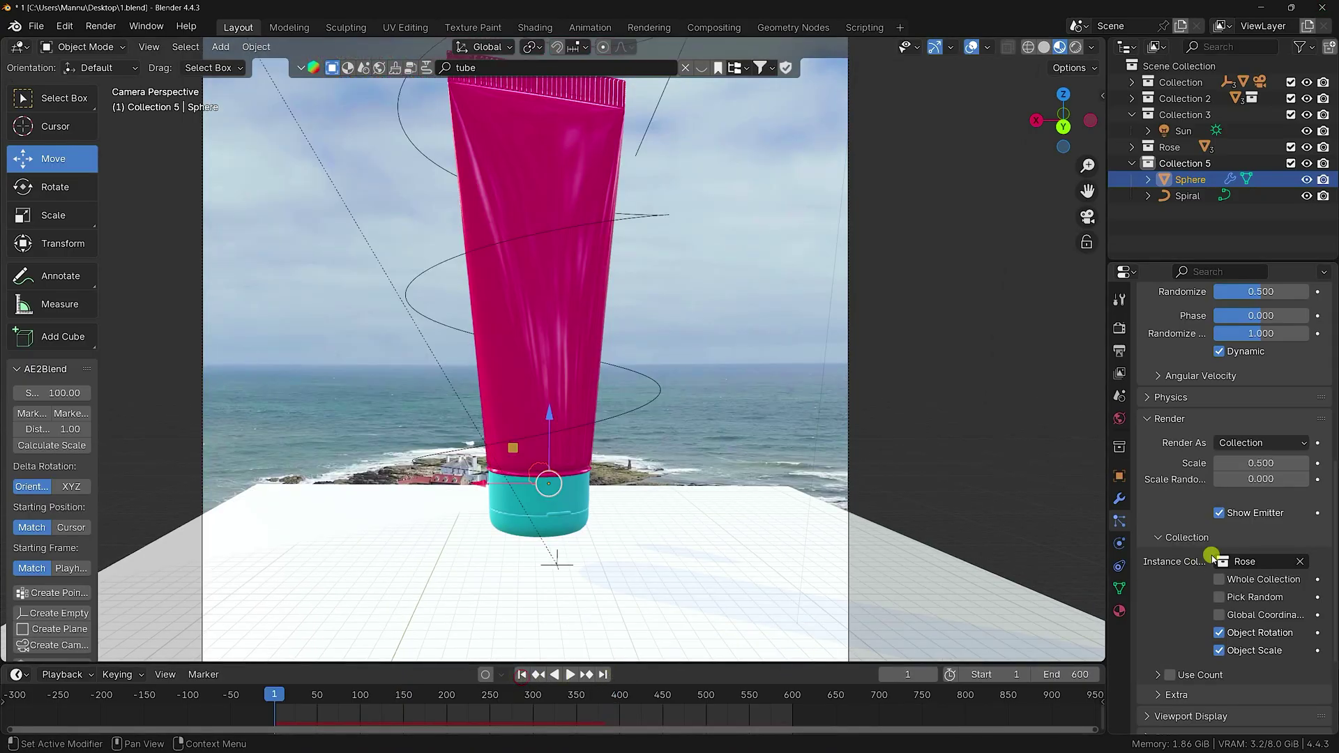
scroll(1203, 590, down, 5)
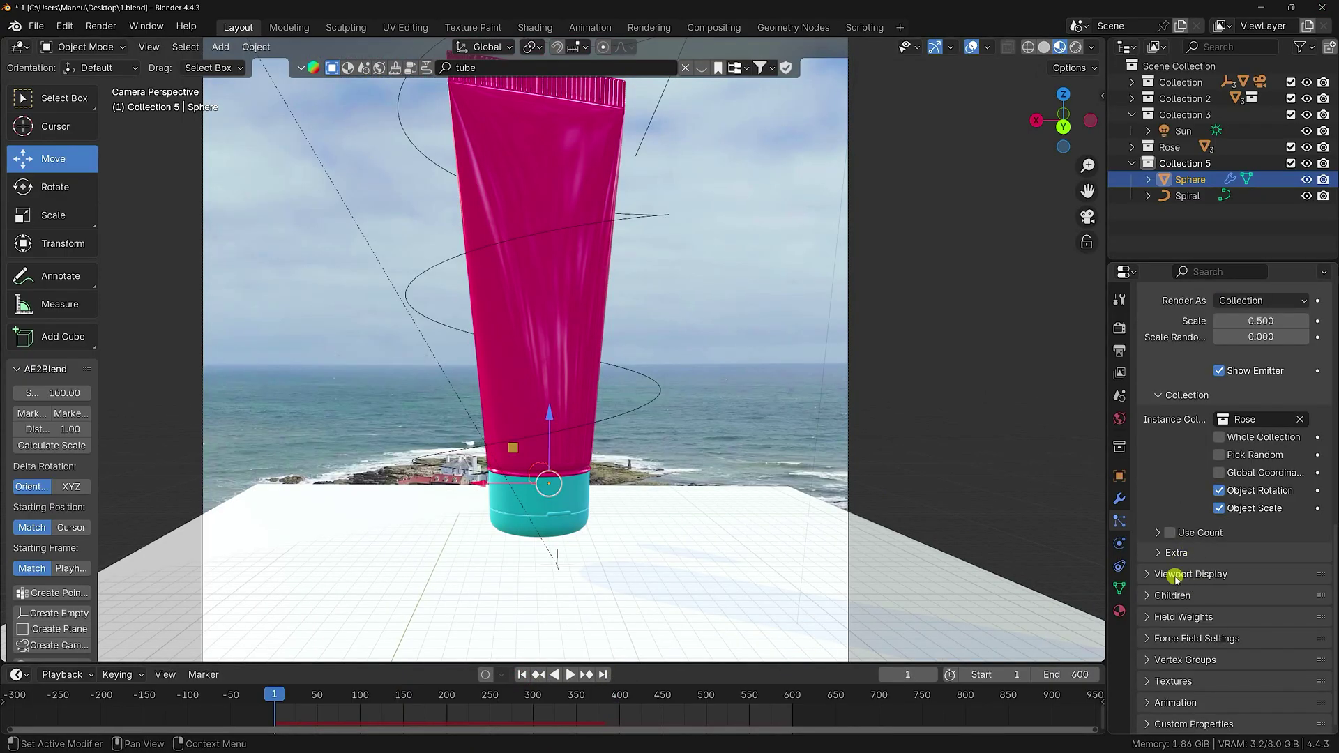
scroll(1169, 618, up, 20)
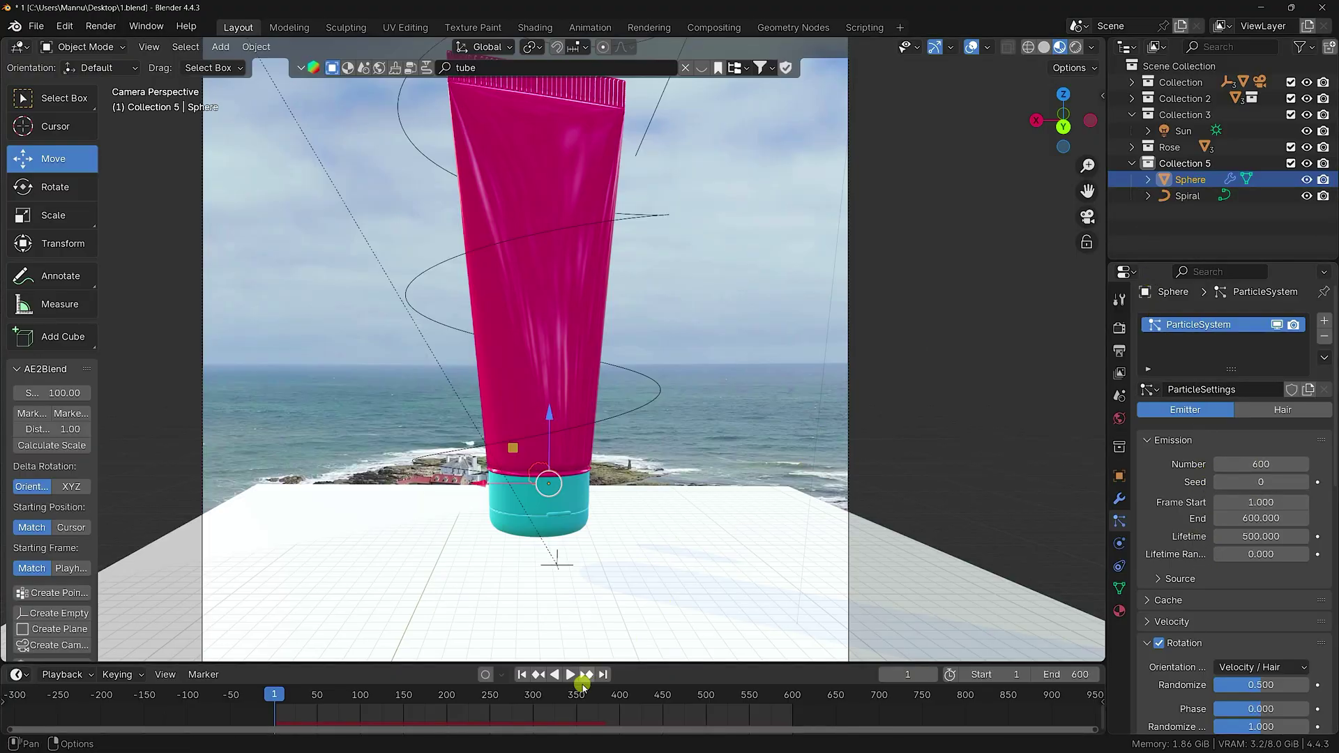
click(1158, 599)
scroll(1185, 598, down, 5)
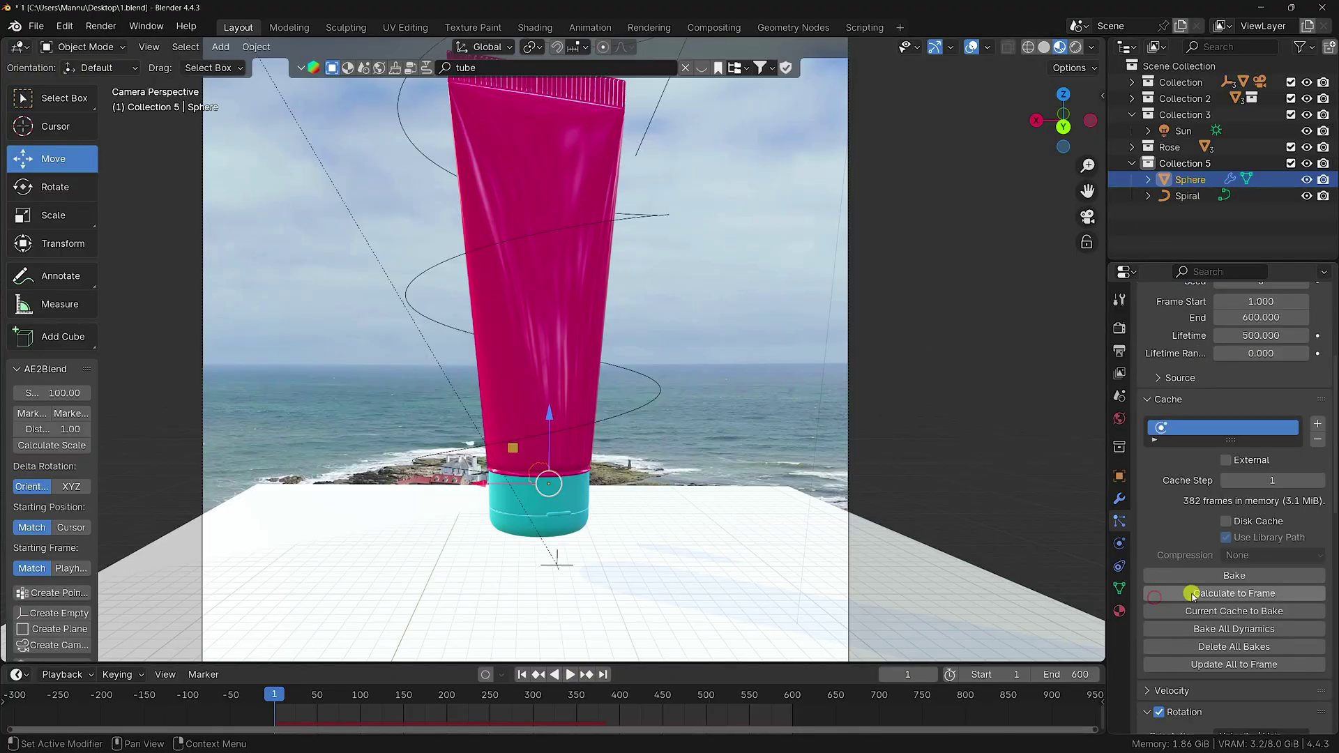
click(1203, 629)
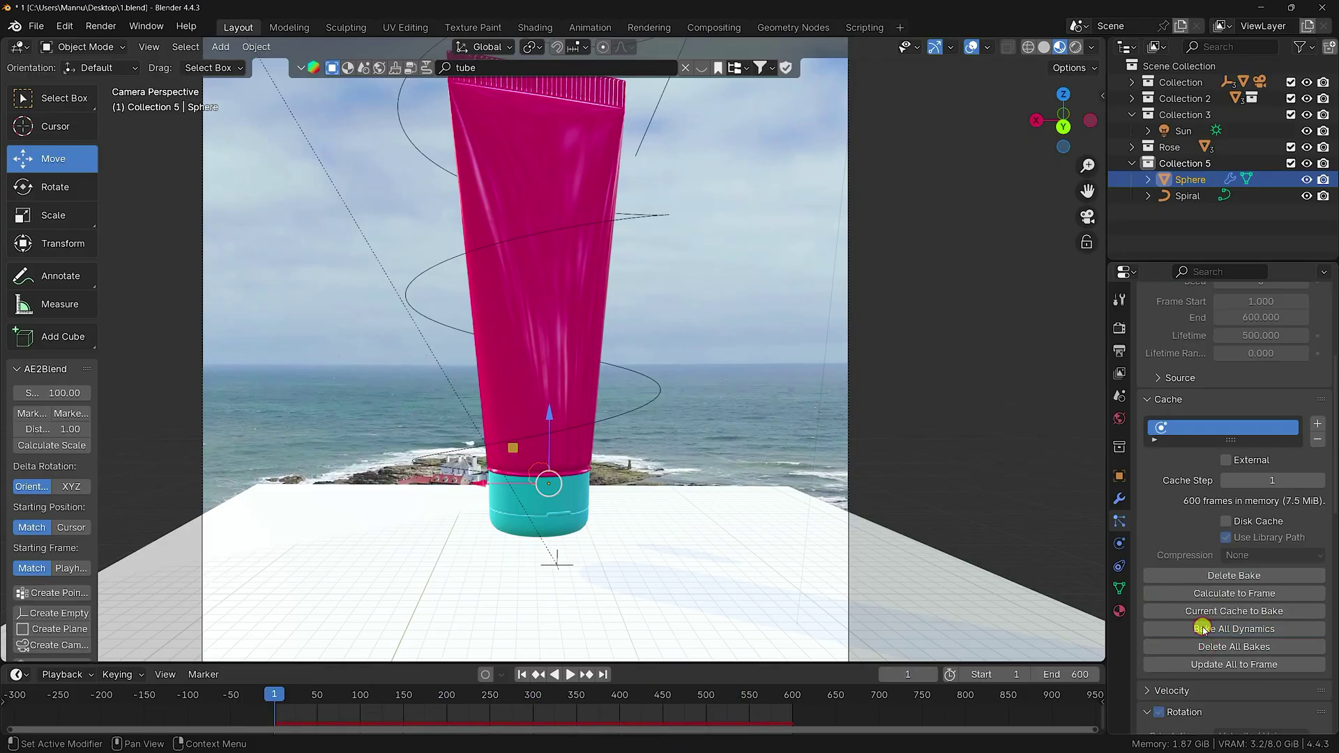
- Play back the baked animation with the sphere deselected and inspect the roses flowing around the tube
click(565, 675)
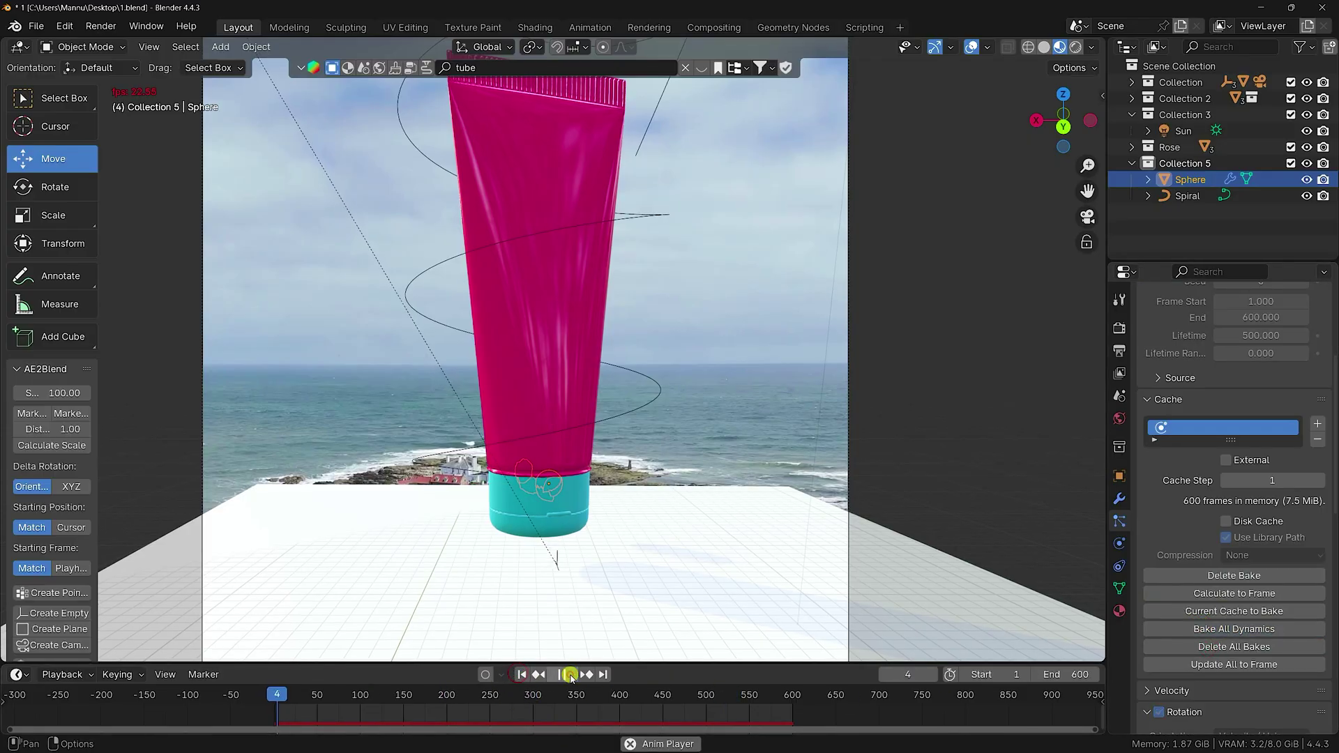
click(919, 351)
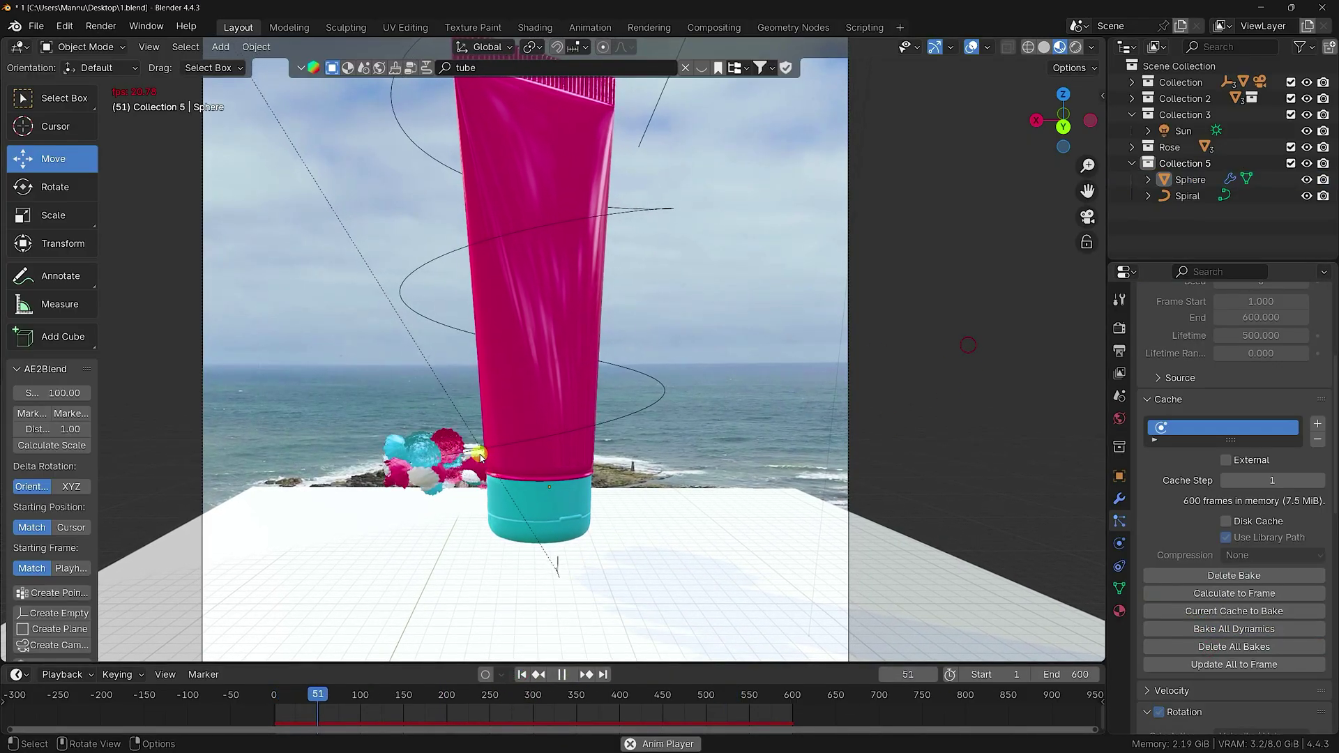
scroll(530, 474, up, 2)
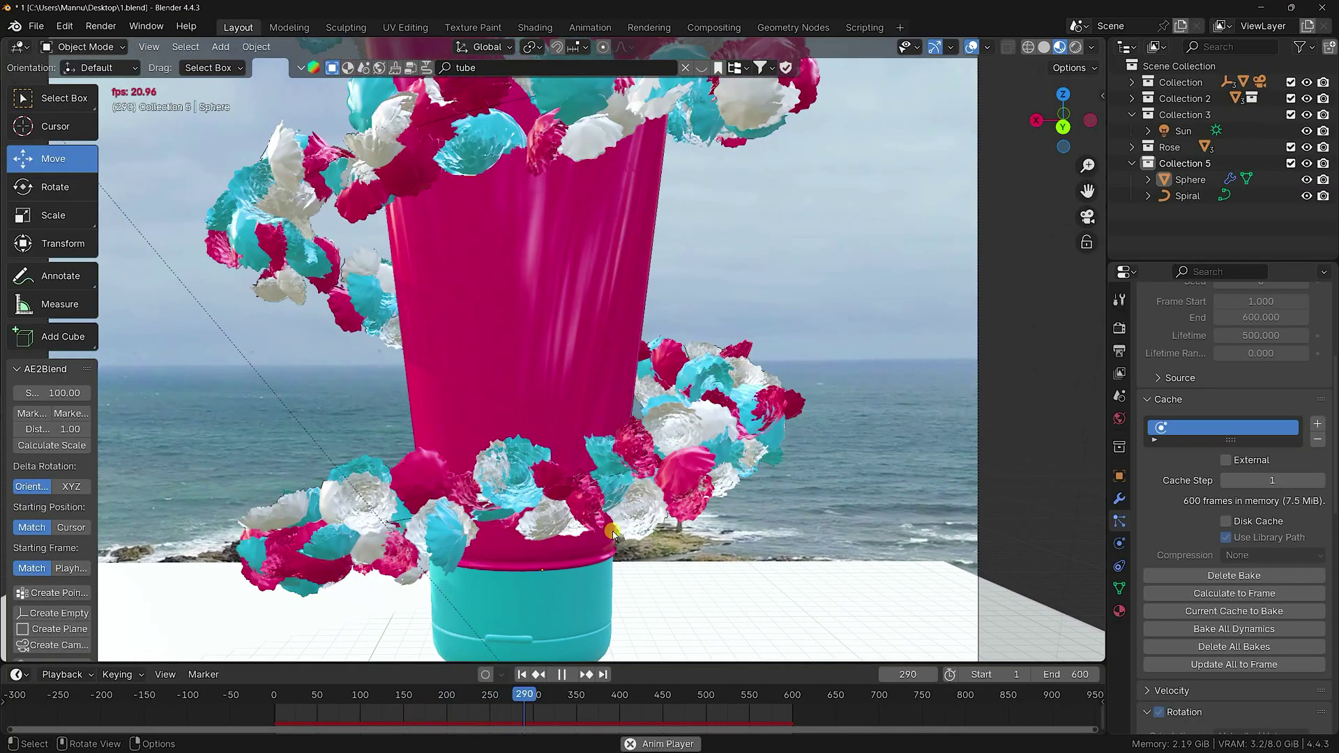
scroll(612, 531, down, 3)
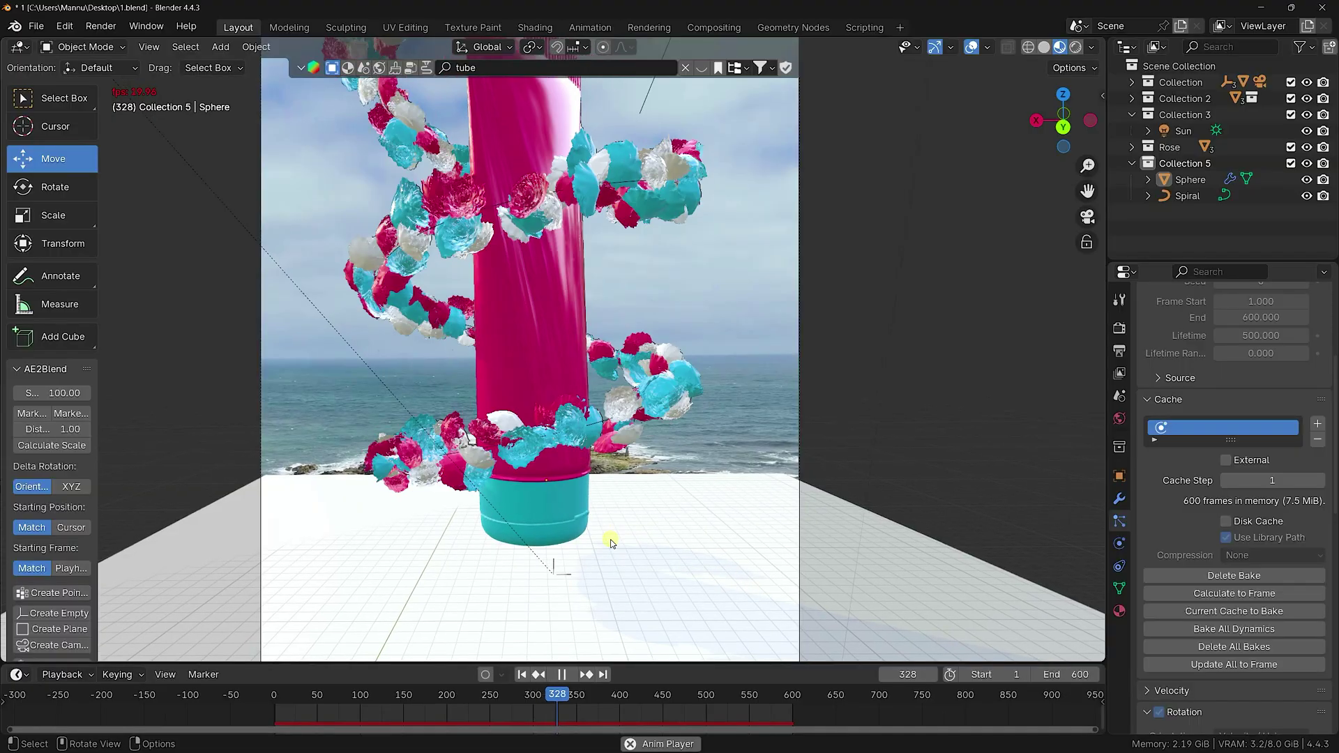